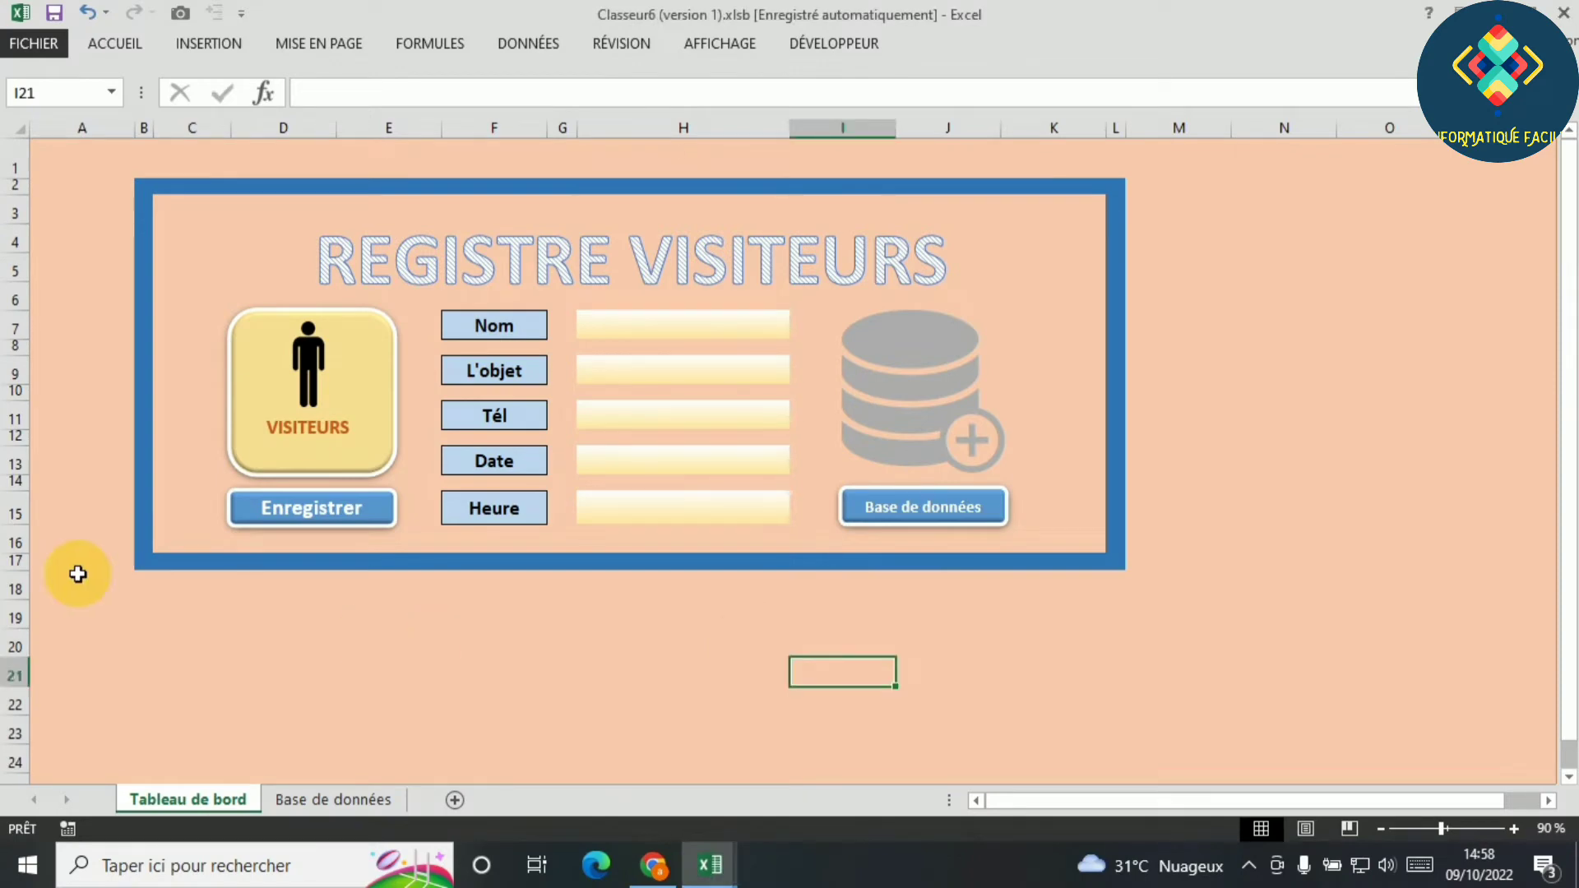
Insert two blank rows at row 17 so the dashboard frame extends downward.
{"action": "left_click", "coordinate": [17, 560]}
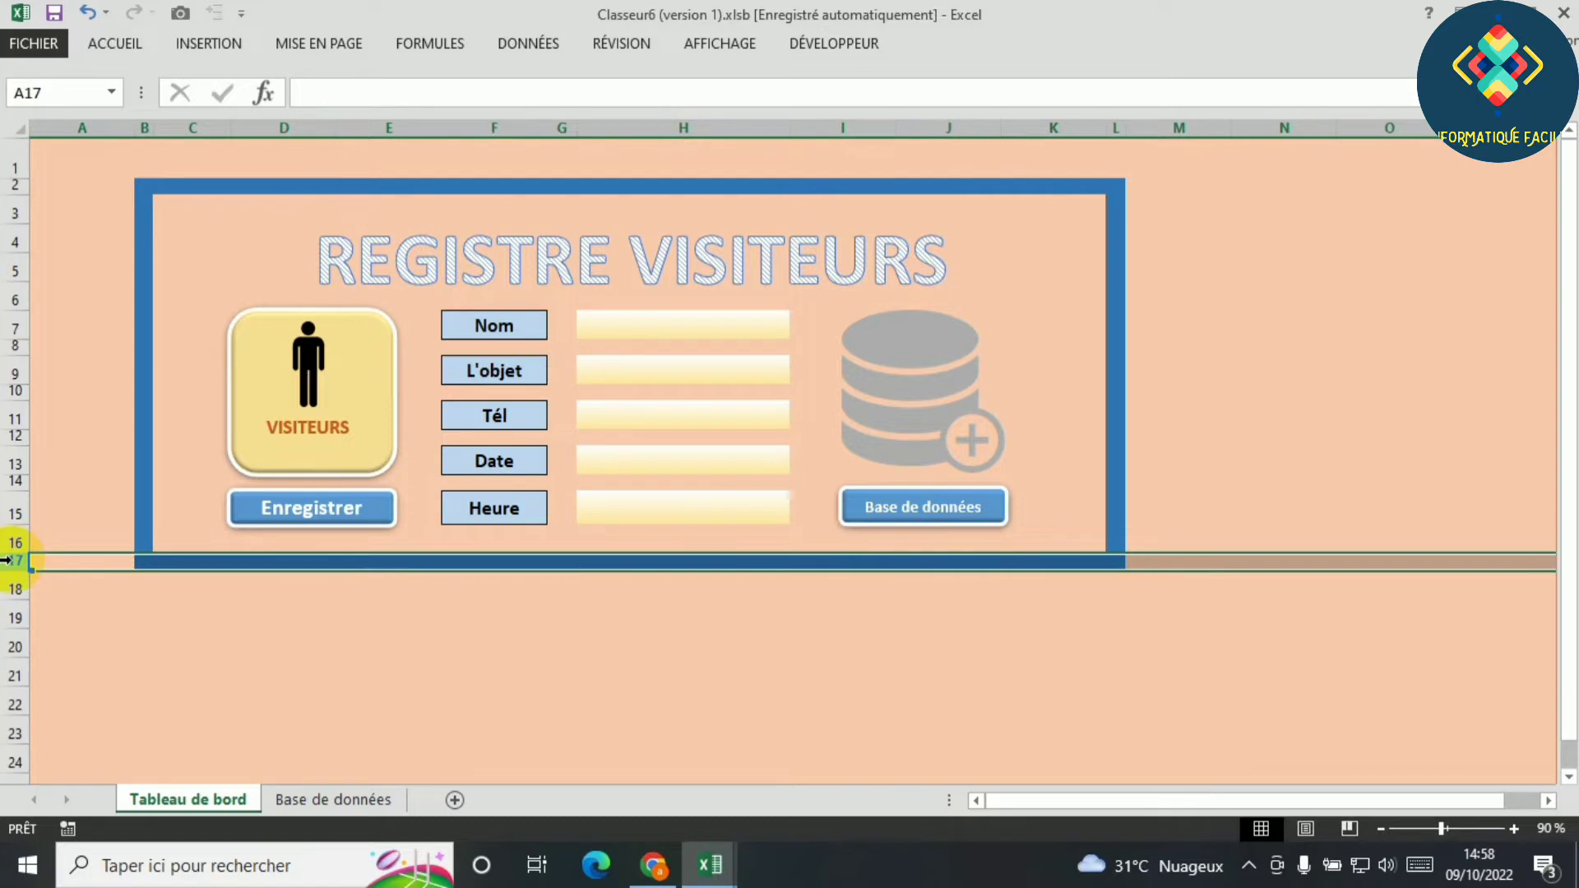
{"action": "right_click", "coordinate": [12, 562]}
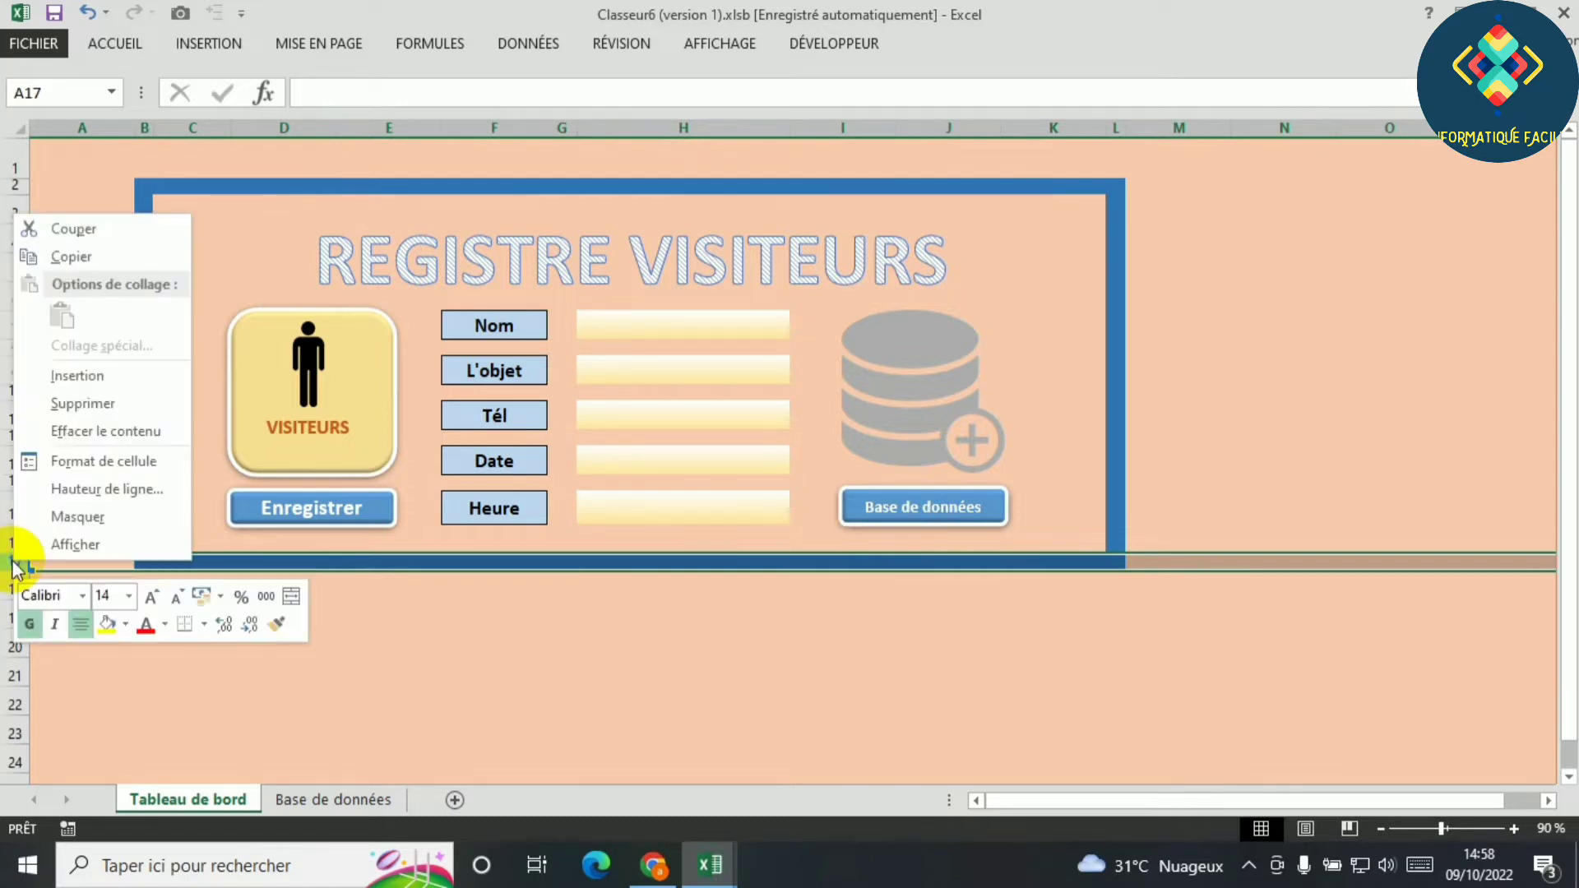
{"action": "left_click", "coordinate": [113, 380]}
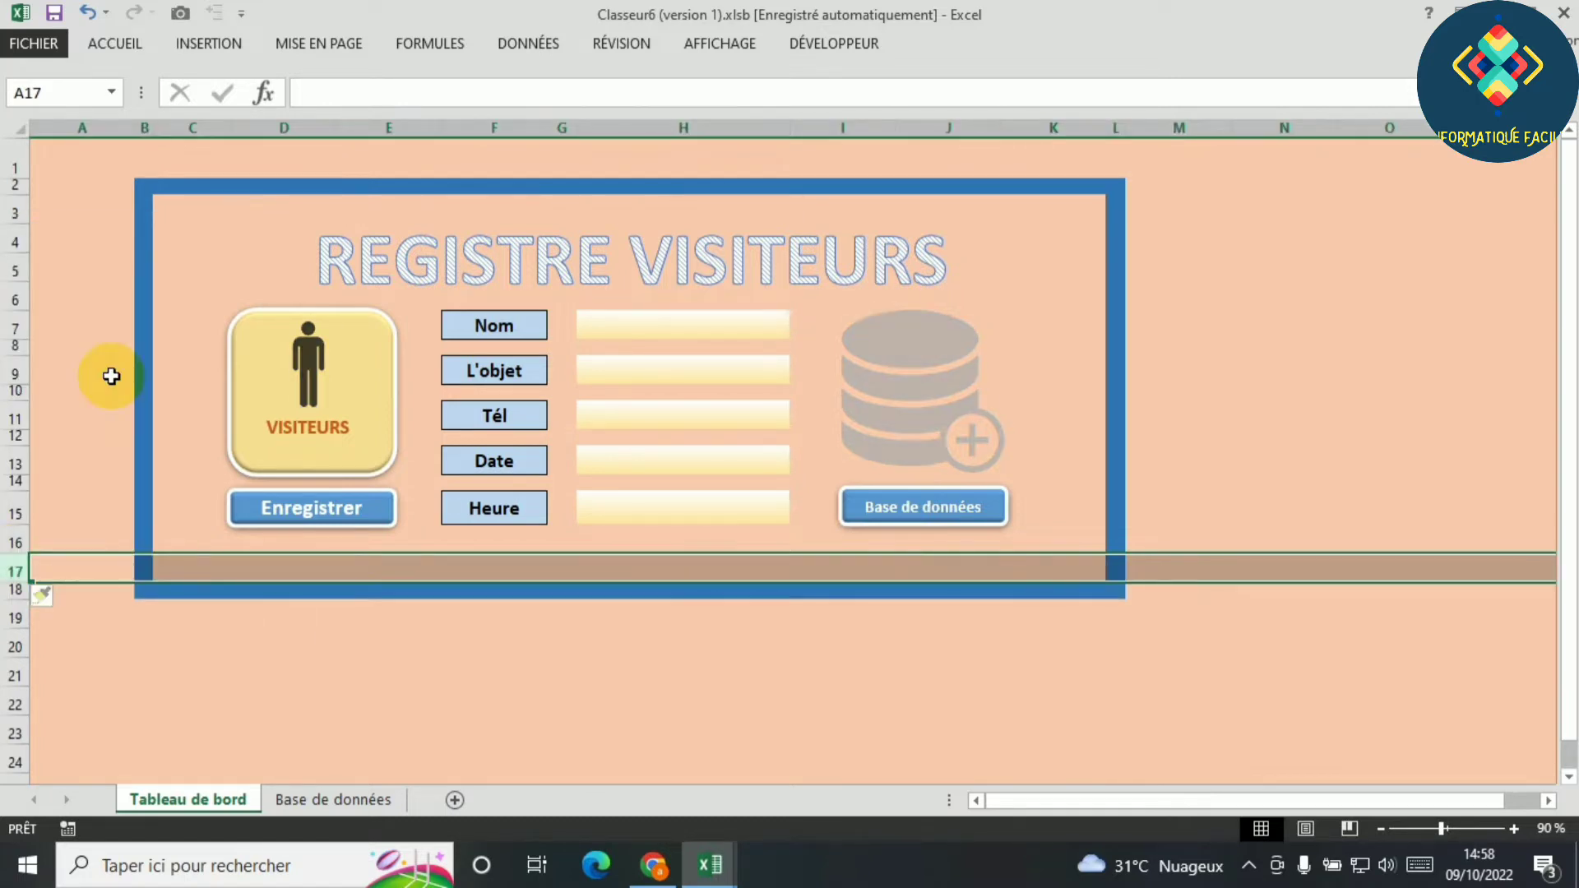
{"action": "right_click", "coordinate": [6, 566]}
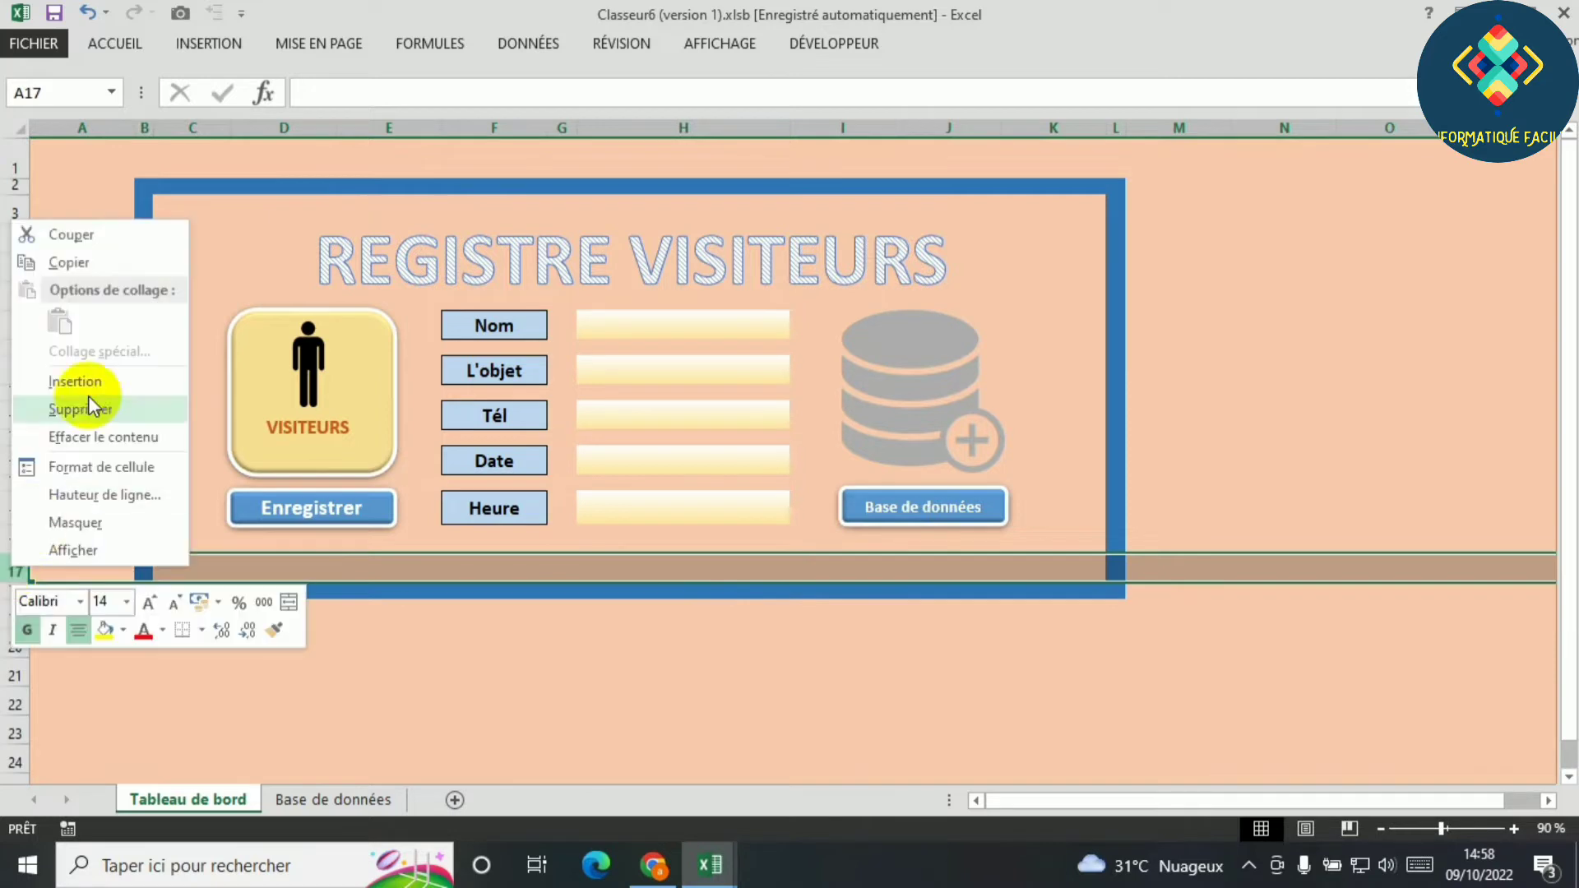
{"action": "left_click", "coordinate": [100, 376]}
{"action": "left_click", "coordinate": [323, 756]}
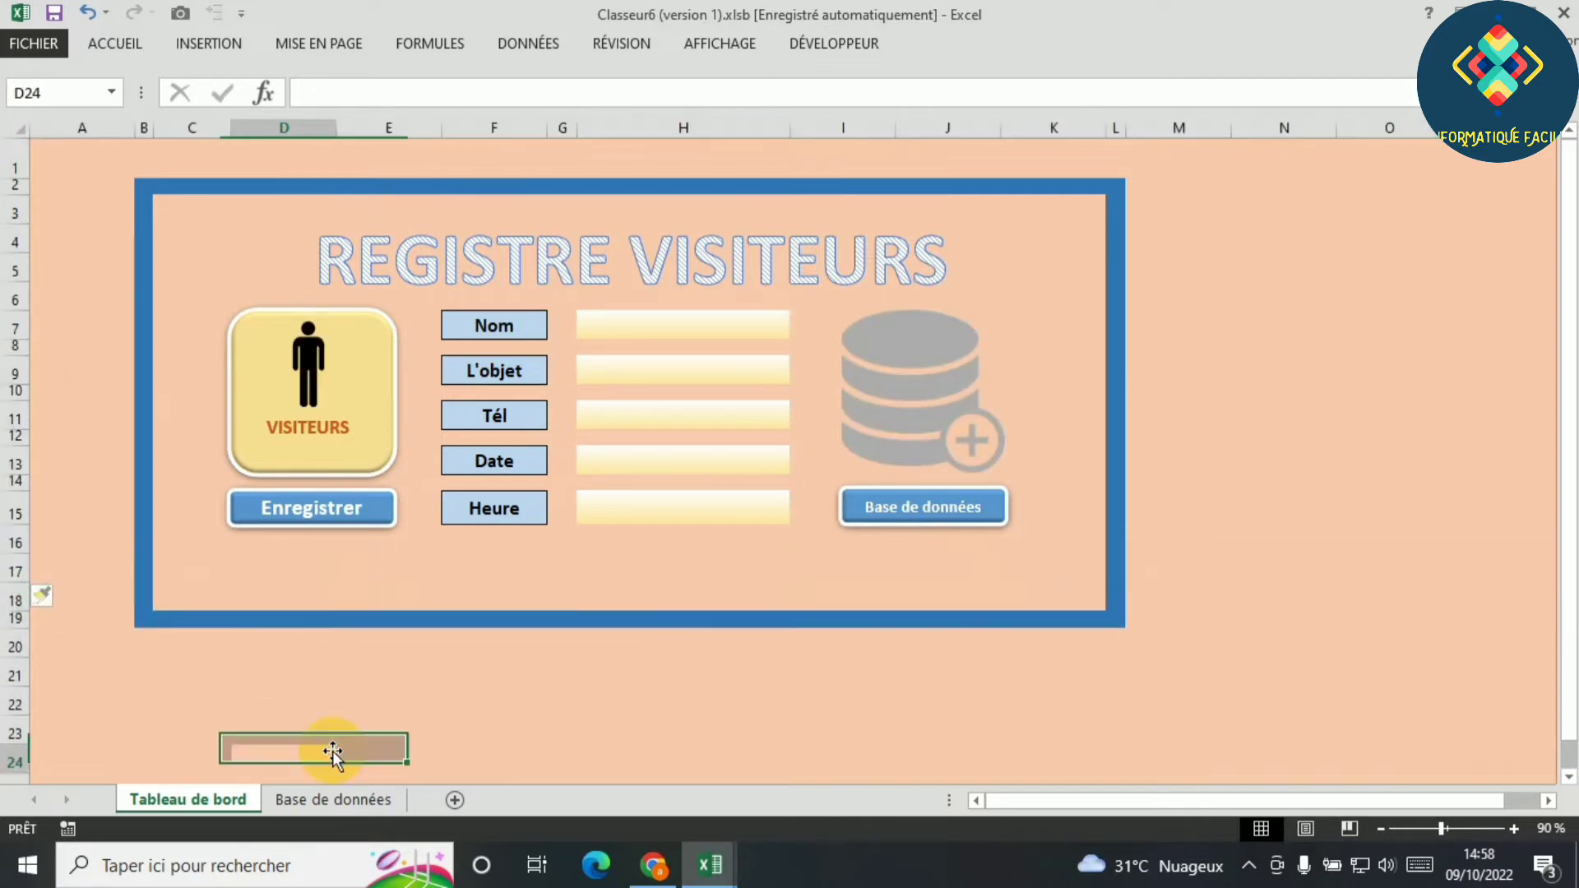
Draw a wide rectangle below the Enregistrer button, spanning rows 16–18.
{"action": "left_click", "coordinate": [214, 46]}
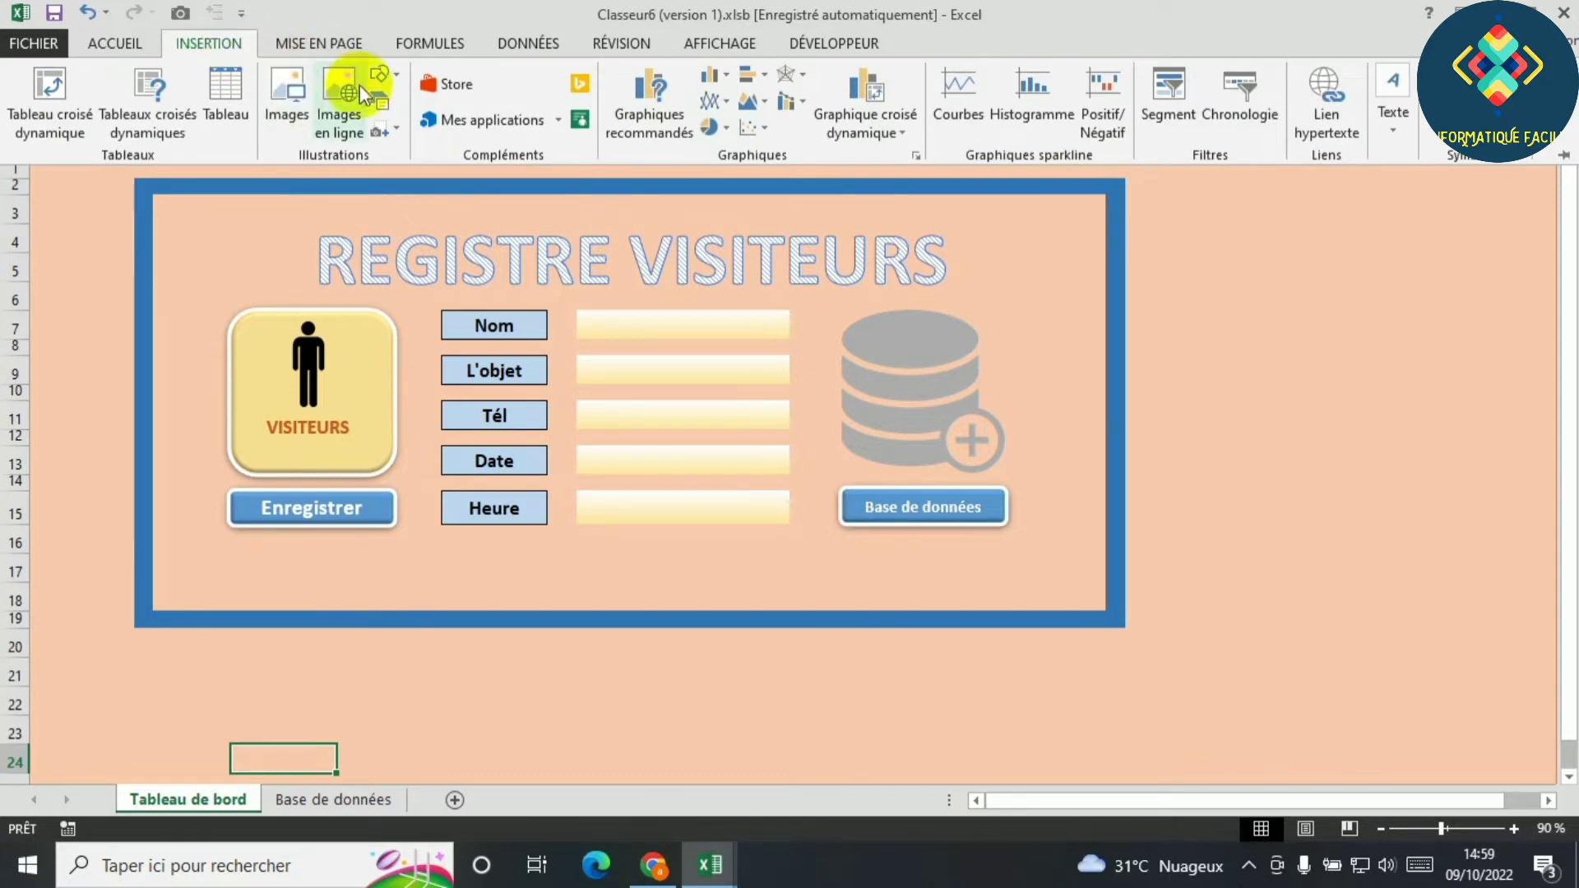
{"action": "left_click", "coordinate": [397, 76]}
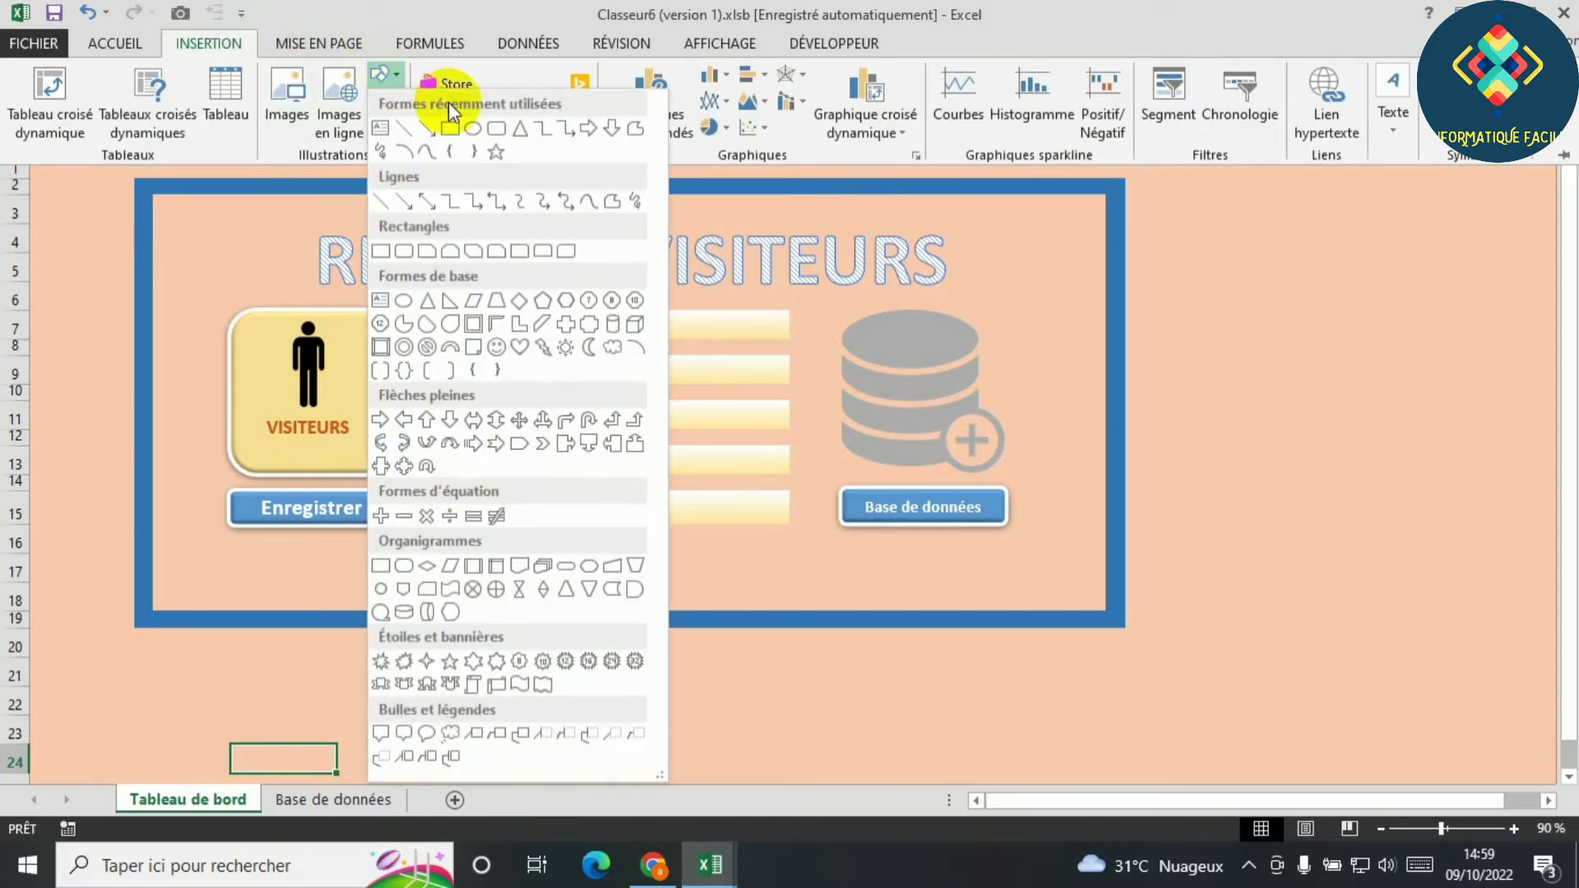
{"action": "left_click", "coordinate": [496, 125]}
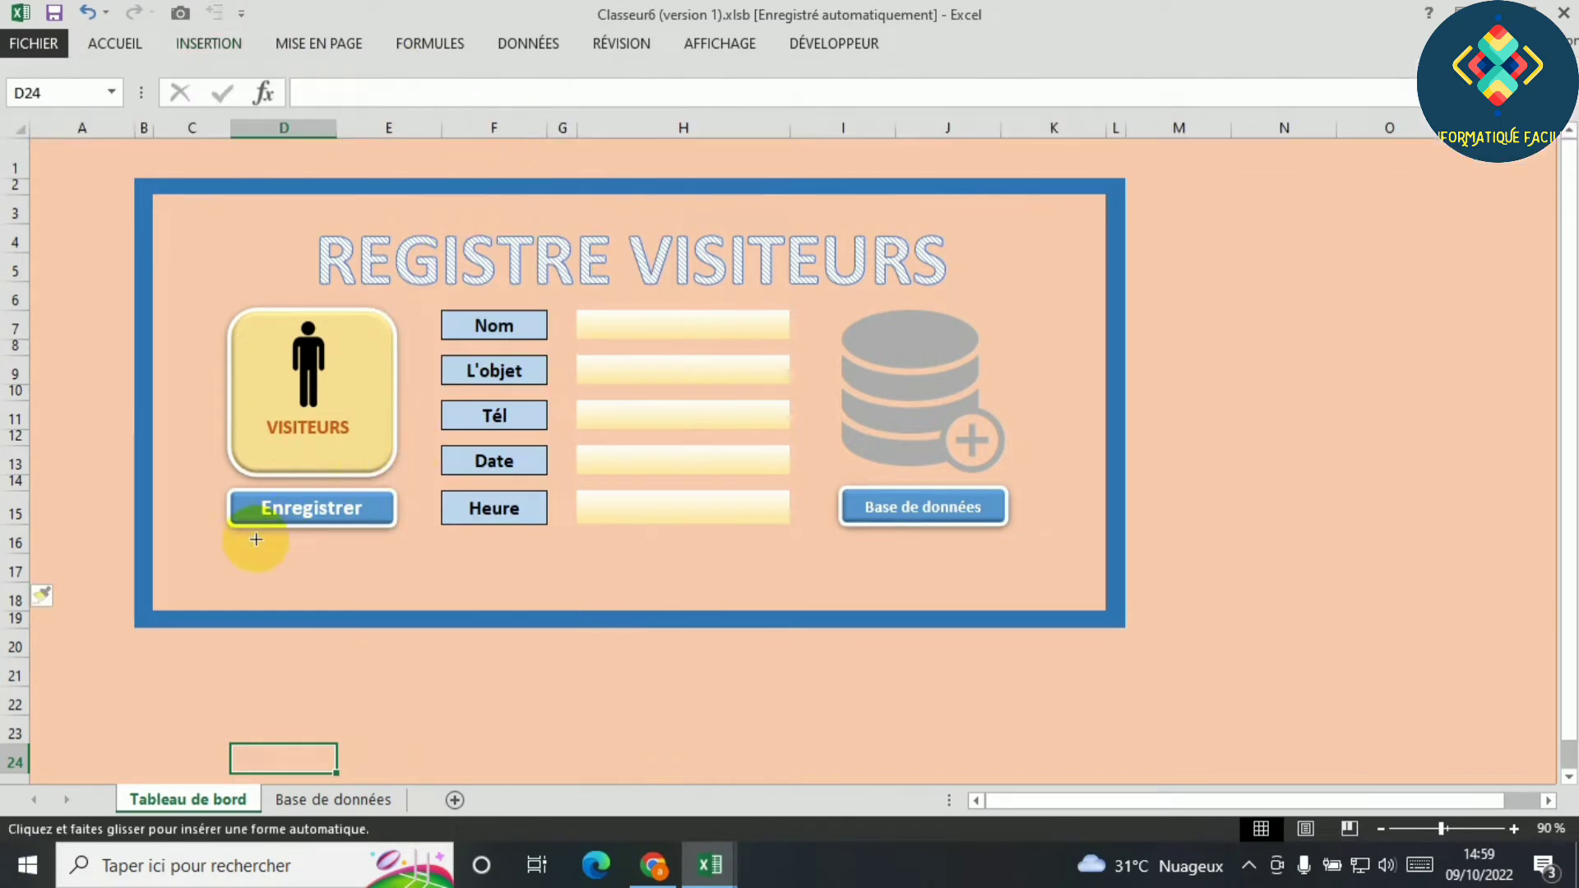
{"action": "mouse_move", "coordinate": [234, 551]}
{"action": "left_mouse_down"}
{"action": "mouse_move", "coordinate": [469, 604]}
{"action": "mouse_move", "coordinate": [530, 598]}
{"action": "left_mouse_up"}
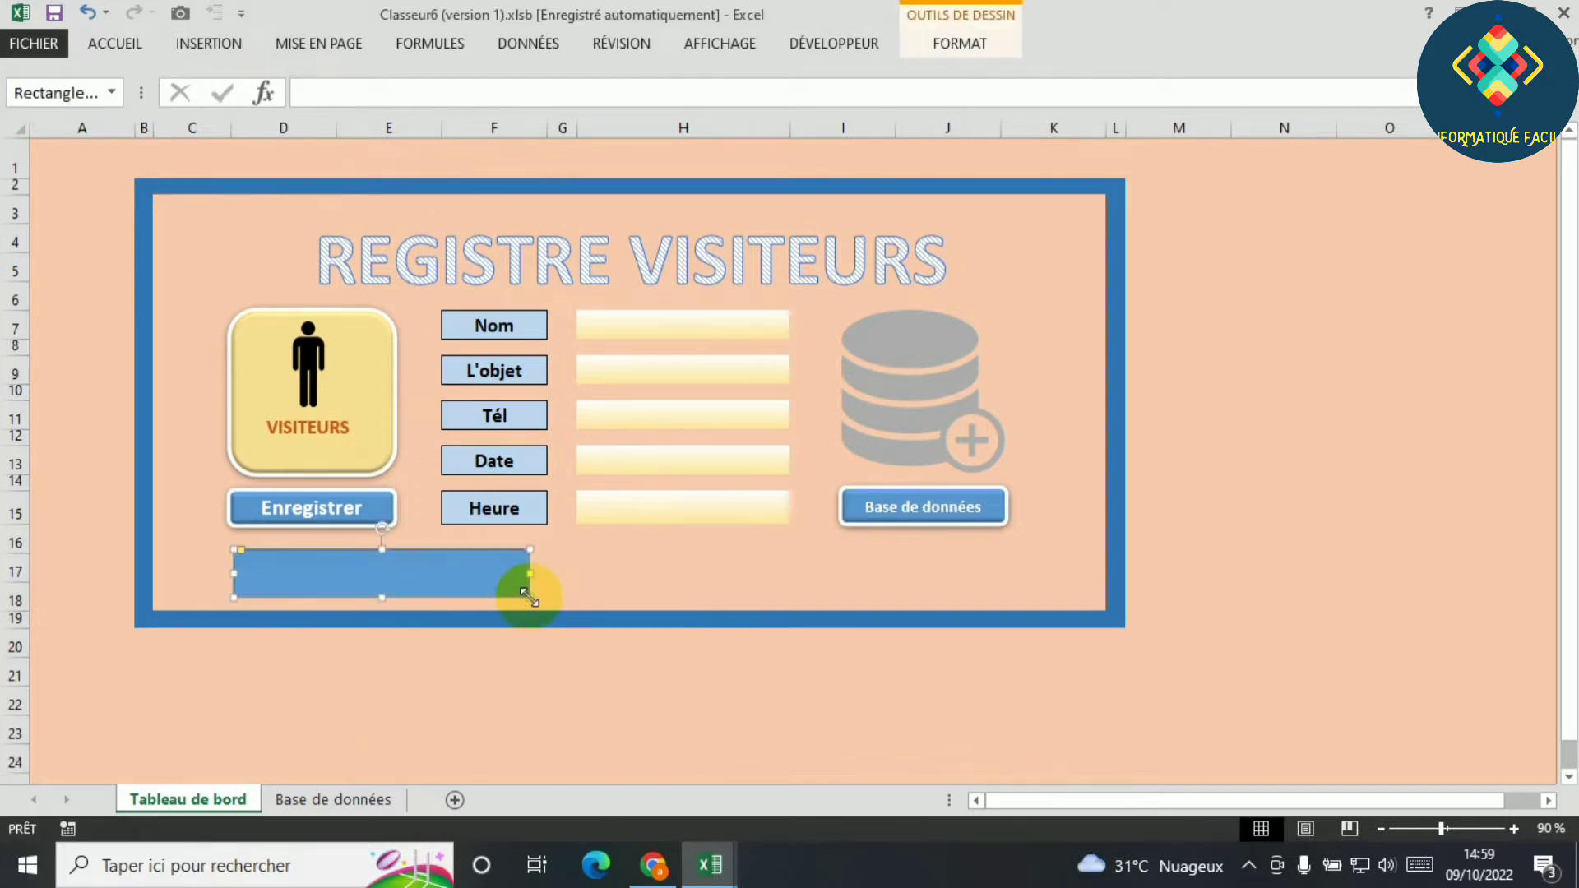
{"action": "left_click_drag", "start_coordinate": [237, 573], "coordinate": [228, 573]}
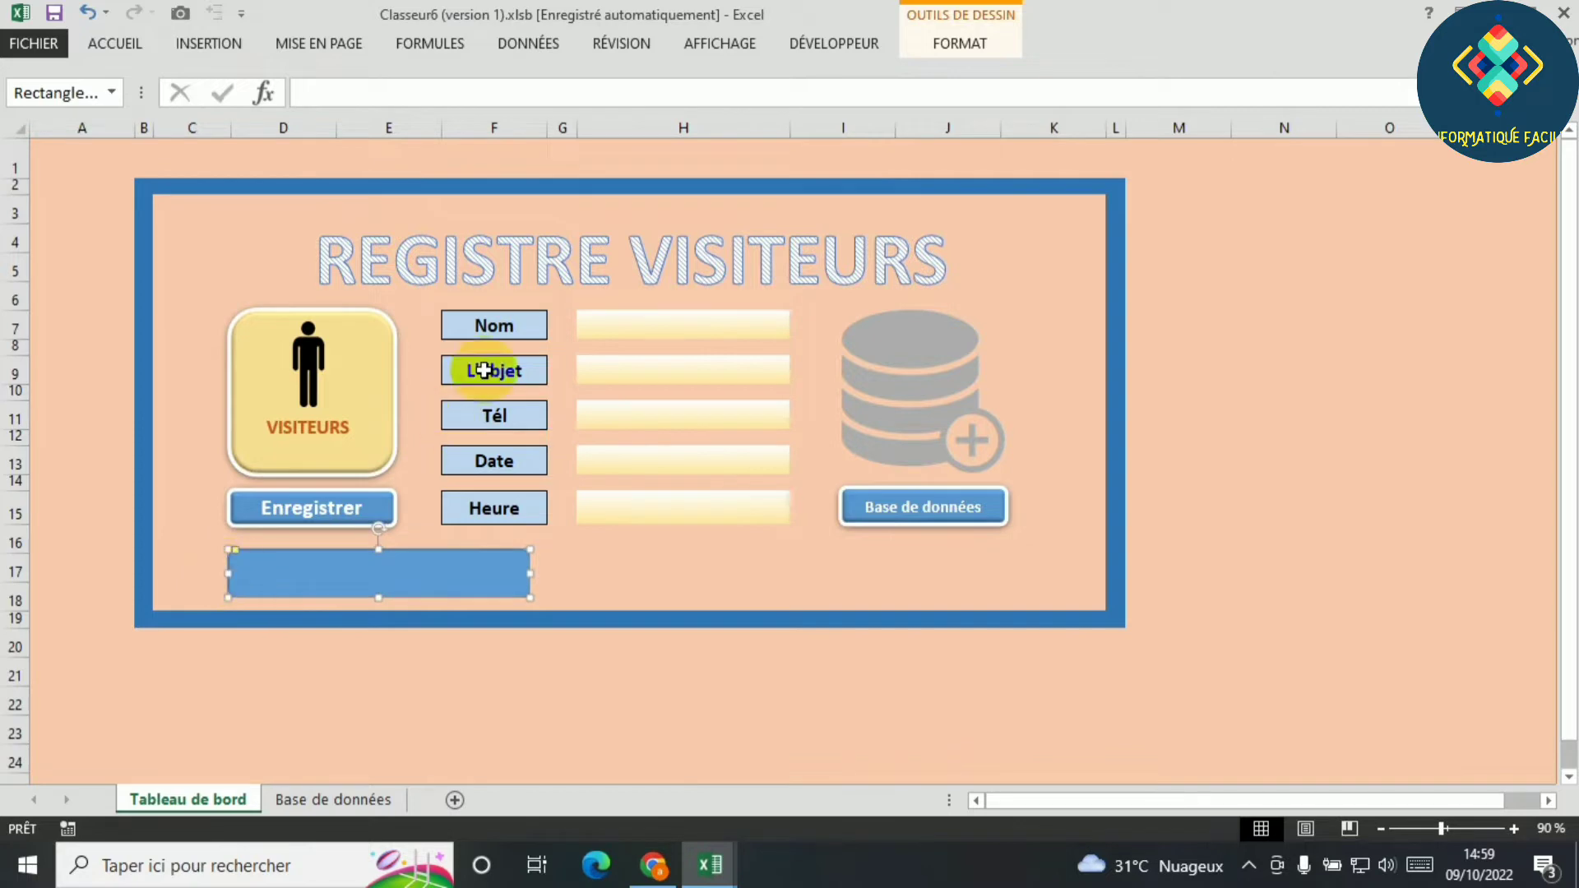
Give the rectangle the first preset bevel effect, an orange fill and no outline.
{"action": "left_click", "coordinate": [961, 45]}
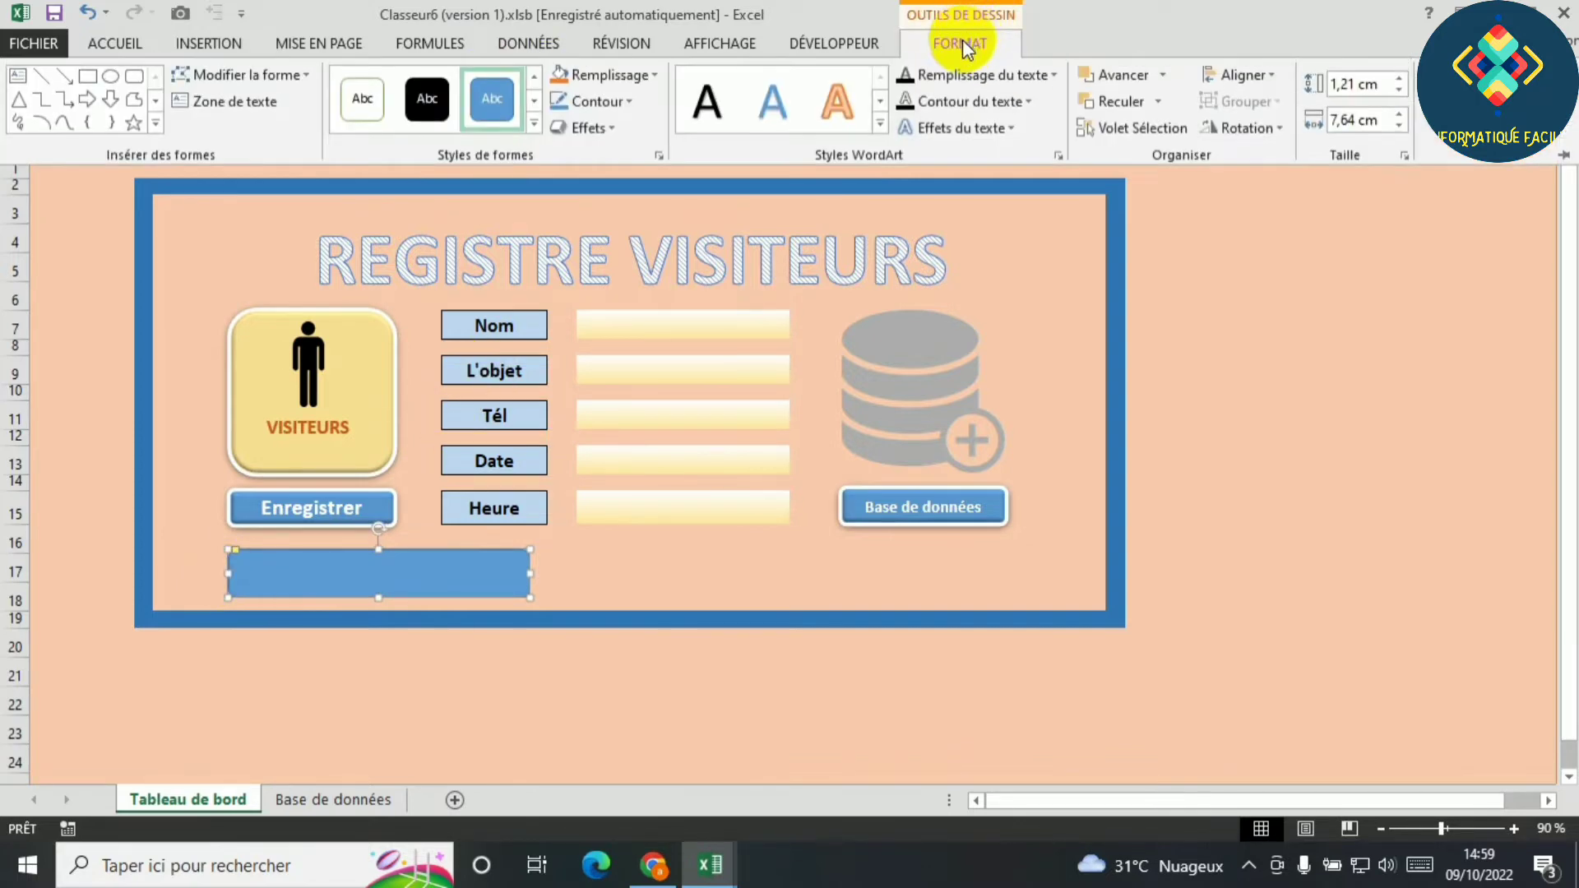
{"action": "left_click", "coordinate": [615, 129]}
{"action": "mouse_move", "coordinate": [632, 169]}
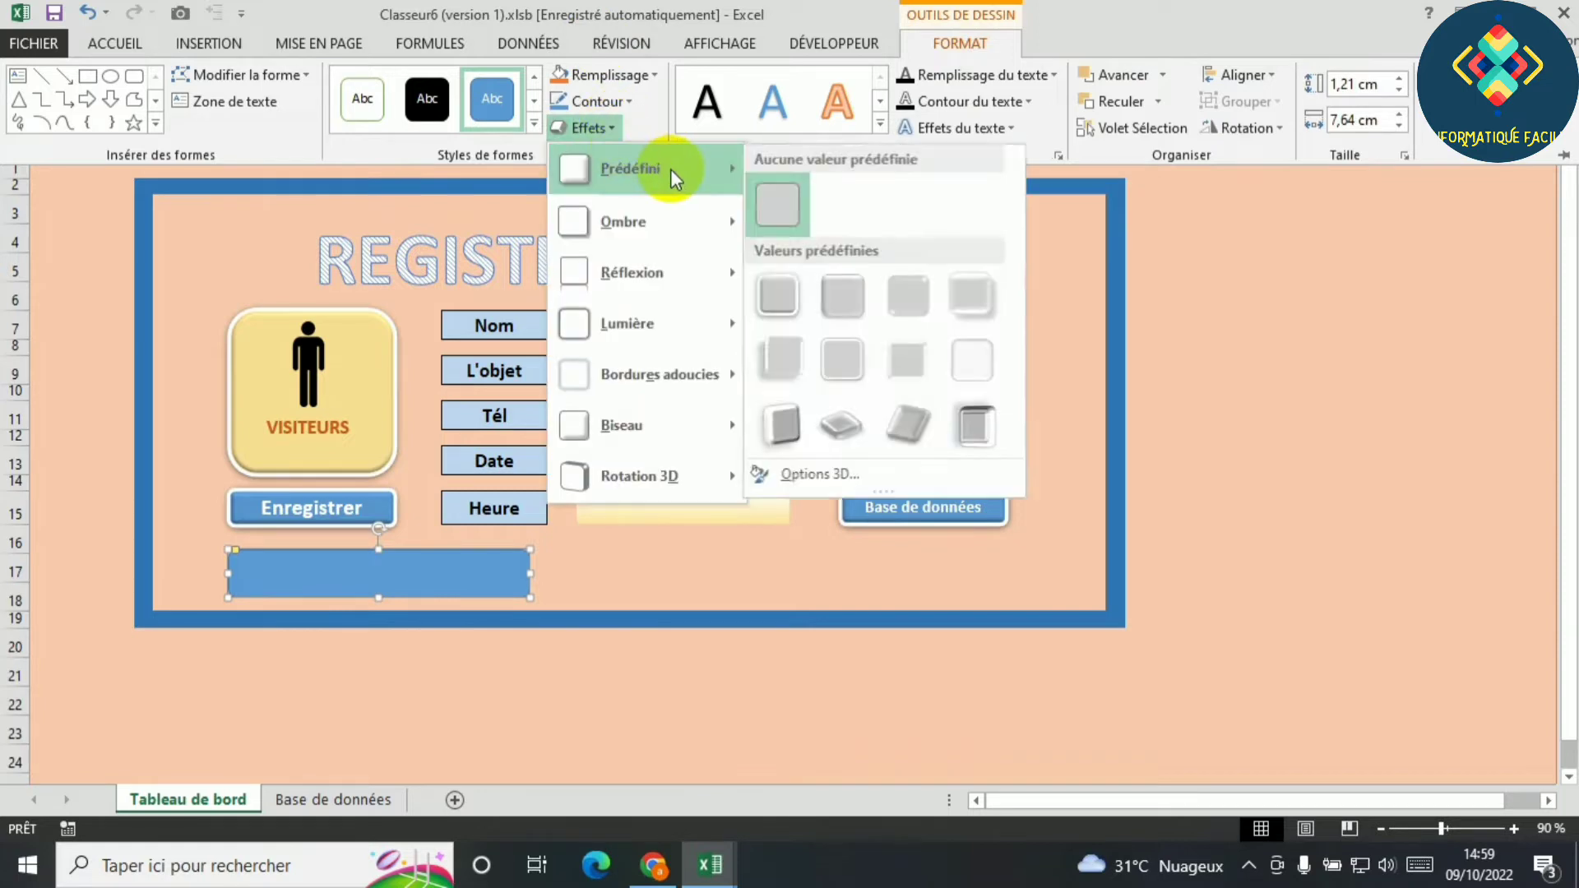
{"action": "left_click", "coordinate": [797, 287]}
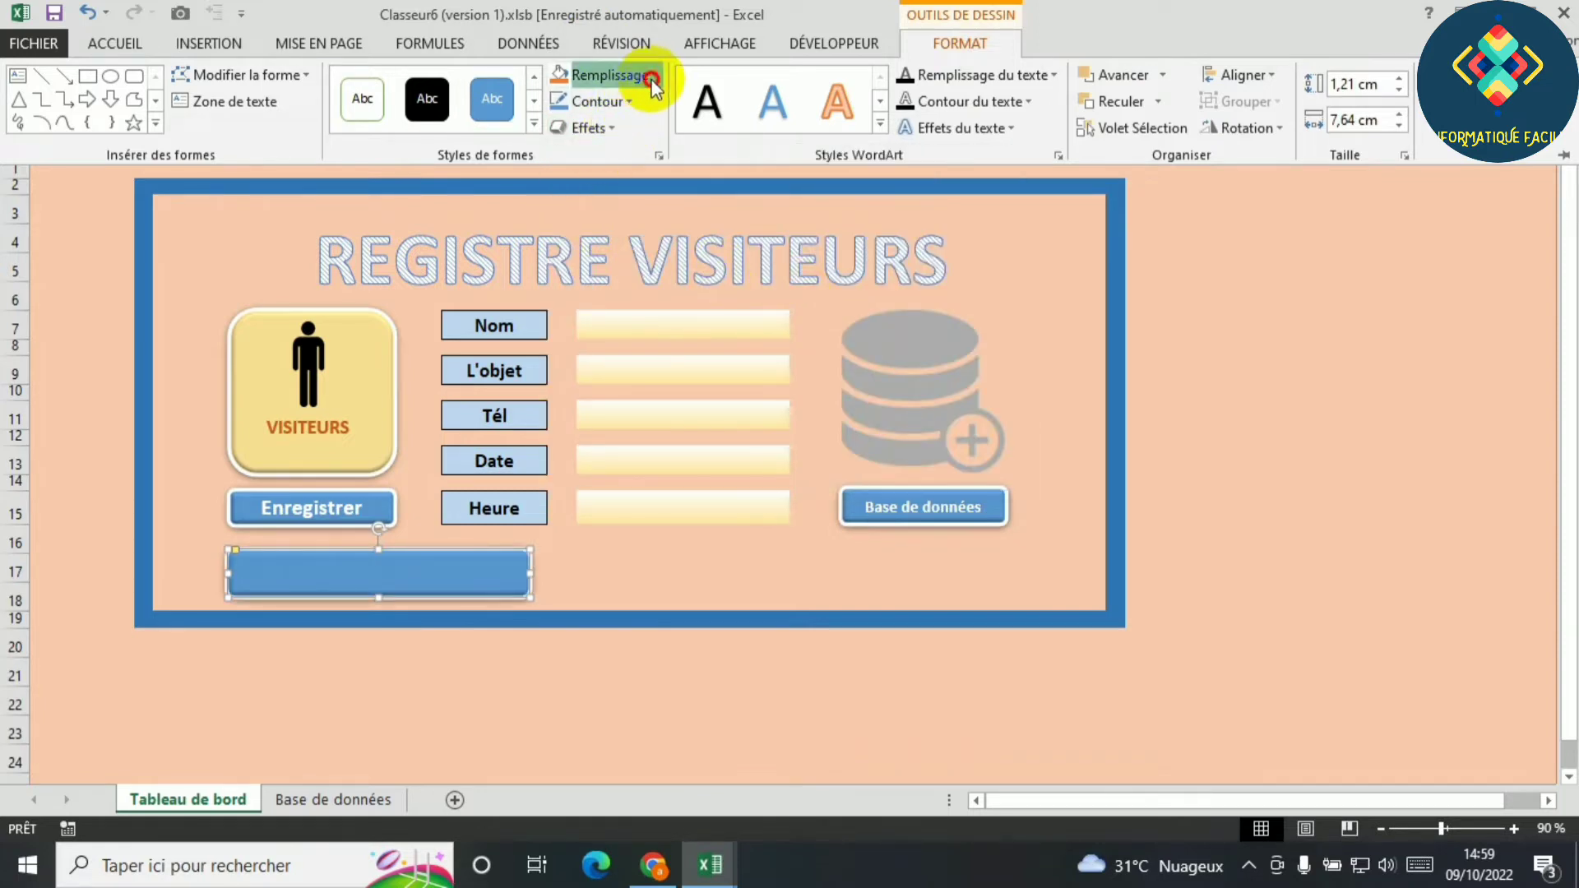
{"action": "left_click", "coordinate": [625, 75]}
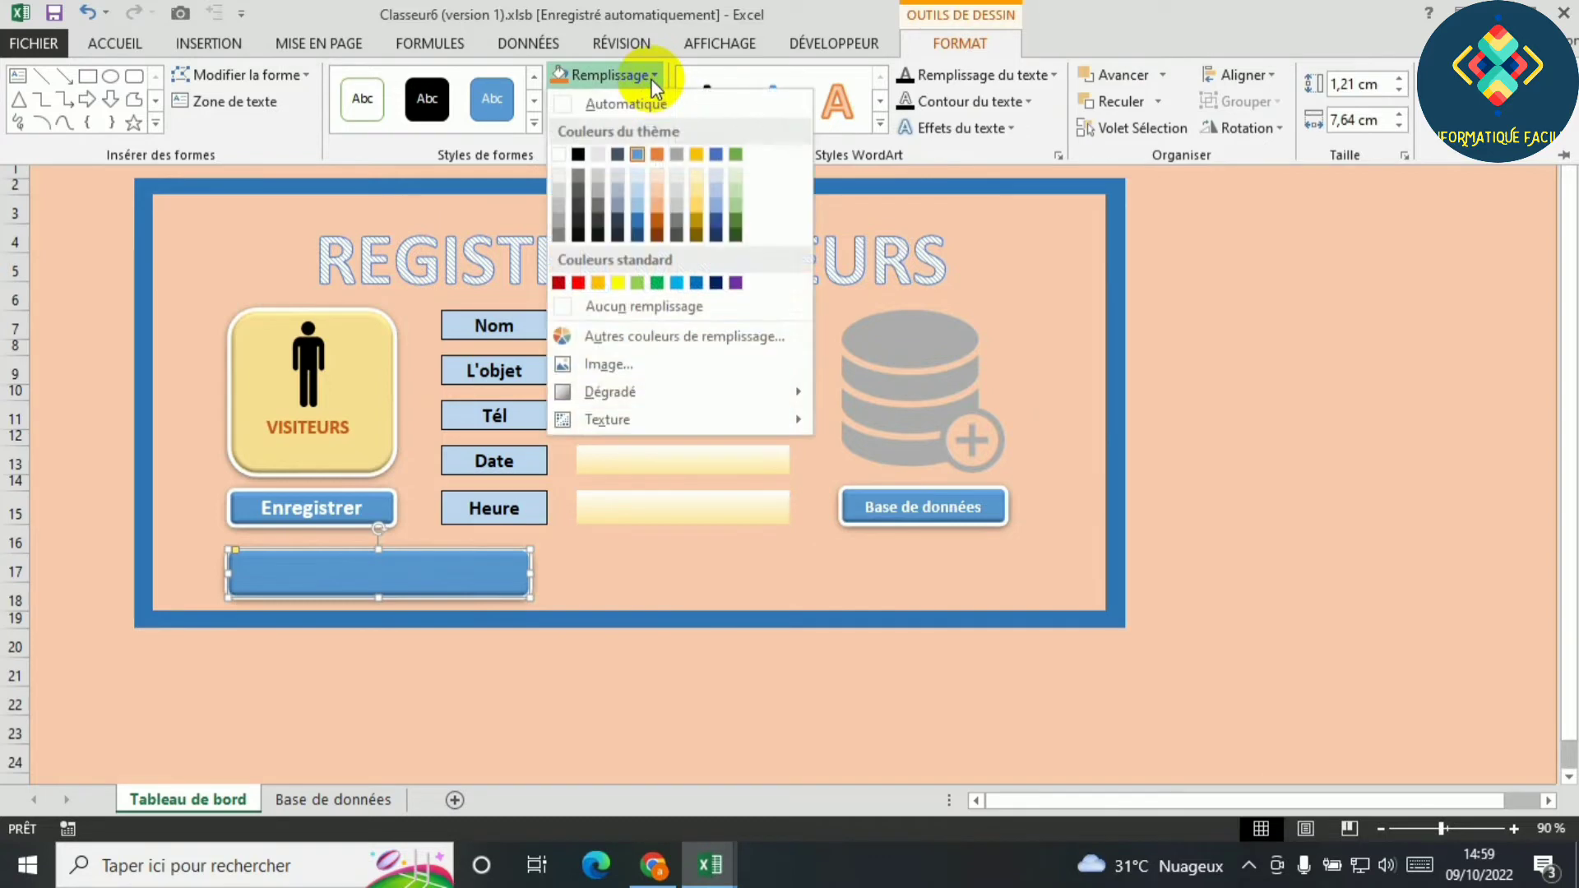
{"action": "left_click", "coordinate": [657, 206]}
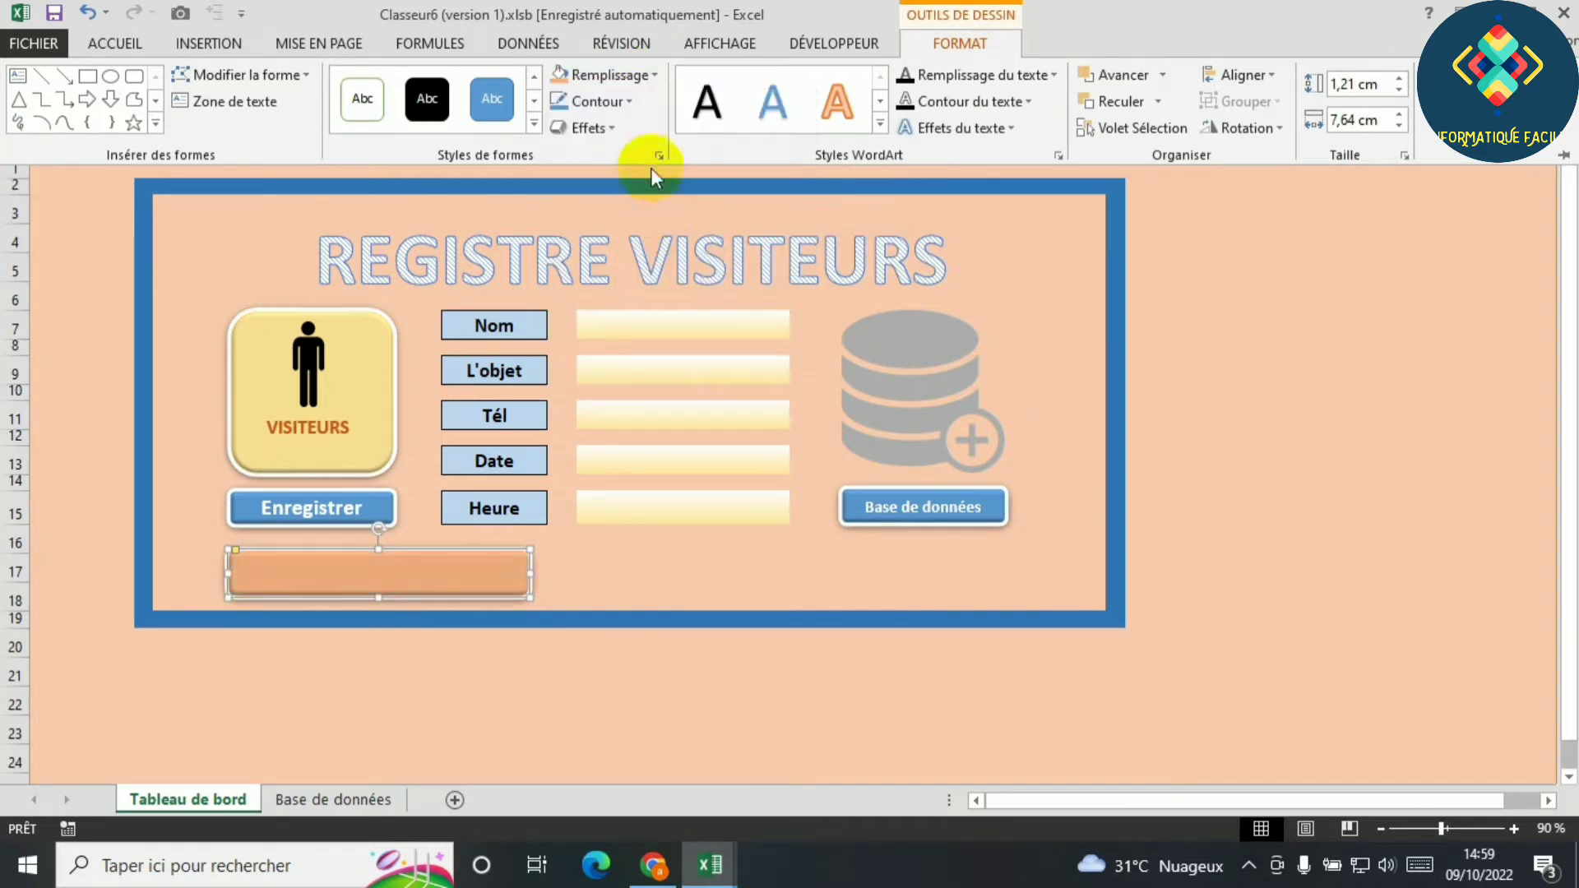
{"action": "left_click", "coordinate": [628, 102]}
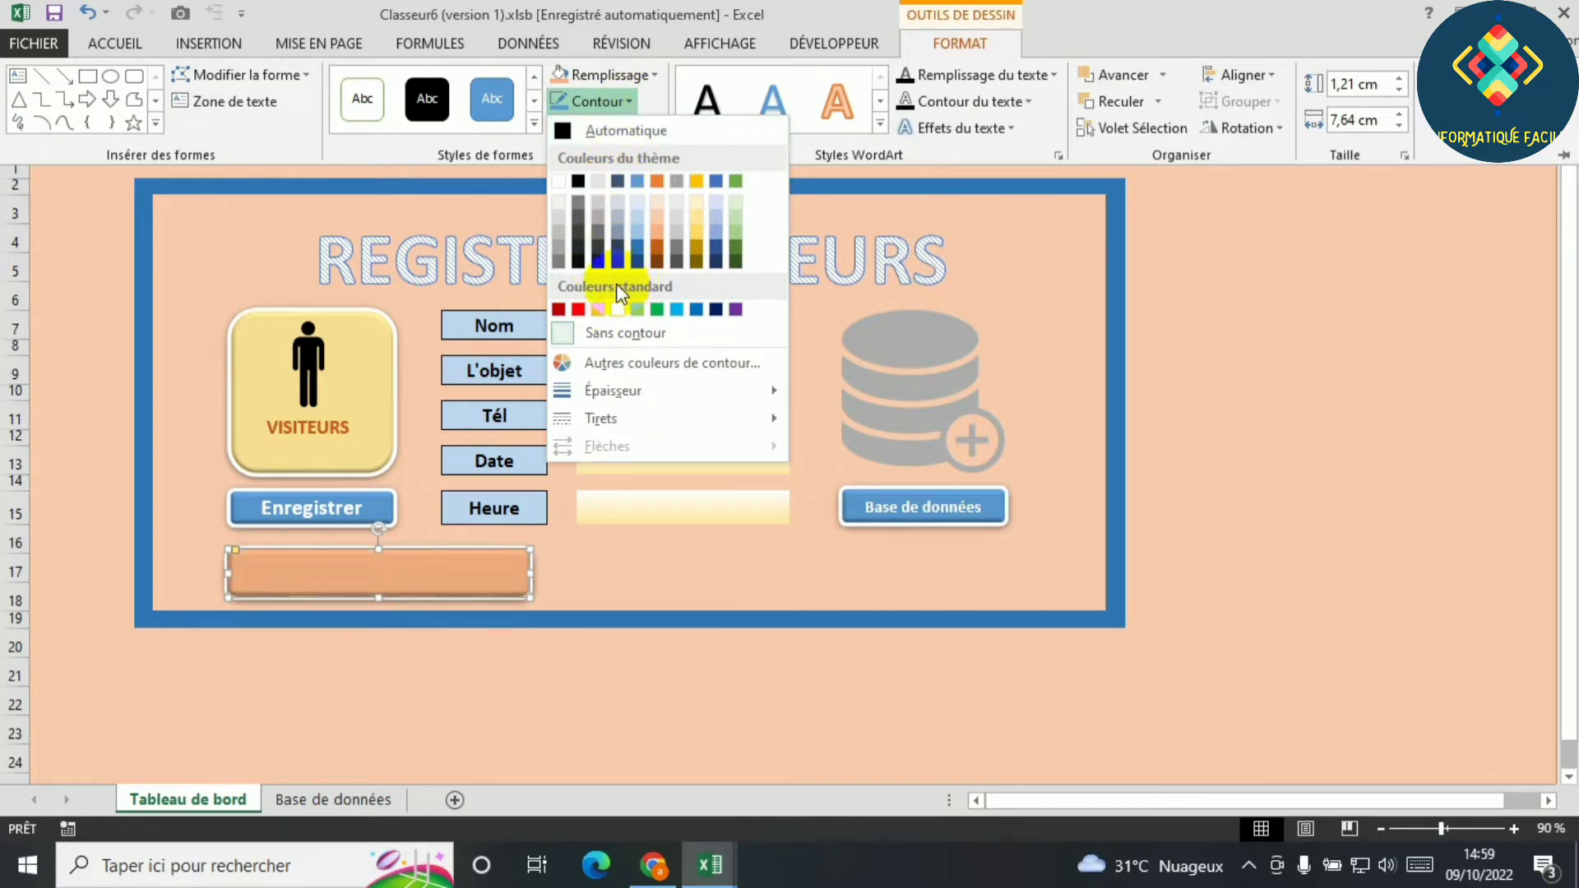
{"action": "left_click", "coordinate": [621, 332]}
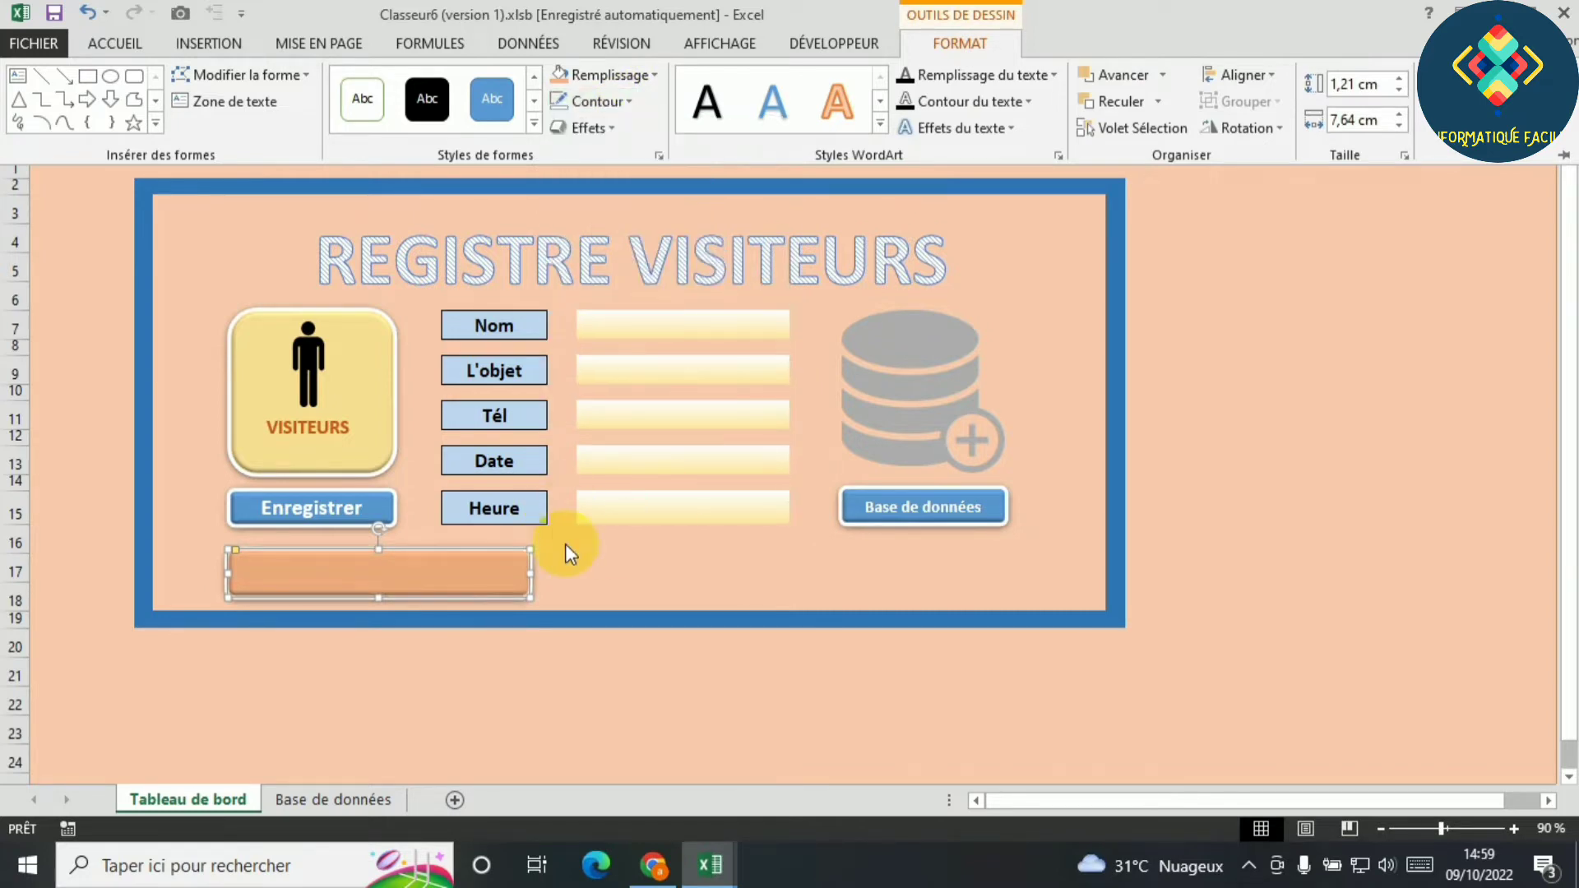
{"action": "left_click", "coordinate": [633, 563]}
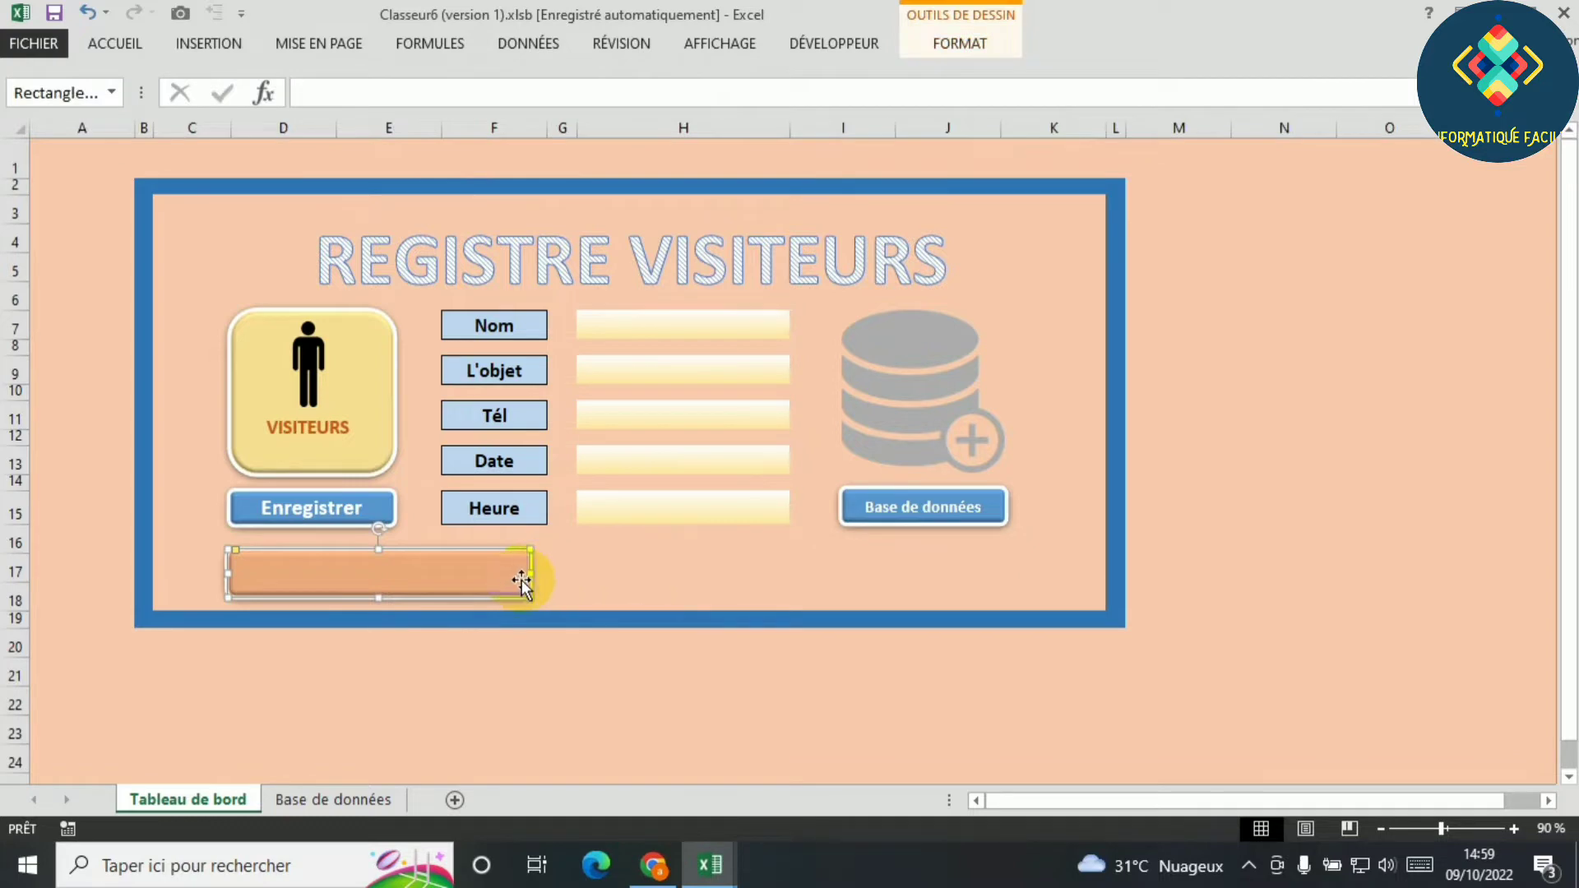
{"action": "left_click", "coordinate": [566, 573]}
Copy the orange rectangle and select cell I17 as the paste location.
{"action": "left_click", "coordinate": [494, 599]}
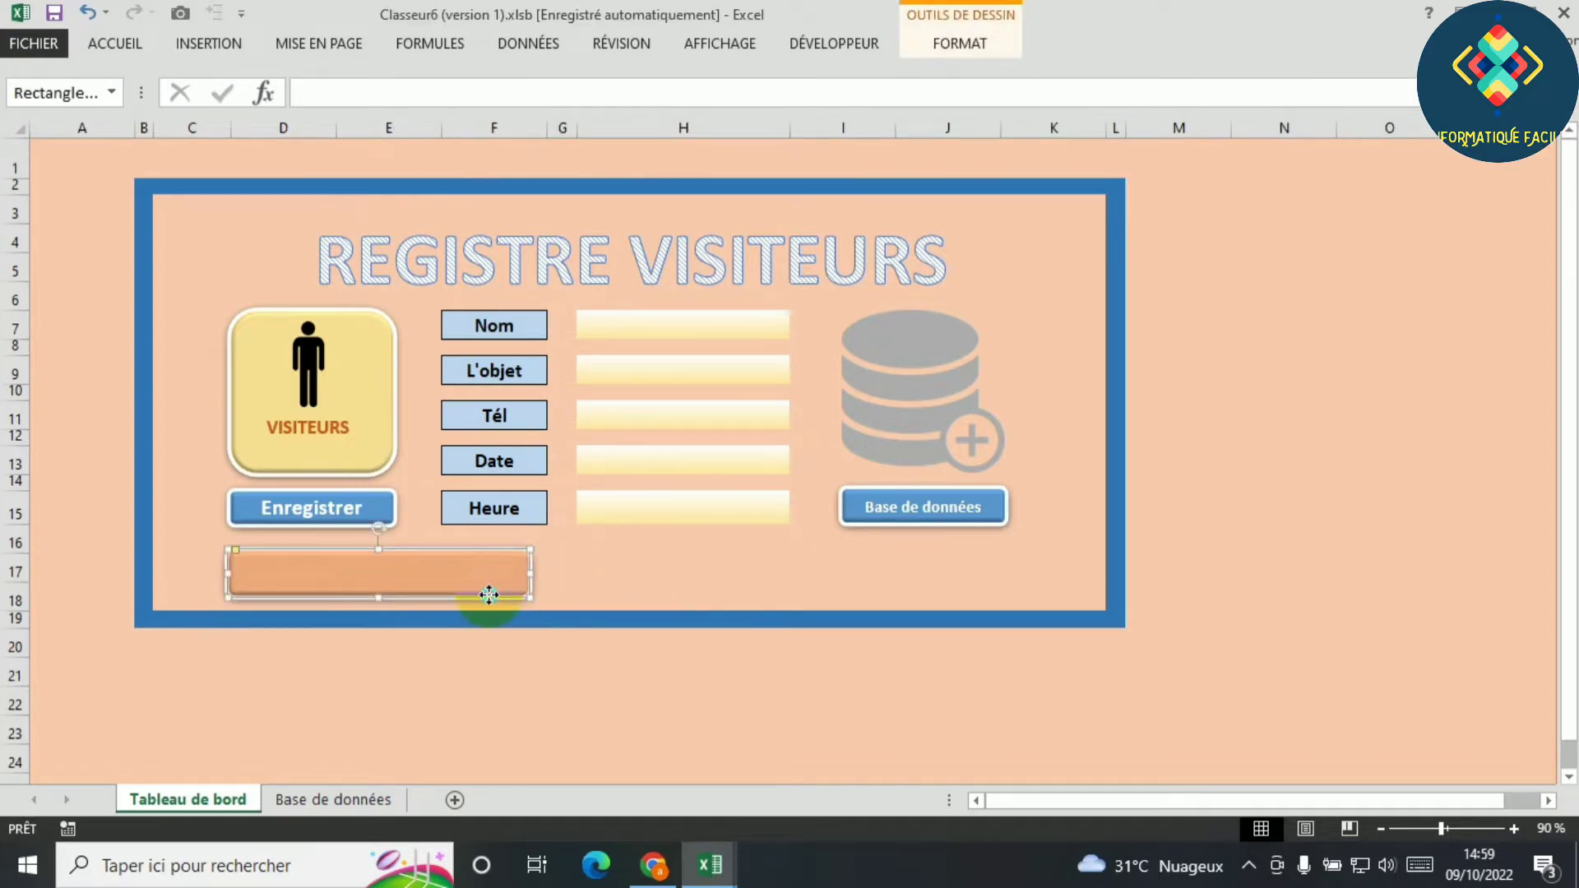
{"action": "right_click", "coordinate": [492, 606]}
{"action": "left_click", "coordinate": [547, 228]}
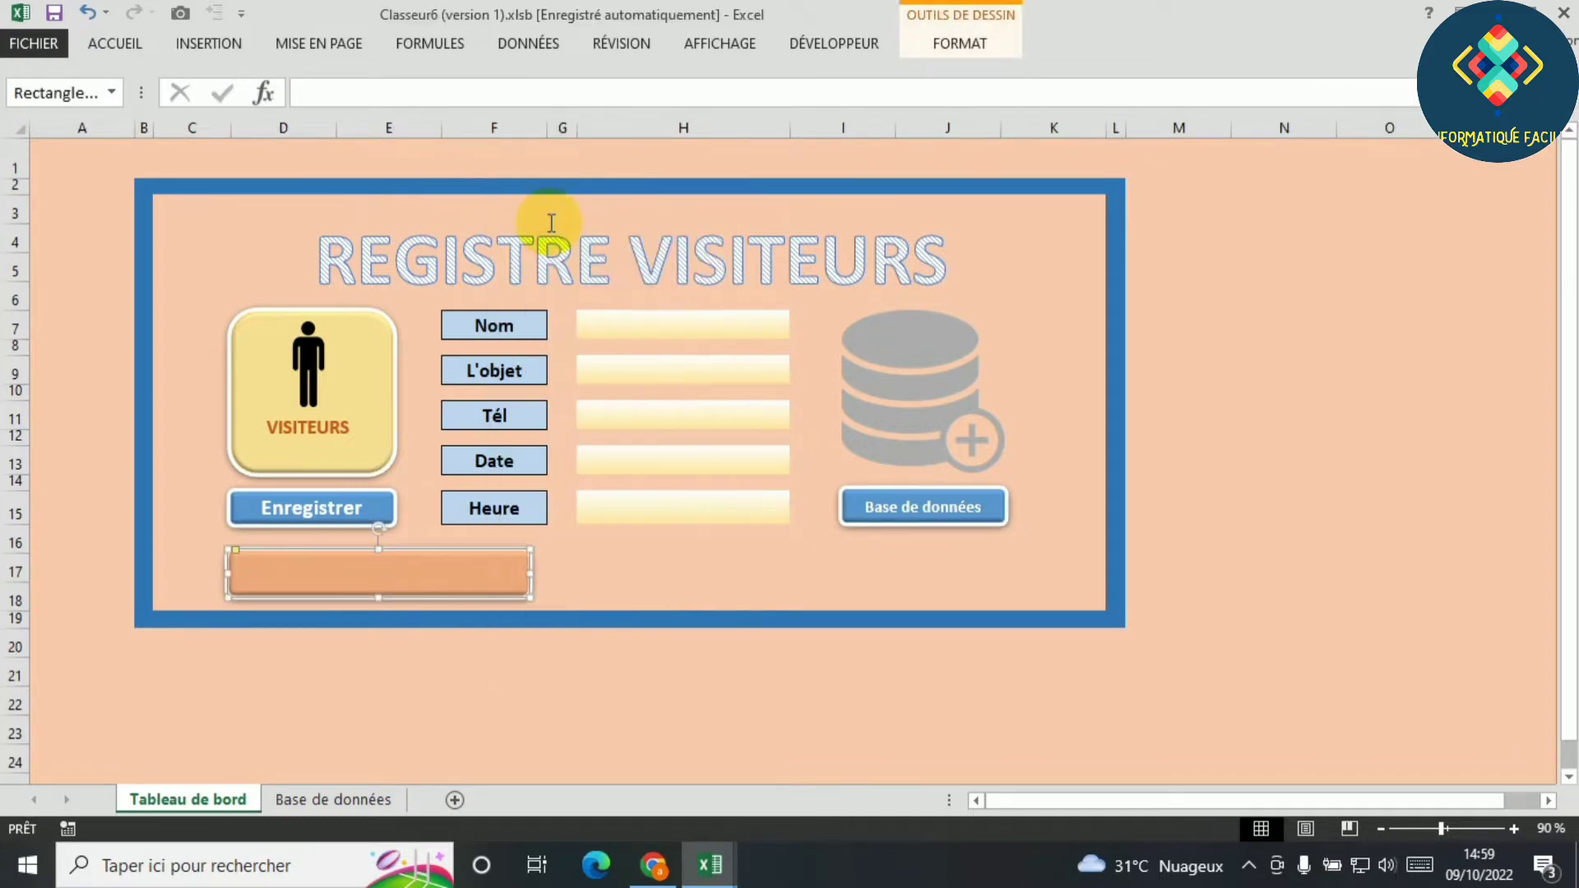
{"action": "left_click", "coordinate": [856, 566]}
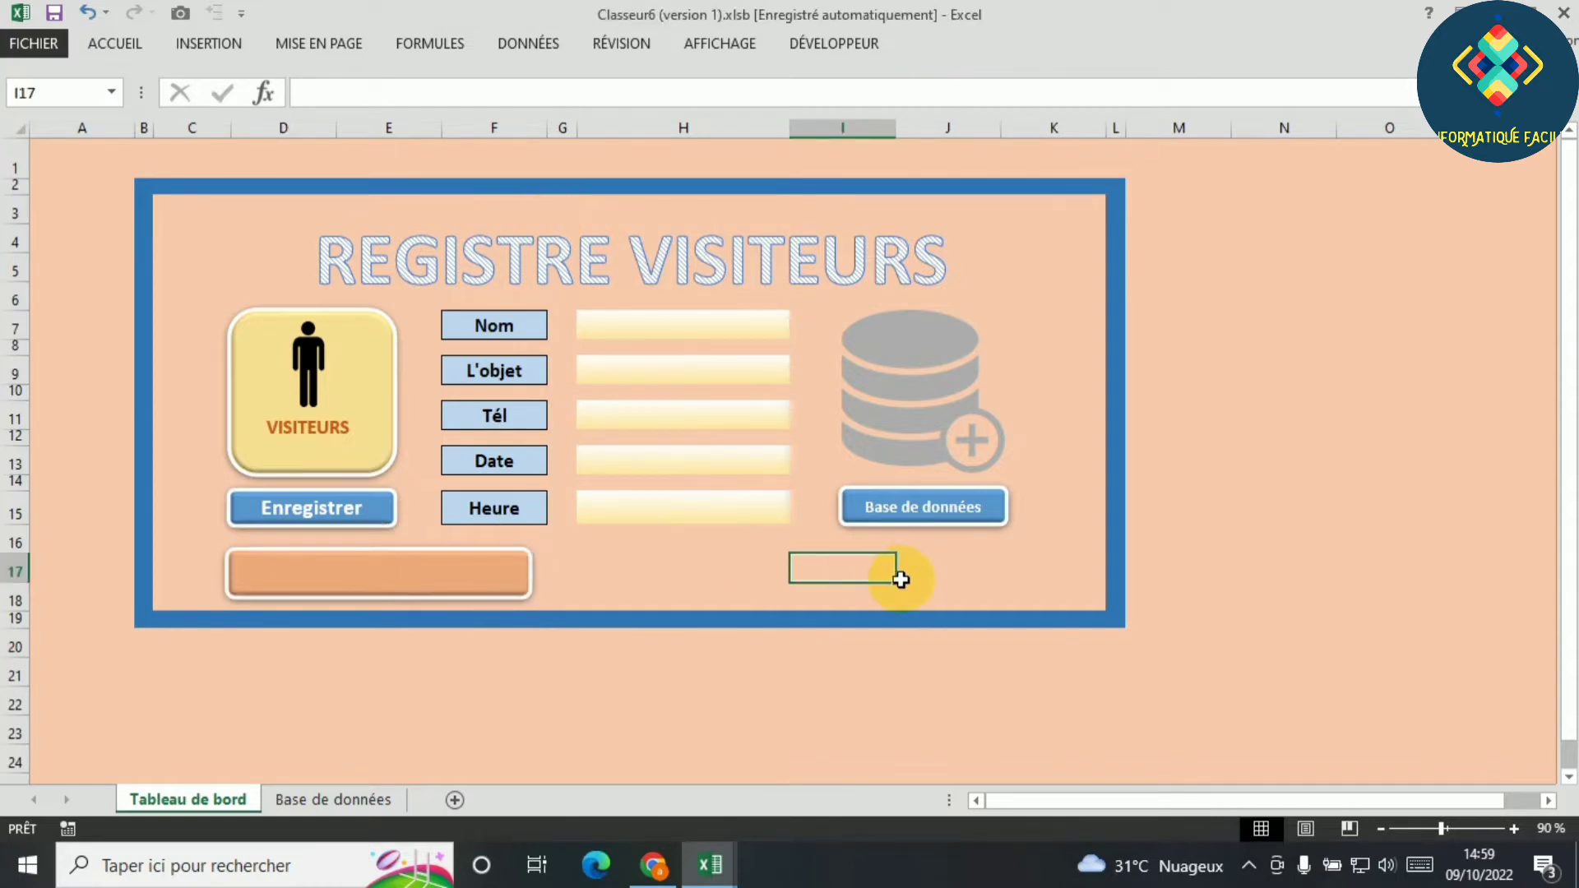
Paste a narrowed rectangle copy at I17 under Base de données and another at H17 beside it.
{"action": "key", "text": "ctrl+v"}
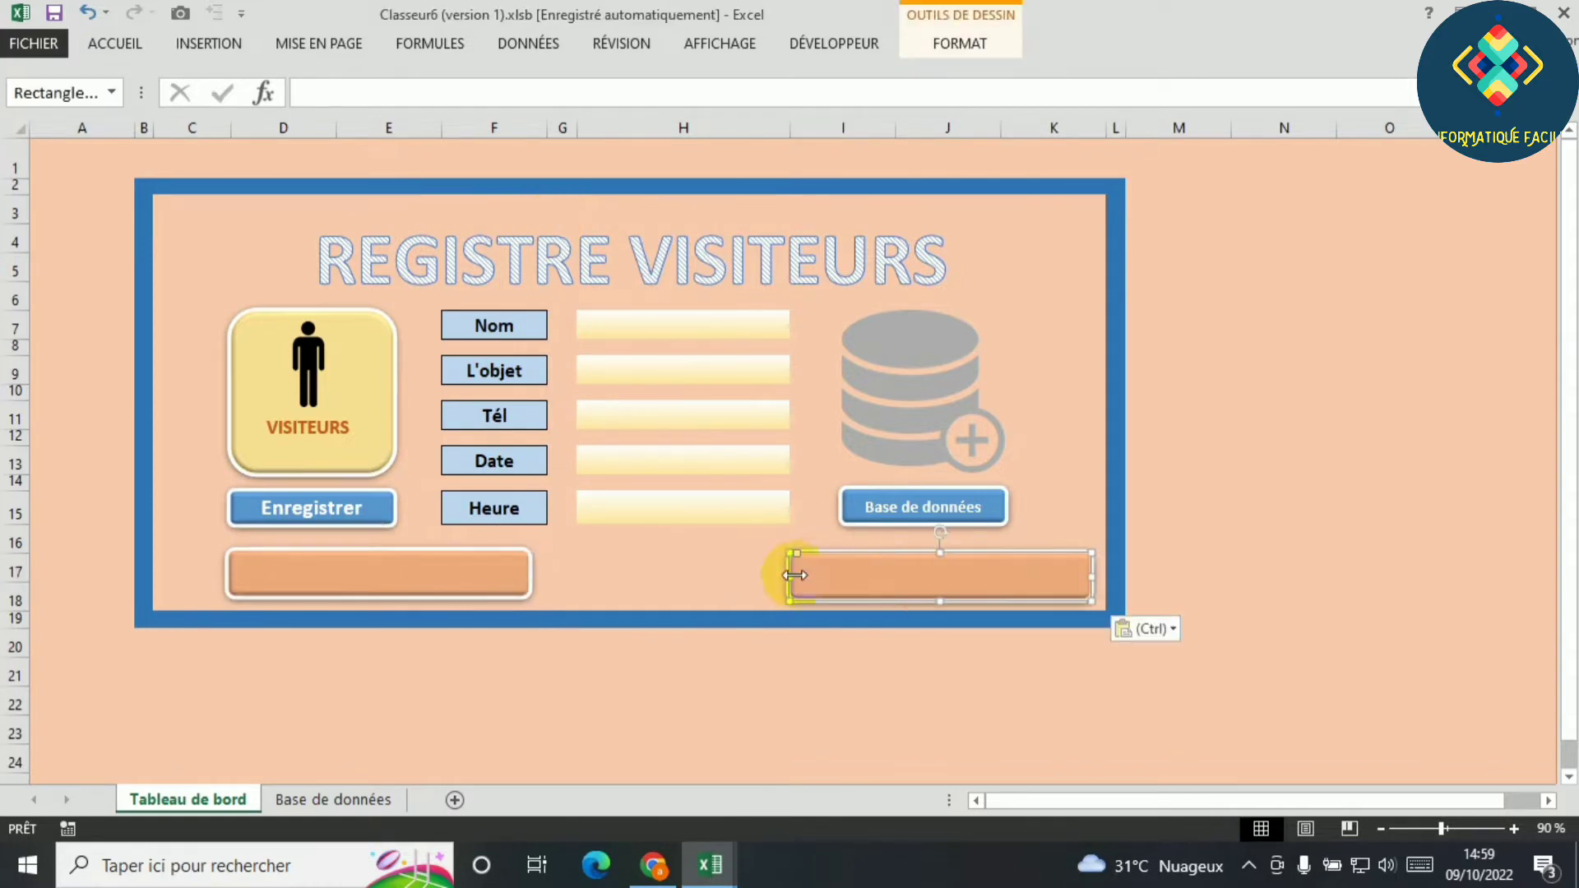
{"action": "mouse_move", "coordinate": [787, 574]}
{"action": "left_mouse_down"}
{"action": "mouse_move", "coordinate": [927, 576]}
{"action": "mouse_move", "coordinate": [909, 576]}
{"action": "left_mouse_up"}
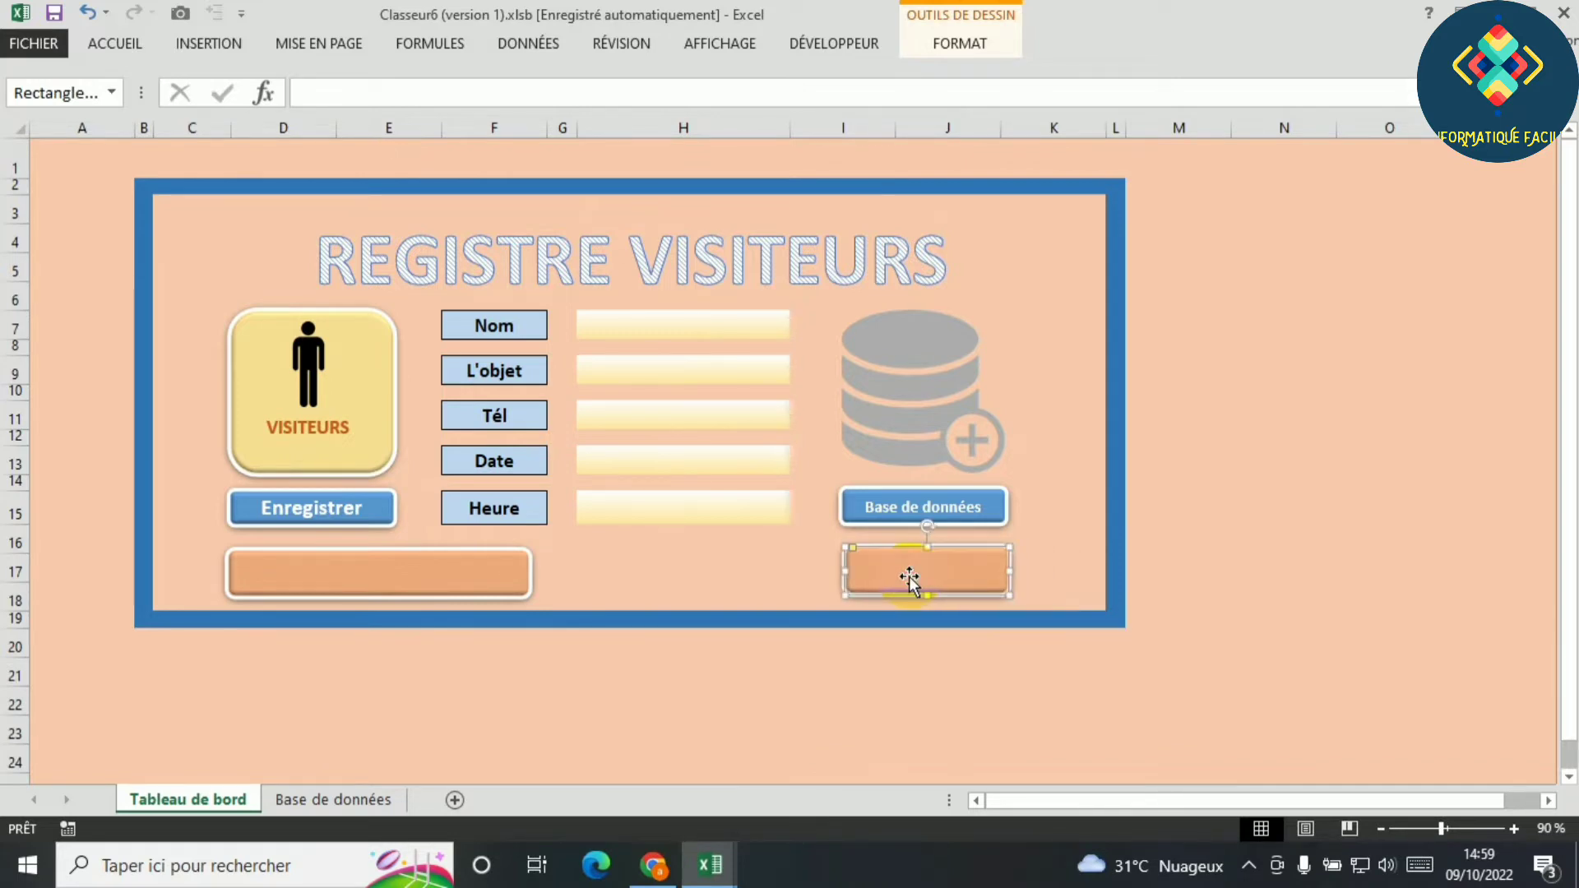
{"action": "right_click", "coordinate": [870, 577]}
{"action": "left_click", "coordinate": [992, 216]}
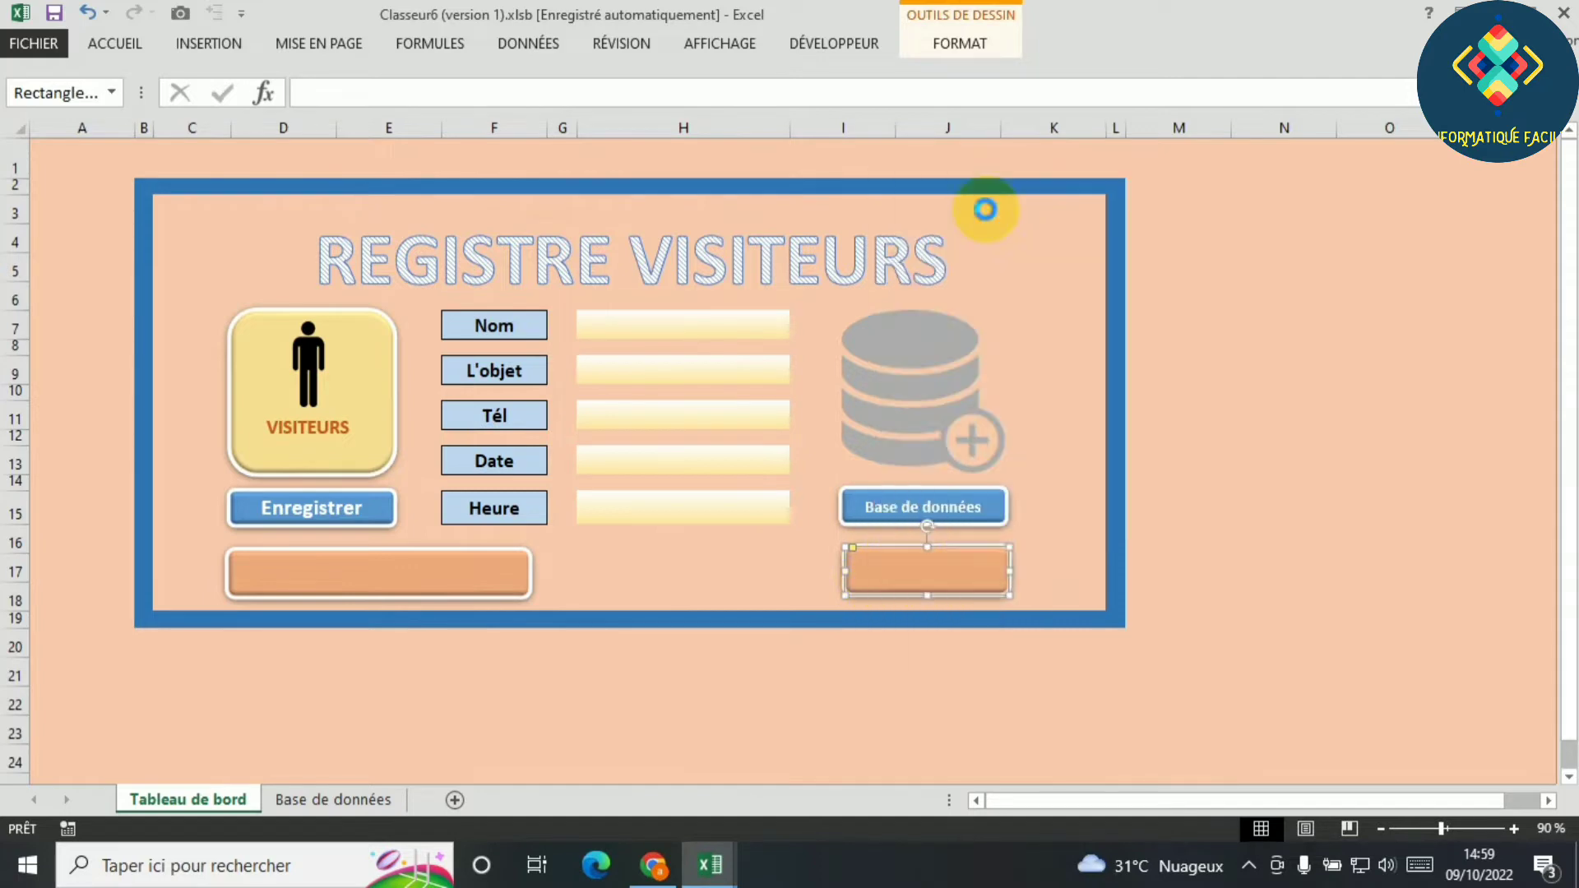
{"action": "left_click", "coordinate": [732, 573]}
{"action": "key", "text": "ctrl+v"}
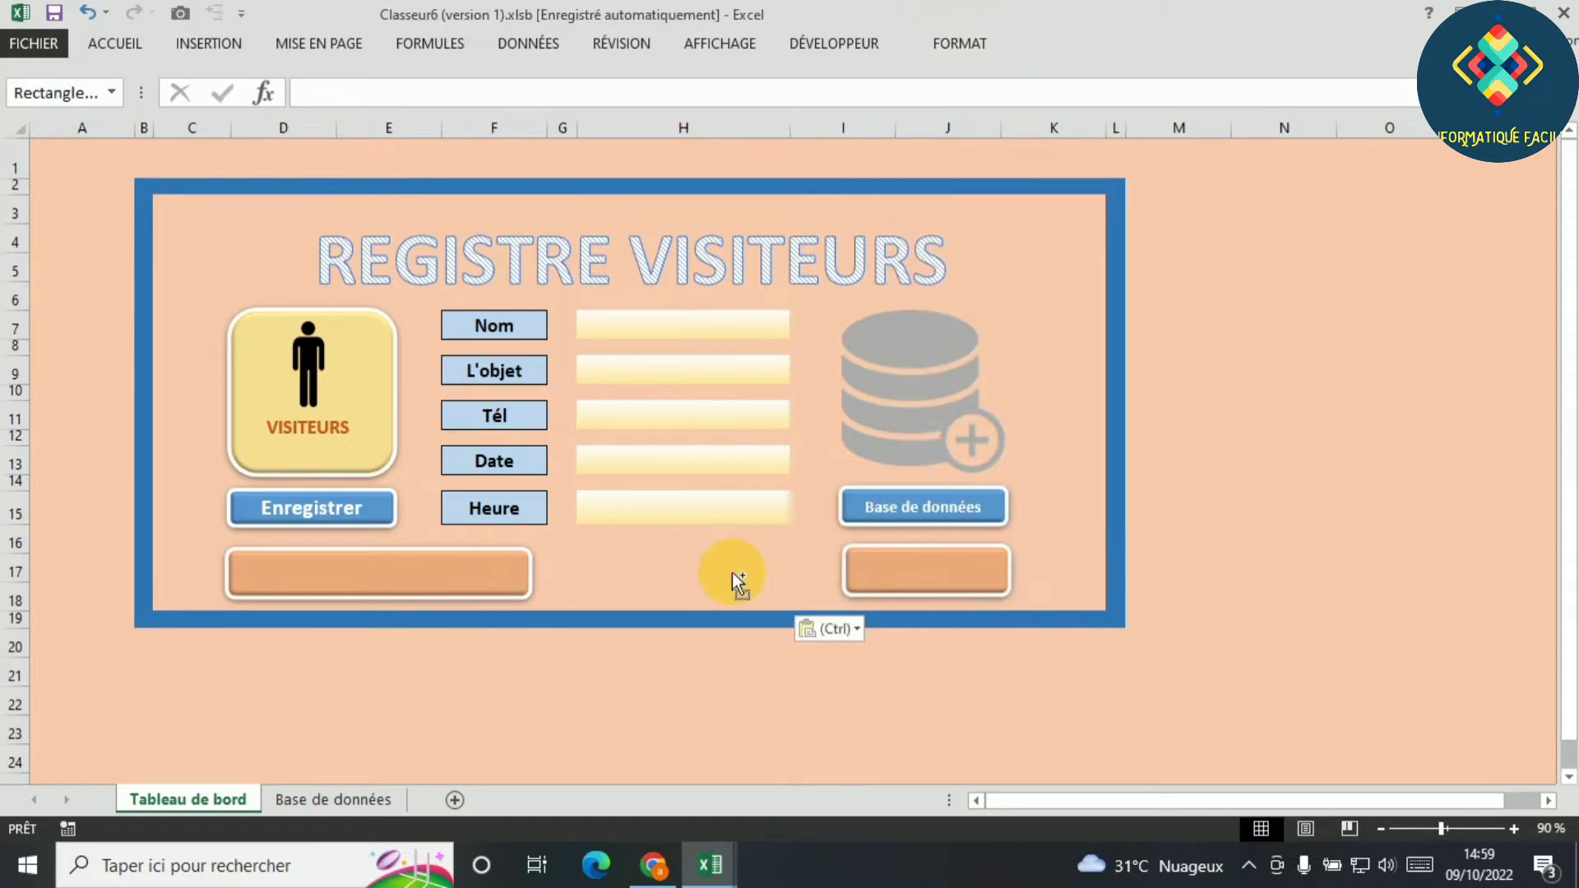
{"action": "left_click_drag", "start_coordinate": [671, 571], "coordinate": [745, 571]}
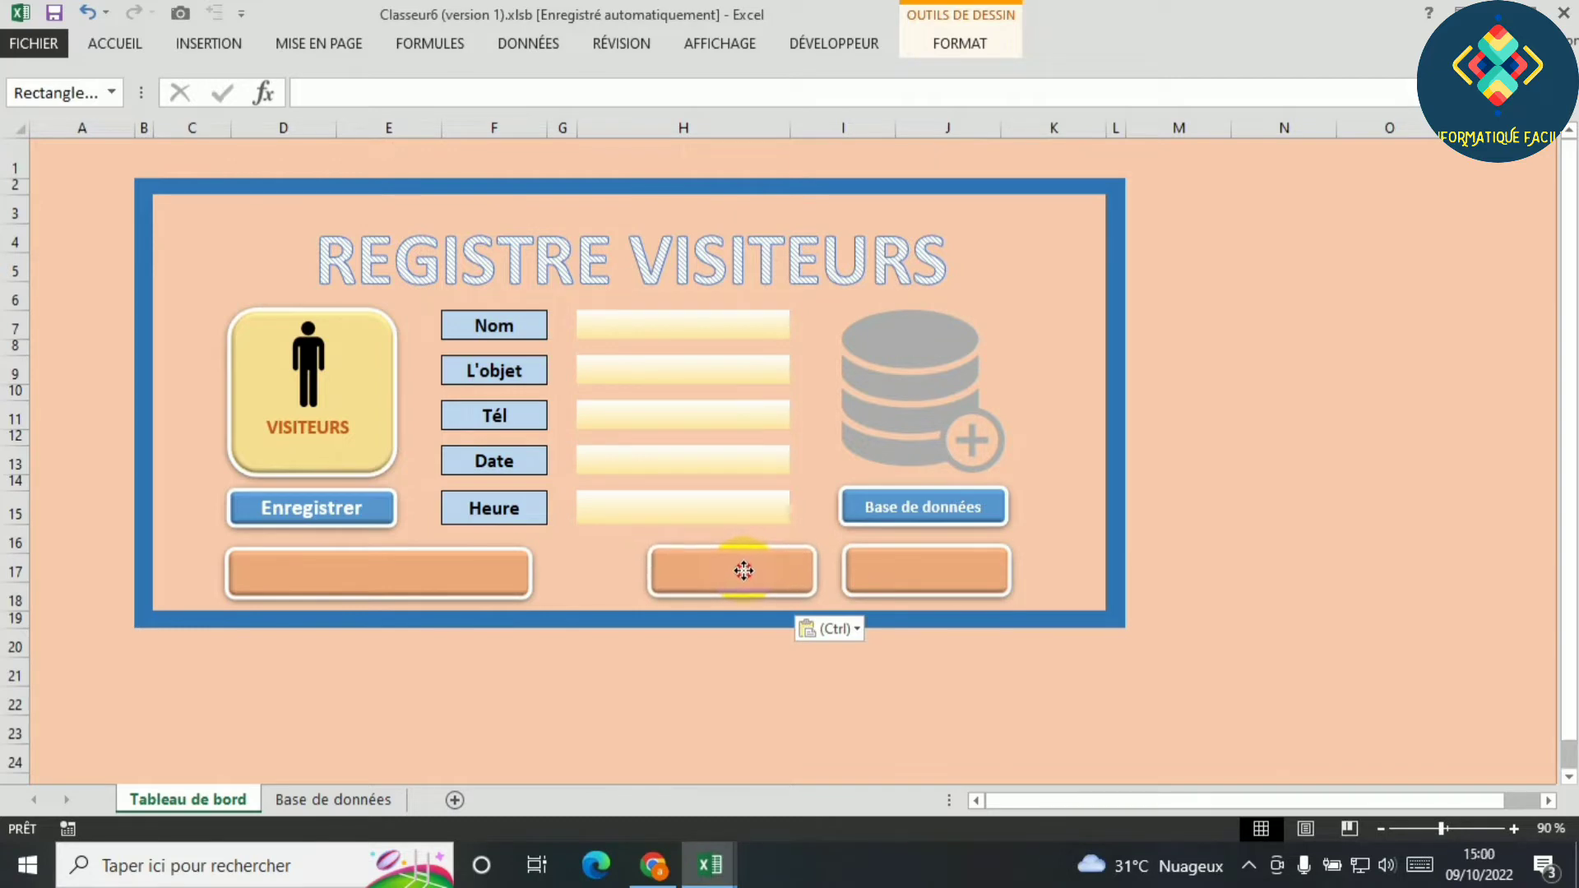
{"action": "left_click", "coordinate": [811, 671]}
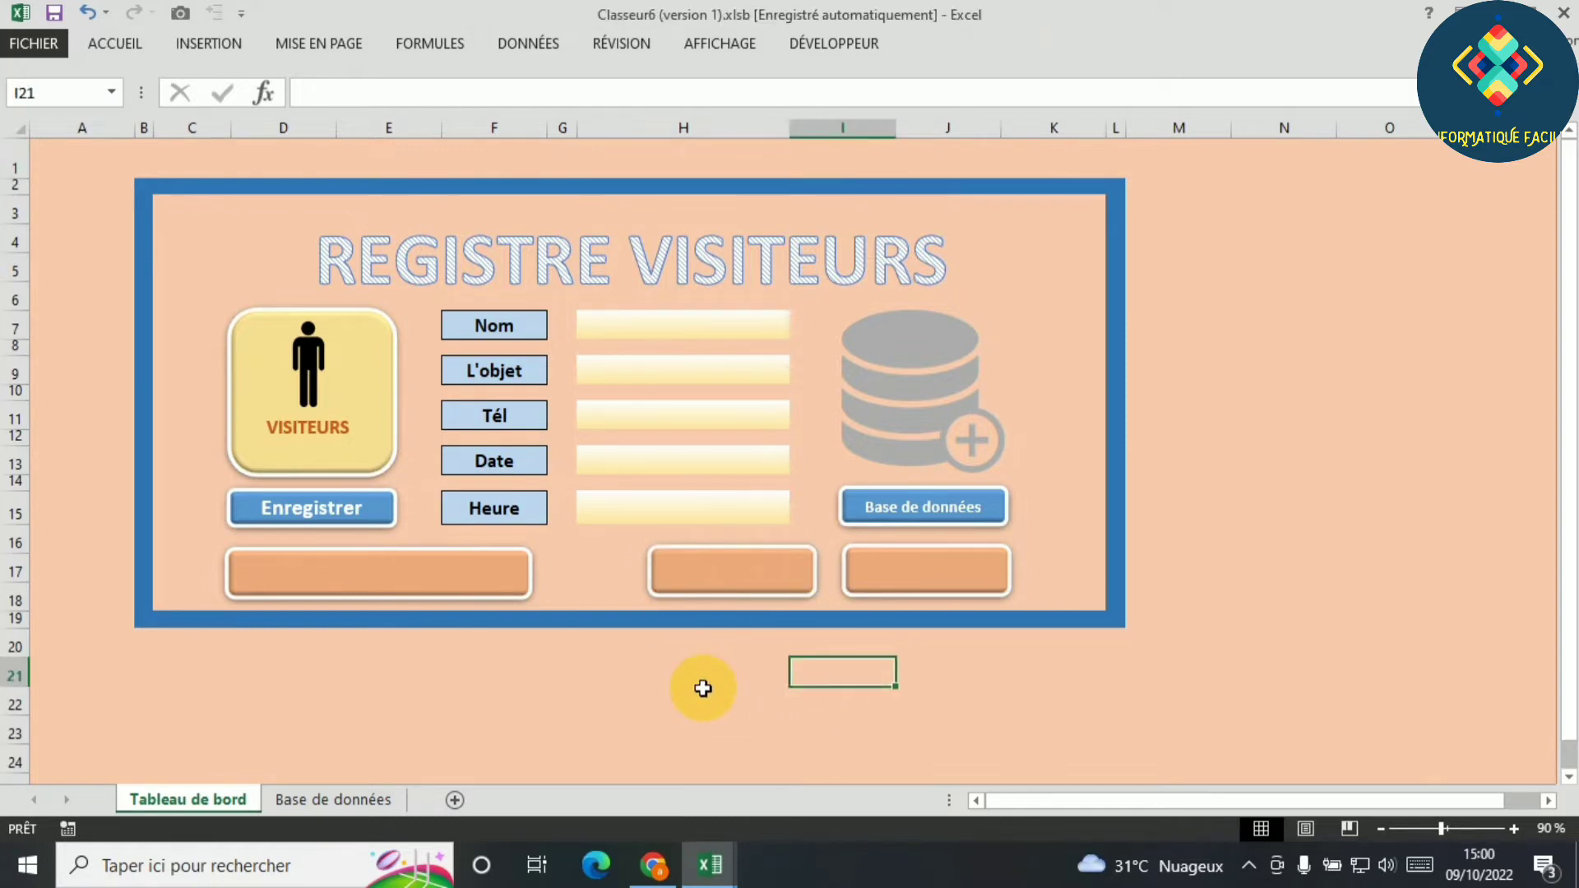
Draw a small oval between the wide orange rectangle and the middle copy.
{"action": "left_click", "coordinate": [224, 44]}
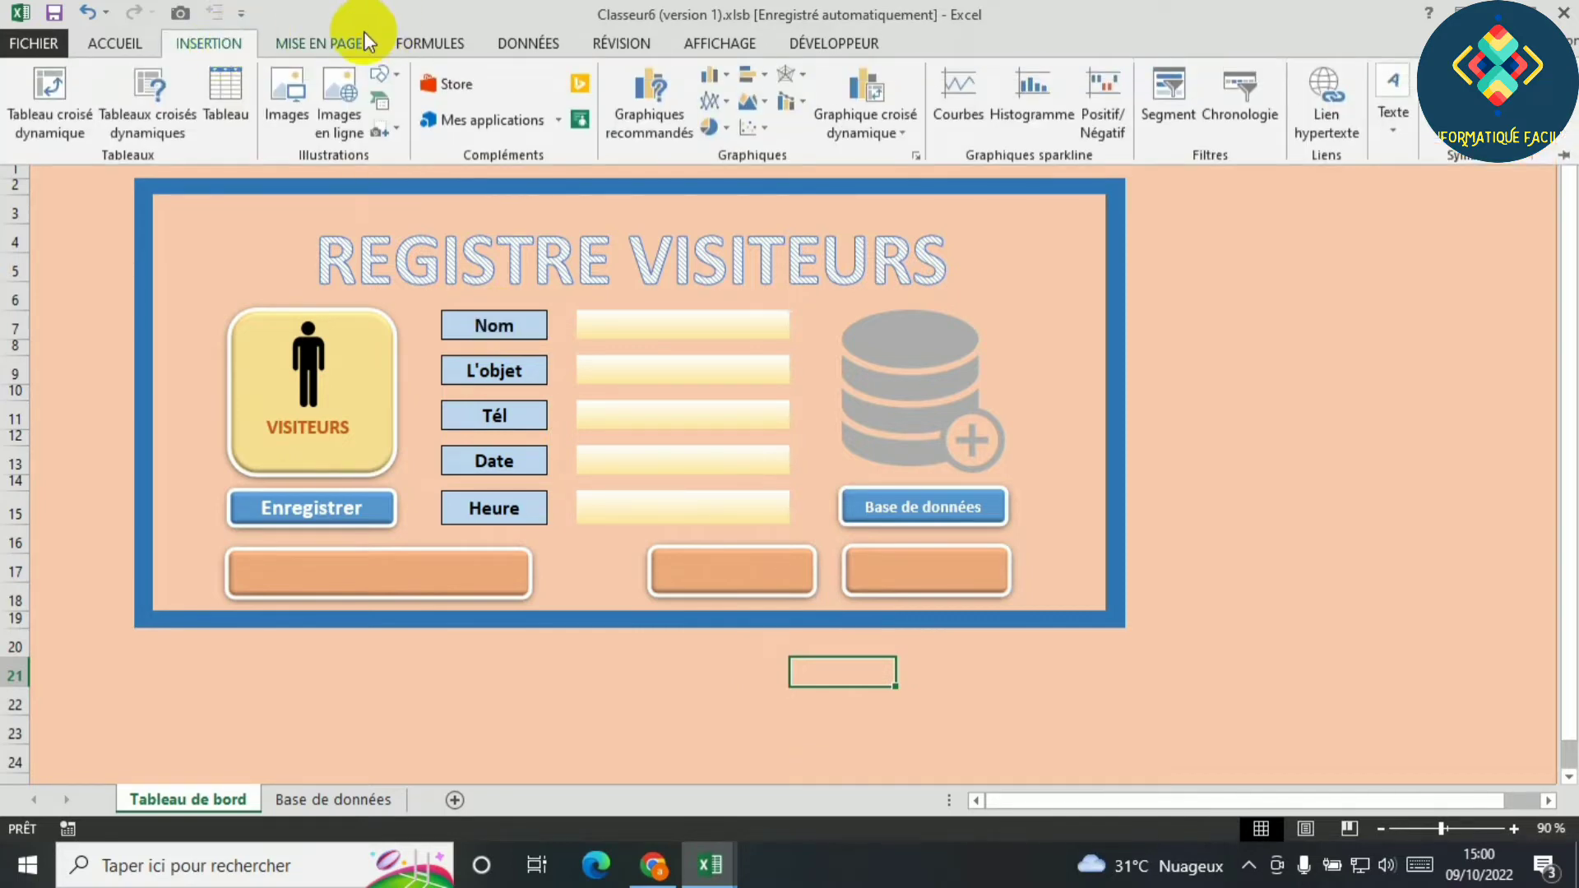
{"action": "left_click", "coordinate": [325, 45]}
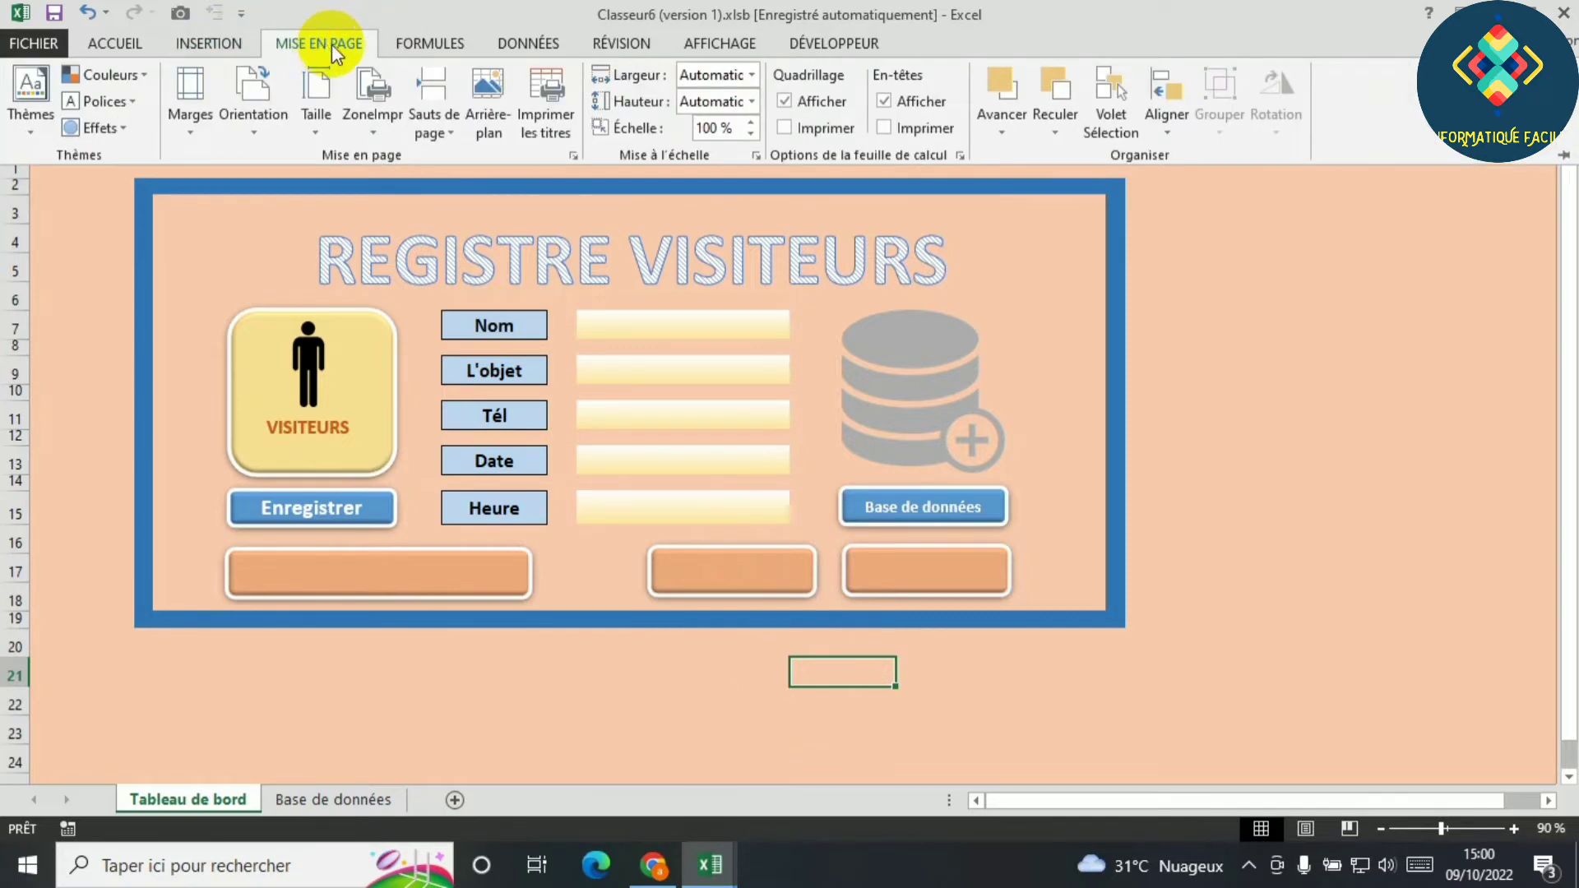
{"action": "left_click", "coordinate": [212, 44]}
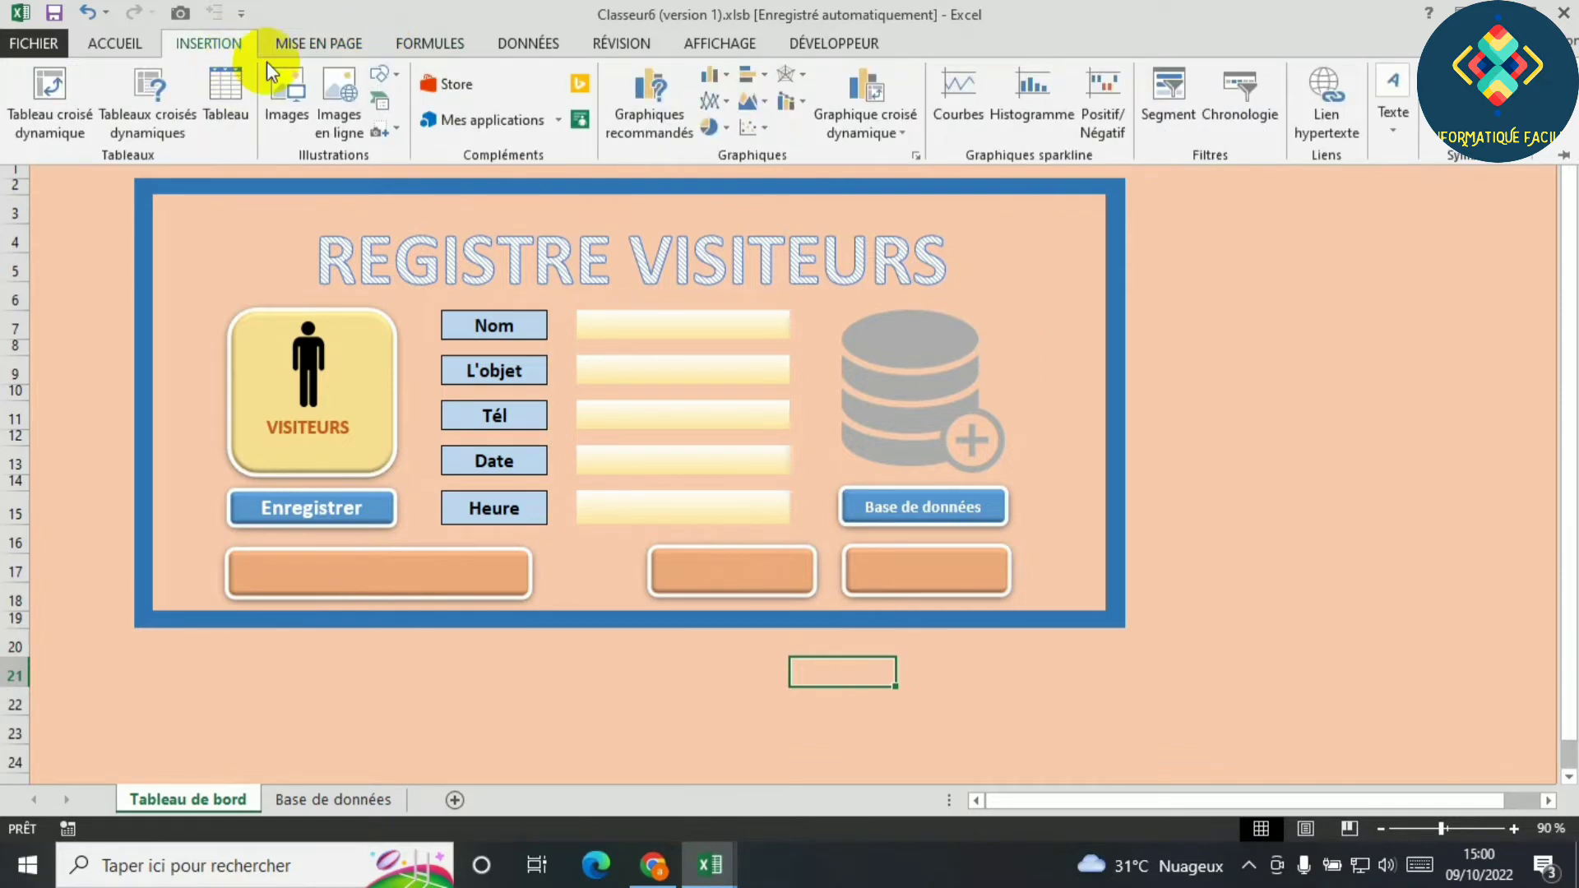
{"action": "left_click", "coordinate": [394, 76]}
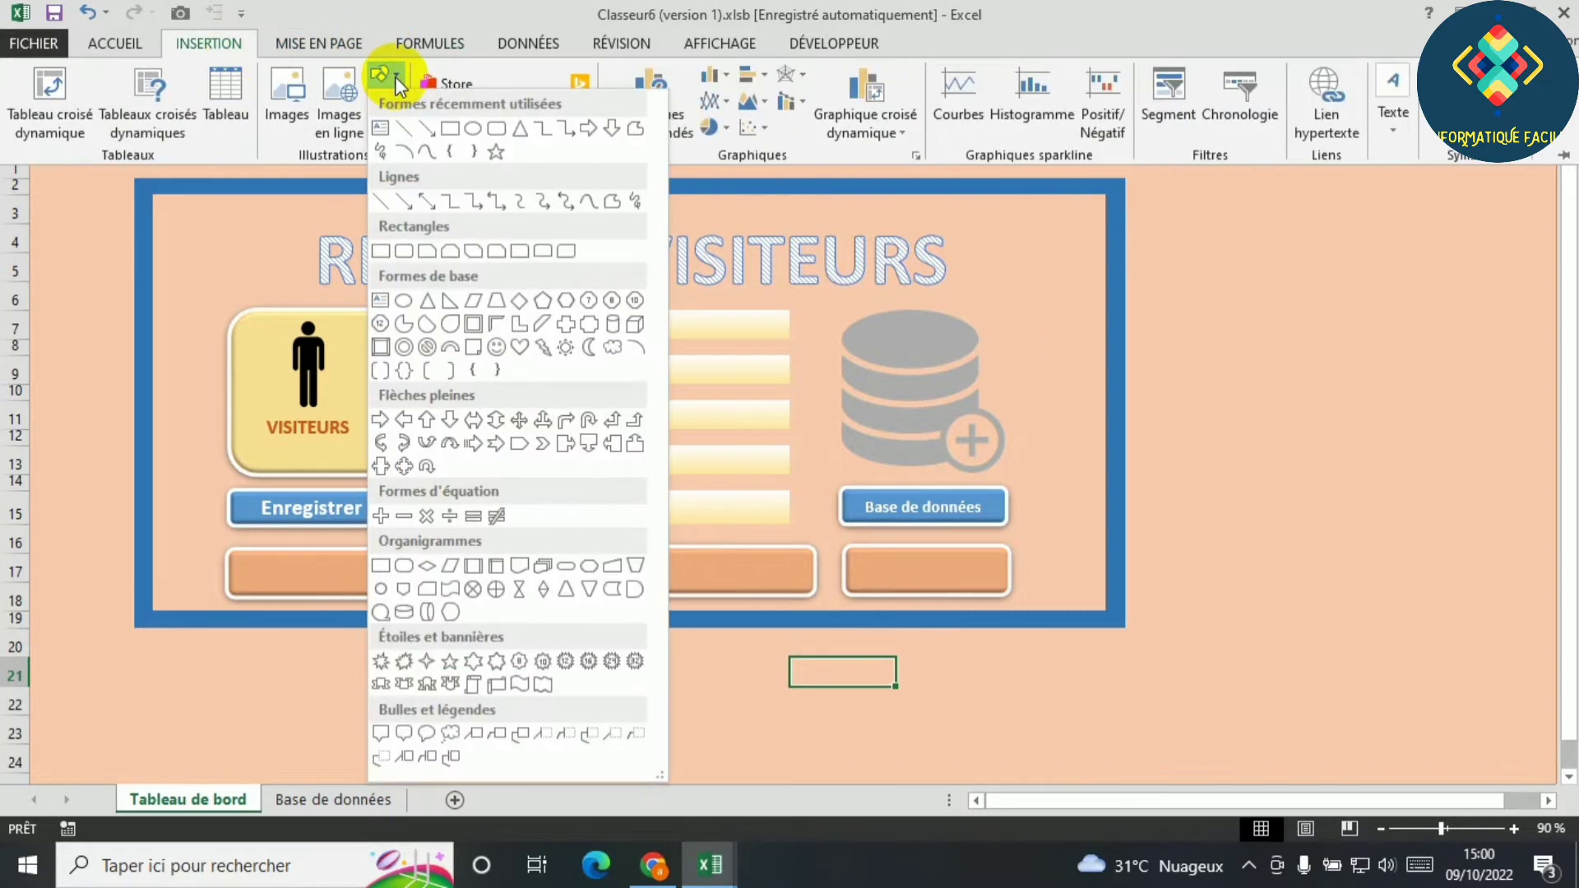
{"action": "left_click", "coordinate": [473, 128]}
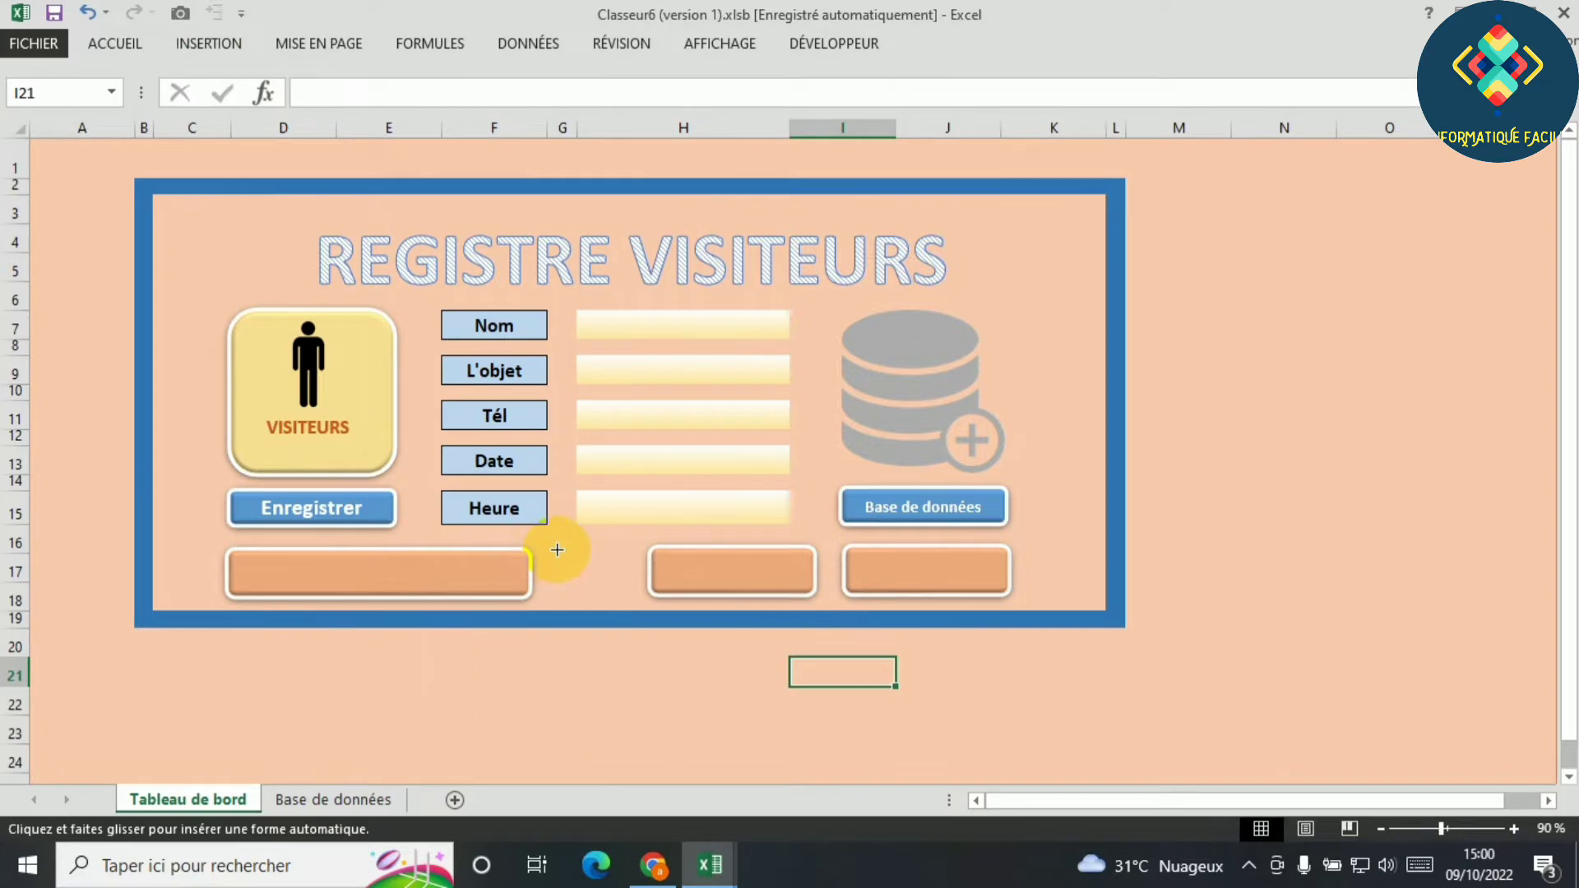
{"action": "left_click_drag", "start_coordinate": [557, 549], "coordinate": [608, 607]}
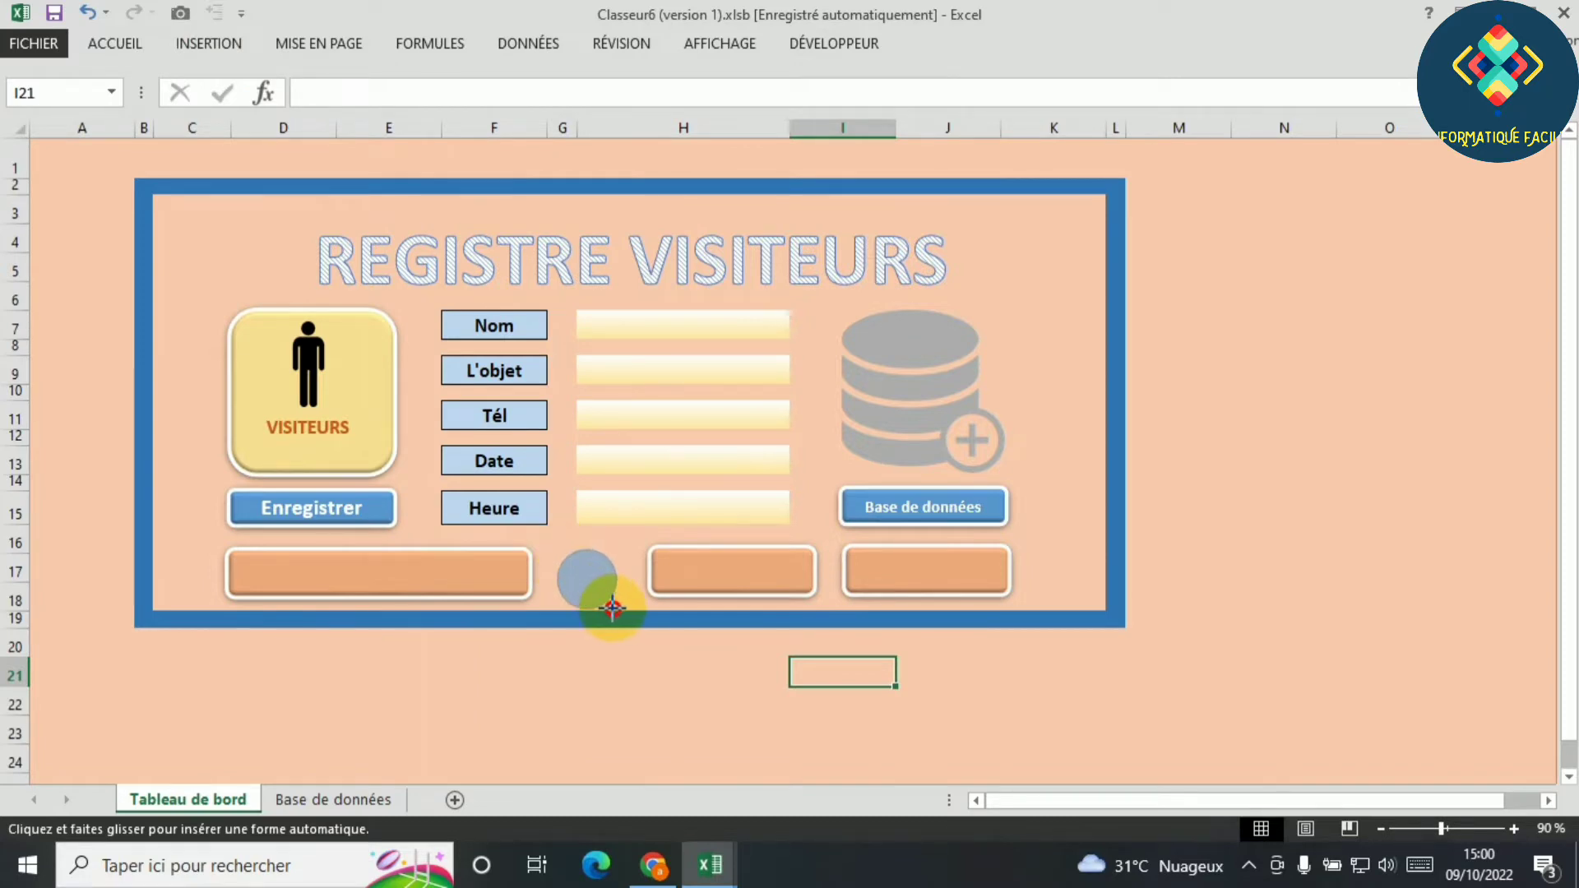
{"action": "left_click_drag", "start_coordinate": [609, 606], "coordinate": [610, 606]}
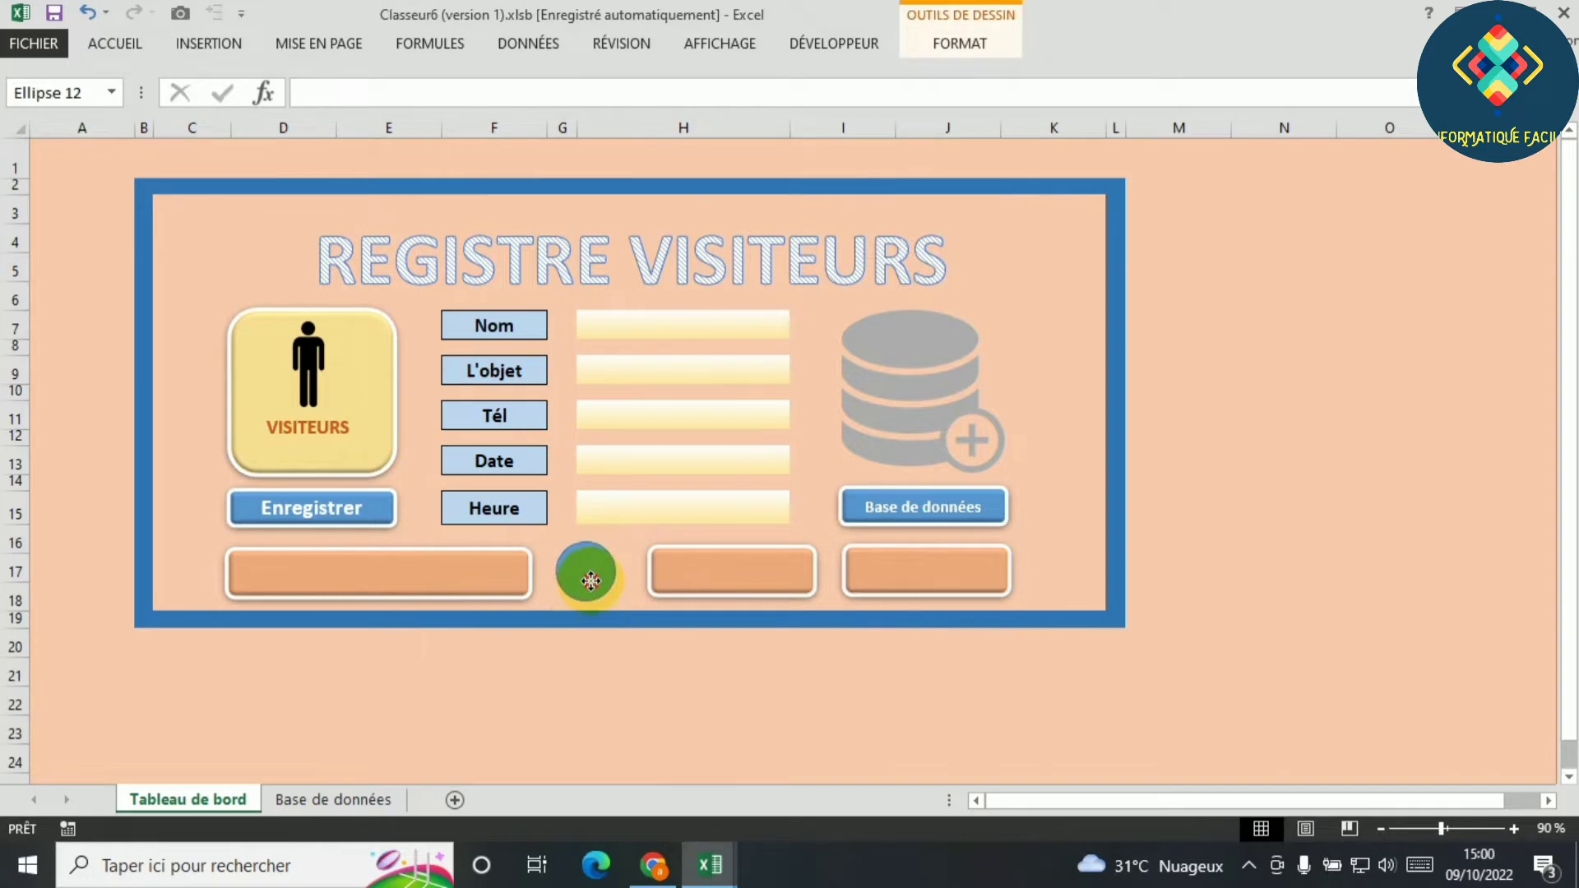
{"action": "left_click", "coordinate": [591, 580]}
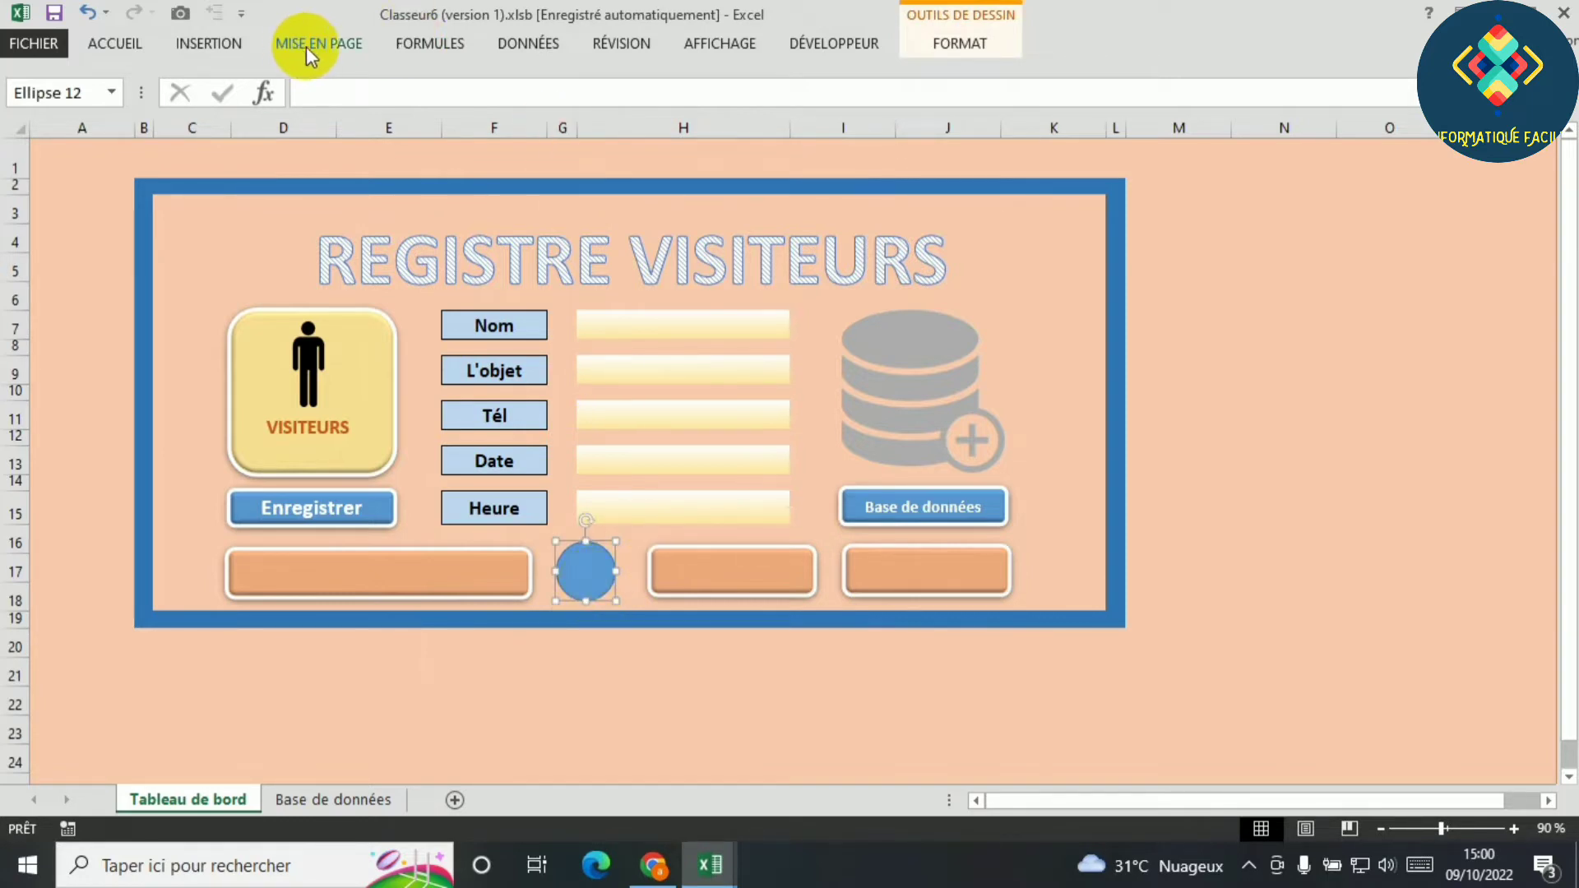
Give the circle an orange fill, no outline and a preset 3D effect.
{"action": "left_click", "coordinate": [957, 43]}
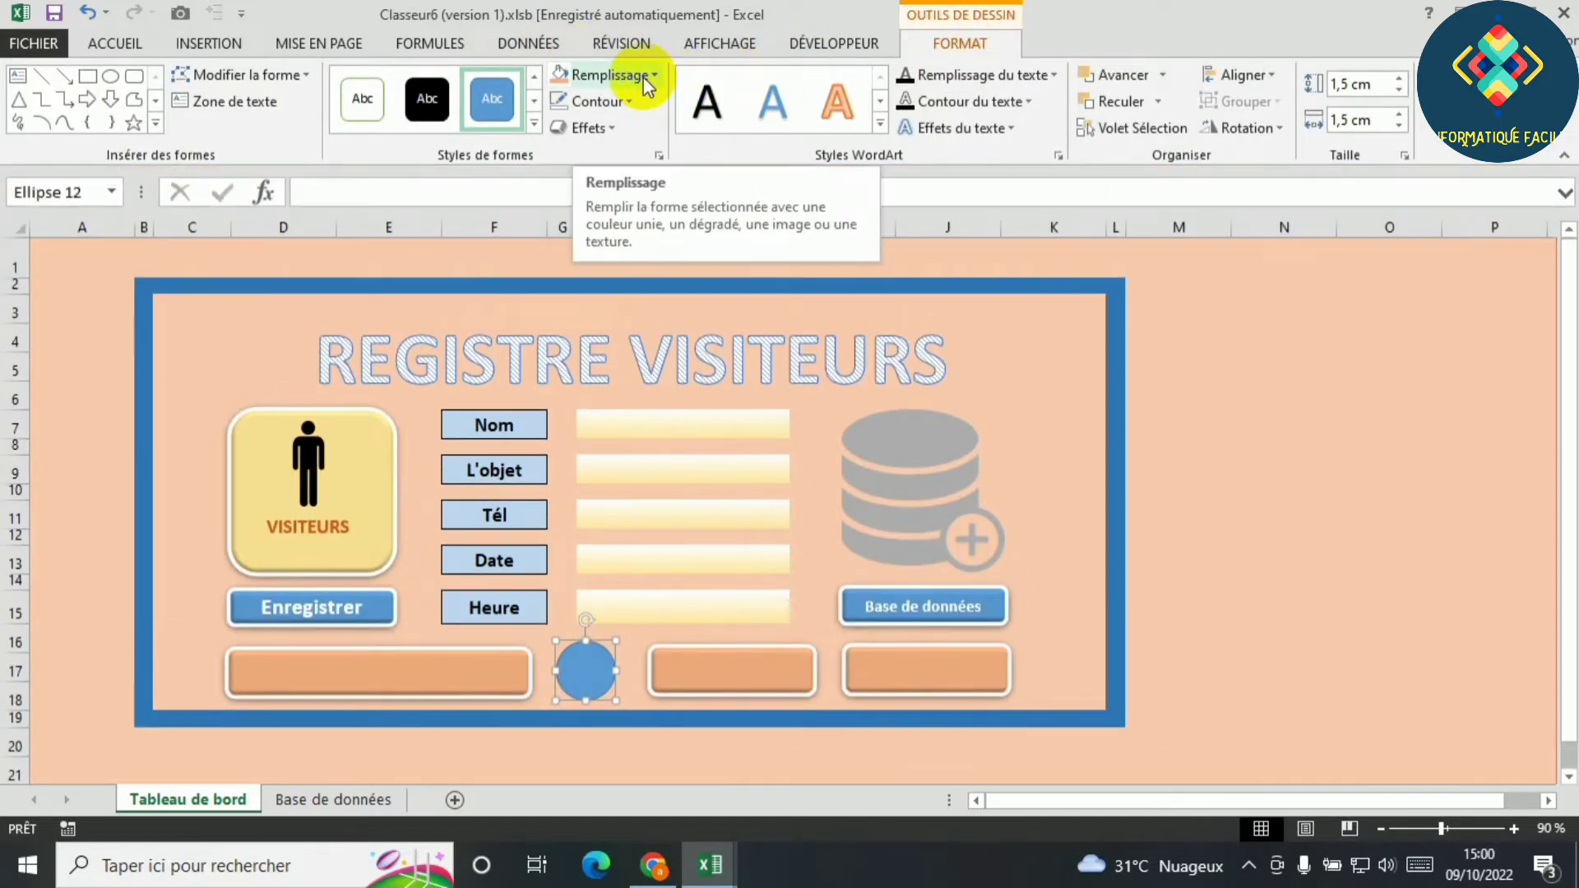
{"action": "left_click", "coordinate": [620, 76]}
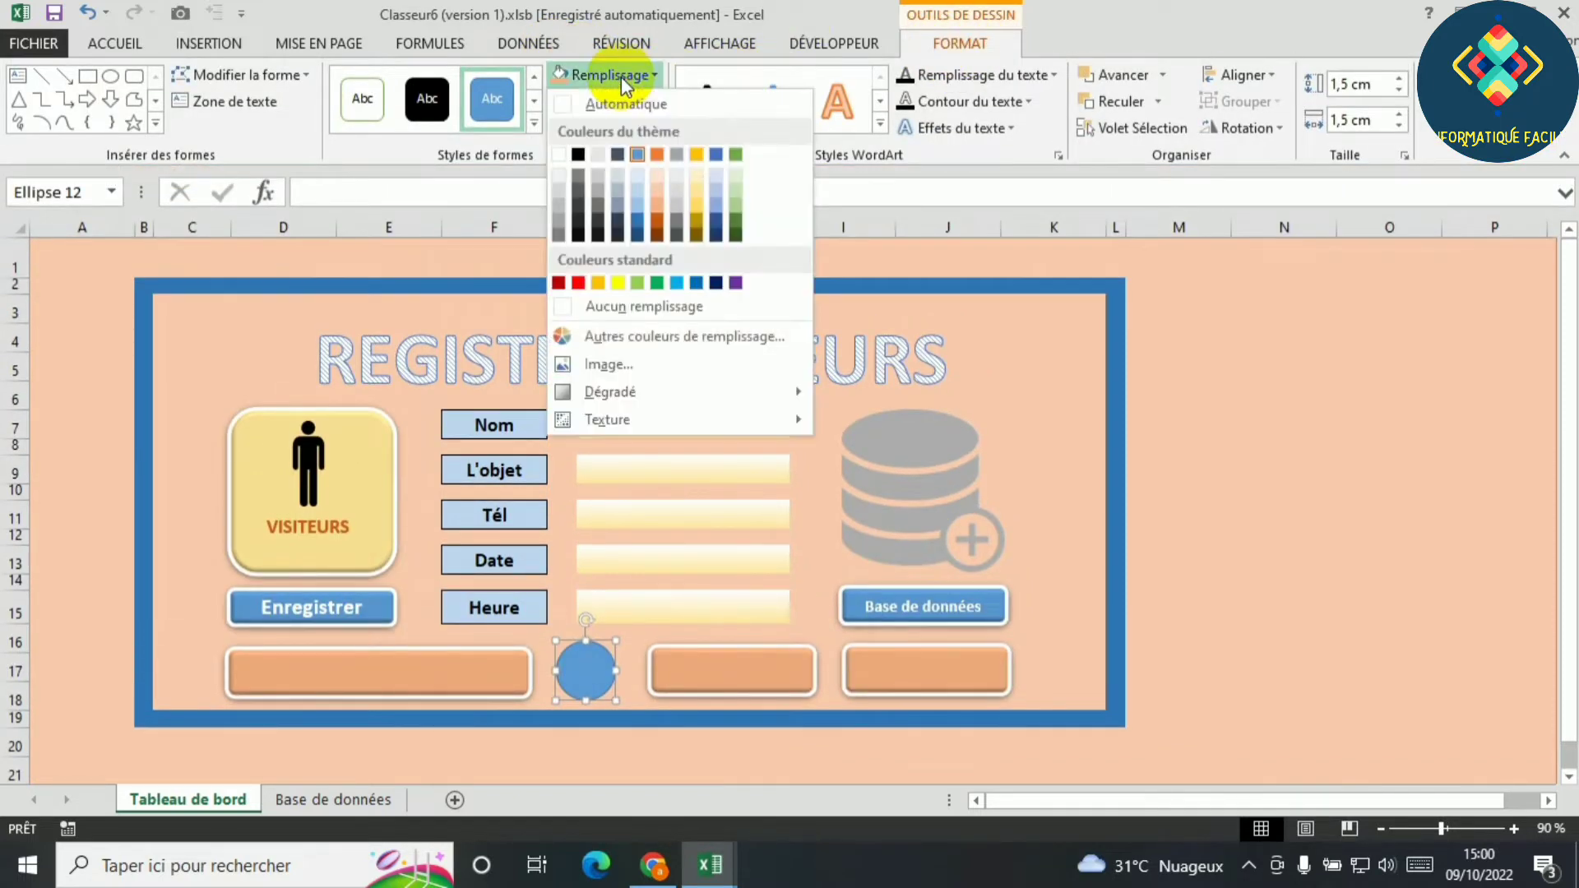
{"action": "left_click", "coordinate": [657, 206]}
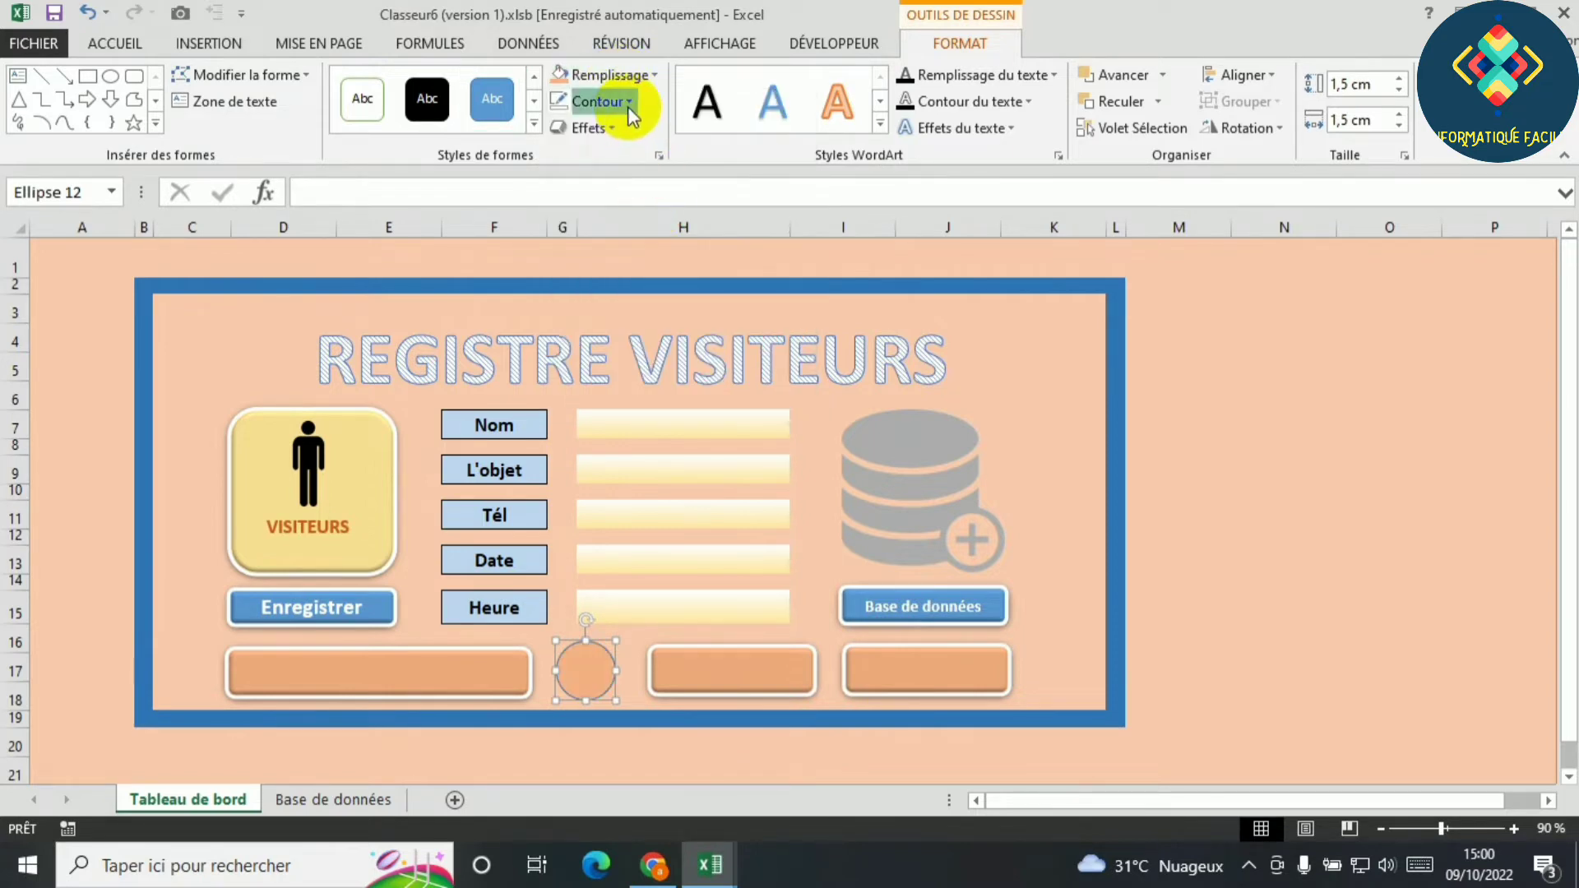
{"action": "left_click", "coordinate": [629, 103]}
{"action": "left_click", "coordinate": [600, 332]}
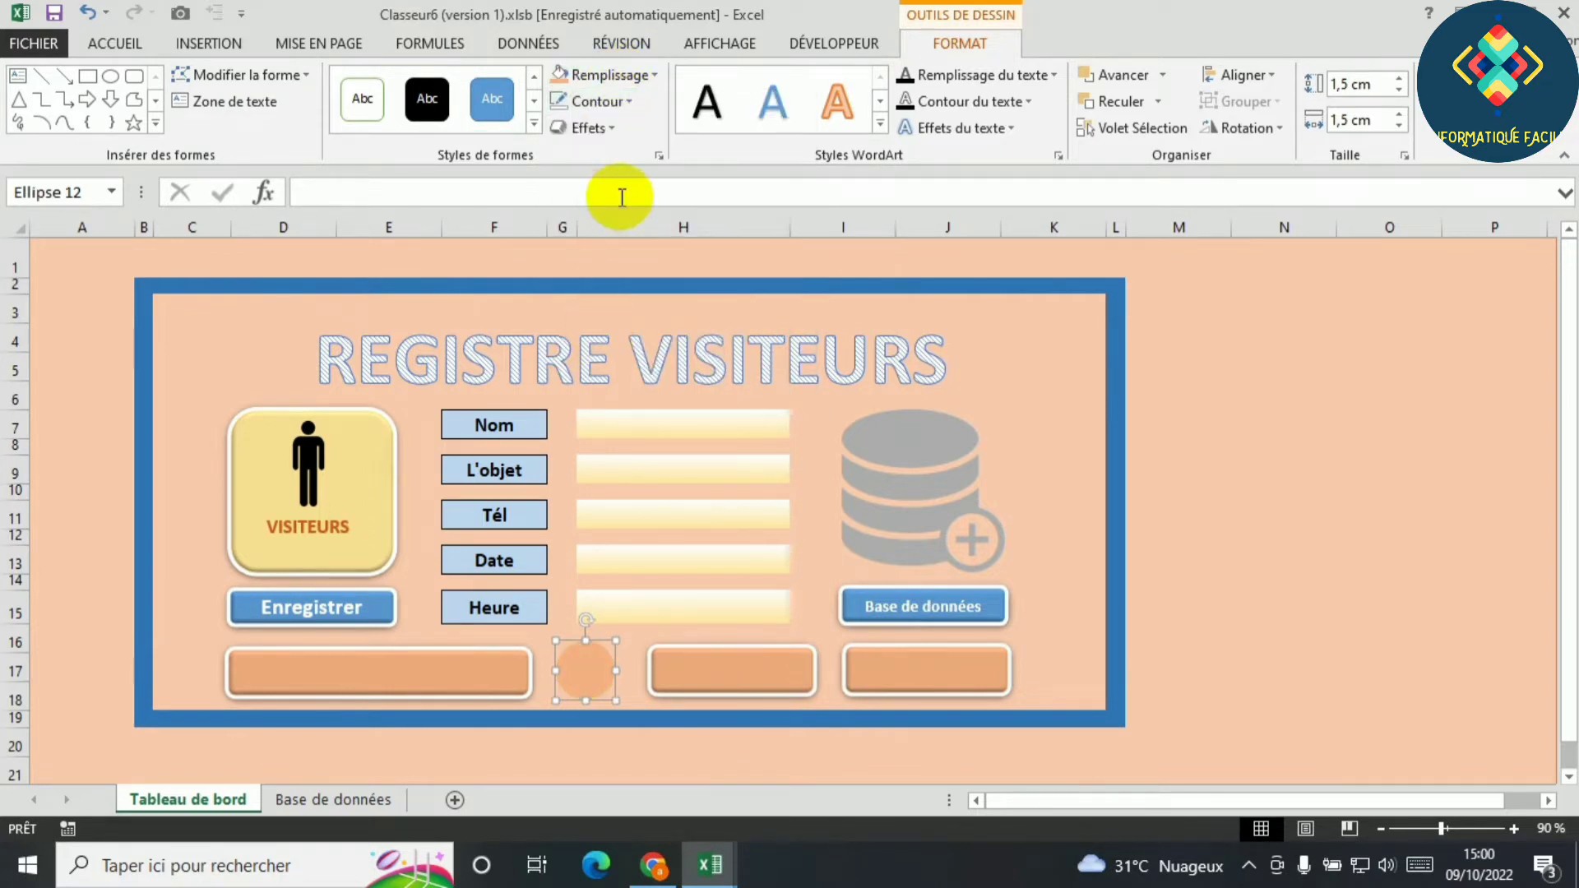
{"action": "left_click", "coordinate": [610, 133]}
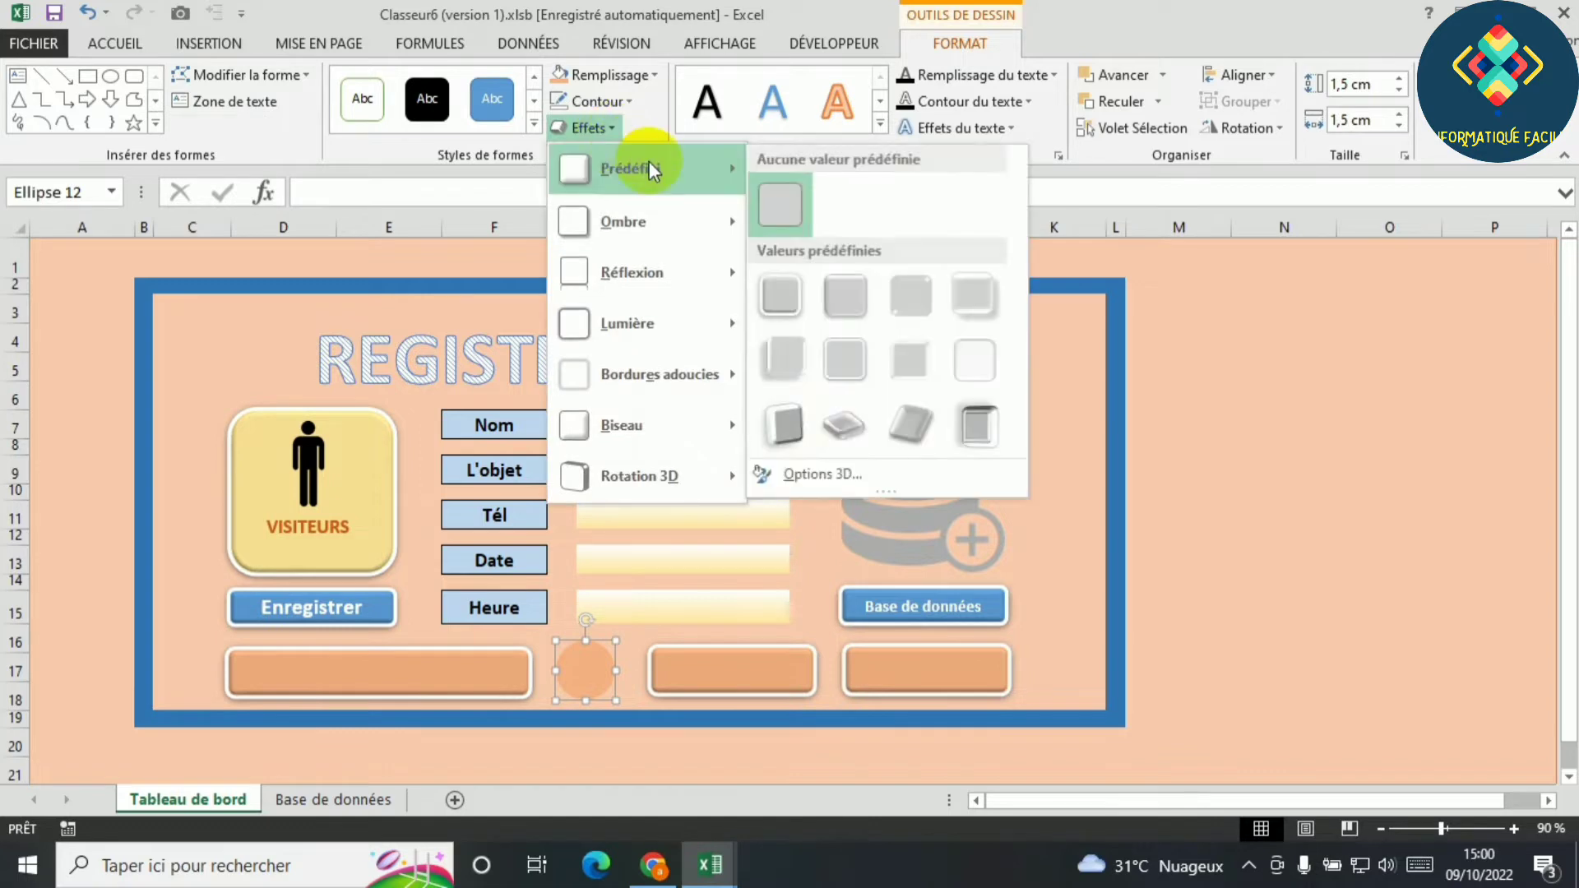
{"action": "left_click", "coordinate": [770, 294]}
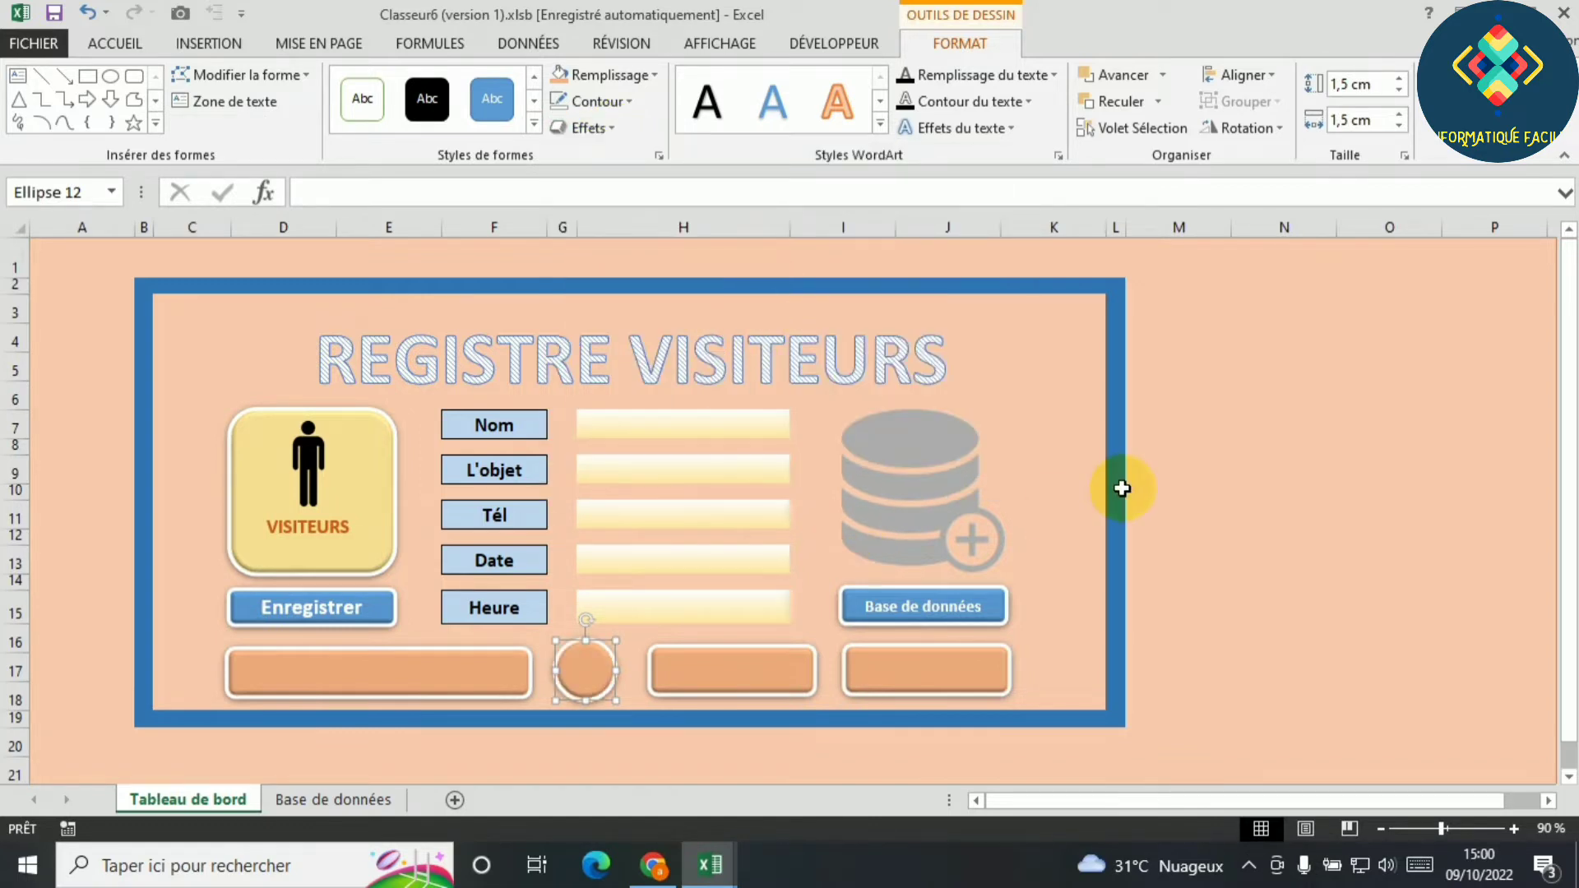
{"action": "left_click", "coordinate": [905, 762]}
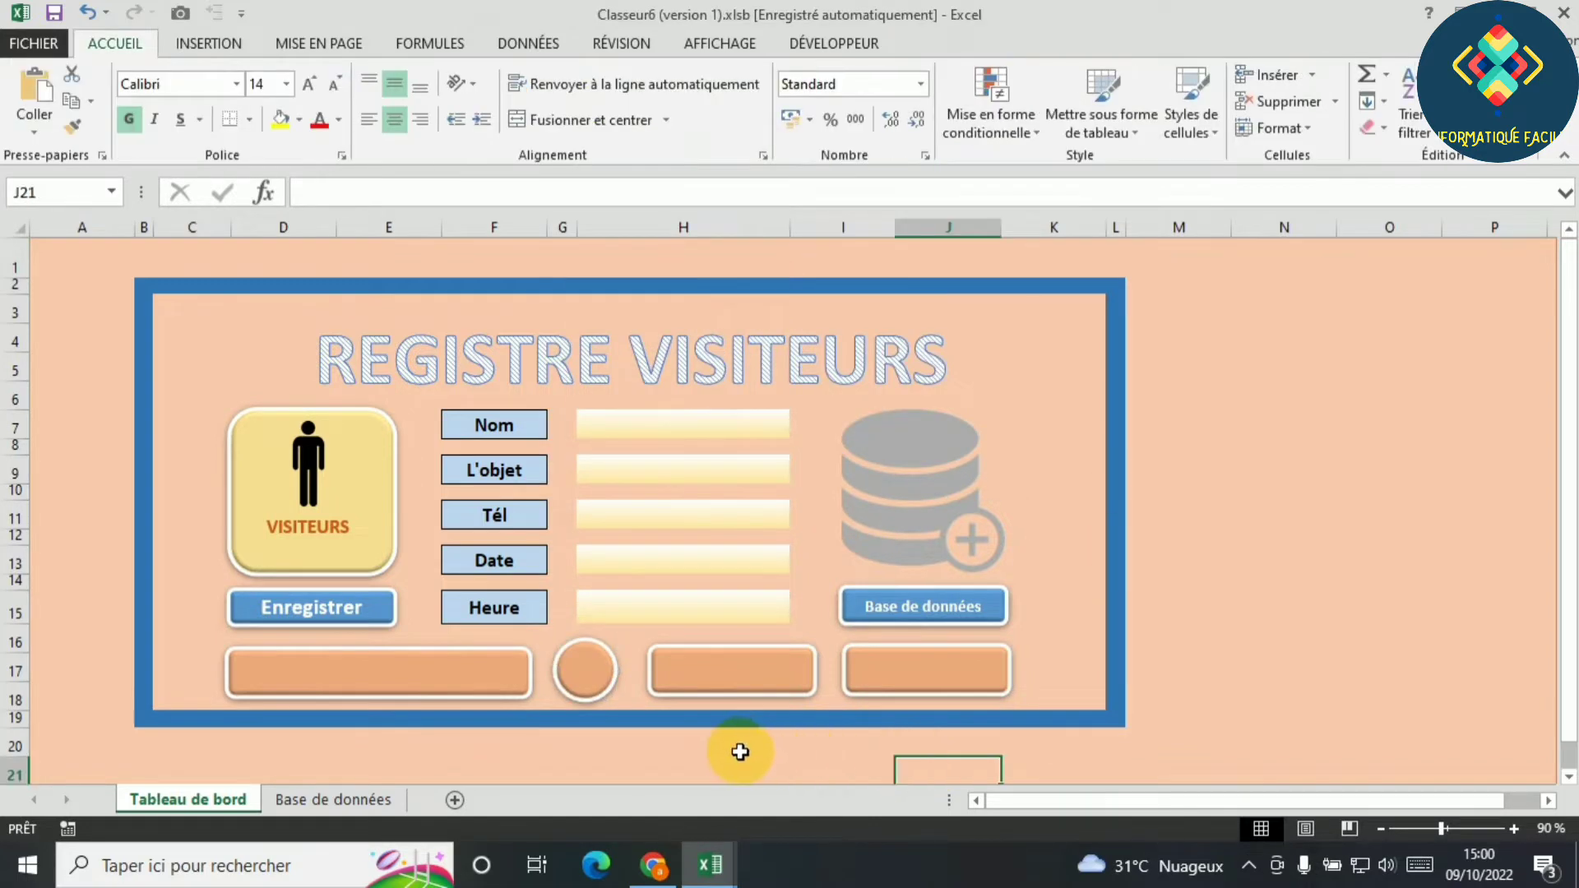
Shrink the circle to 1,47 cm and nudge it down into alignment.
{"action": "left_click", "coordinate": [604, 690]}
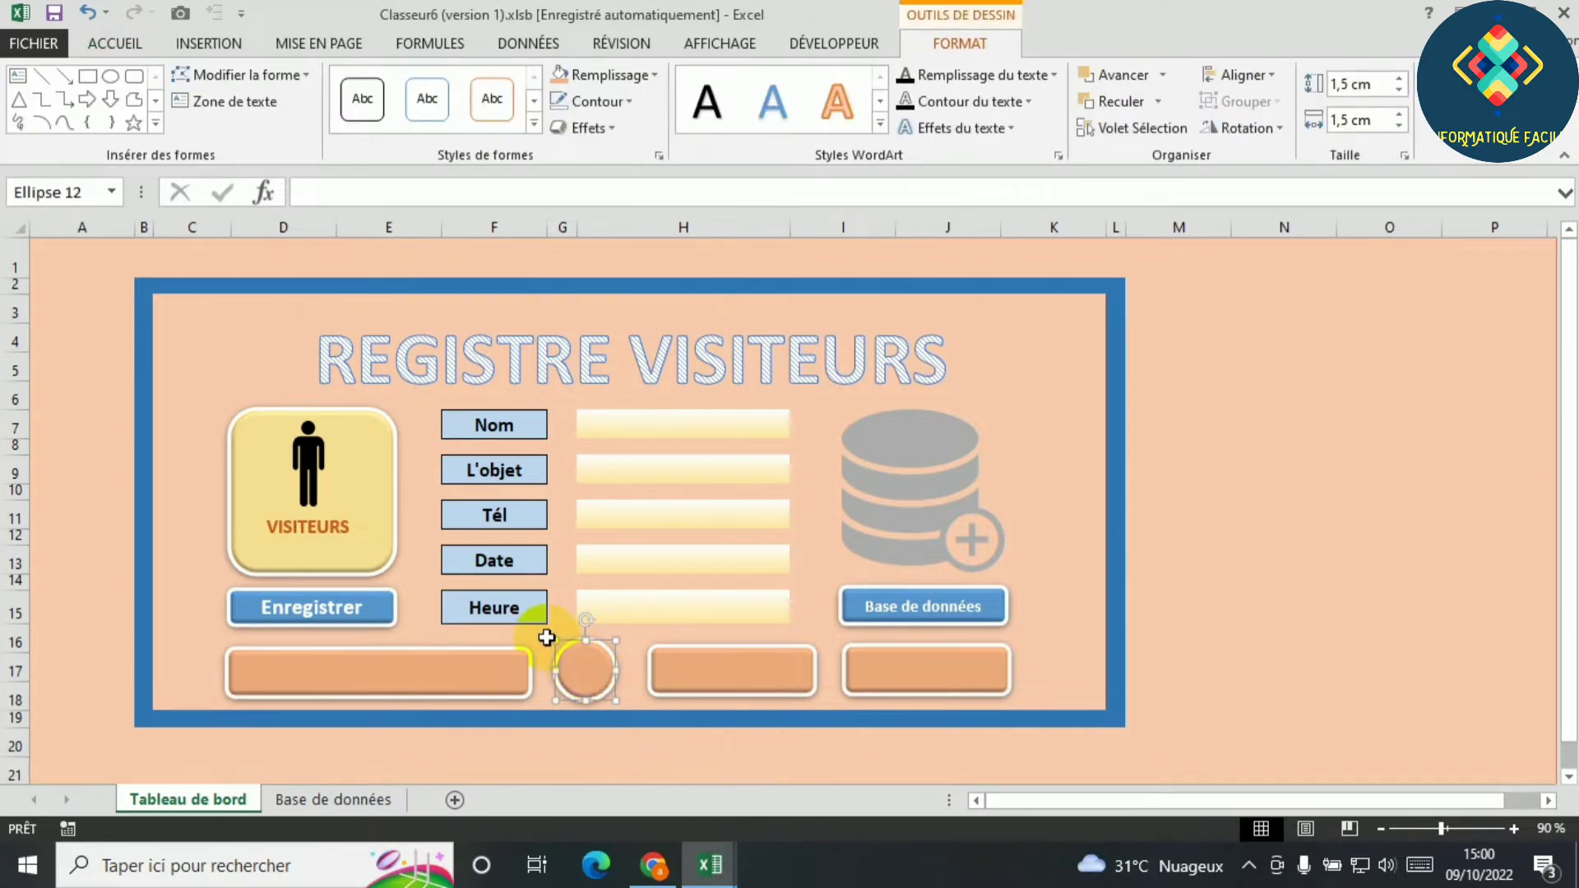
{"action": "left_click_drag", "start_coordinate": [548, 635], "coordinate": [558, 647]}
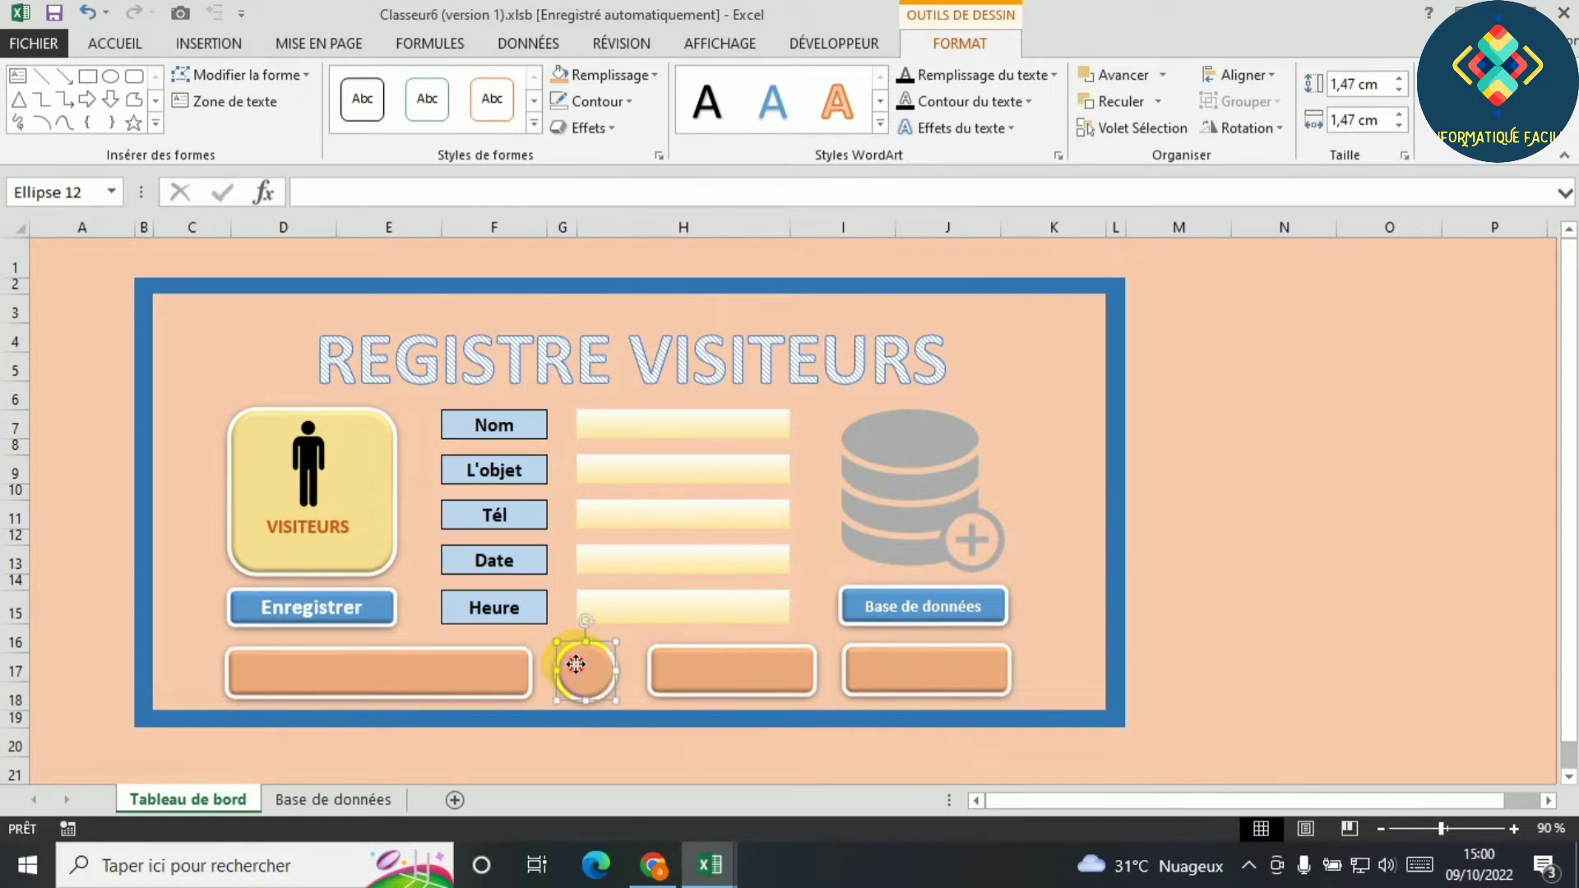
{"action": "left_click_drag", "start_coordinate": [576, 664], "coordinate": [576, 666]}
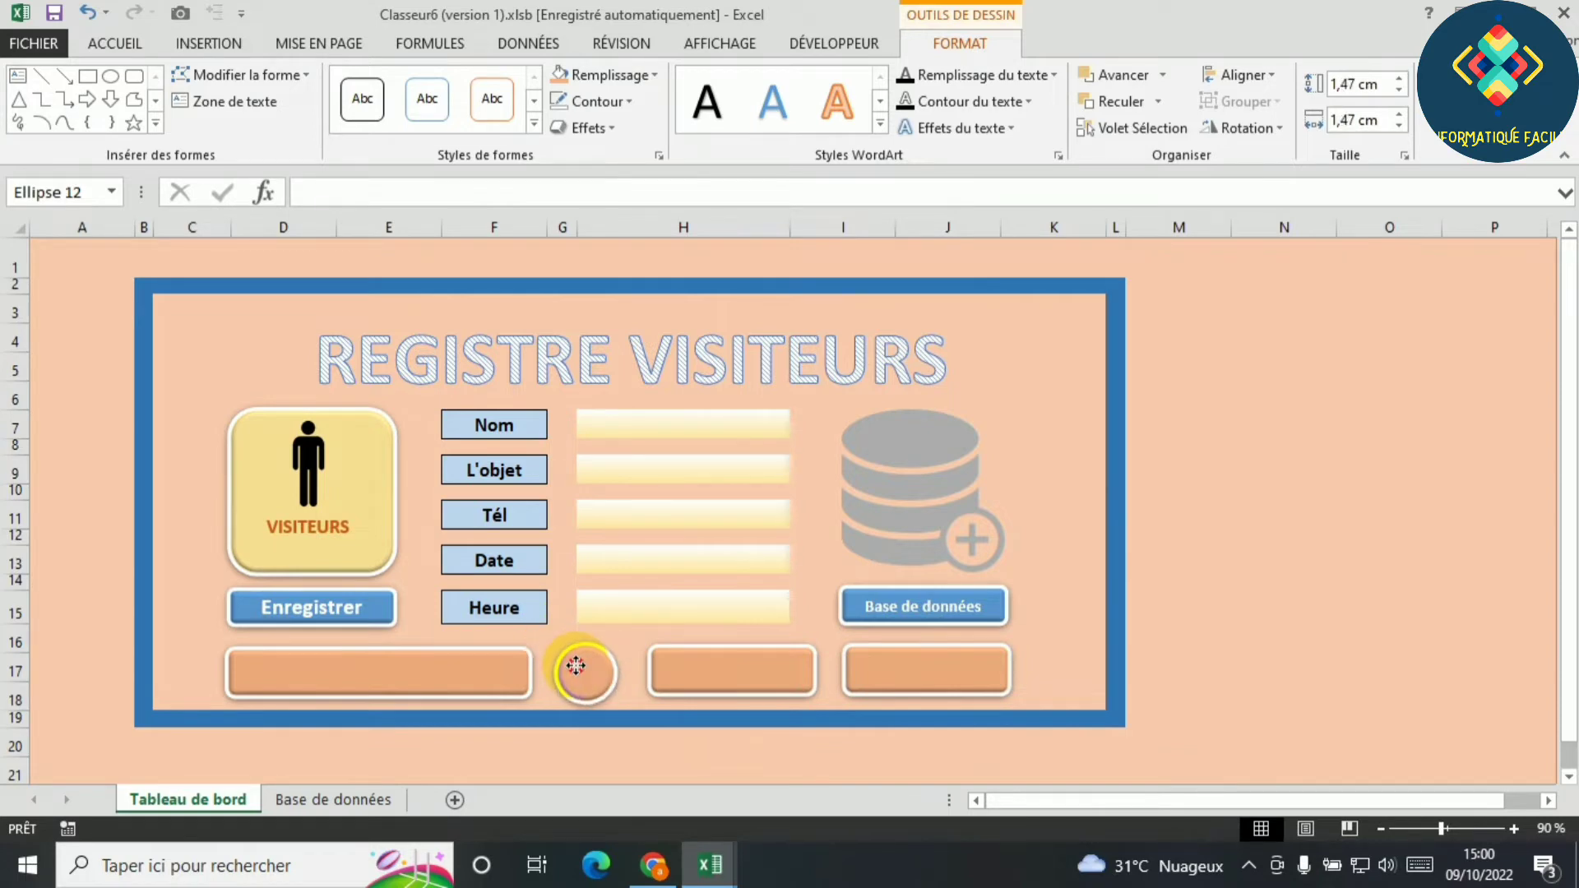
{"action": "left_click", "coordinate": [705, 741]}
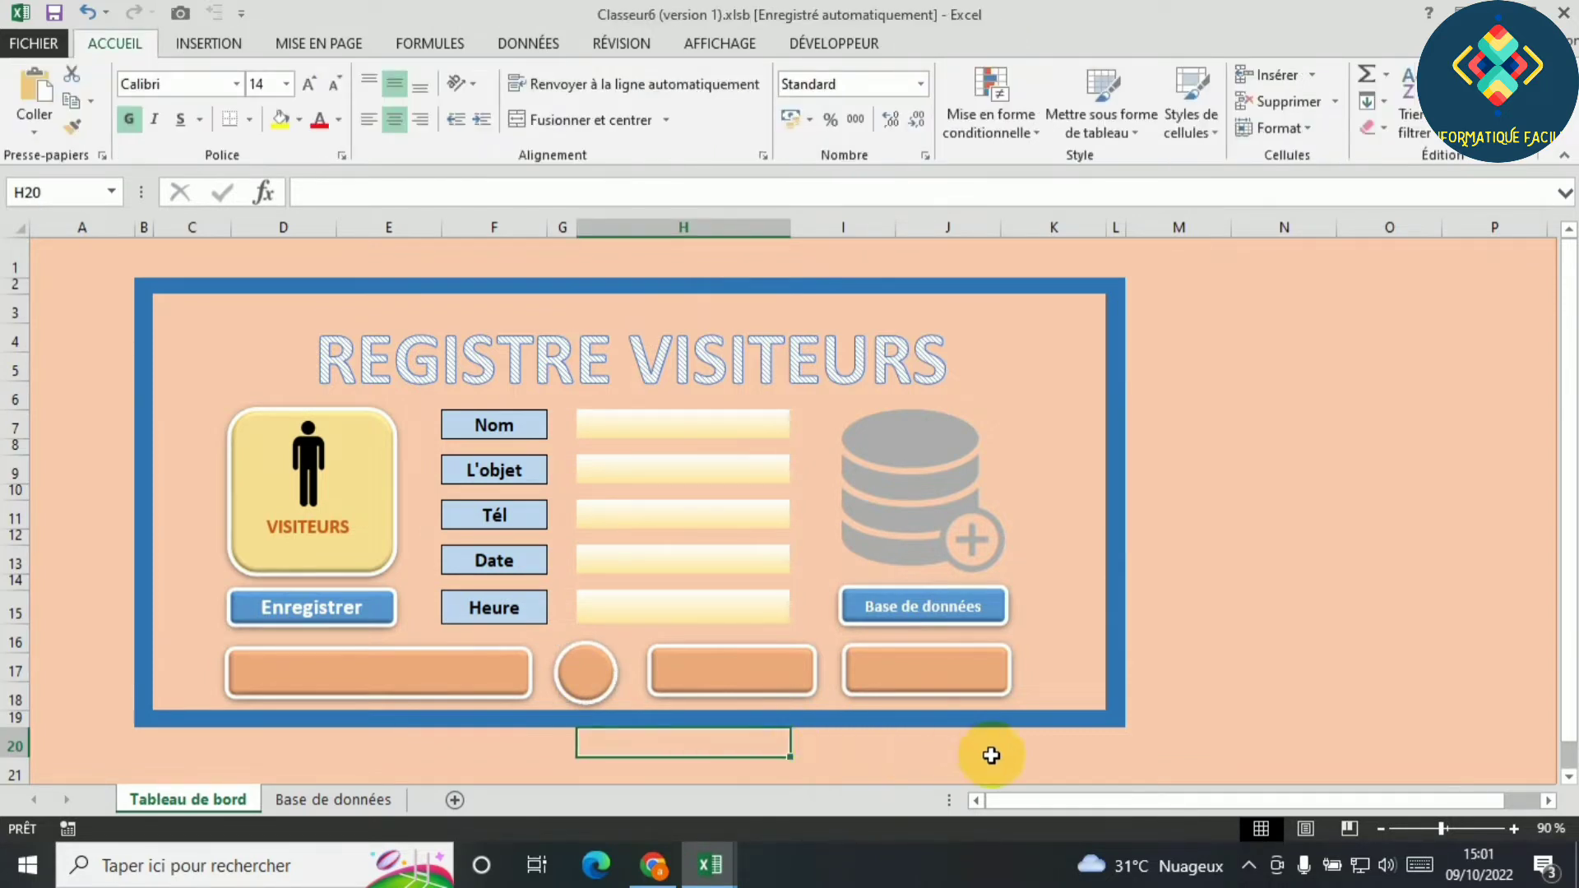
Enter =NBVAL('Base de données'!A:A)-1 in P7 so it shows 4 visitor entries.
{"action": "left_click", "coordinate": [1465, 424]}
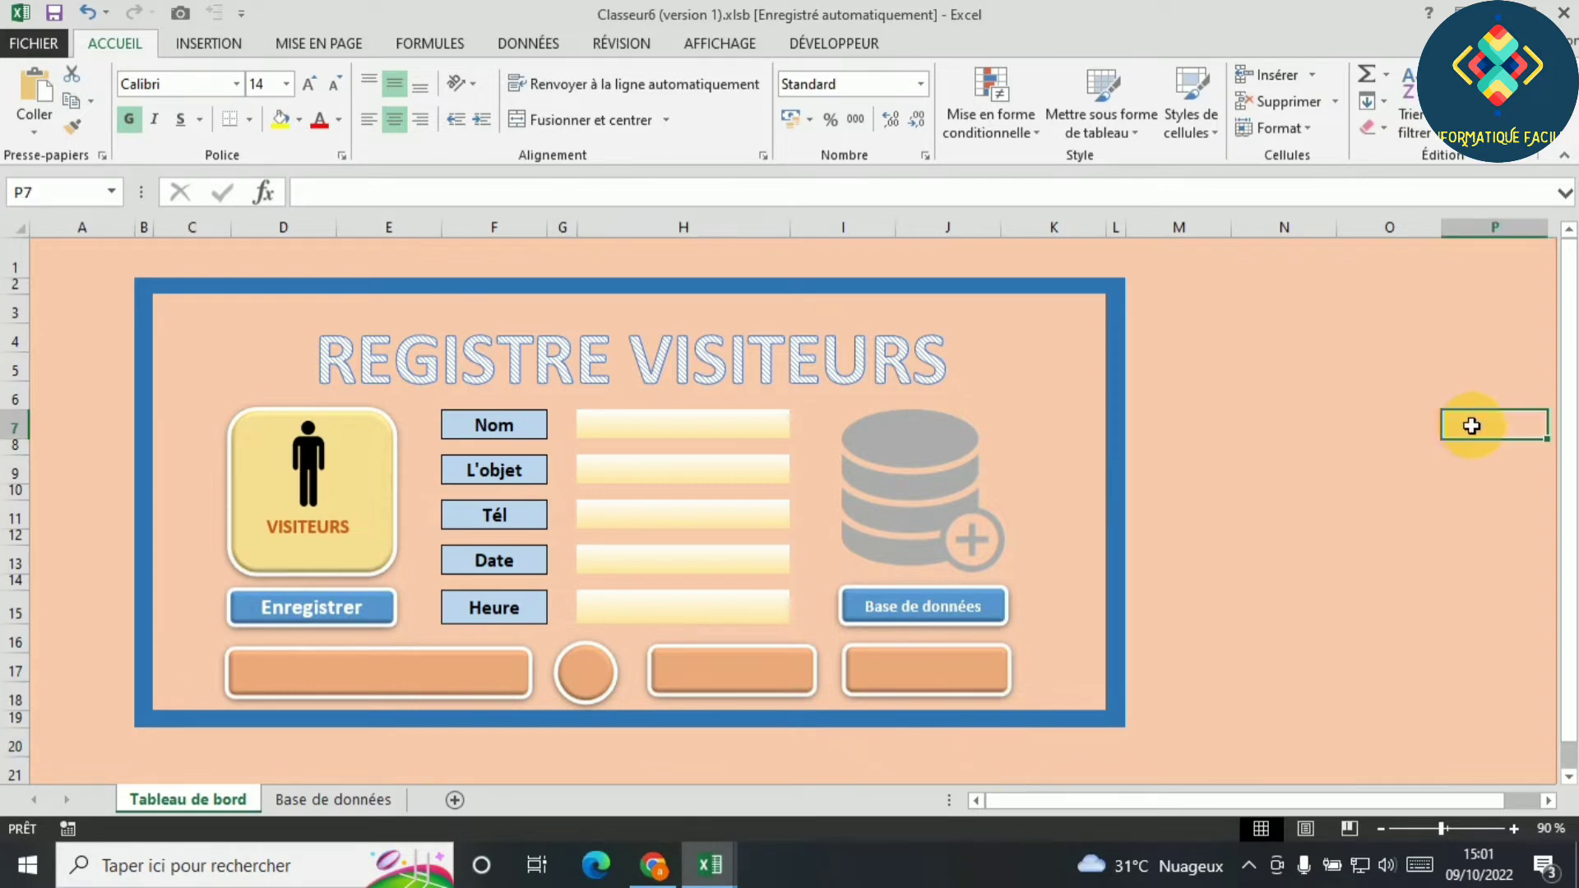
{"action": "double_click", "coordinate": [1474, 430]}
{"action": "type", "text": "="}
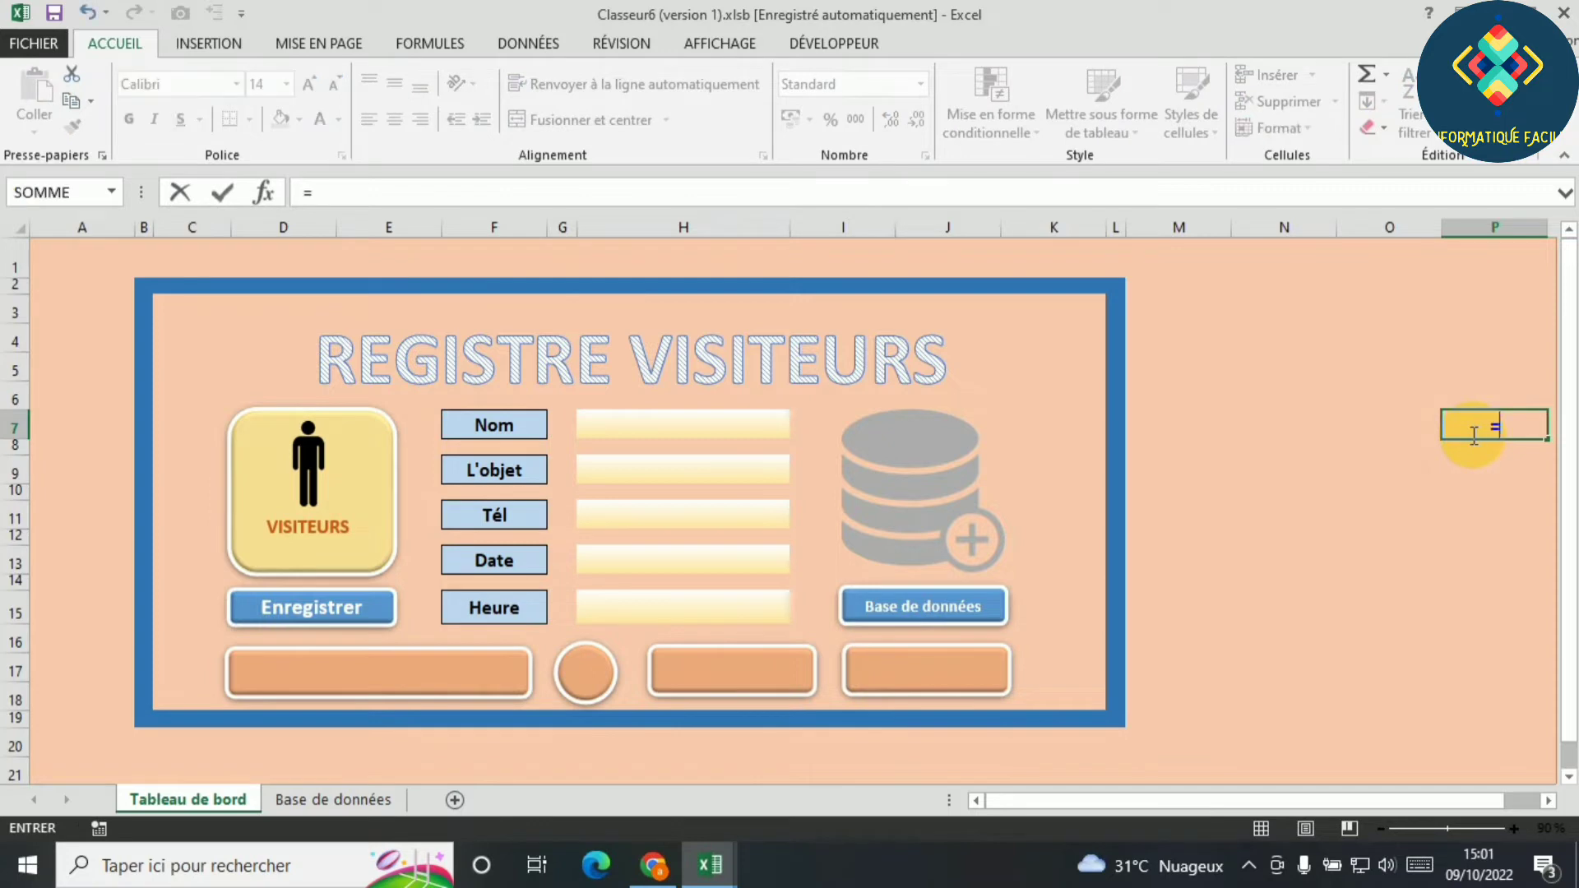
{"action": "type", "text": "nb"}
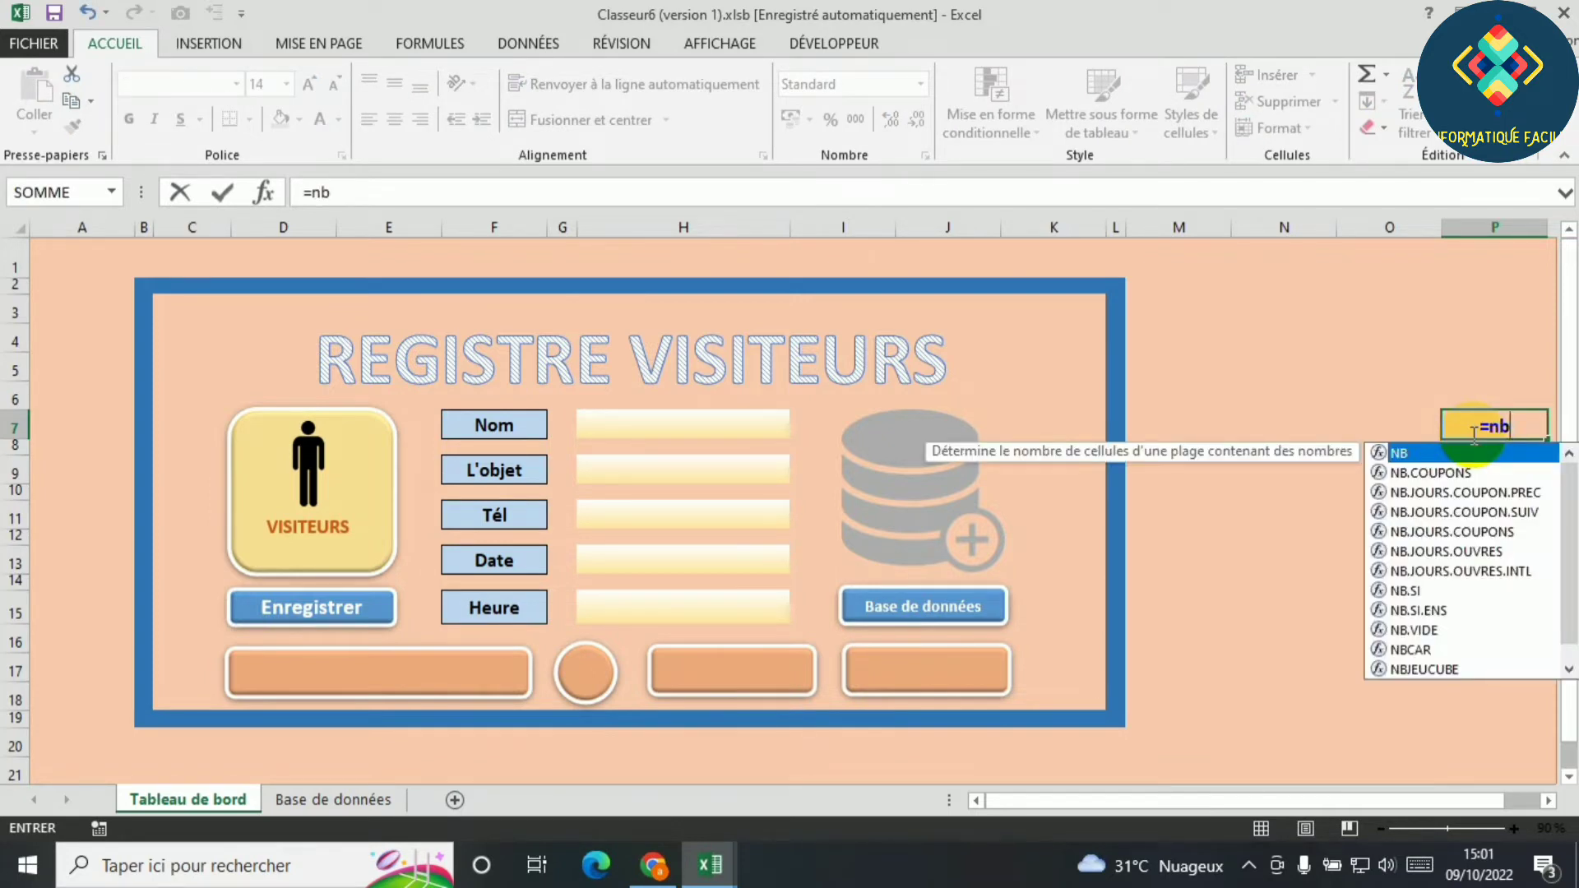
{"action": "type", "text": "v"}
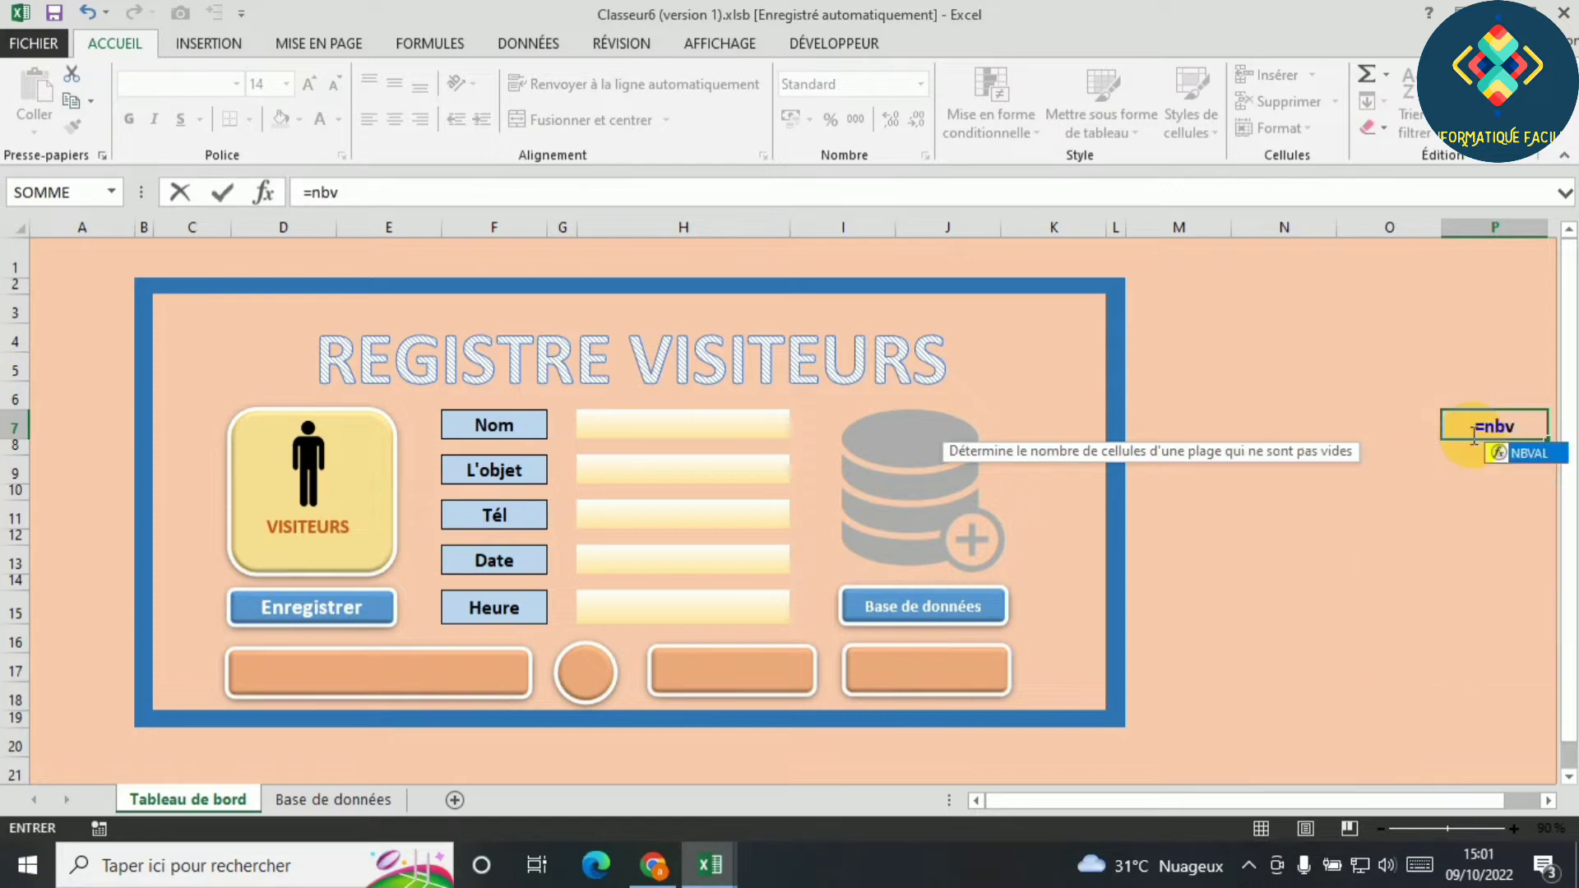
{"action": "double_click", "coordinate": [1516, 453]}
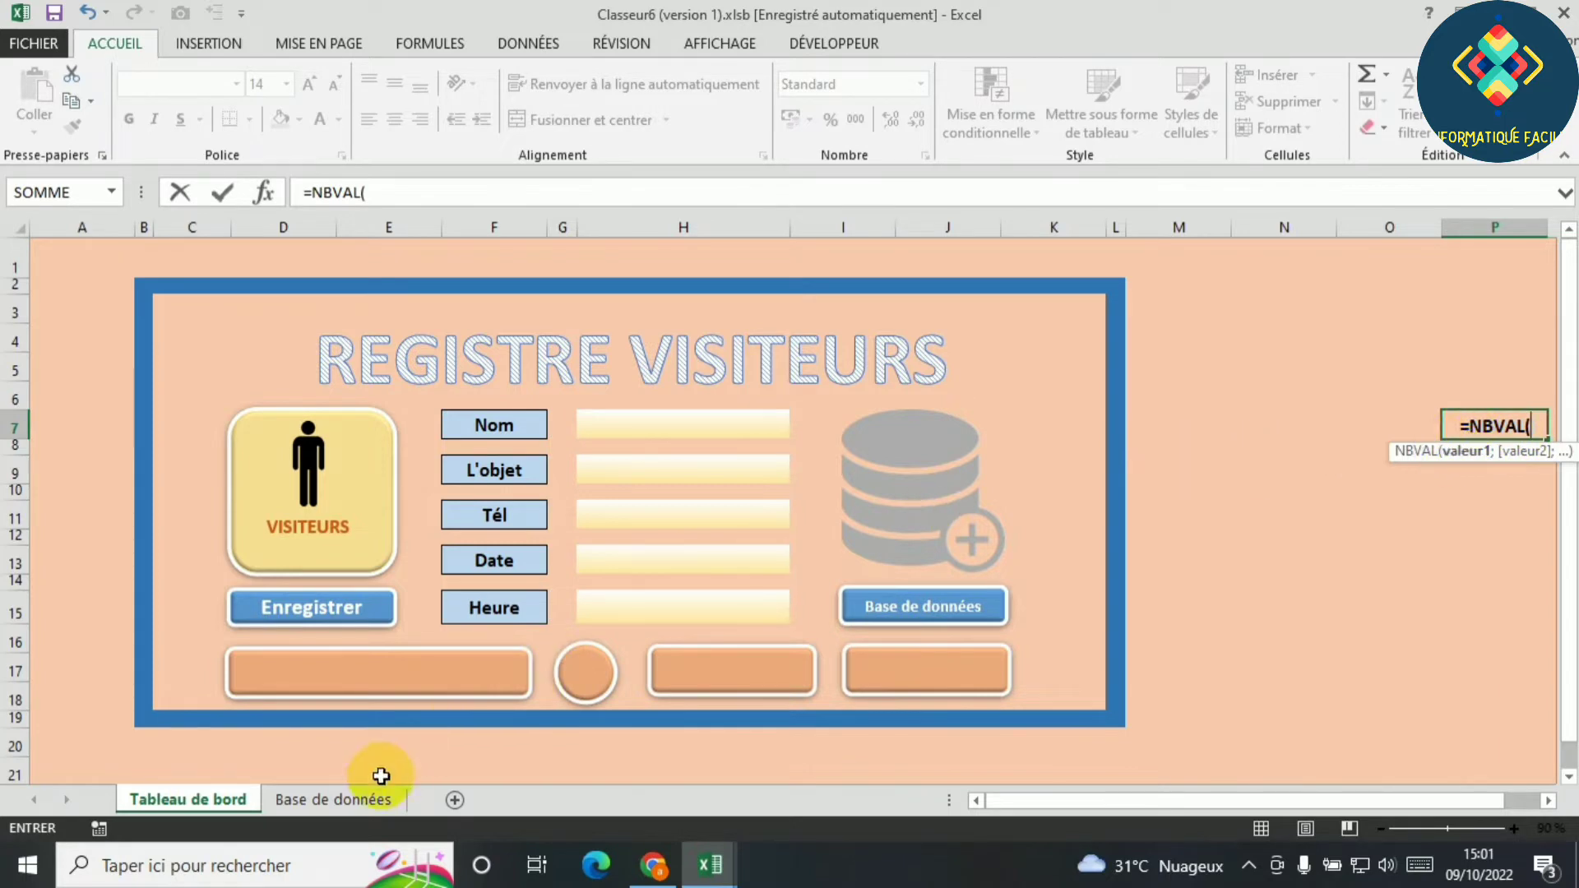
{"action": "left_click", "coordinate": [366, 802]}
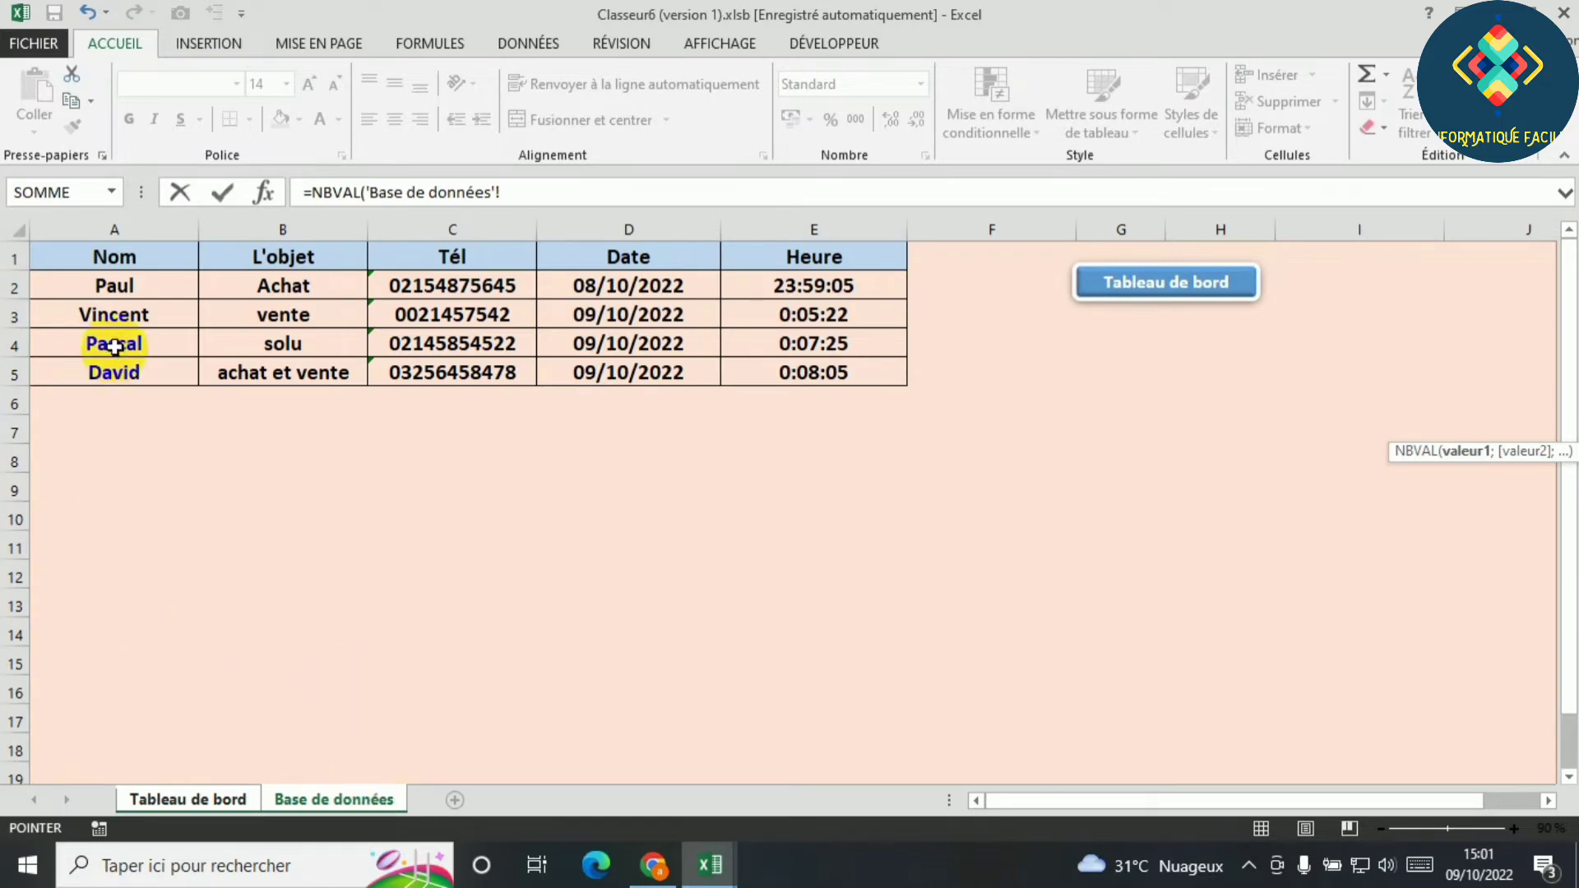
{"action": "left_click", "coordinate": [121, 218]}
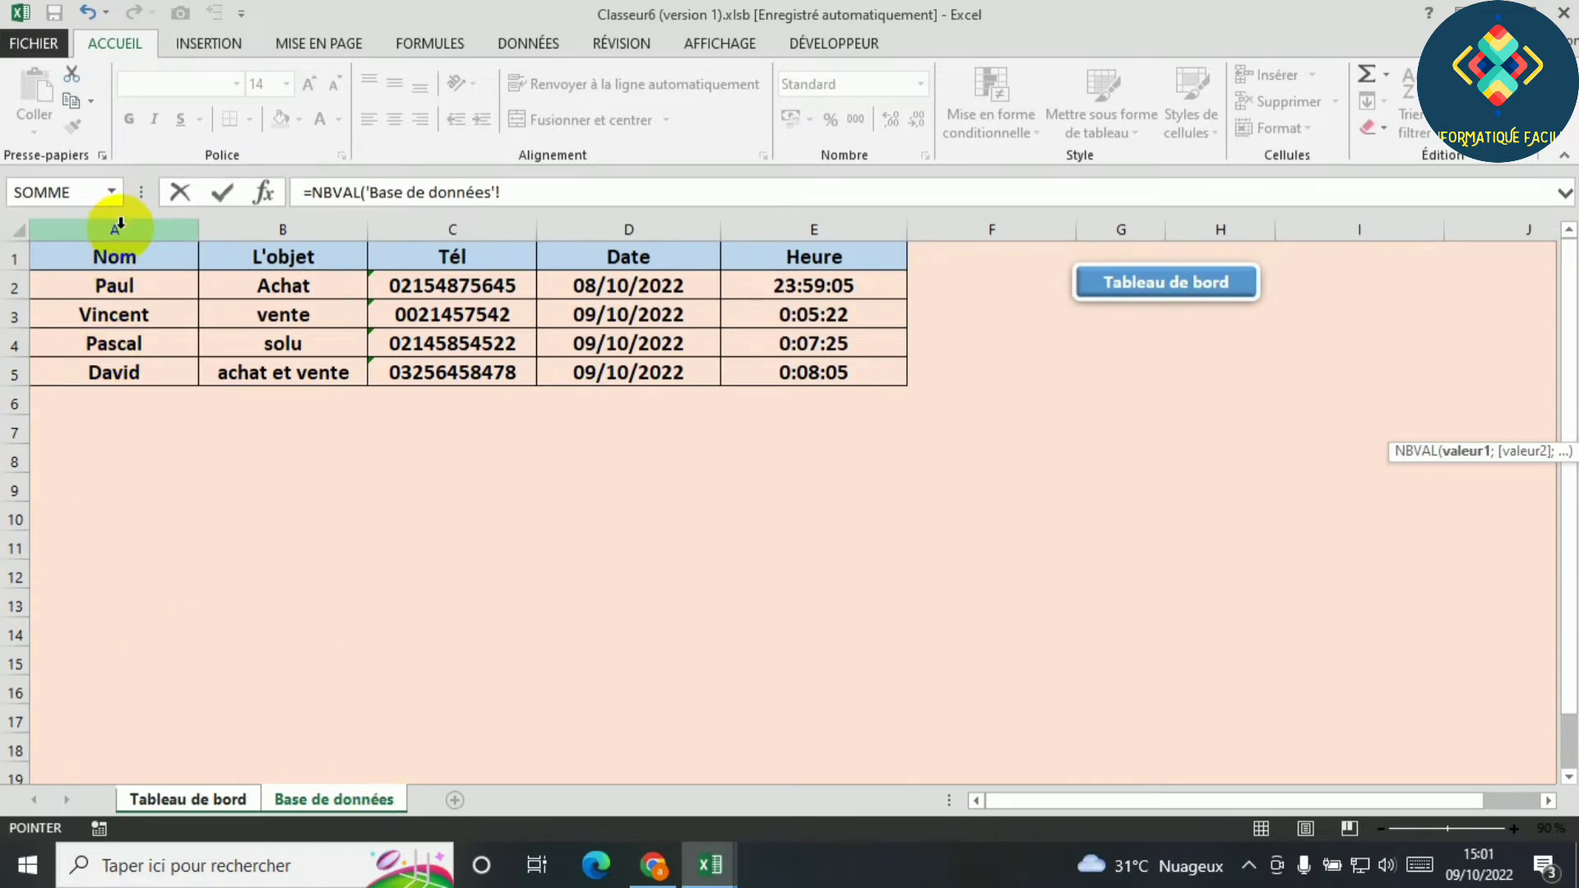
{"action": "left_click", "coordinate": [121, 222]}
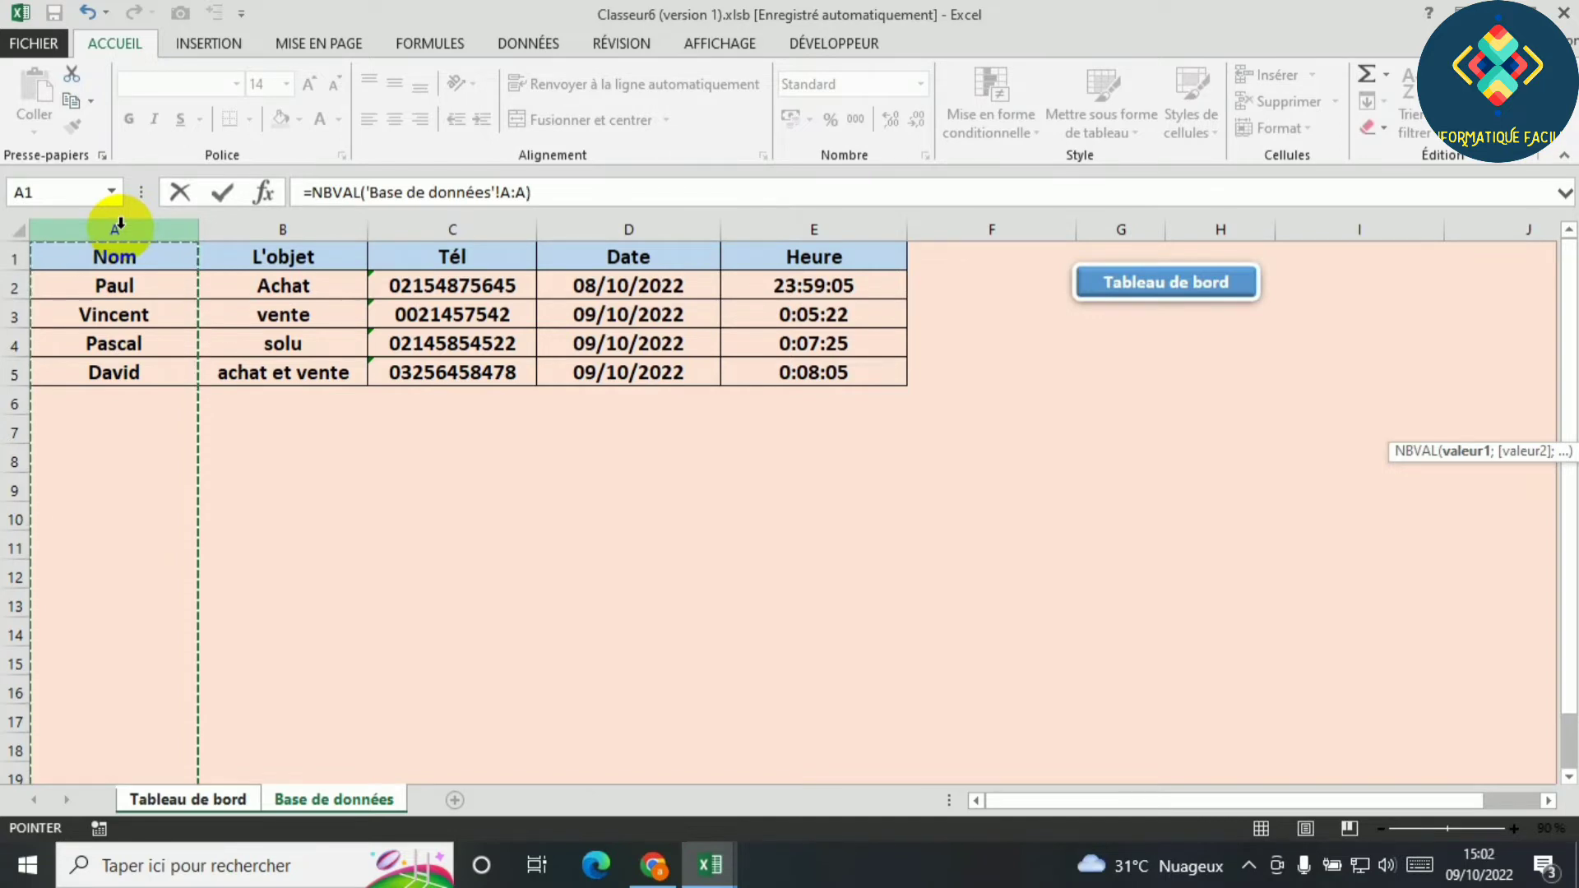
{"action": "type", "text": ")"}
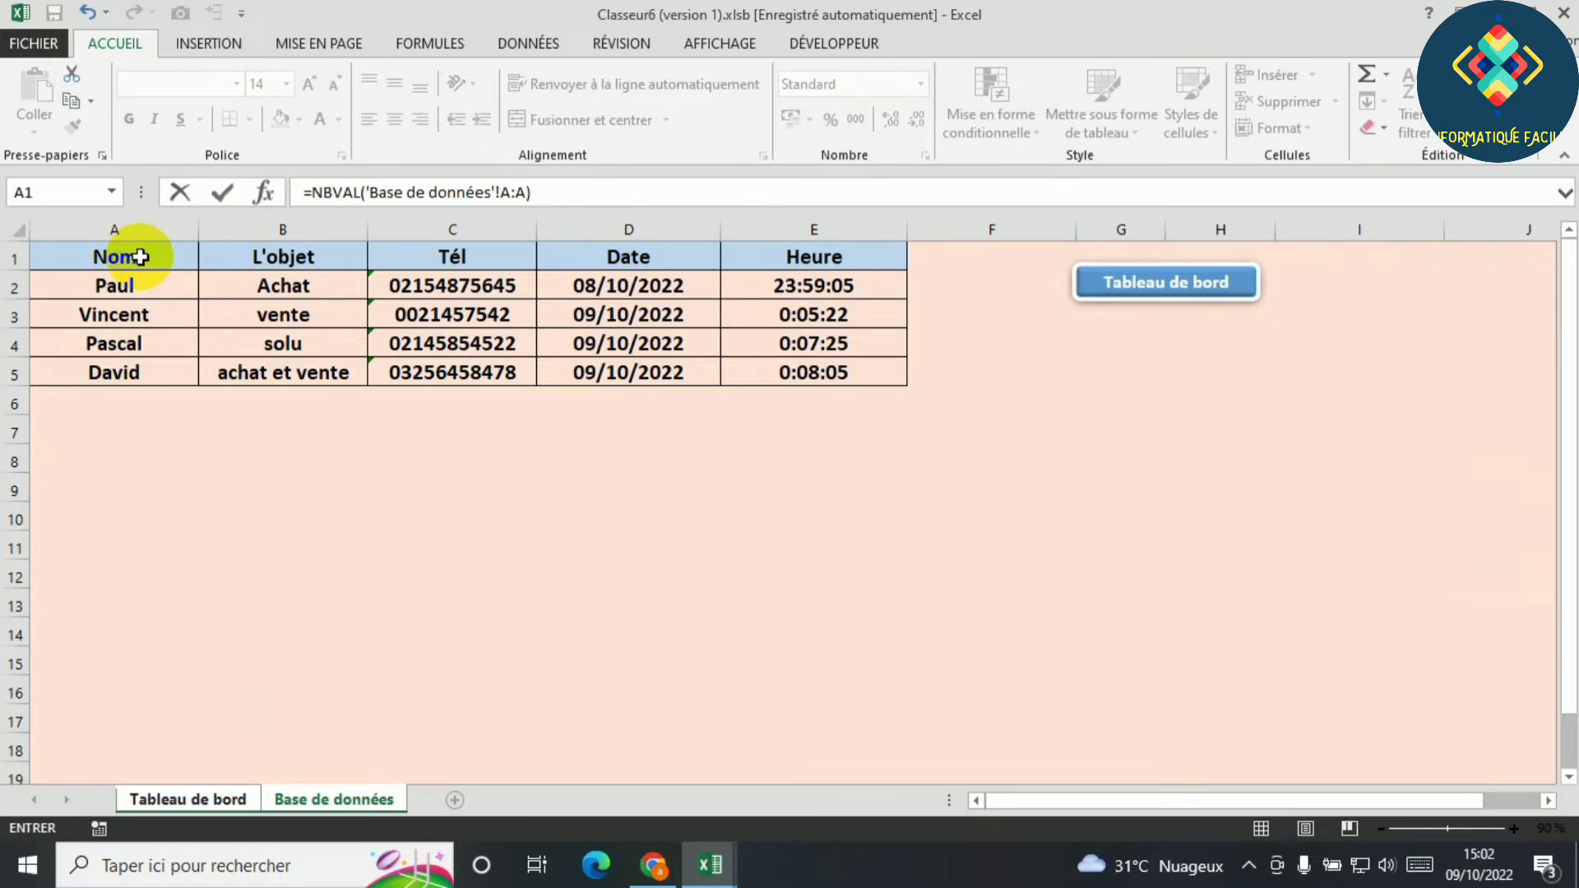
{"action": "type", "text": "1"}
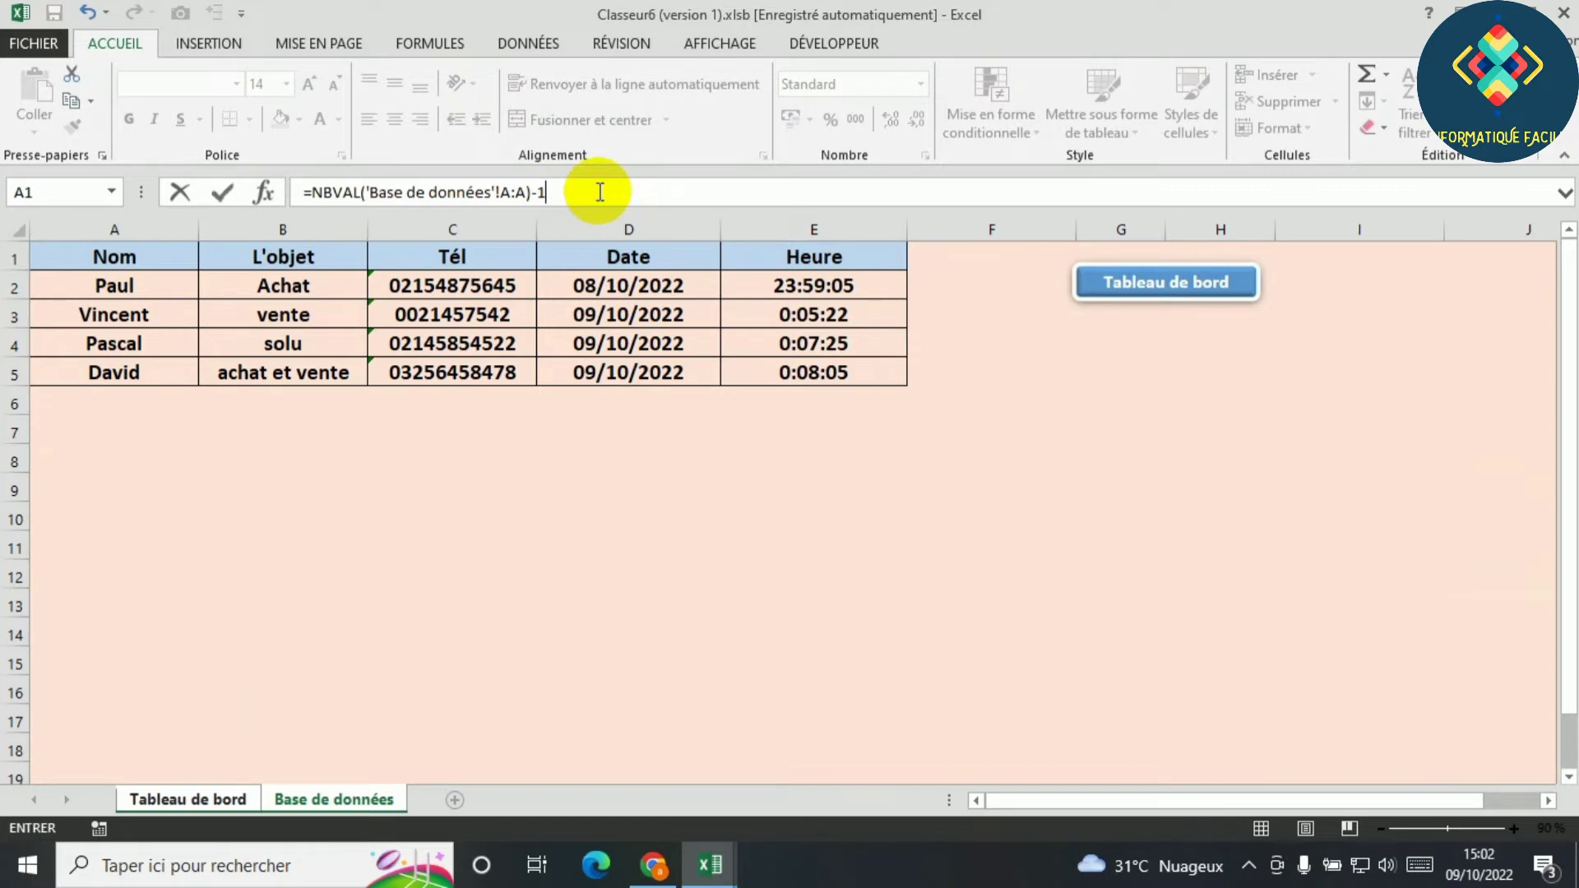
{"action": "key", "text": "Return"}
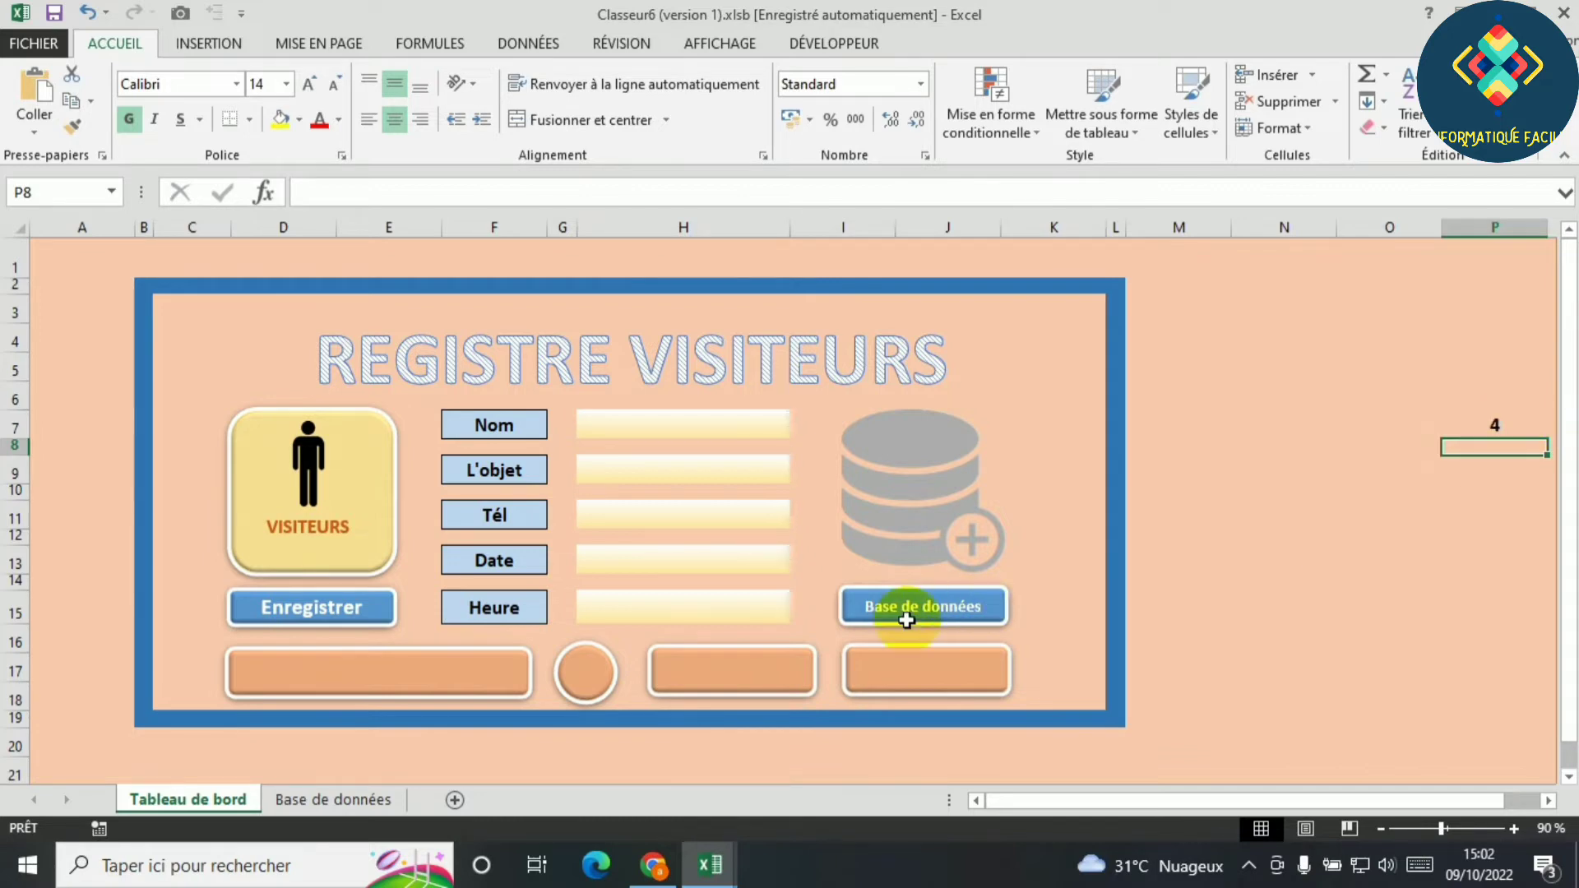
Link the orange circle to =$P$7 so it displays the count 4.
{"action": "left_click", "coordinate": [588, 665]}
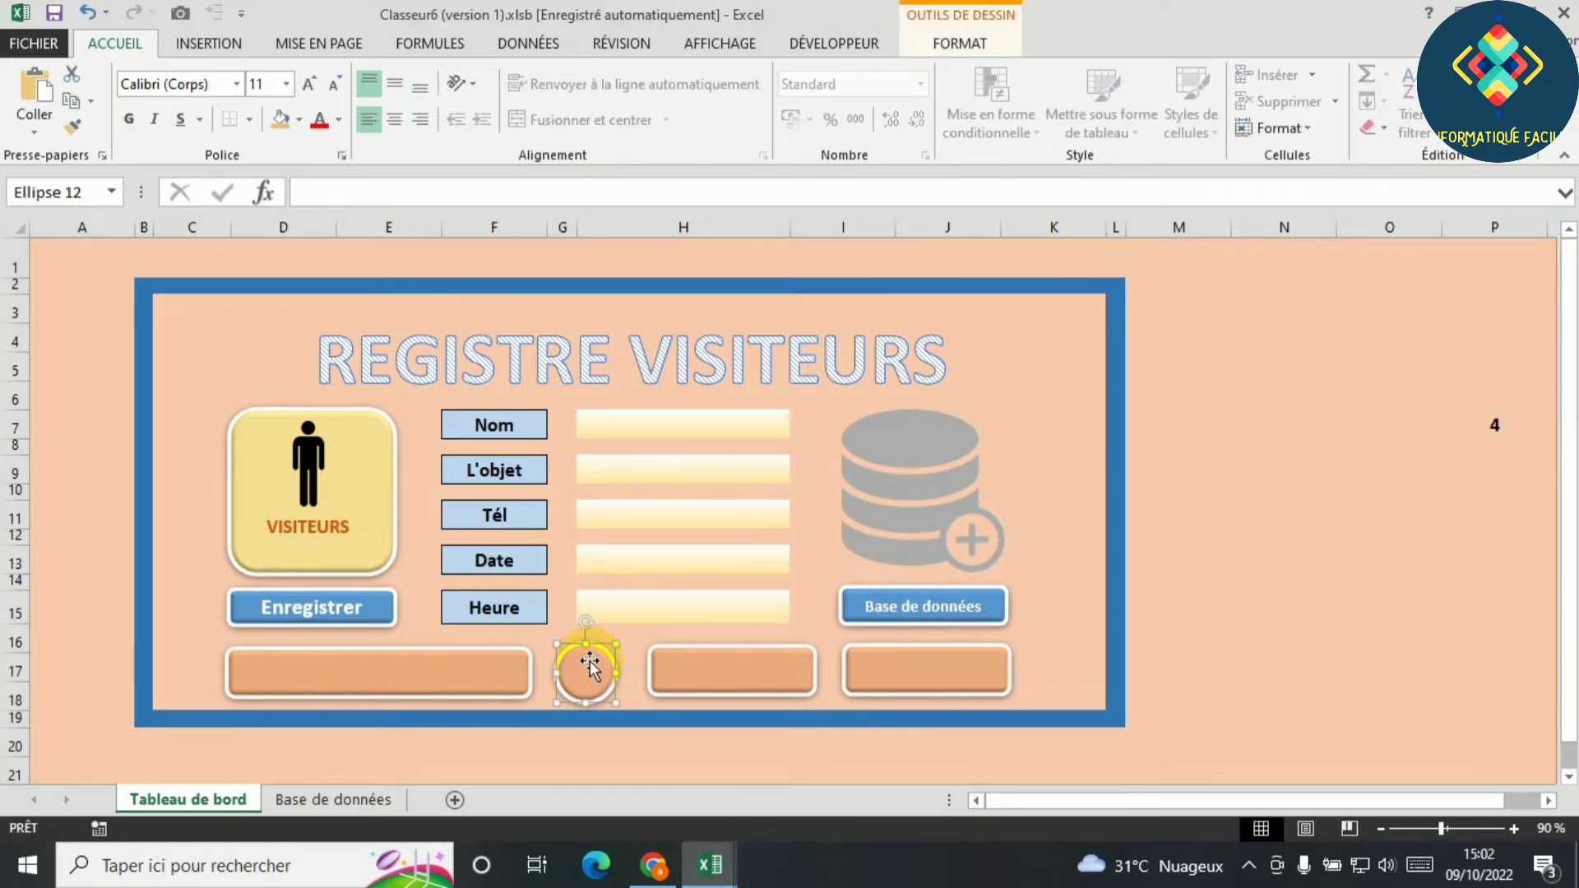
{"action": "left_click", "coordinate": [545, 200]}
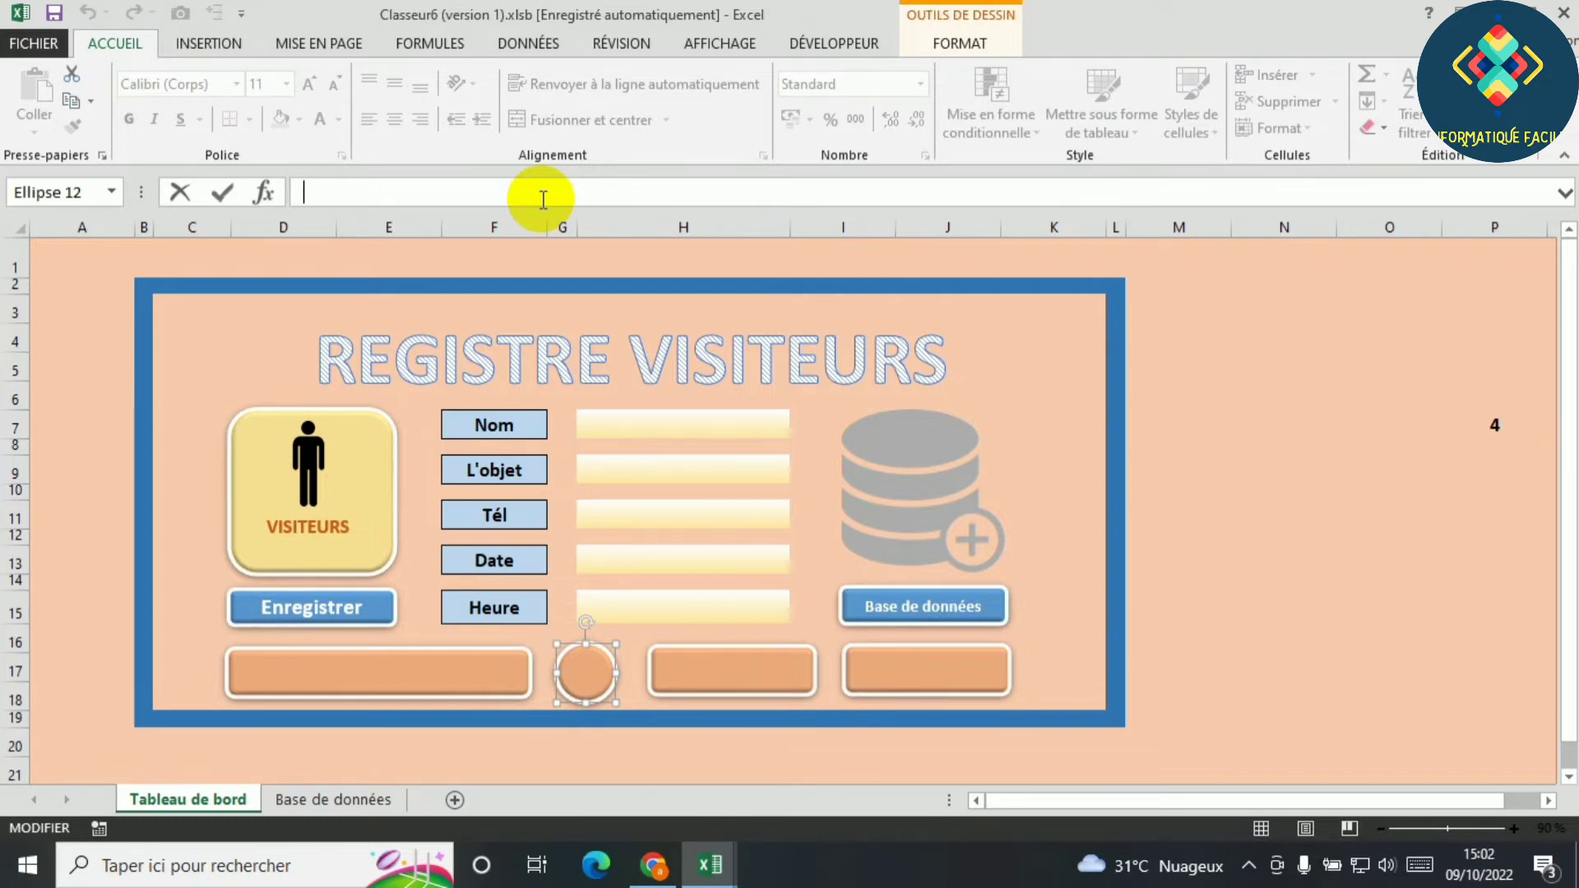
{"action": "type", "text": "="}
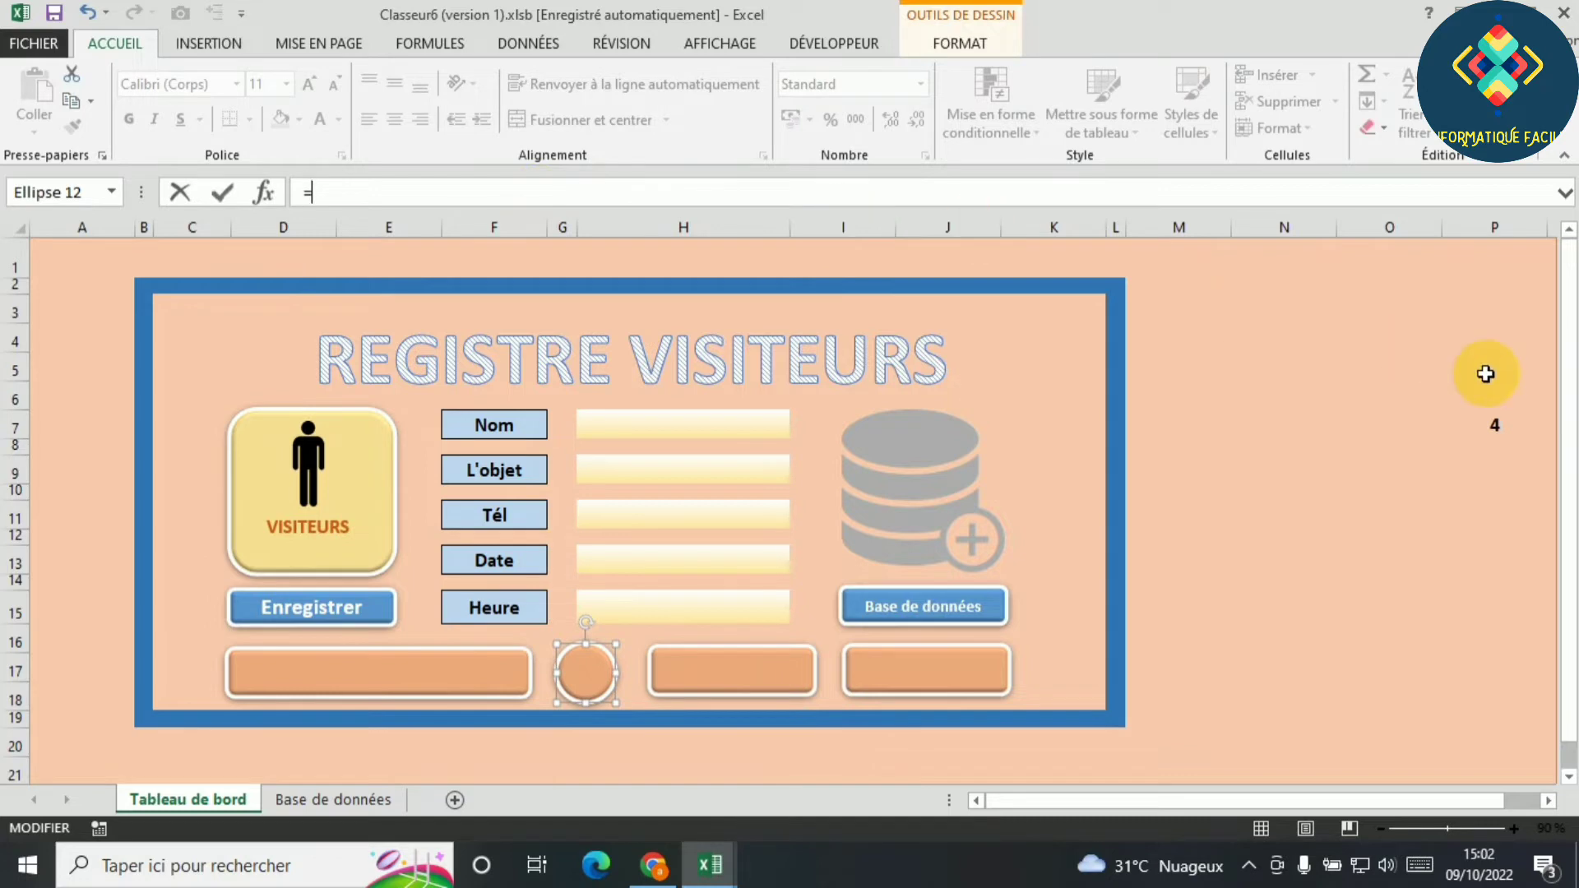
{"action": "left_click", "coordinate": [1490, 426]}
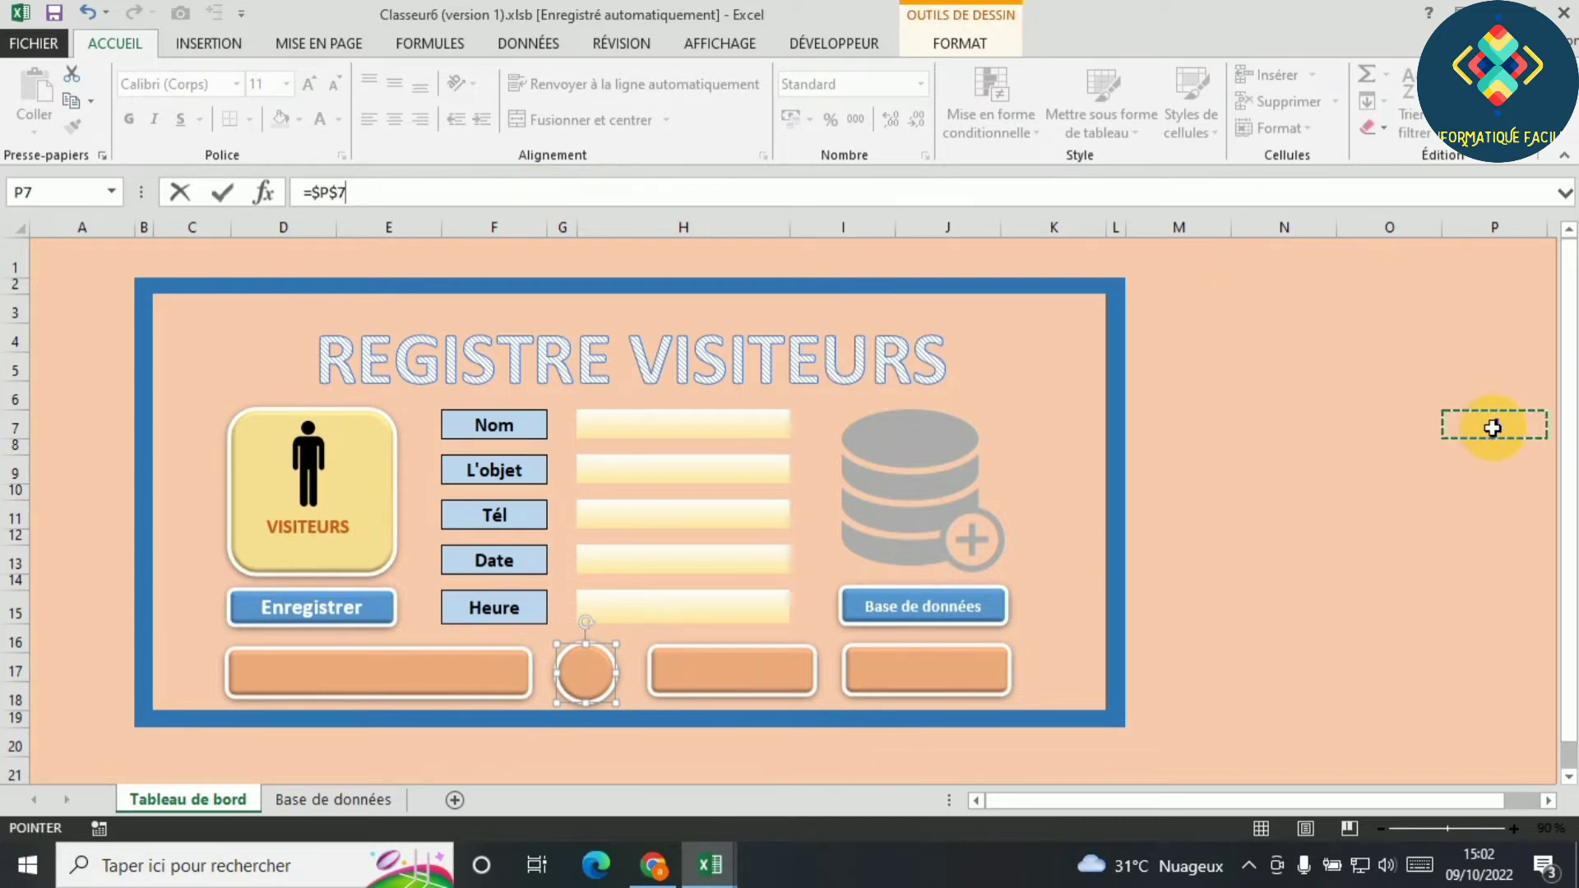
{"action": "key", "text": "Return"}
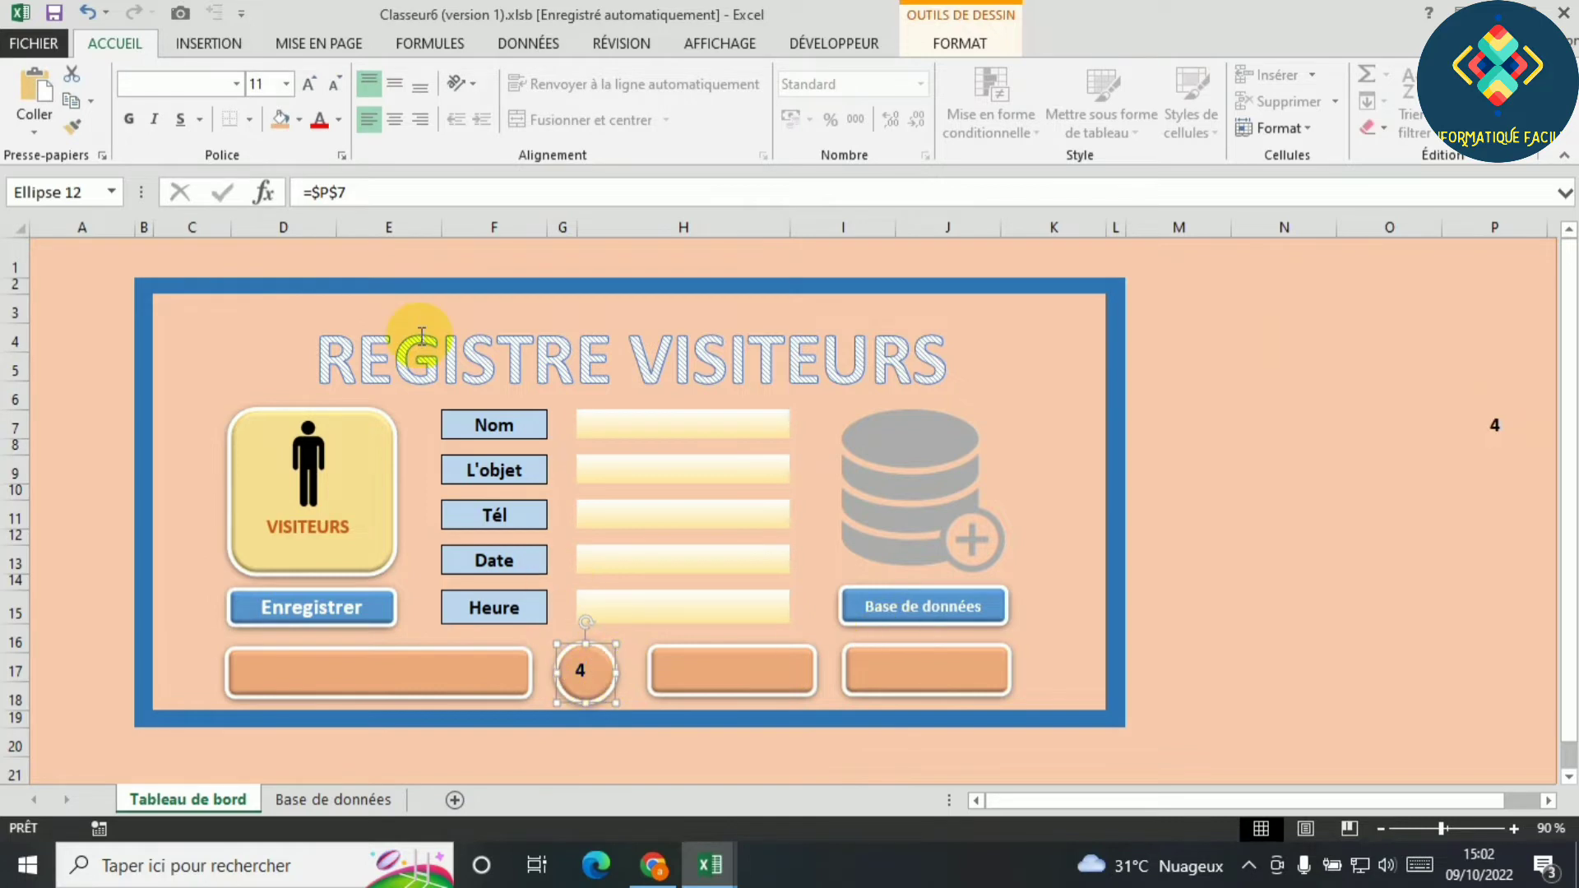
Centre the 4 in the circle horizontally and vertically and make it white.
{"action": "left_click", "coordinate": [395, 122]}
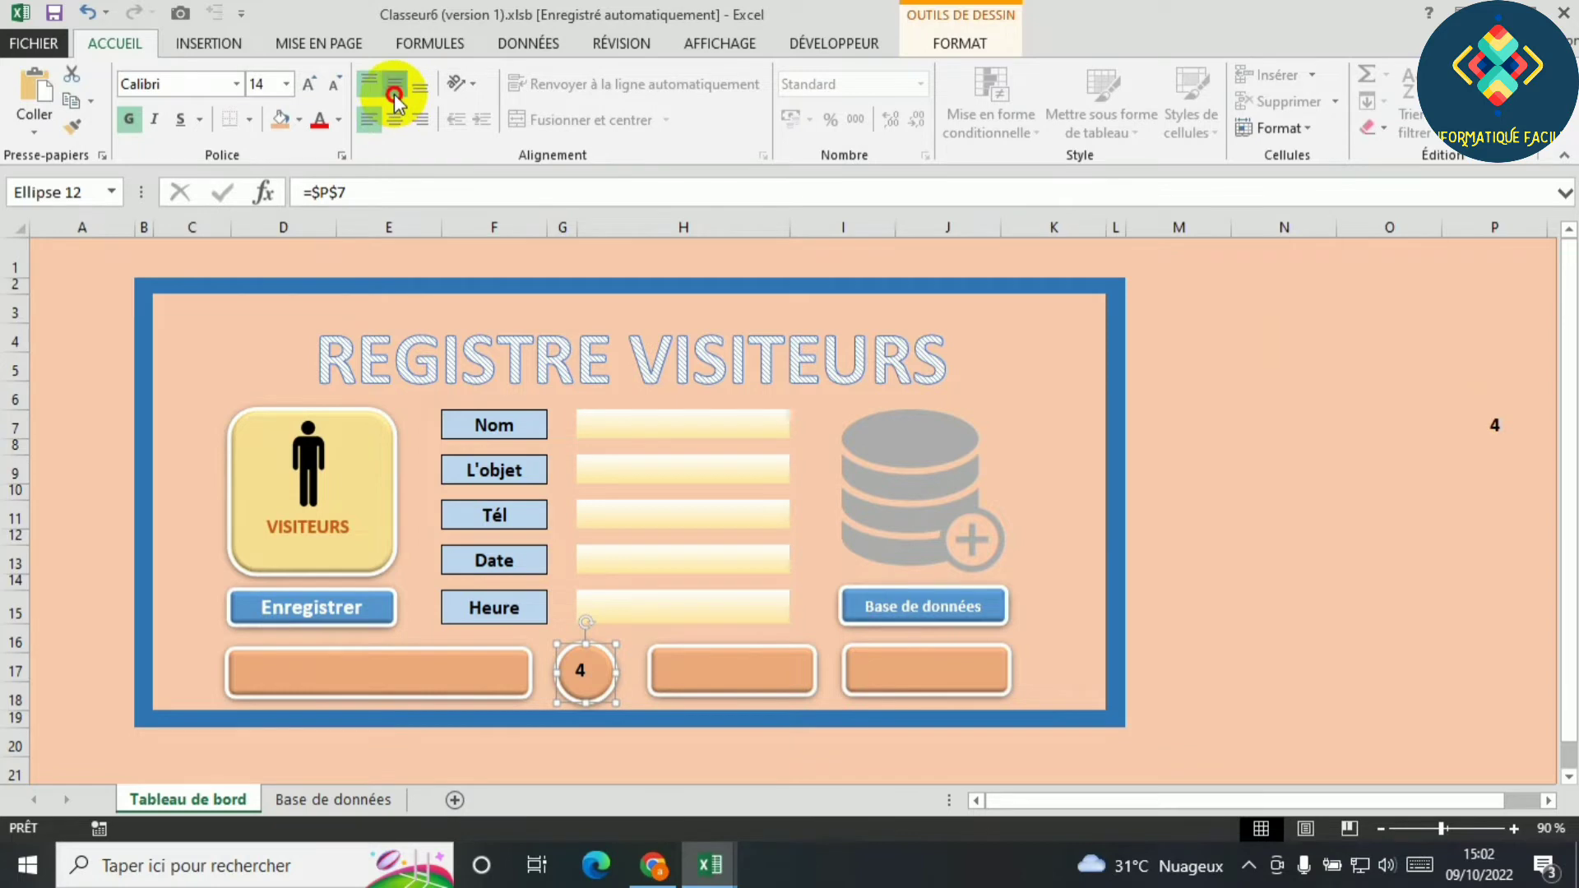
{"action": "left_click", "coordinate": [393, 94]}
{"action": "left_click", "coordinate": [396, 121]}
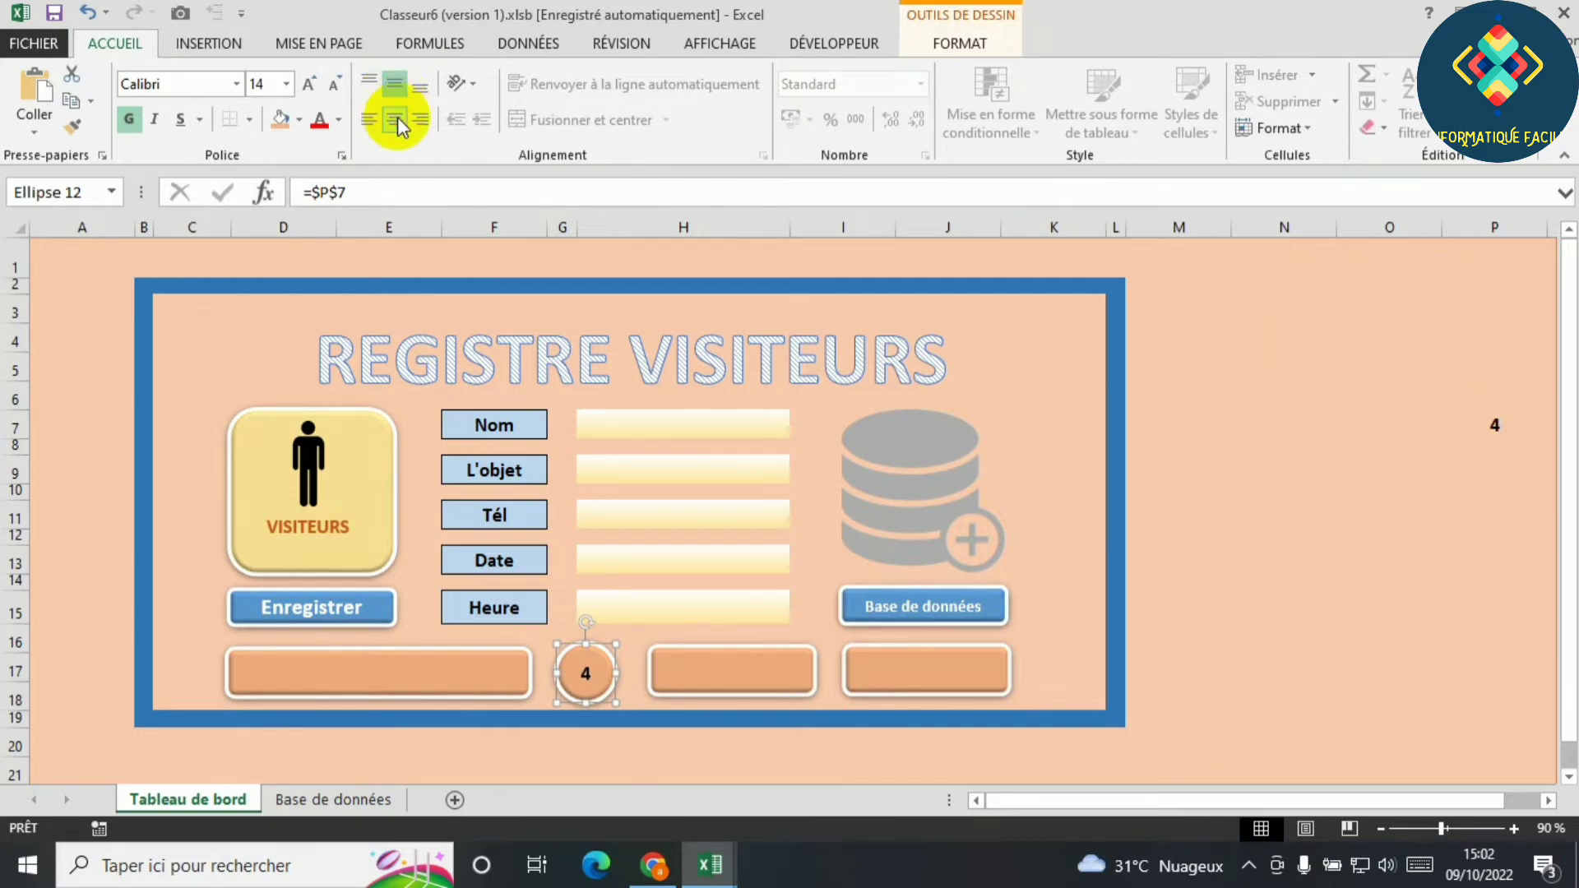
{"action": "left_click", "coordinate": [300, 120]}
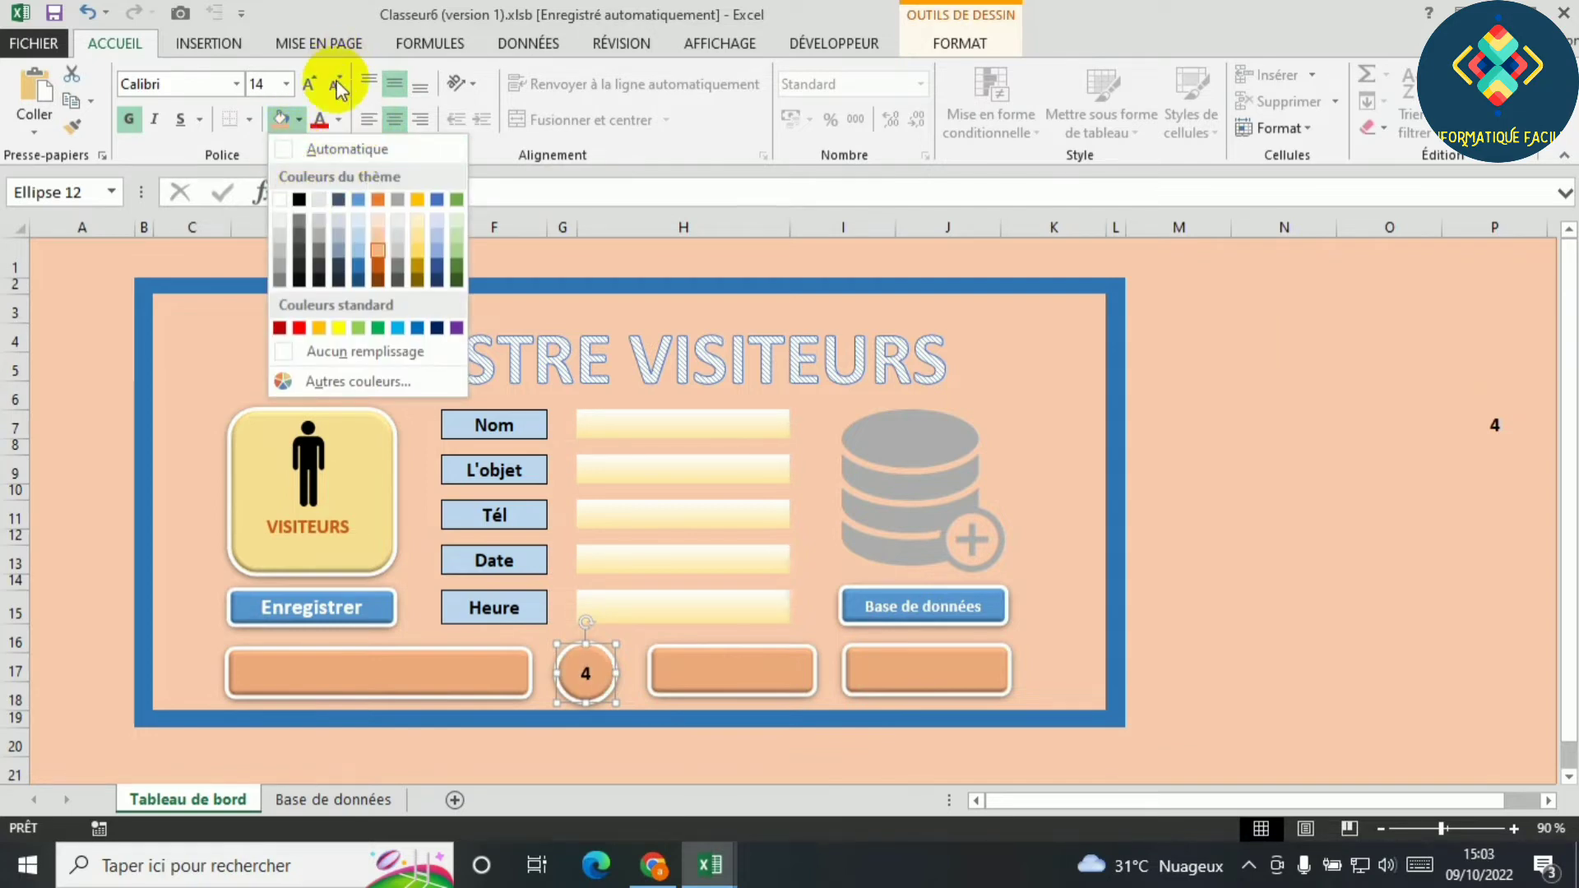
{"action": "left_click", "coordinate": [338, 120]}
{"action": "left_click", "coordinate": [338, 120]}
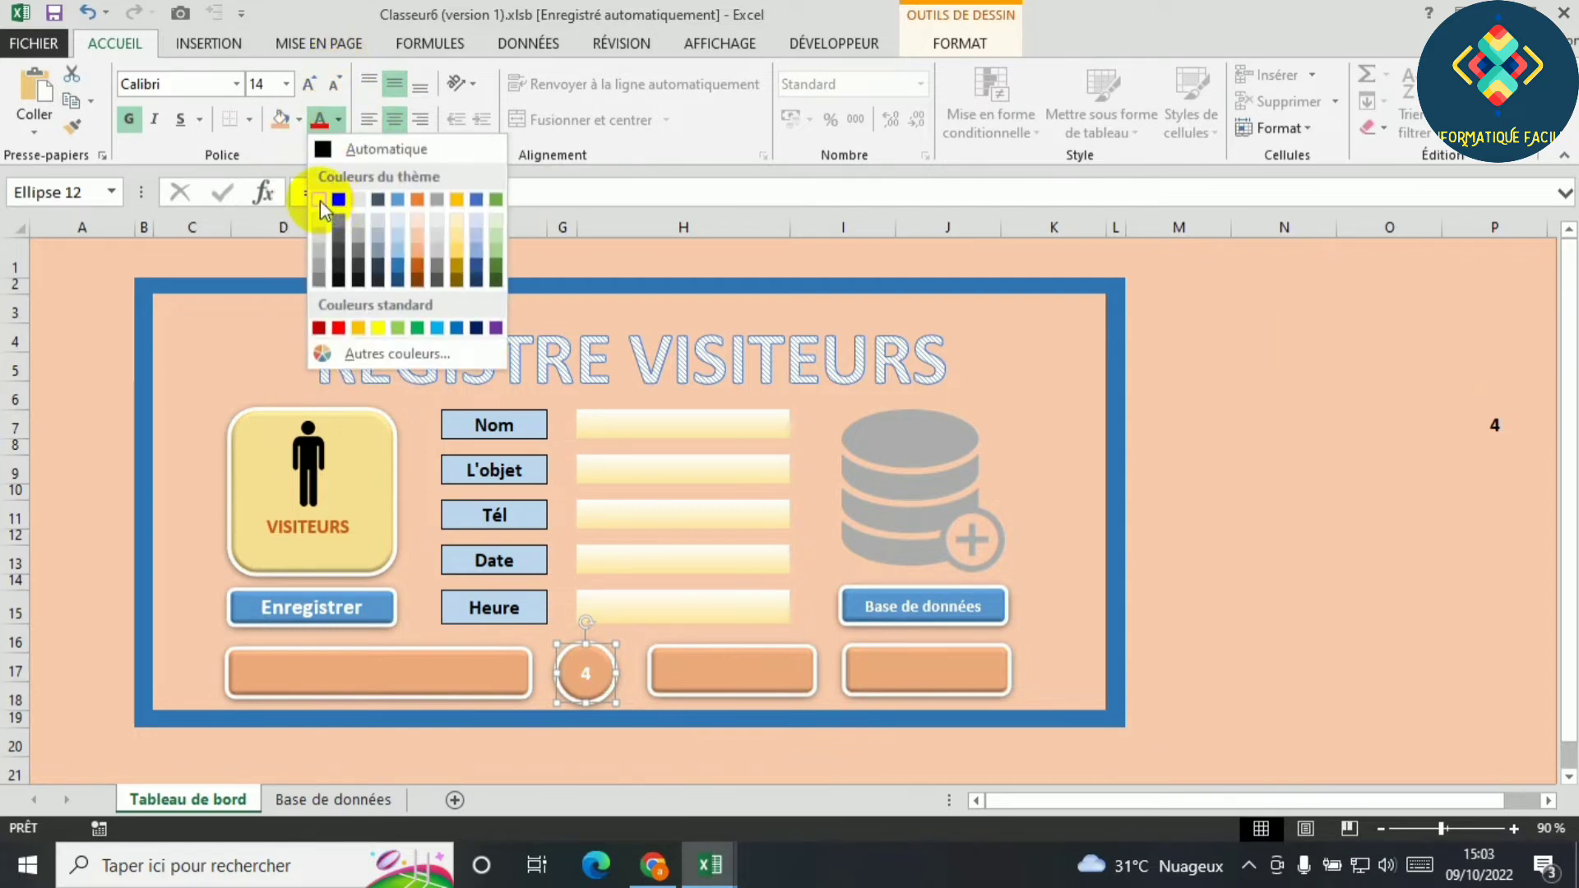
{"action": "left_click", "coordinate": [320, 200]}
Set the circle's number to 24-point Impact.
{"action": "left_click", "coordinate": [309, 83]}
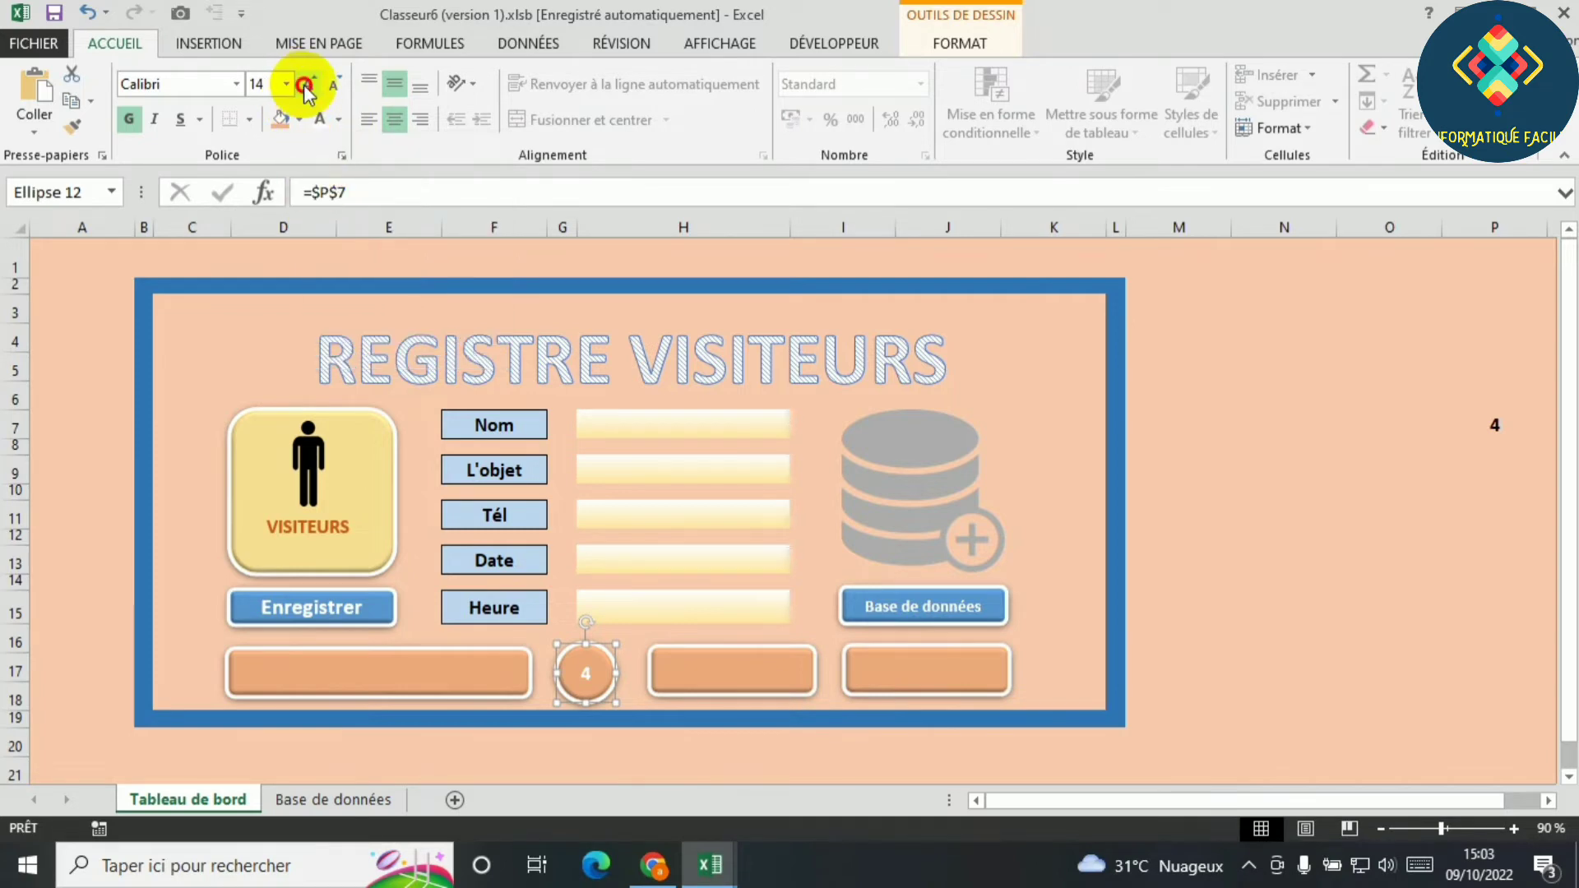
{"action": "left_click", "coordinate": [309, 84]}
{"action": "left_click", "coordinate": [309, 83]}
{"action": "left_click", "coordinate": [310, 84]}
{"action": "left_click", "coordinate": [309, 83]}
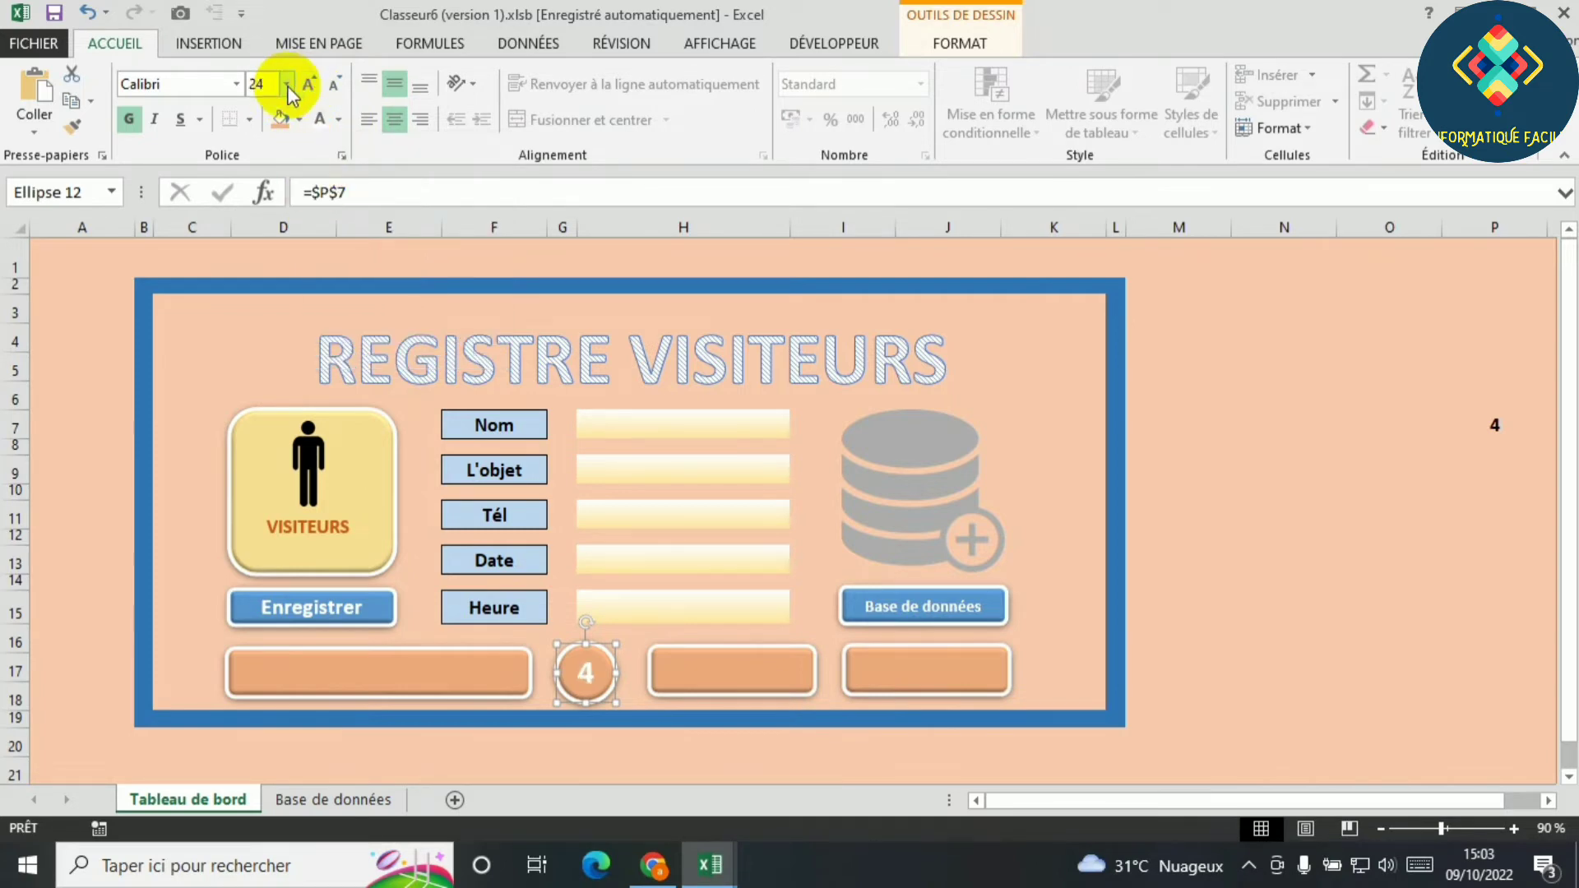
{"action": "left_click", "coordinate": [237, 84]}
{"action": "type", "text": "Impact"}
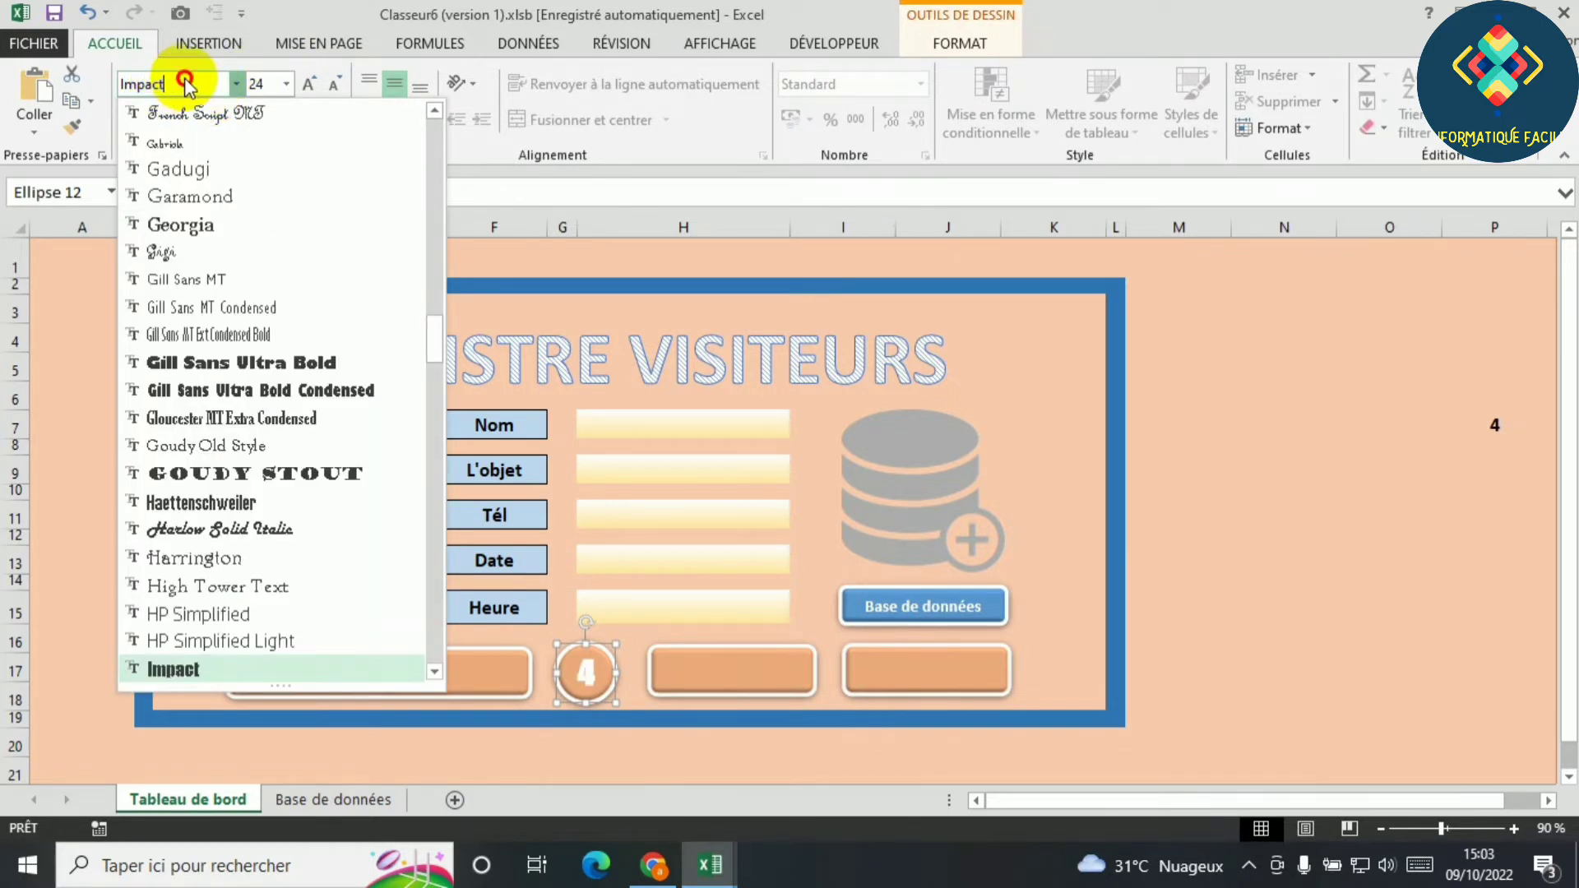
{"action": "key", "text": "Return"}
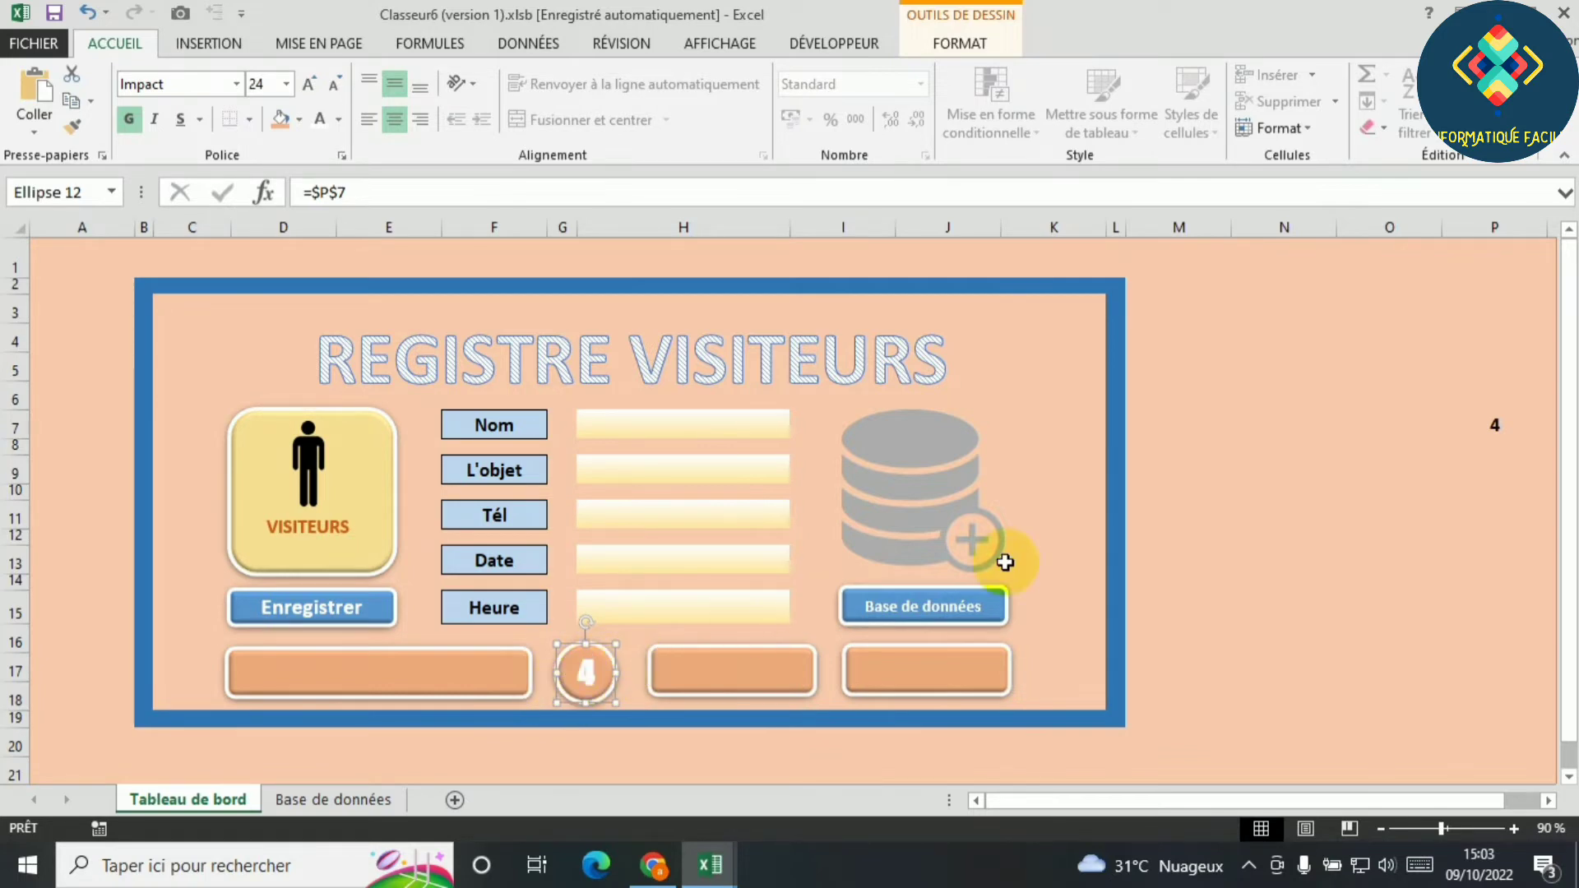
Enter =AUJOURDHUI() in P11 to show 09/10/2022, then start editing cell P15.
{"action": "left_click", "coordinate": [1454, 512]}
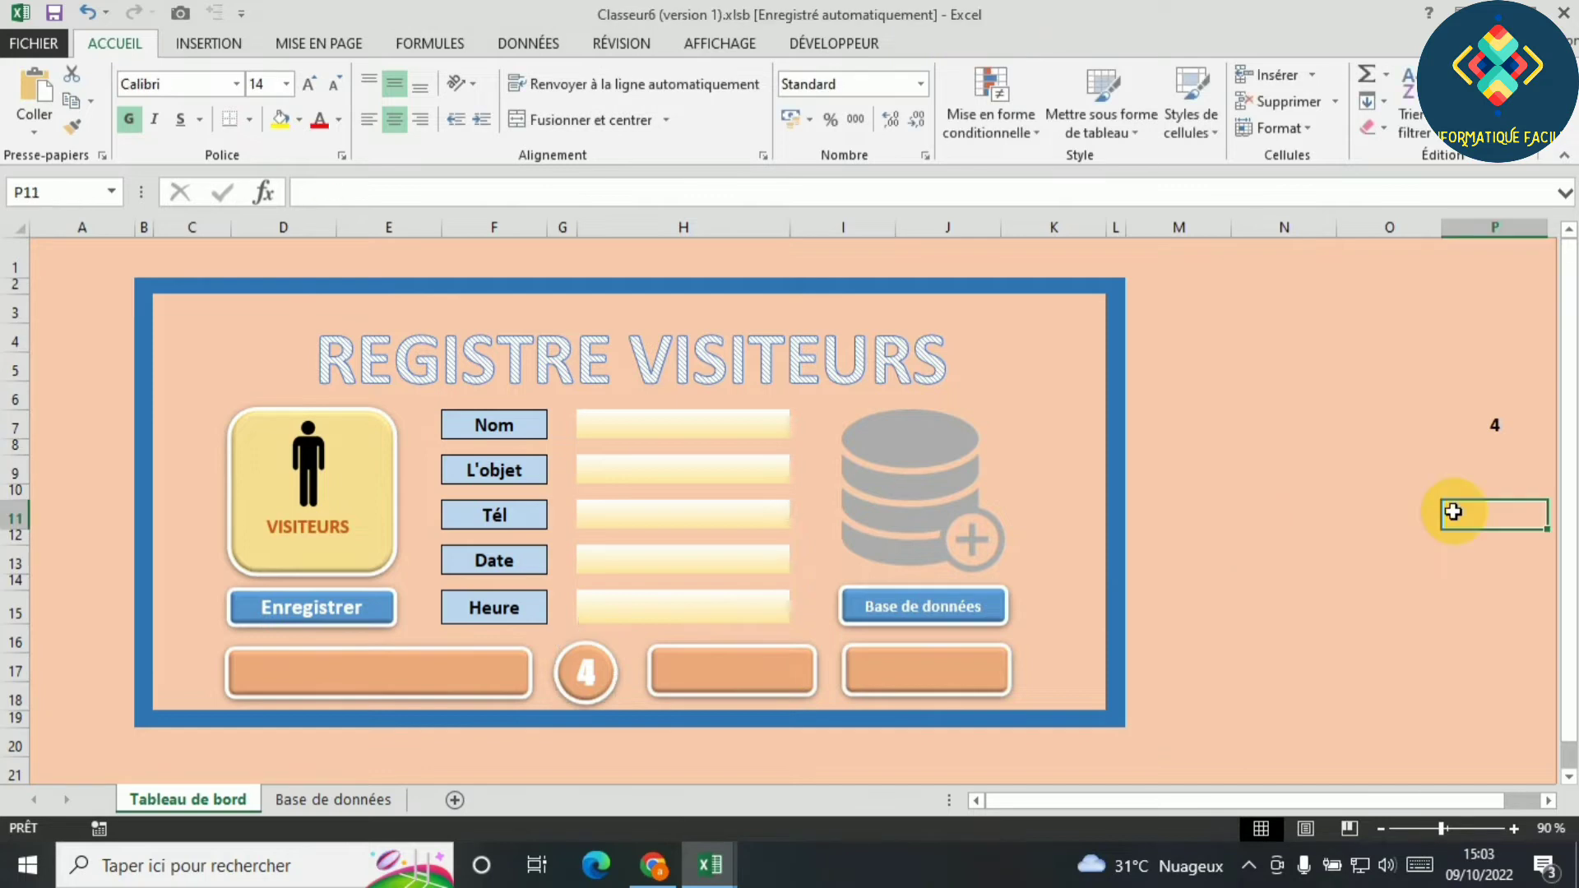
{"action": "type", "text": "=a"}
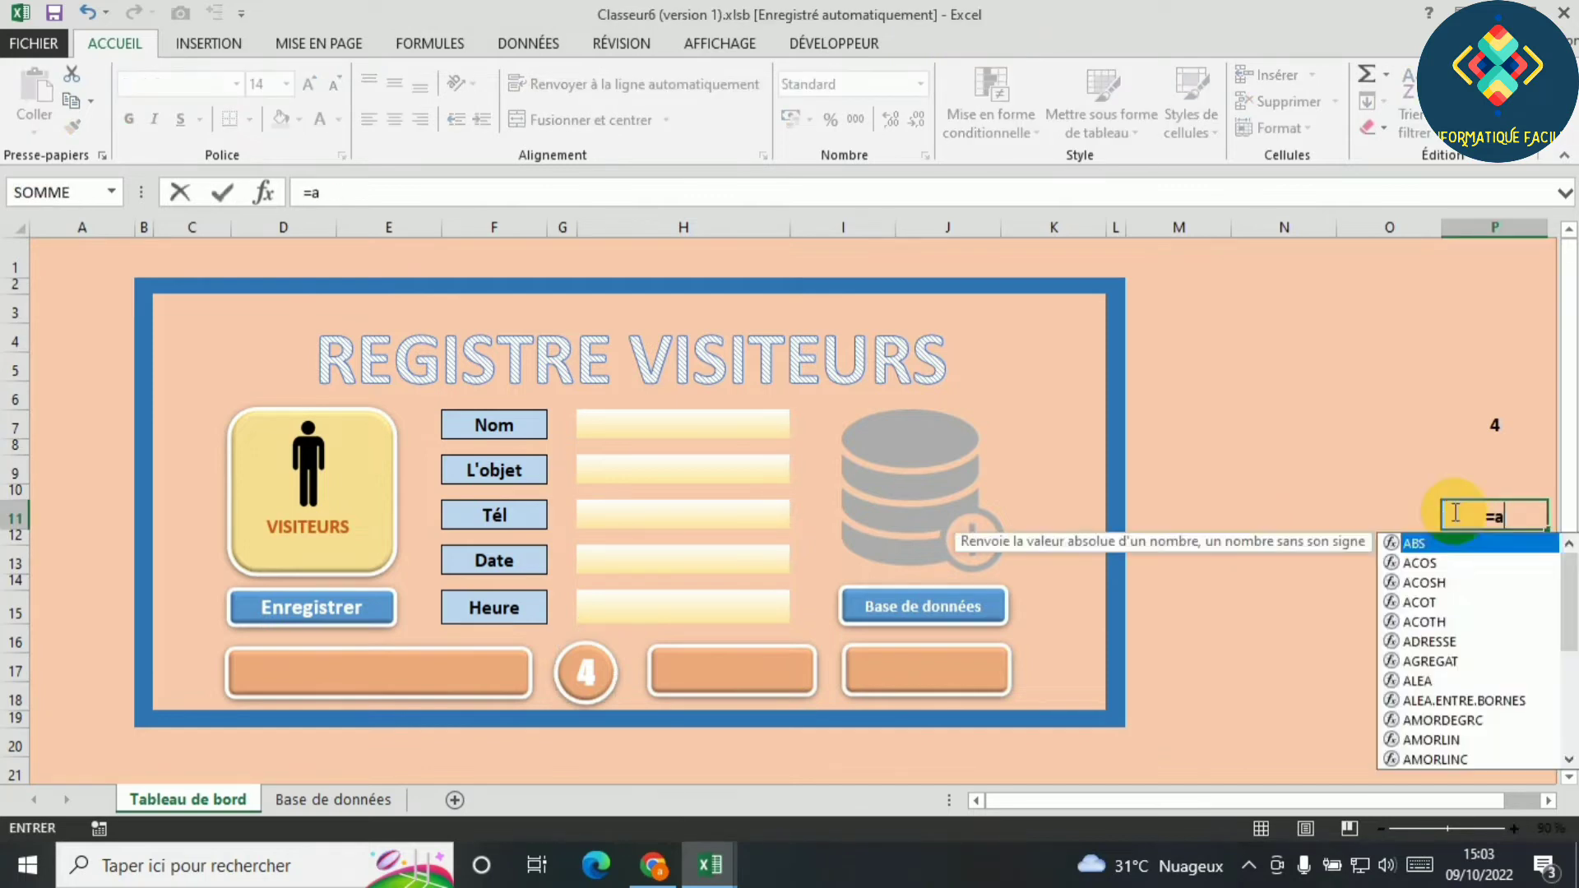
{"action": "type", "text": "uj"}
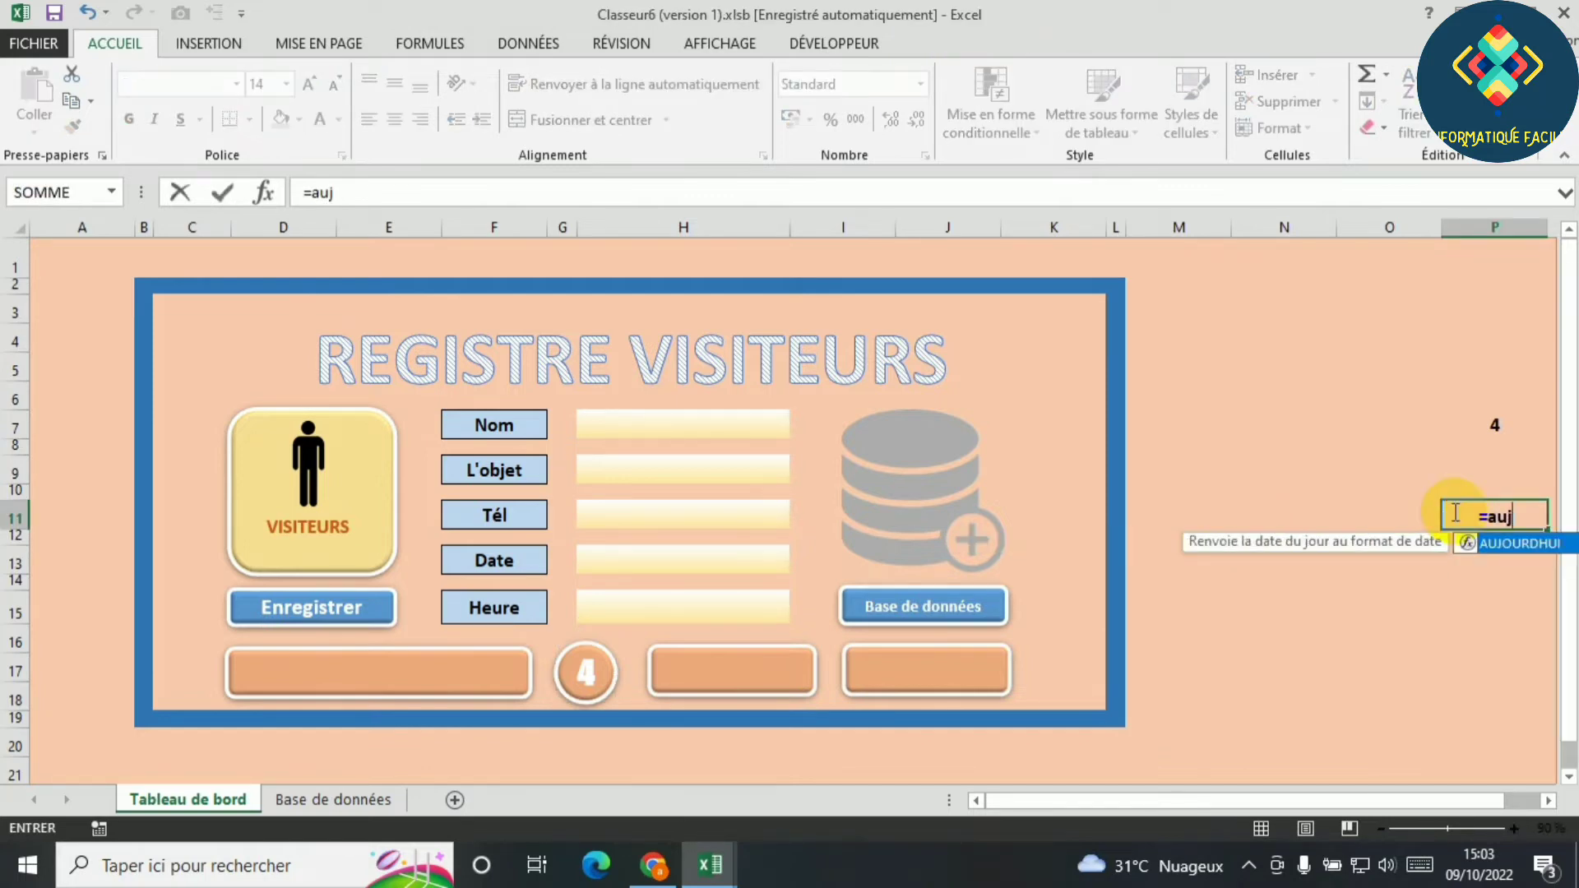
{"action": "double_click", "coordinate": [1519, 544]}
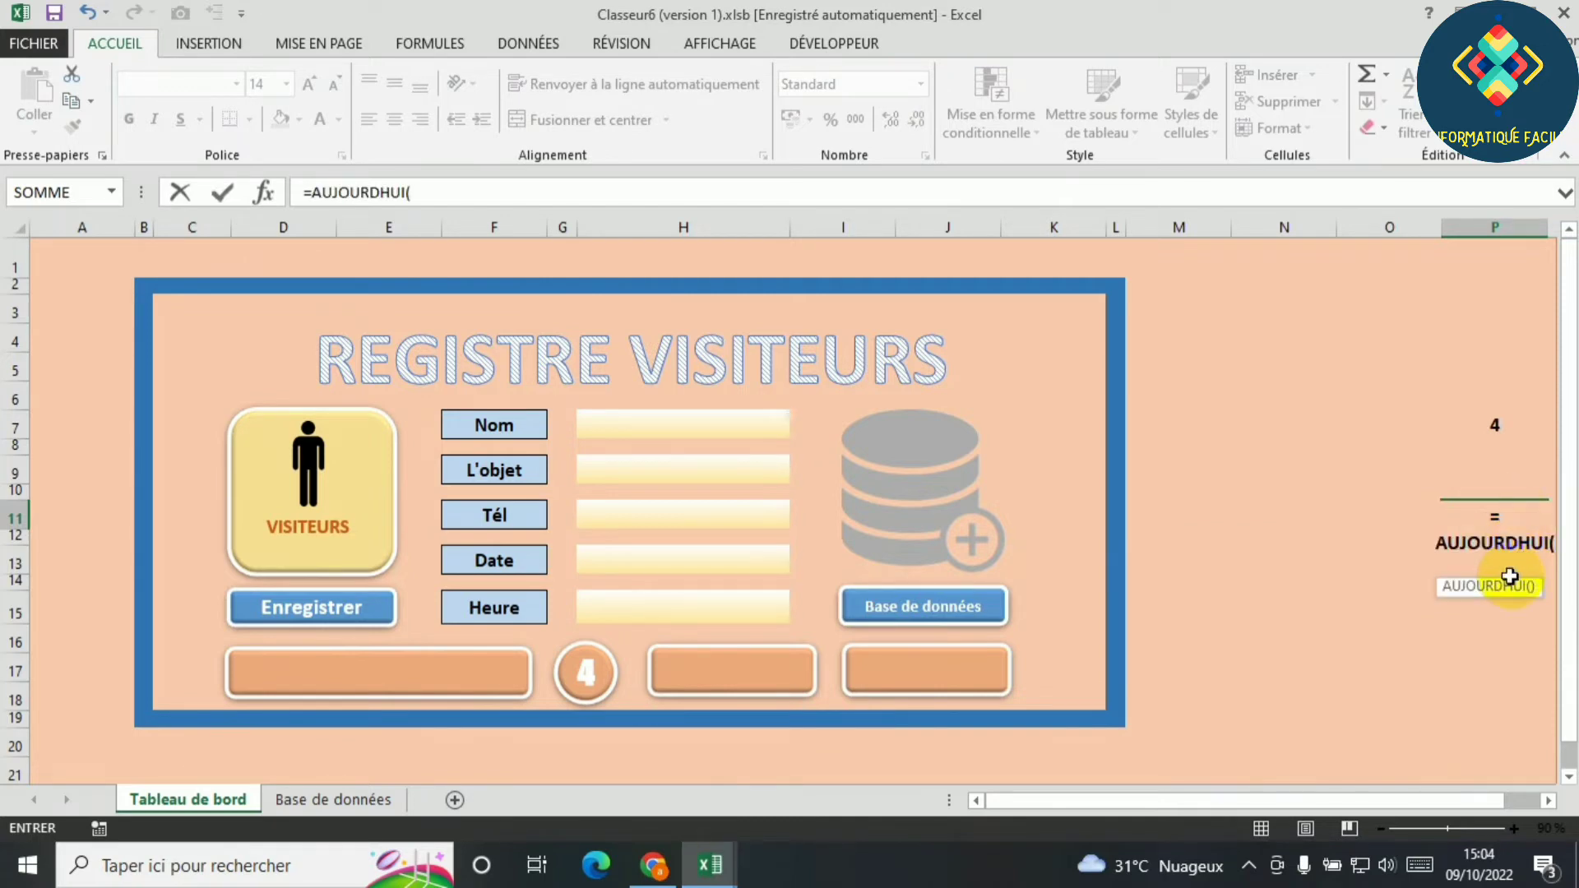
{"action": "type", "text": ")"}
{"action": "key", "text": "Return"}
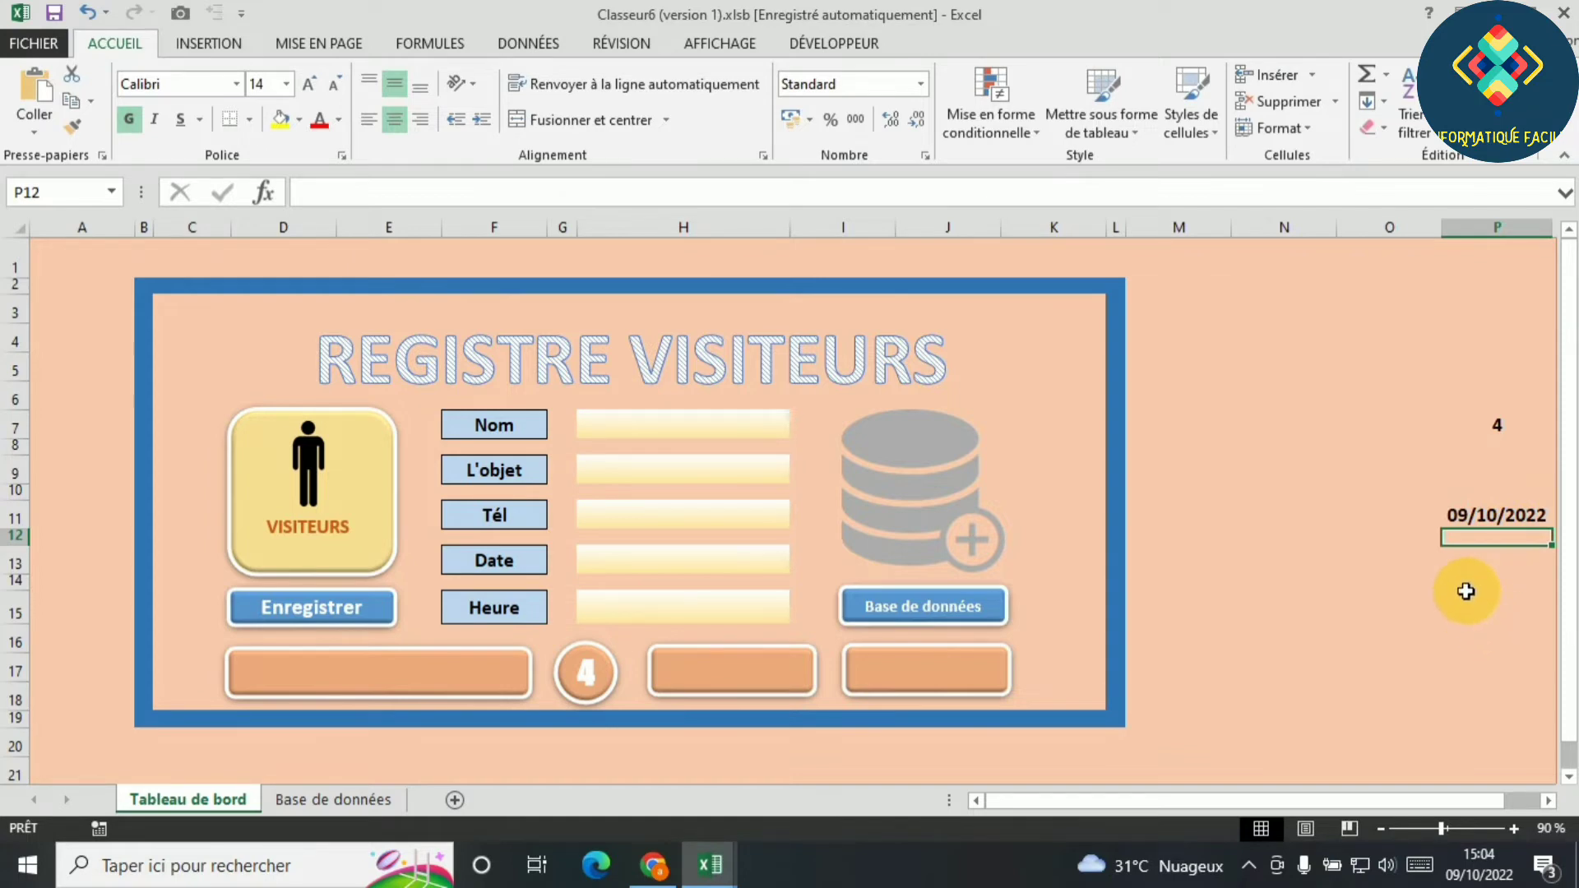
{"action": "left_click", "coordinate": [1467, 592]}
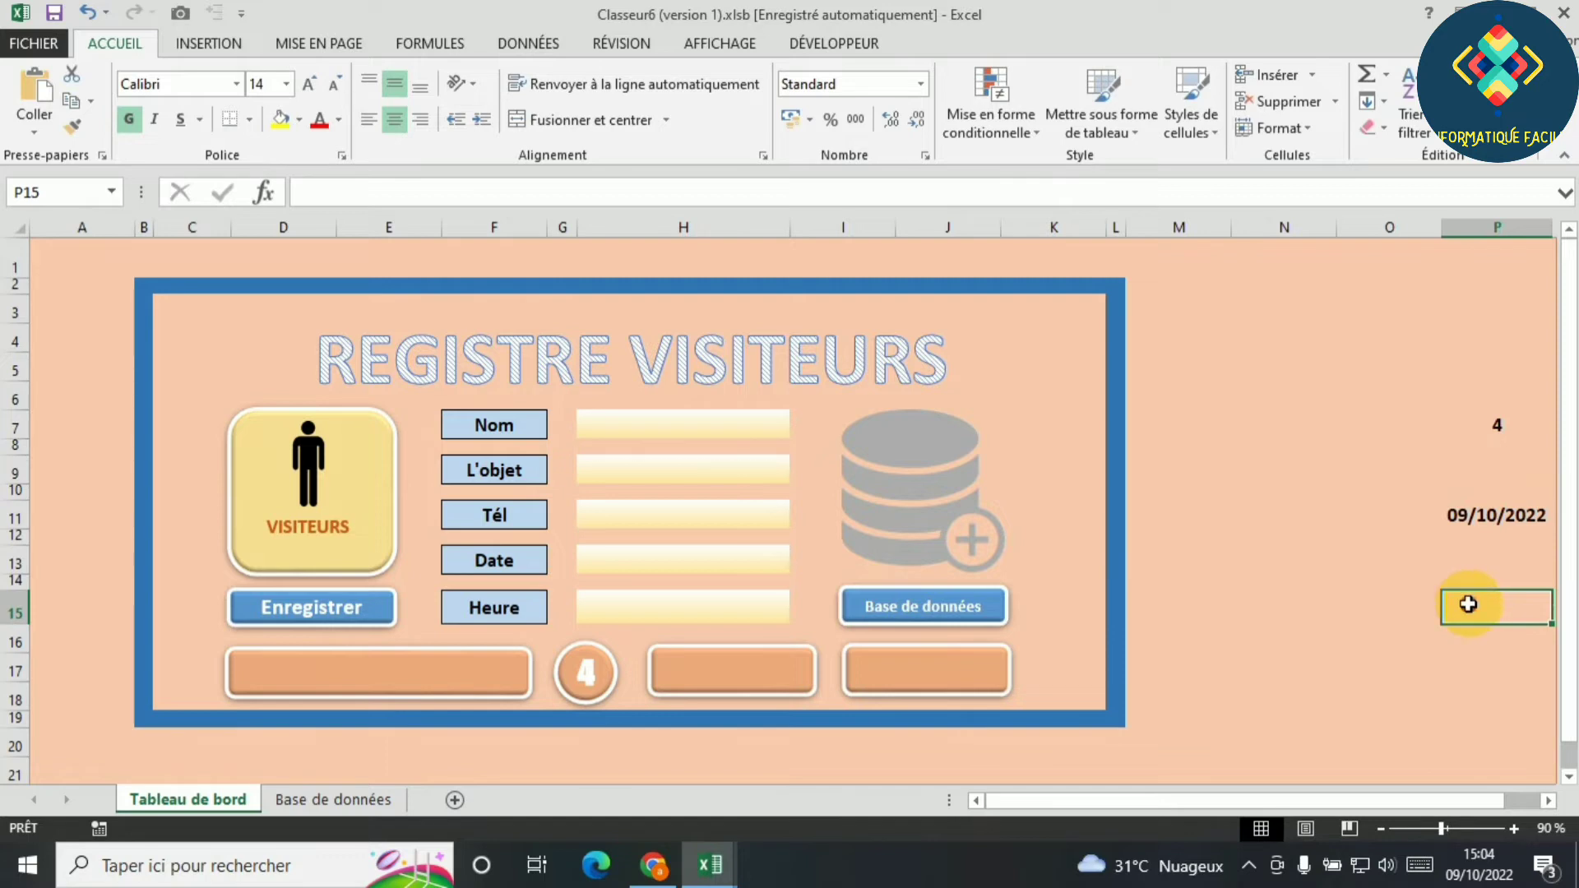
{"action": "double_click", "coordinate": [1469, 605]}
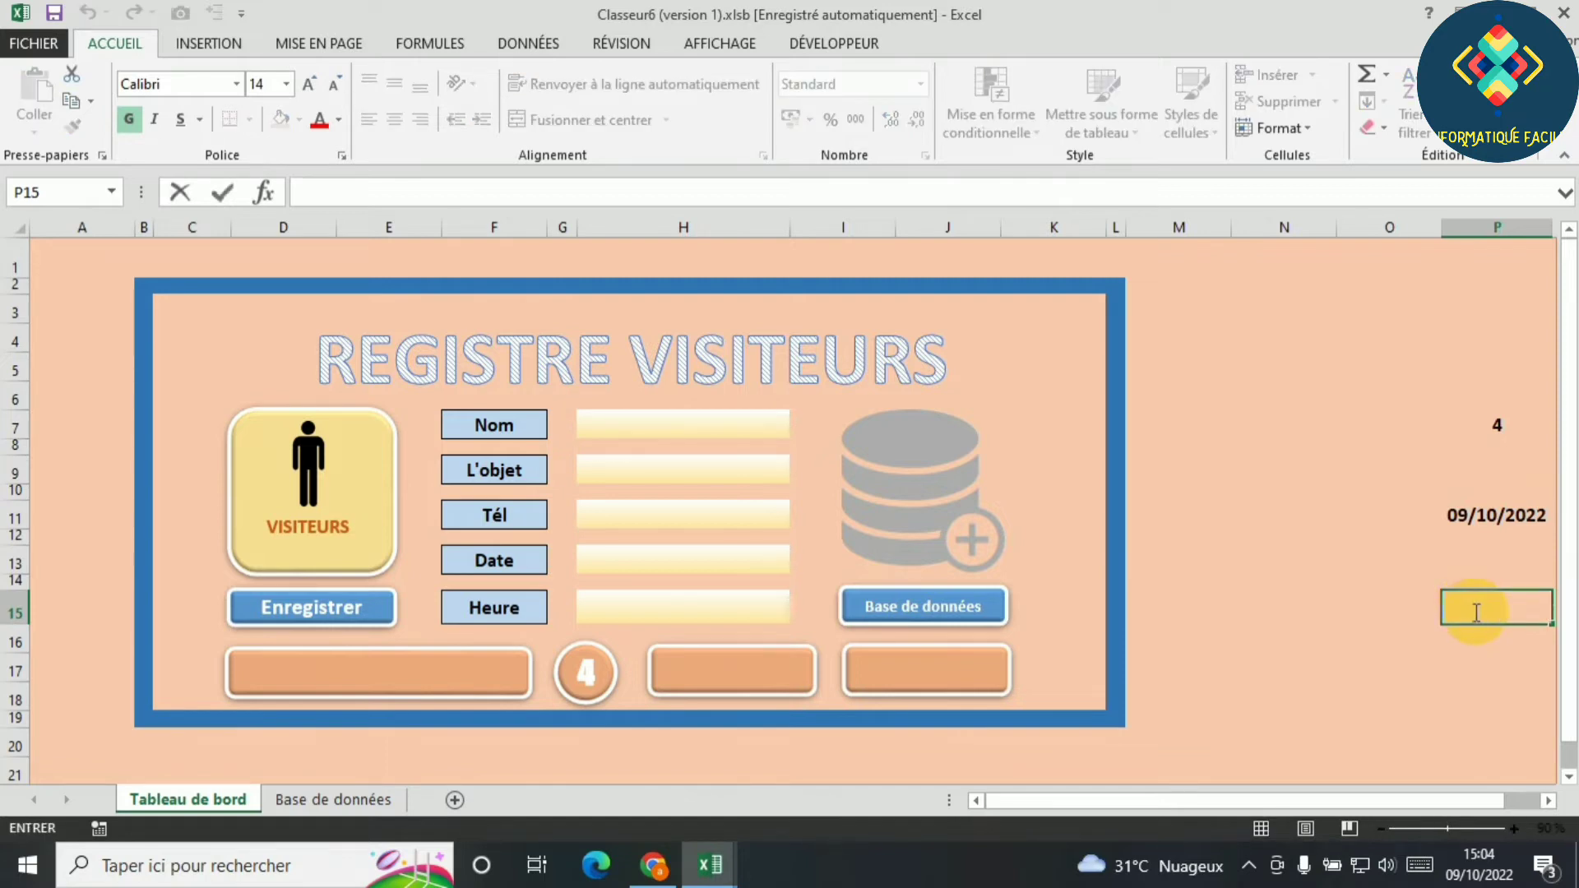
Enter =TEXTE(P11;"jjjj") in P15 so it displays the weekday dimanche.
{"action": "type", "text": "="}
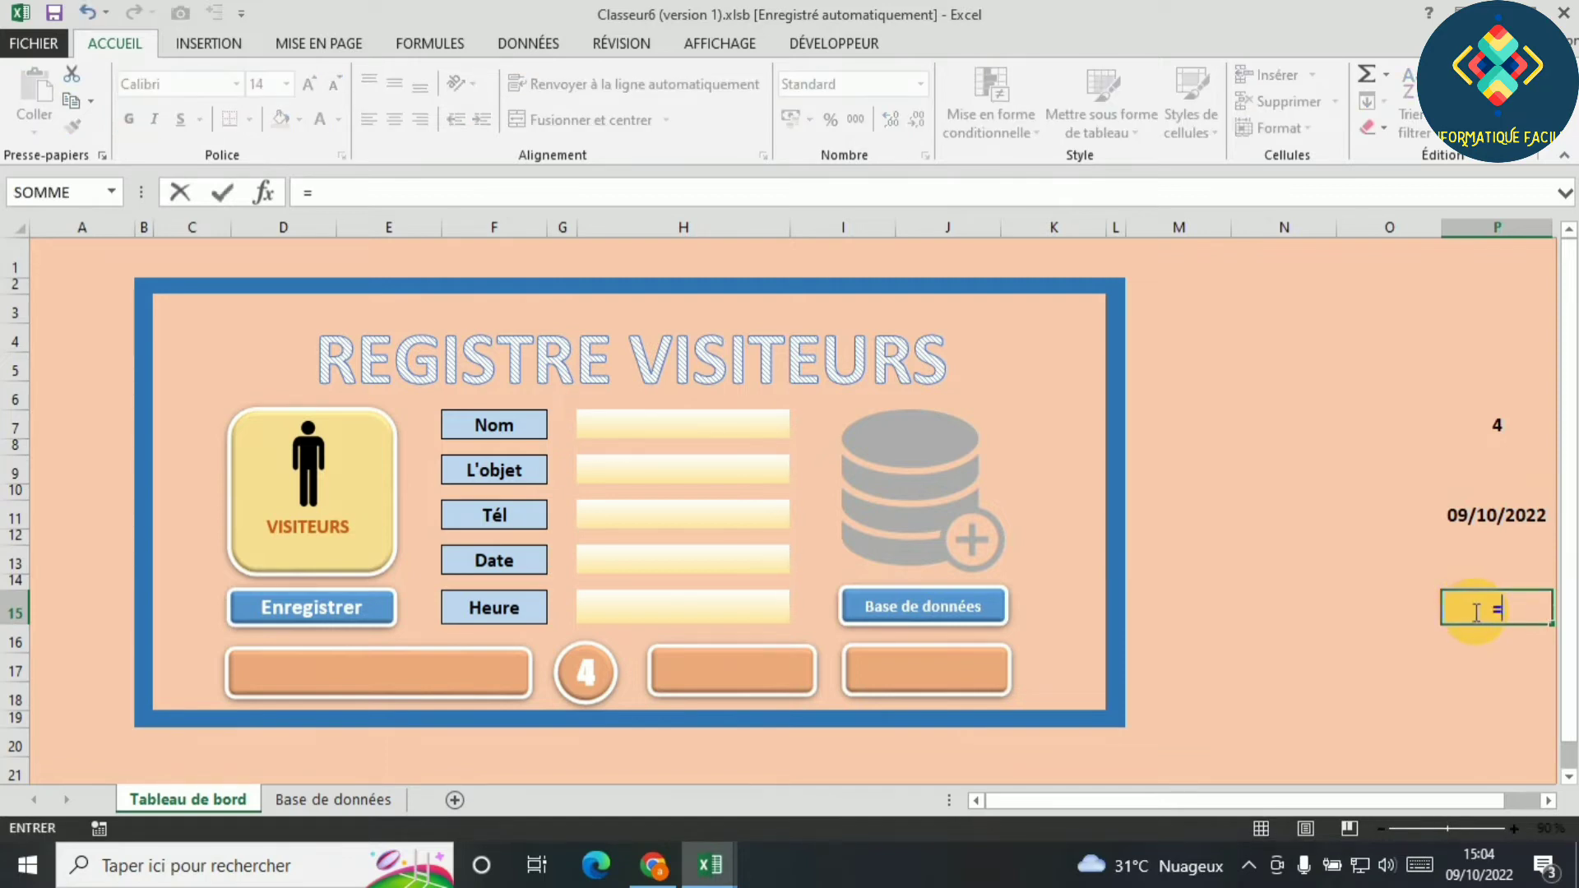
{"action": "type", "text": "text"}
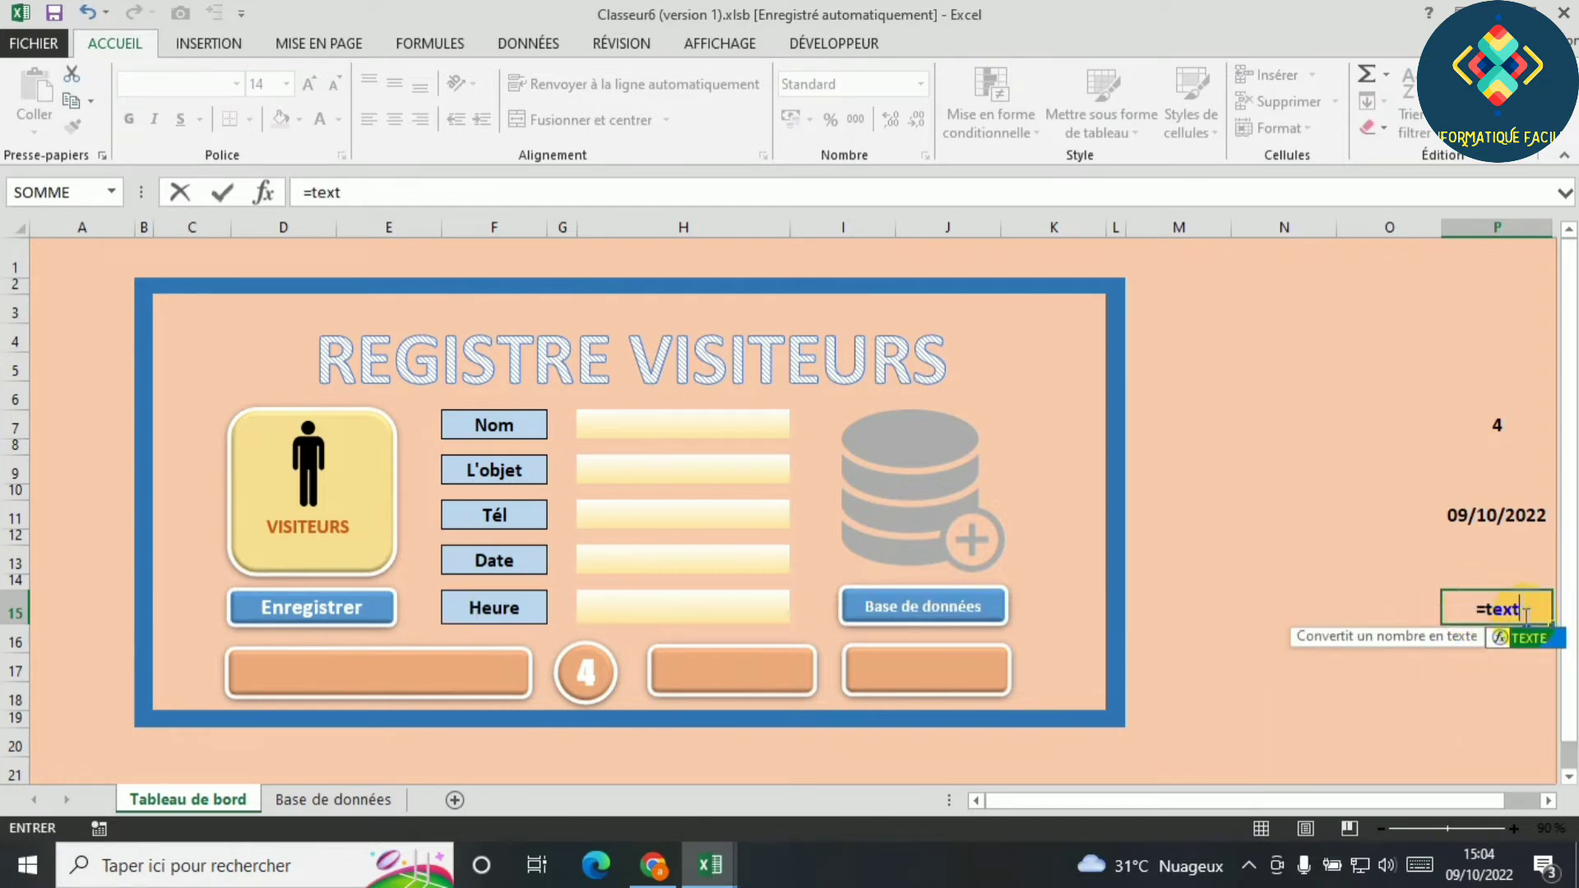
{"action": "double_click", "coordinate": [1524, 637]}
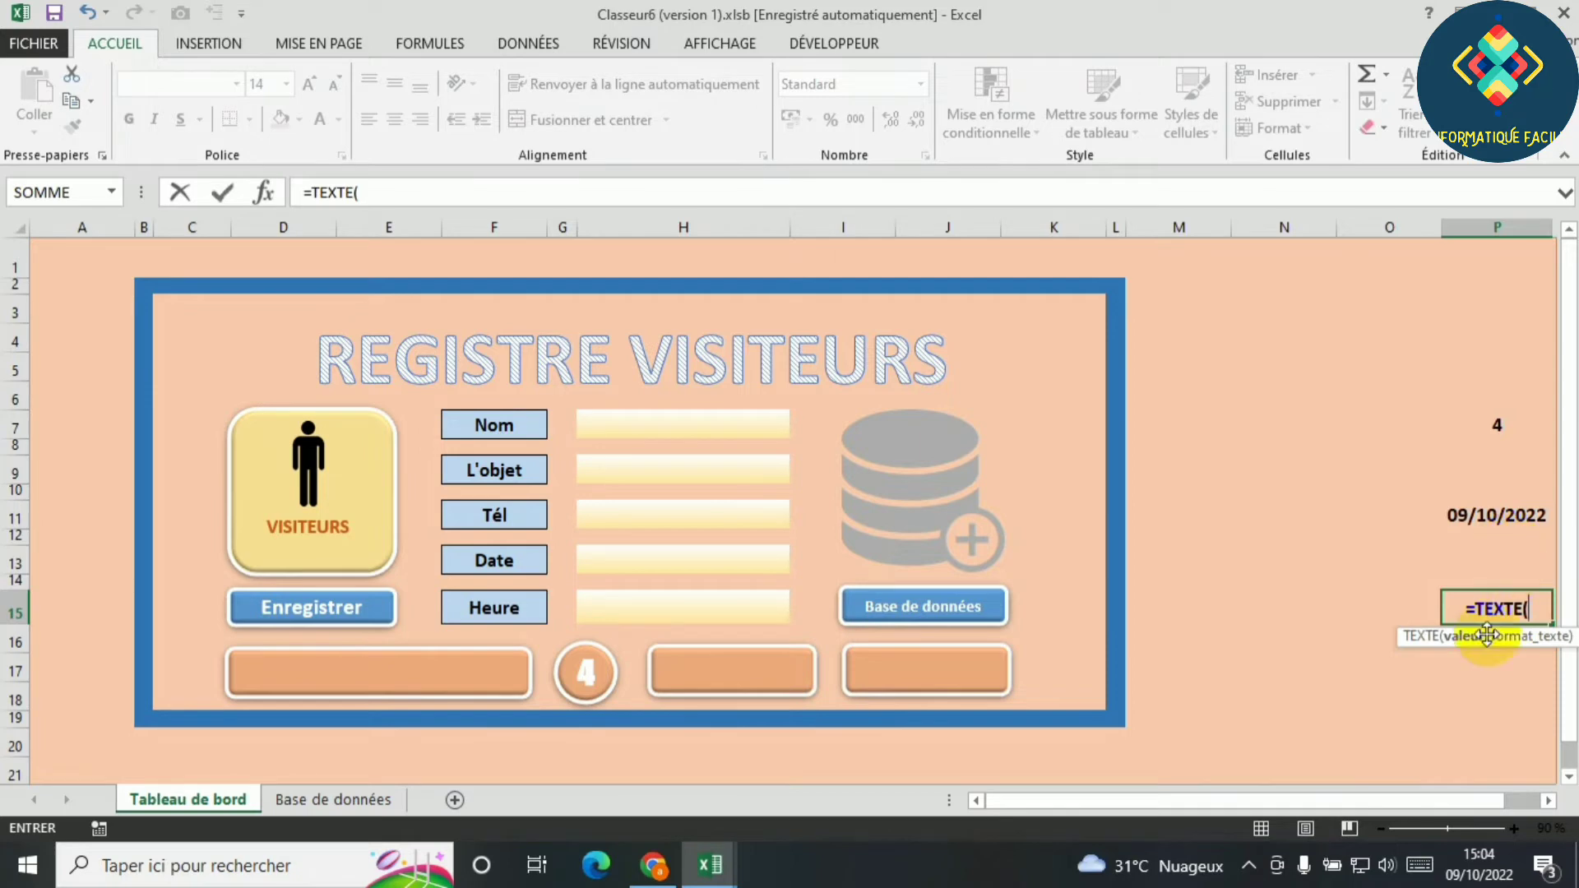
{"action": "left_click", "coordinate": [1509, 512]}
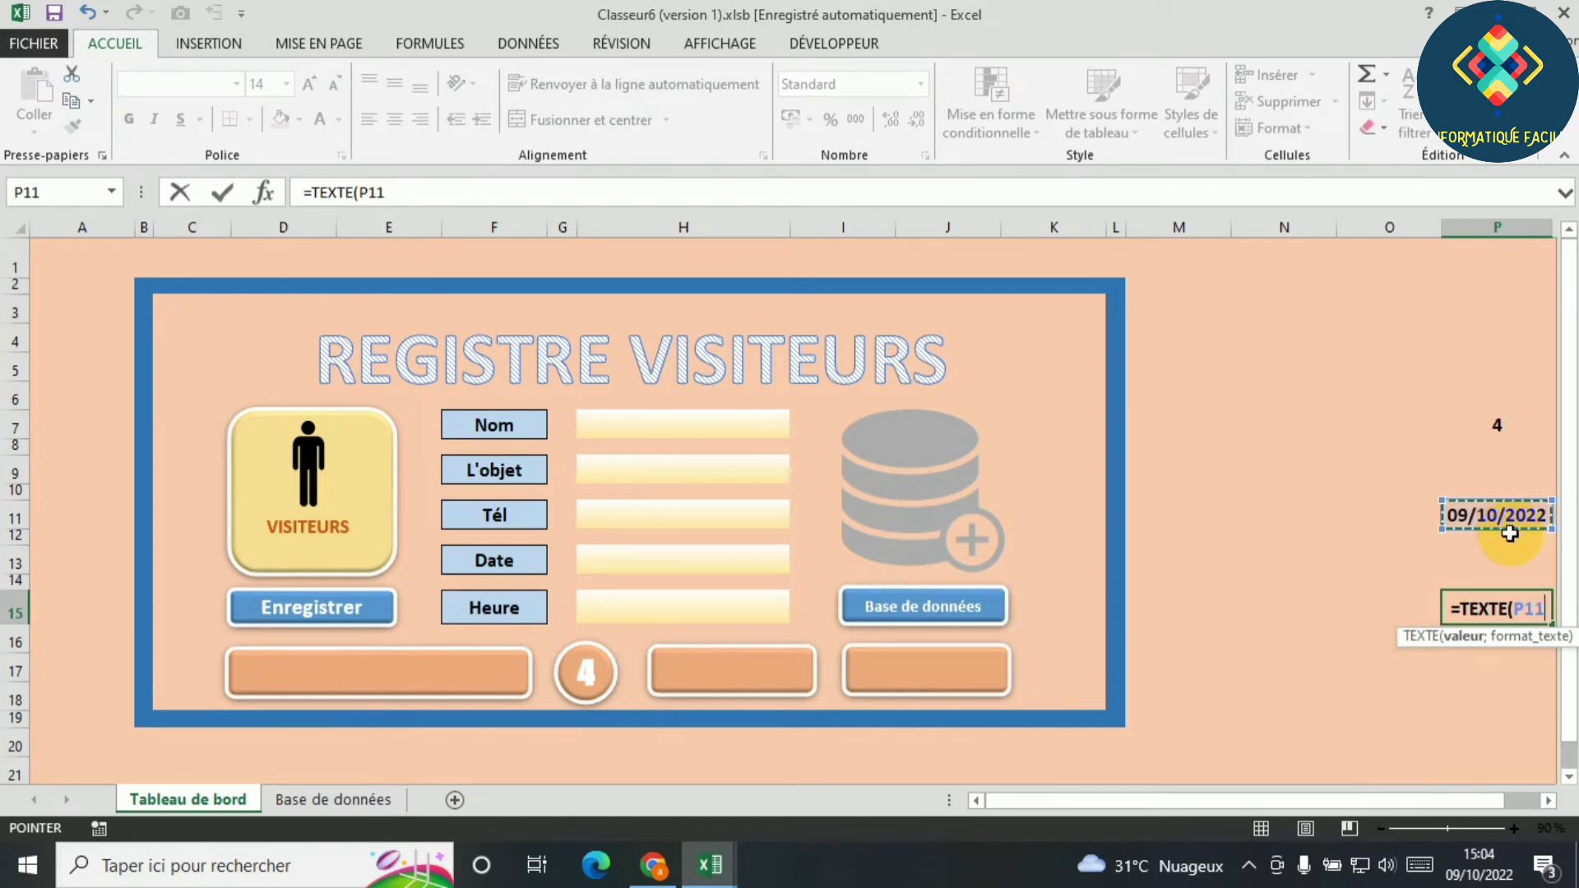
{"action": "type", "text": ";"}
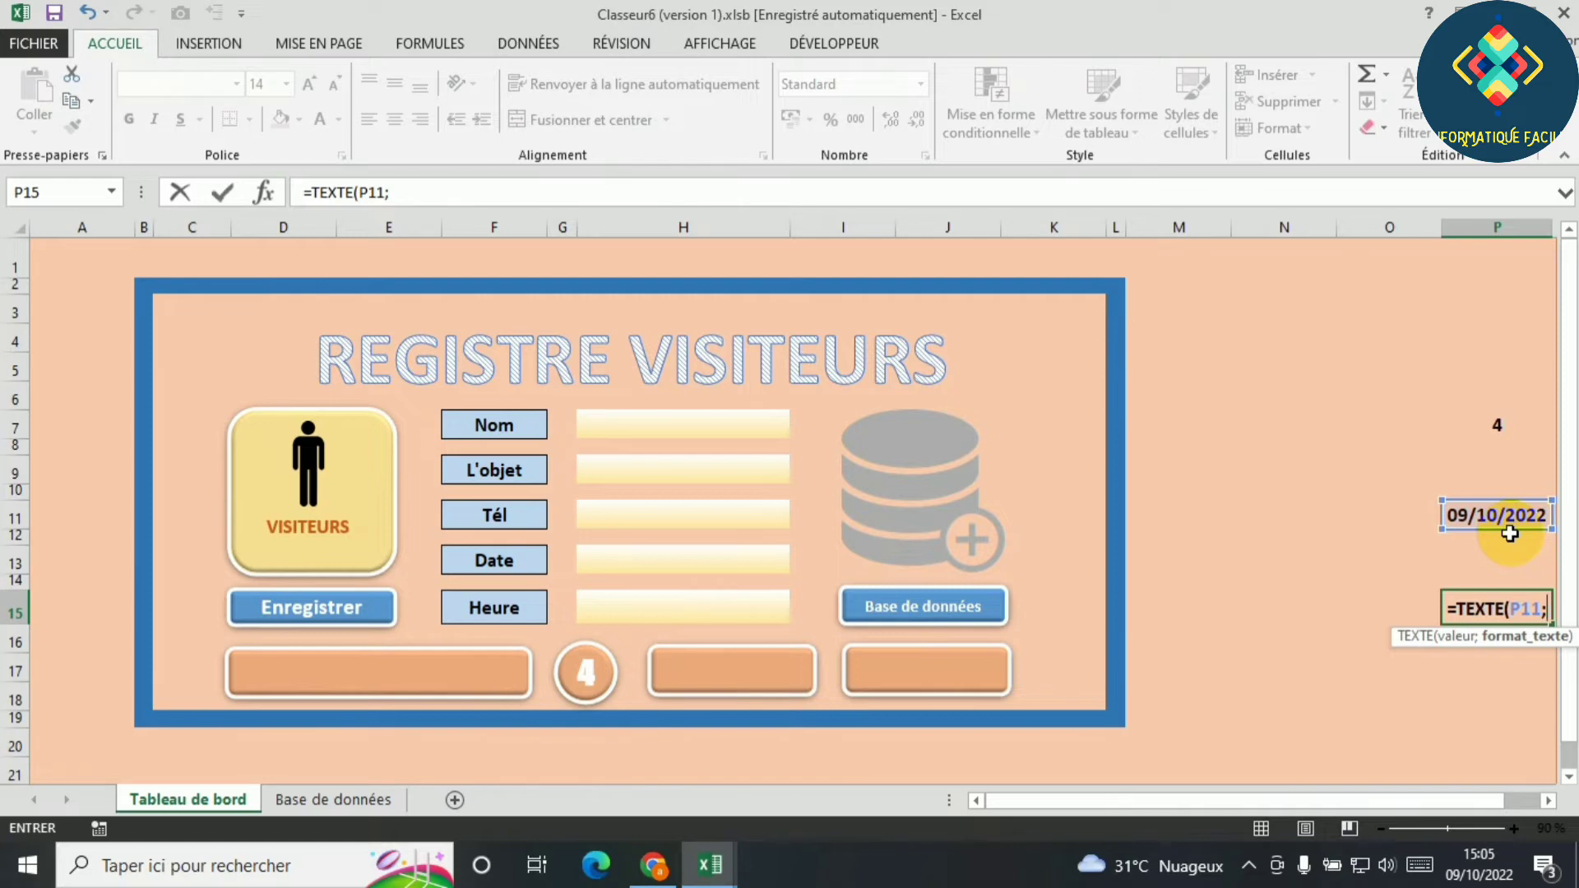
{"action": "type", "text": "\""}
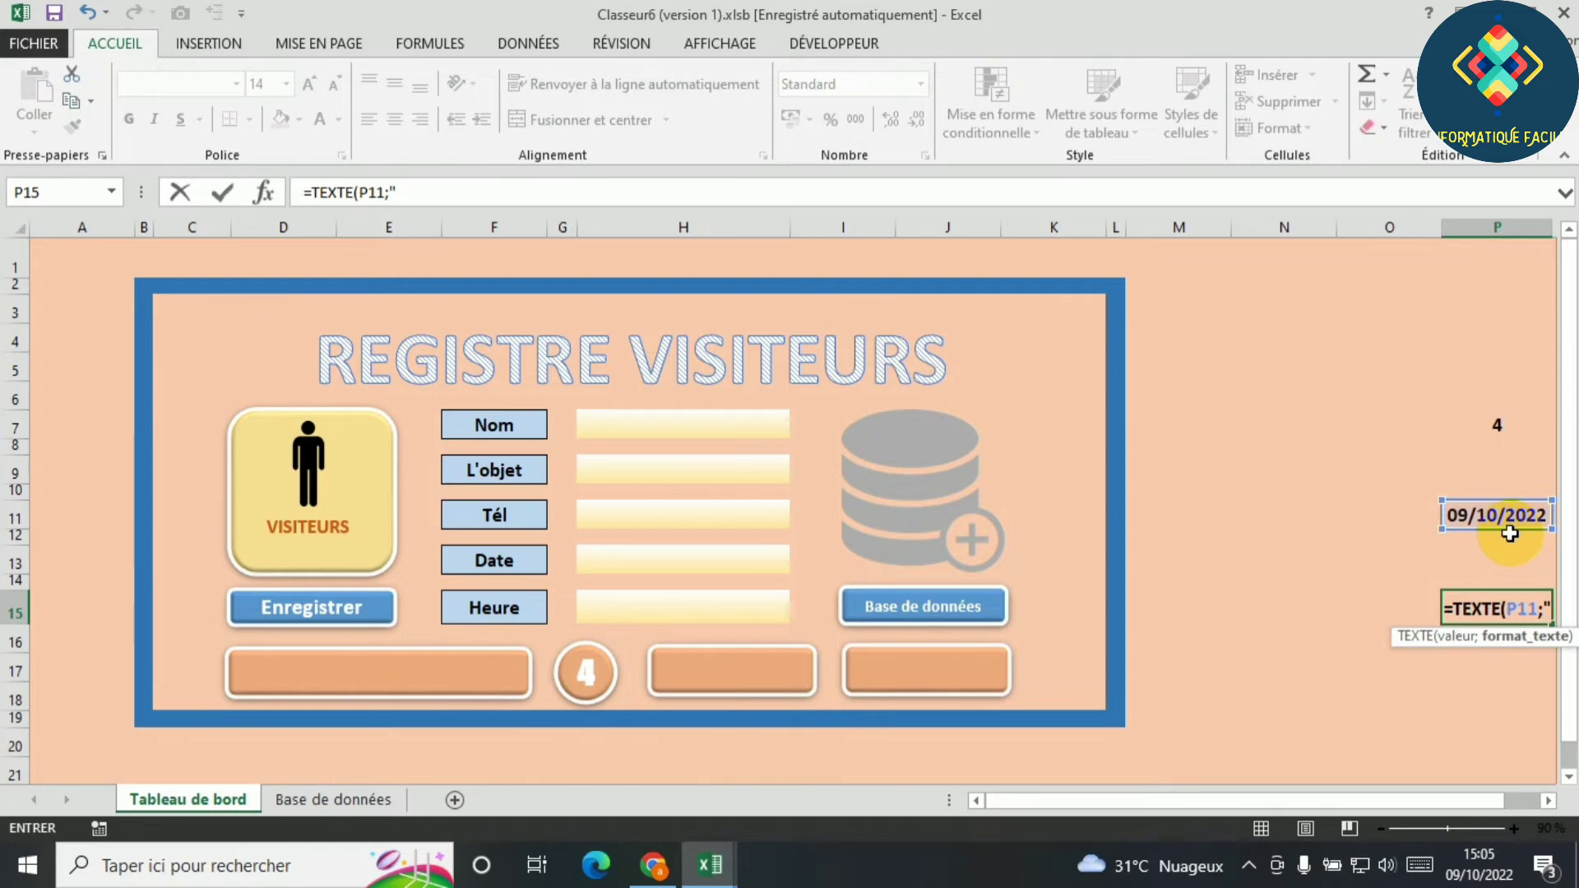
{"action": "type", "text": "jjjj"}
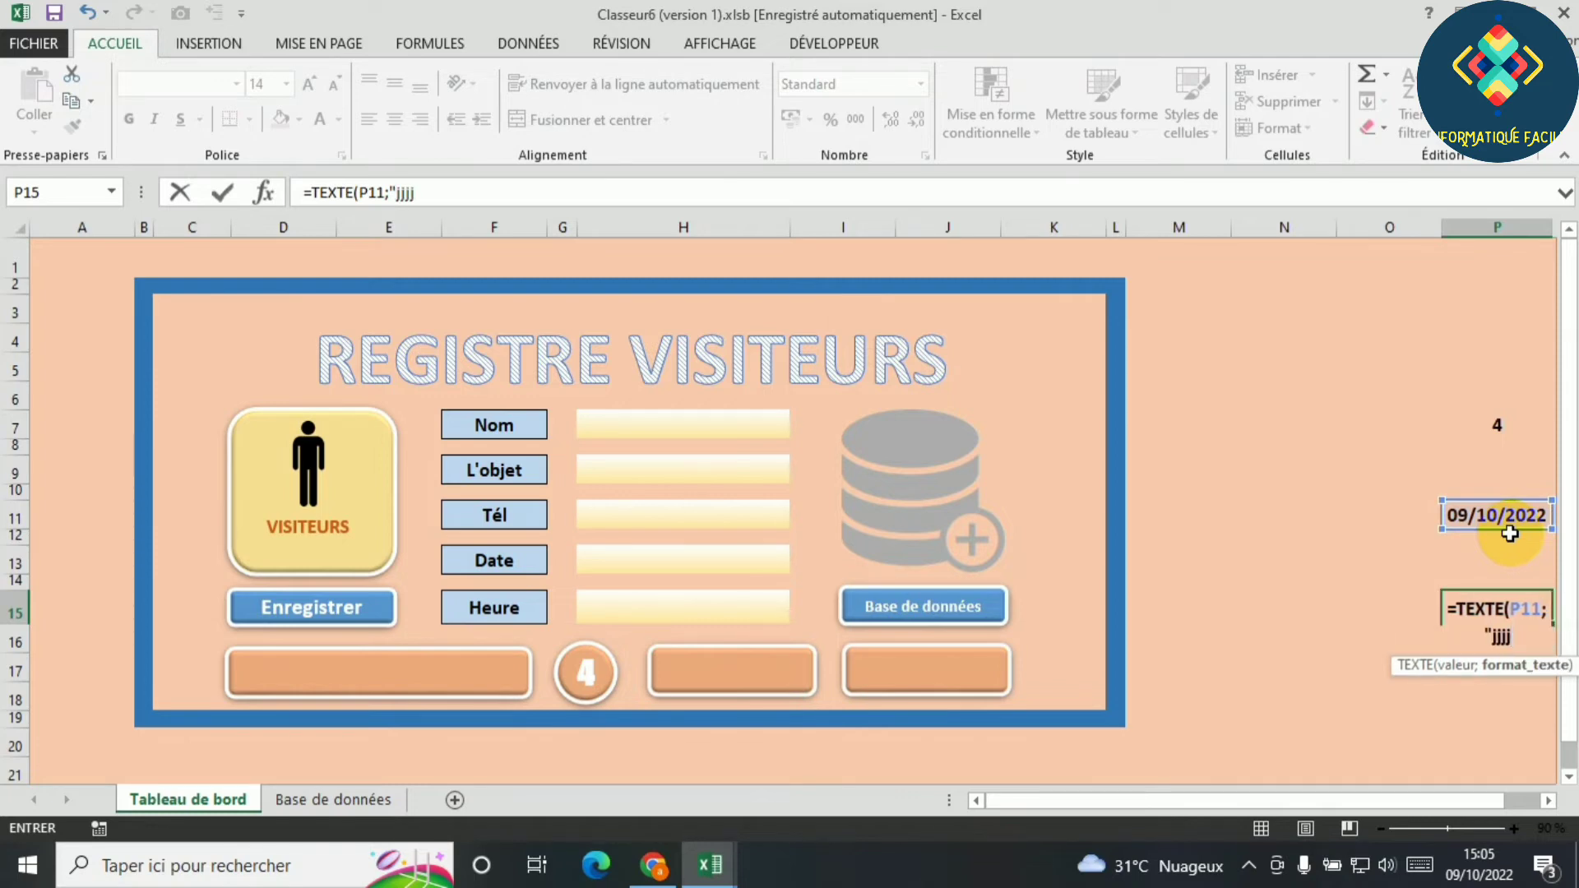
{"action": "type", "text": "\""}
{"action": "type", "text": ")"}
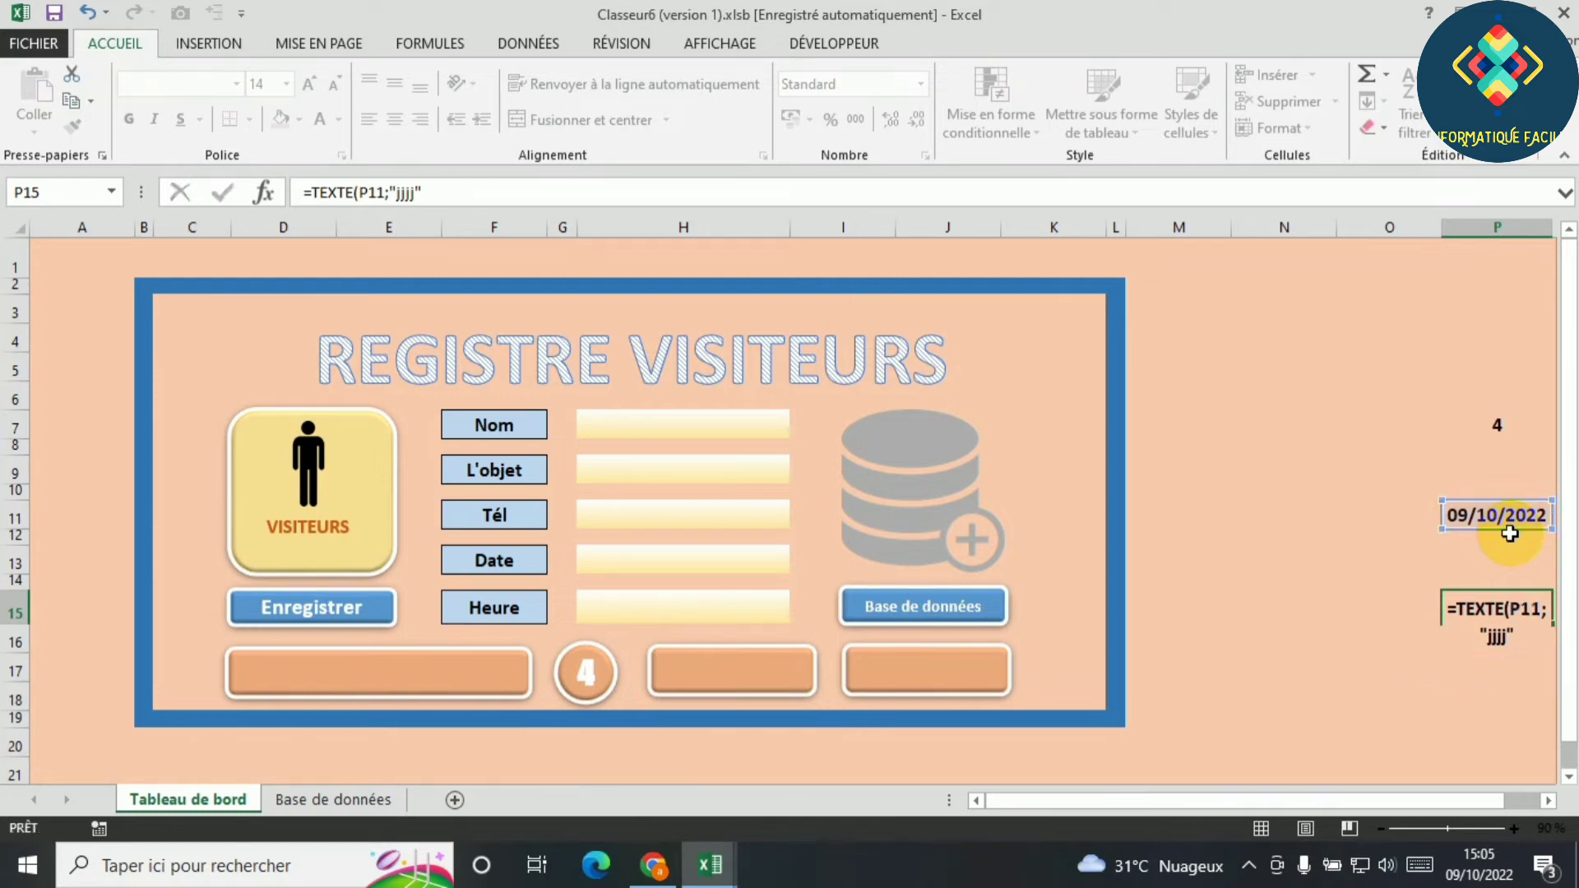
{"action": "key", "text": "Return"}
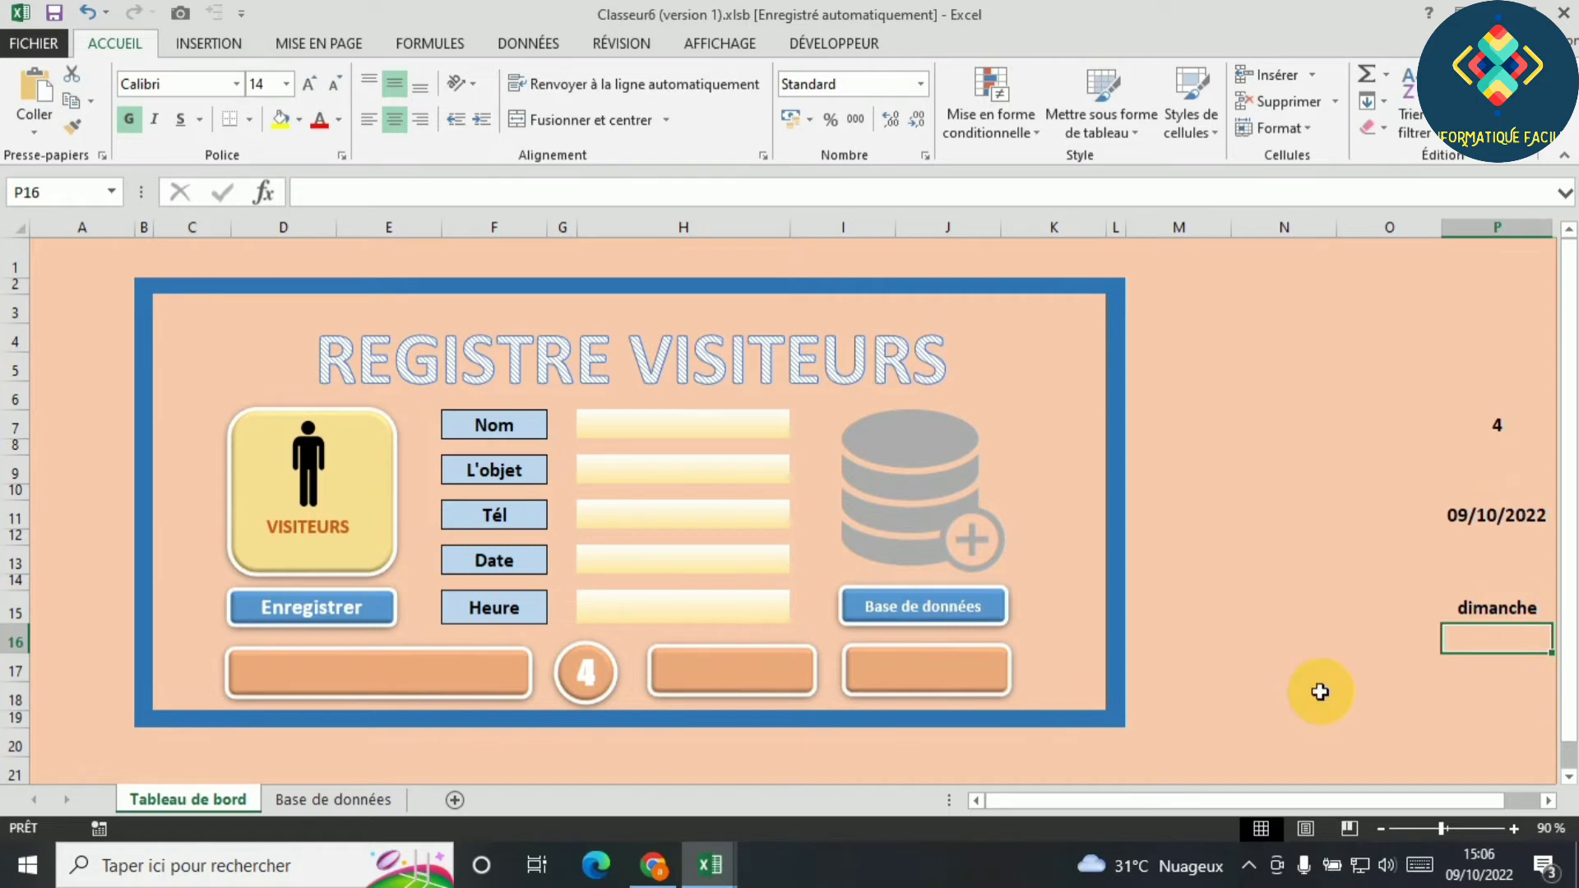
Link the middle orange rectangle to cell P11 with =$P$11 so it shows 09/10/2022.
{"action": "left_click", "coordinate": [714, 652]}
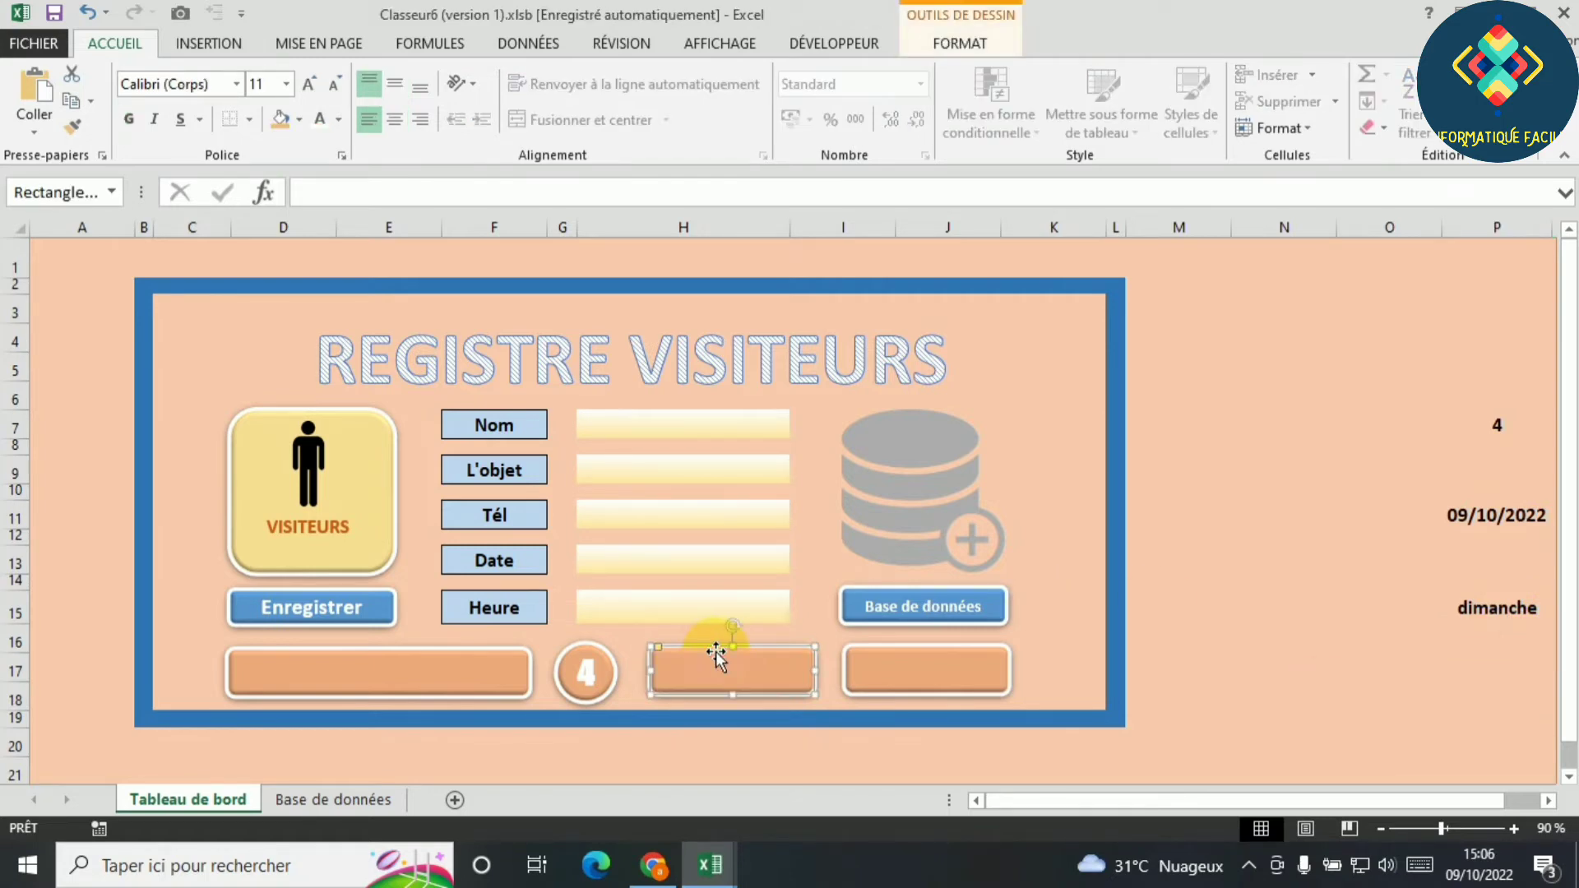
{"action": "left_click", "coordinate": [583, 193]}
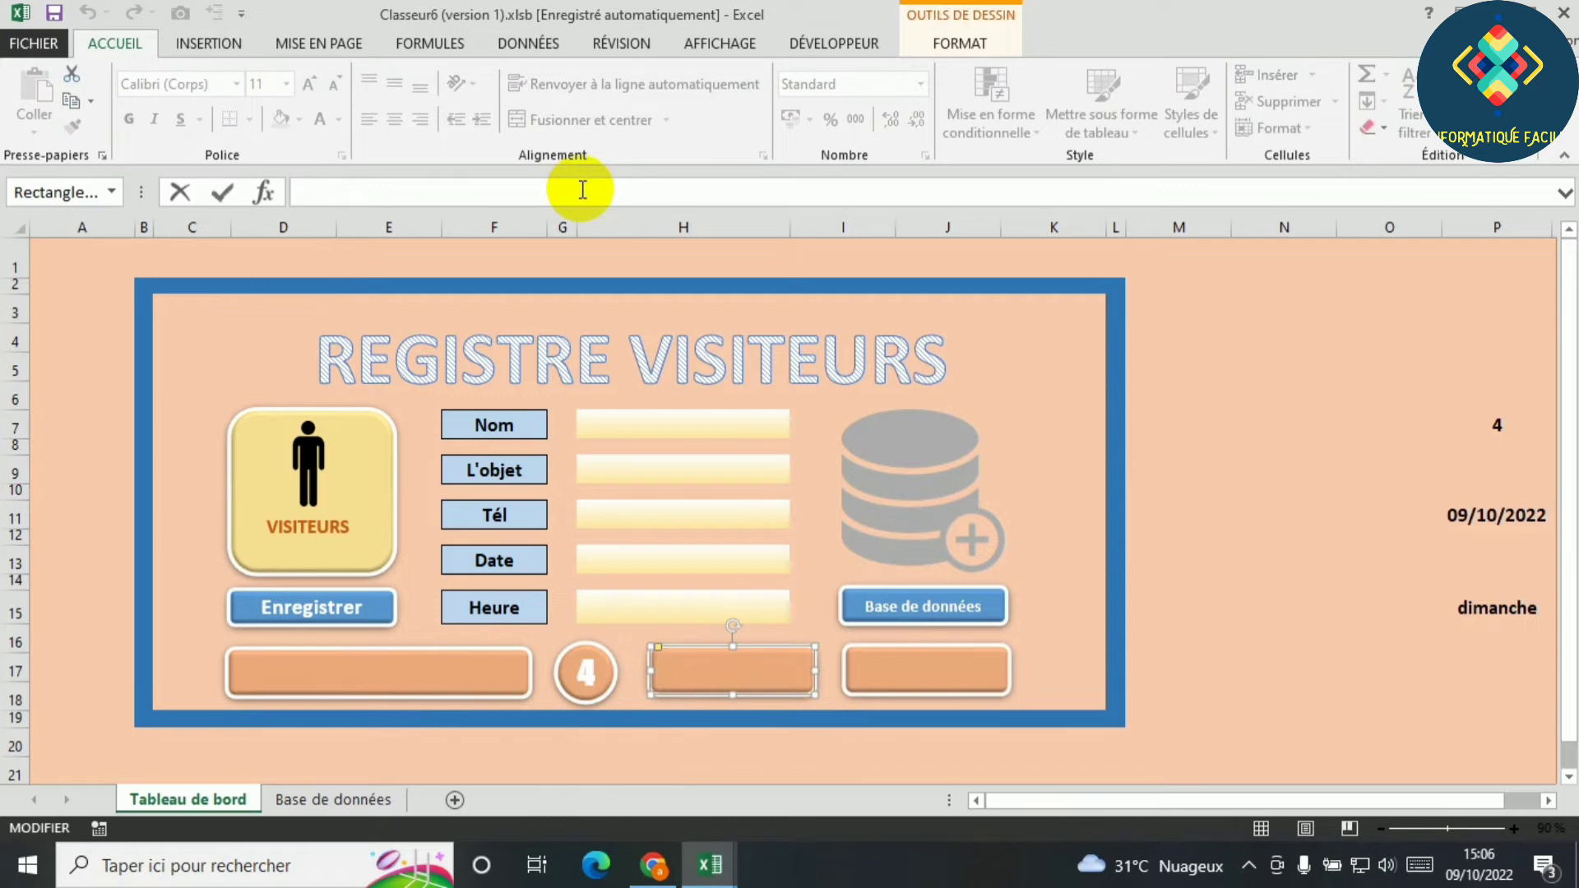
{"action": "type", "text": "="}
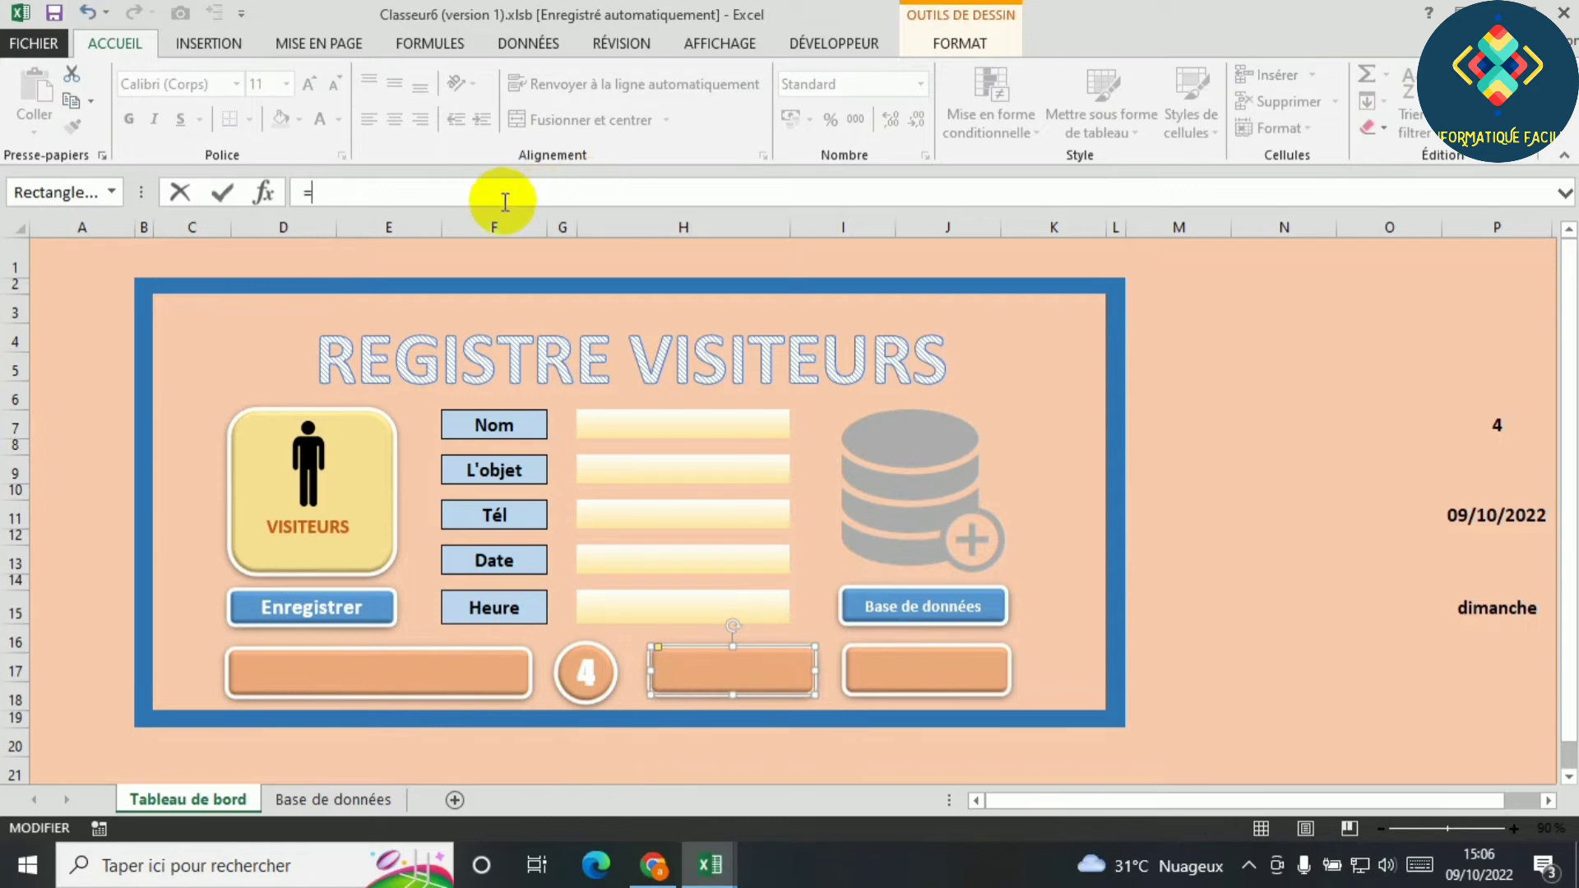
{"action": "left_click", "coordinate": [1491, 517]}
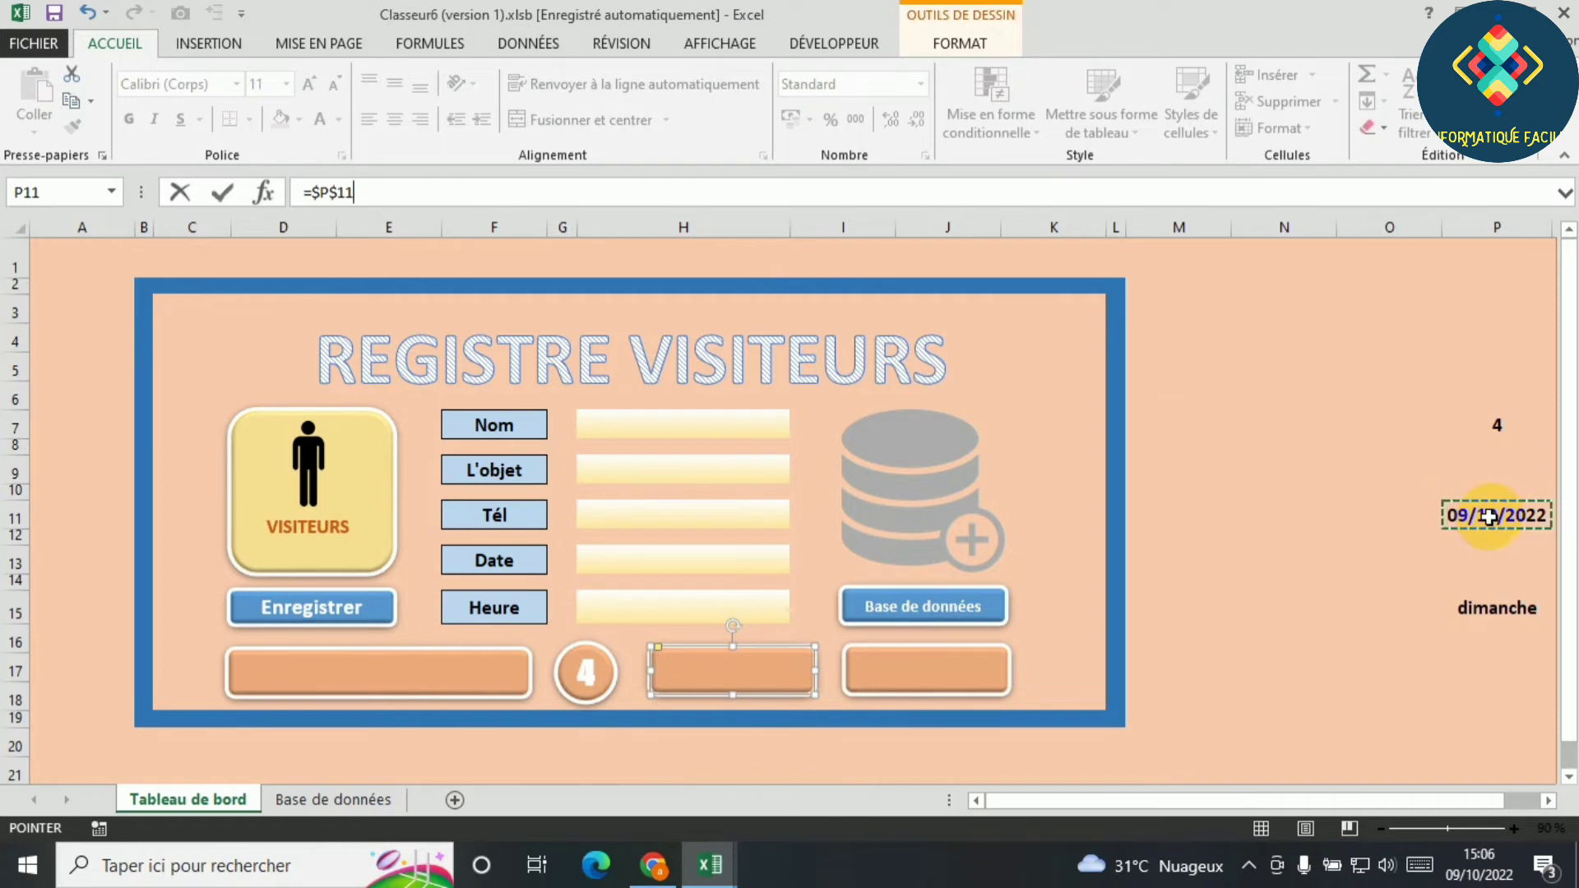
{"action": "key", "text": "Return"}
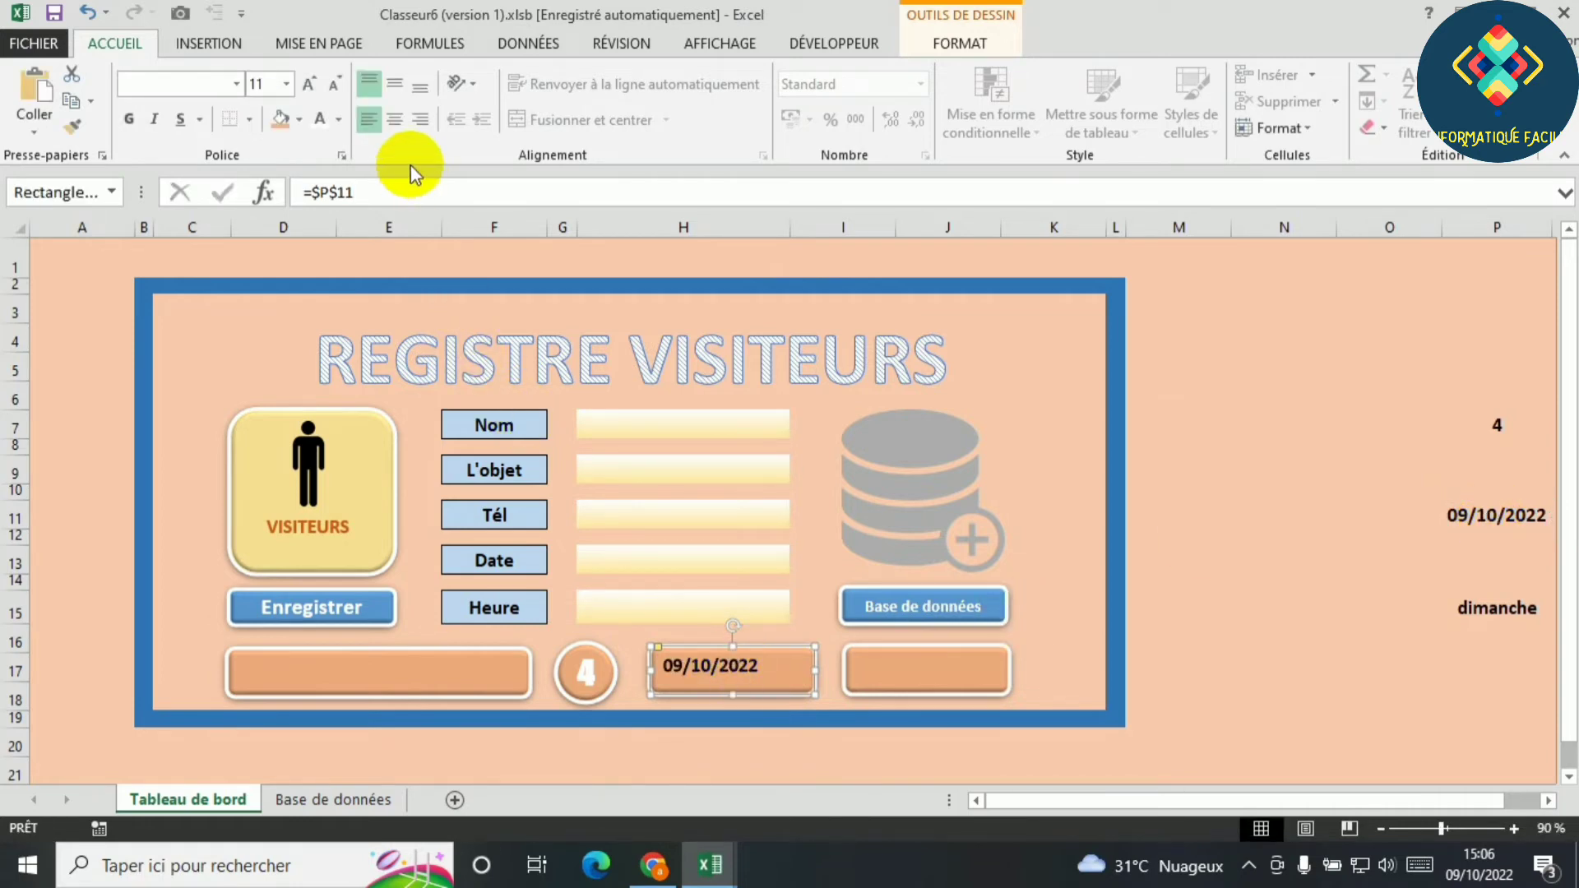
Centre the date vertically and horizontally, make it white and enlarge it to 18 point.
{"action": "left_click", "coordinate": [398, 131]}
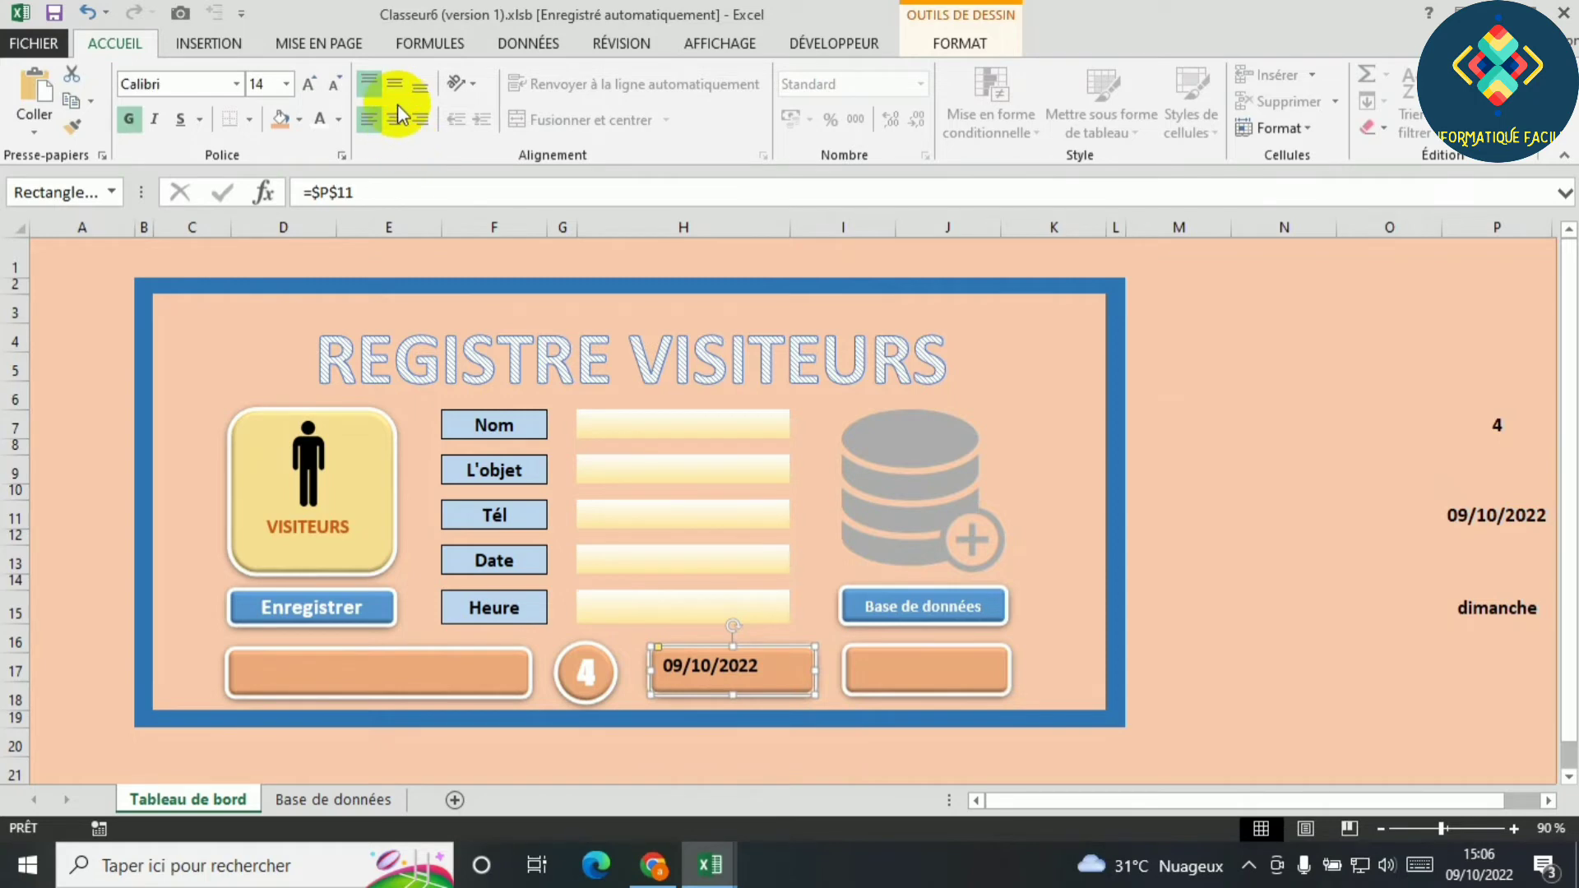
{"action": "left_click", "coordinate": [395, 89]}
{"action": "left_click", "coordinate": [397, 119]}
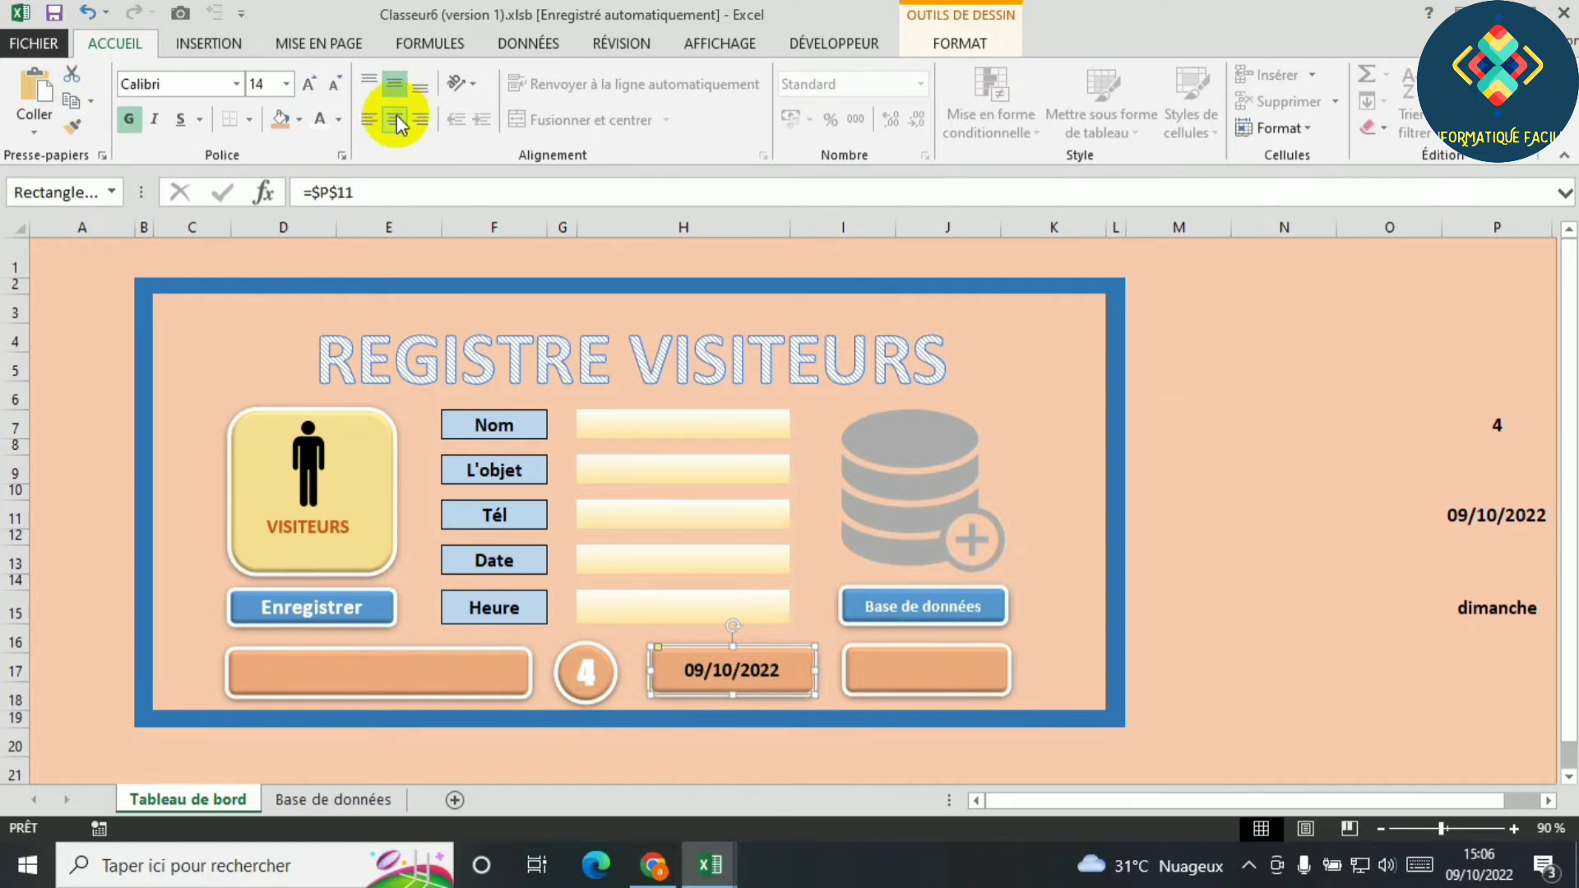
{"action": "left_click", "coordinate": [338, 119]}
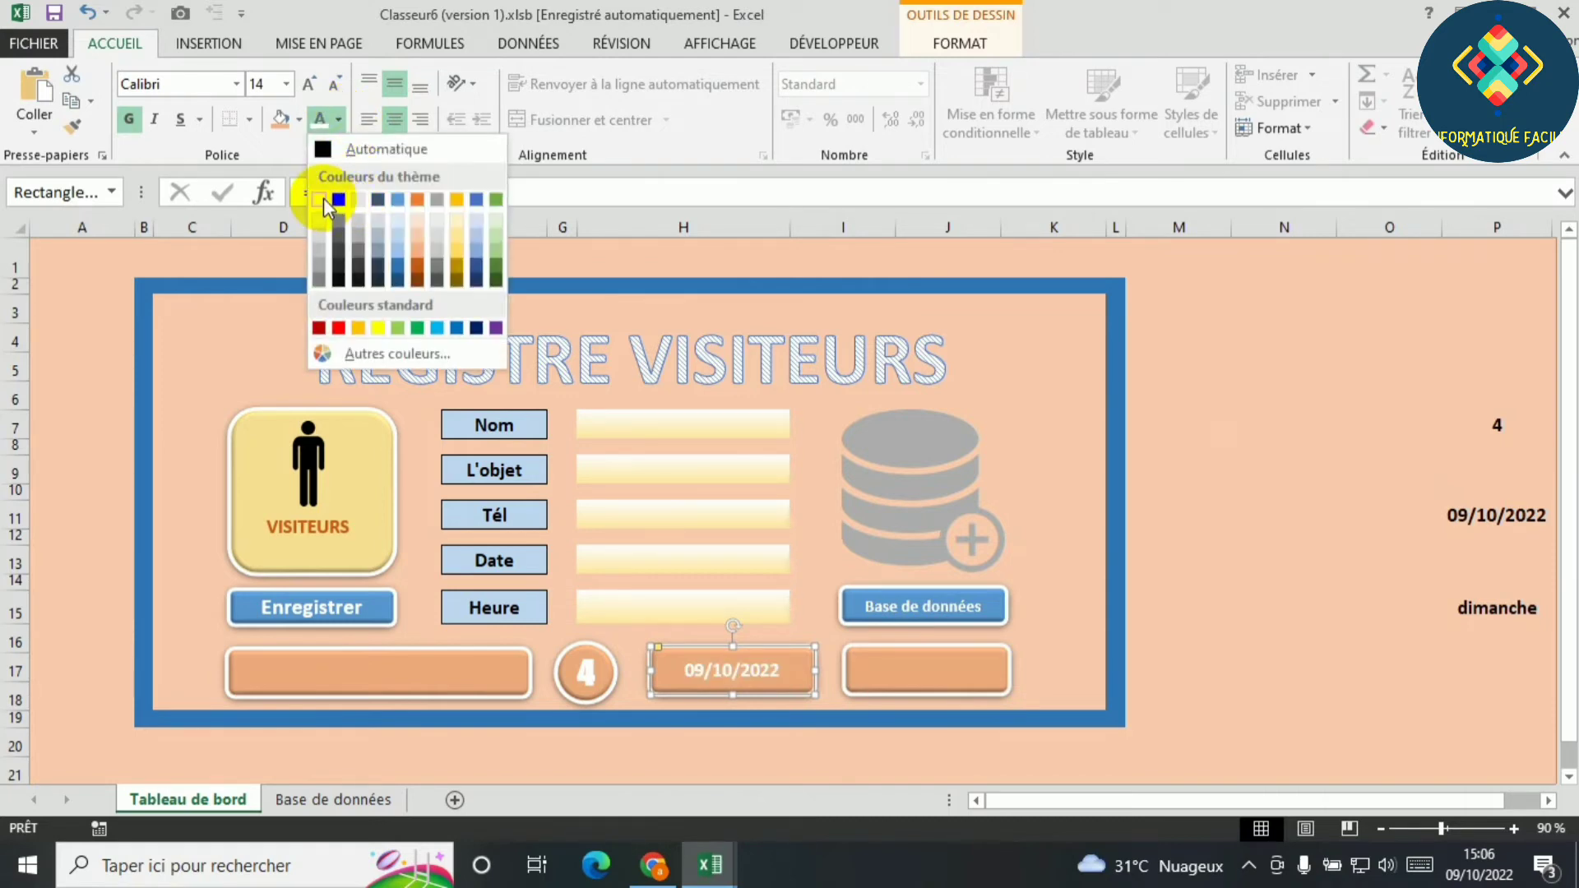
{"action": "left_click", "coordinate": [321, 200]}
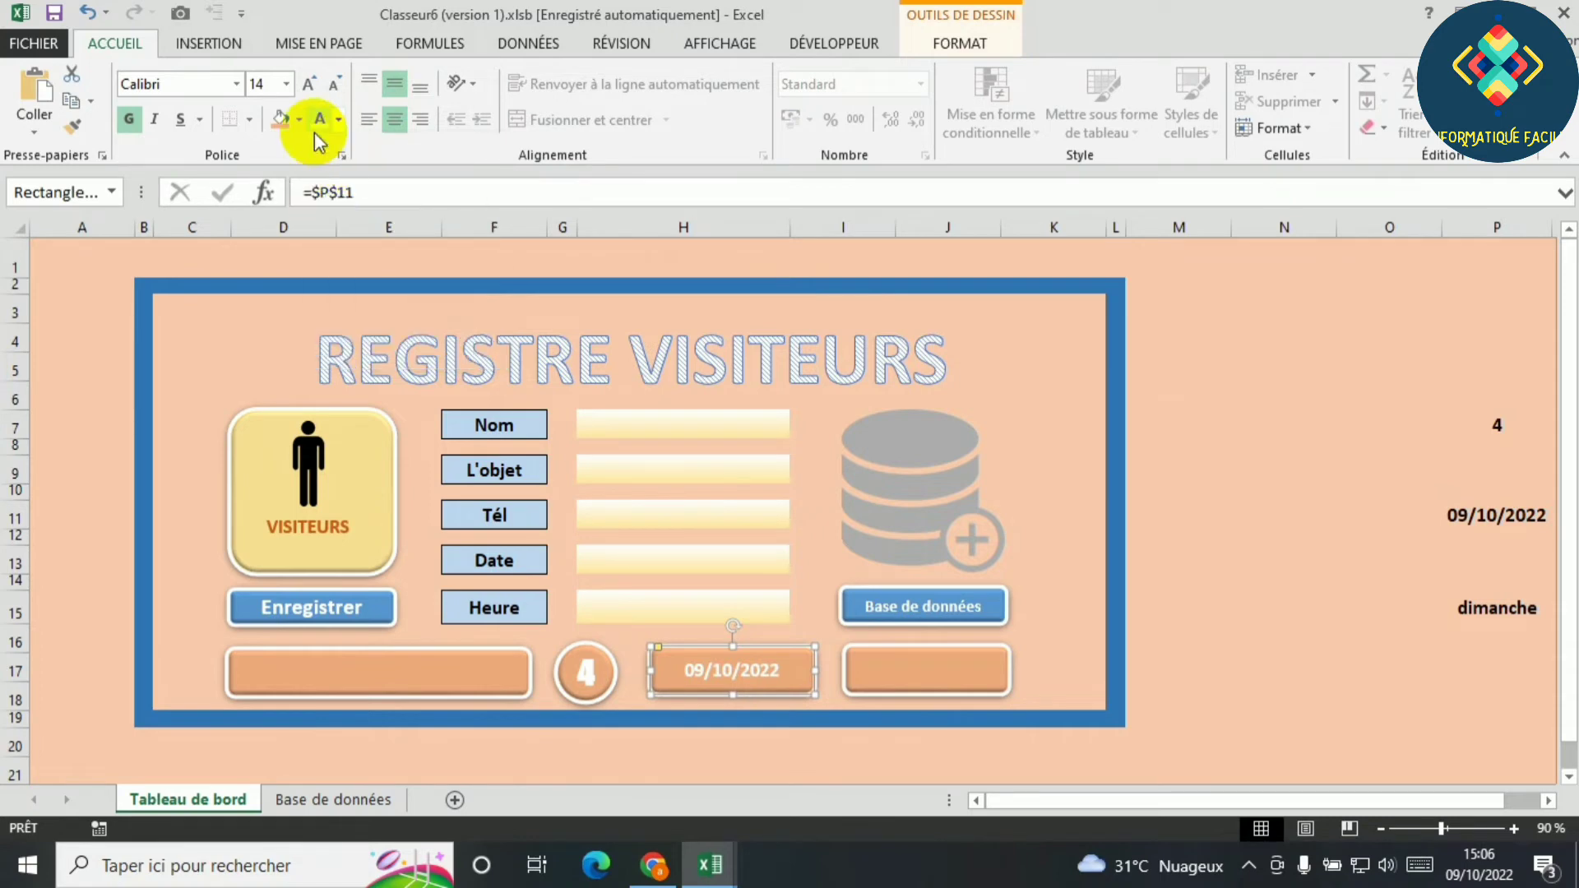
{"action": "left_click", "coordinate": [311, 87]}
{"action": "left_click", "coordinate": [310, 87]}
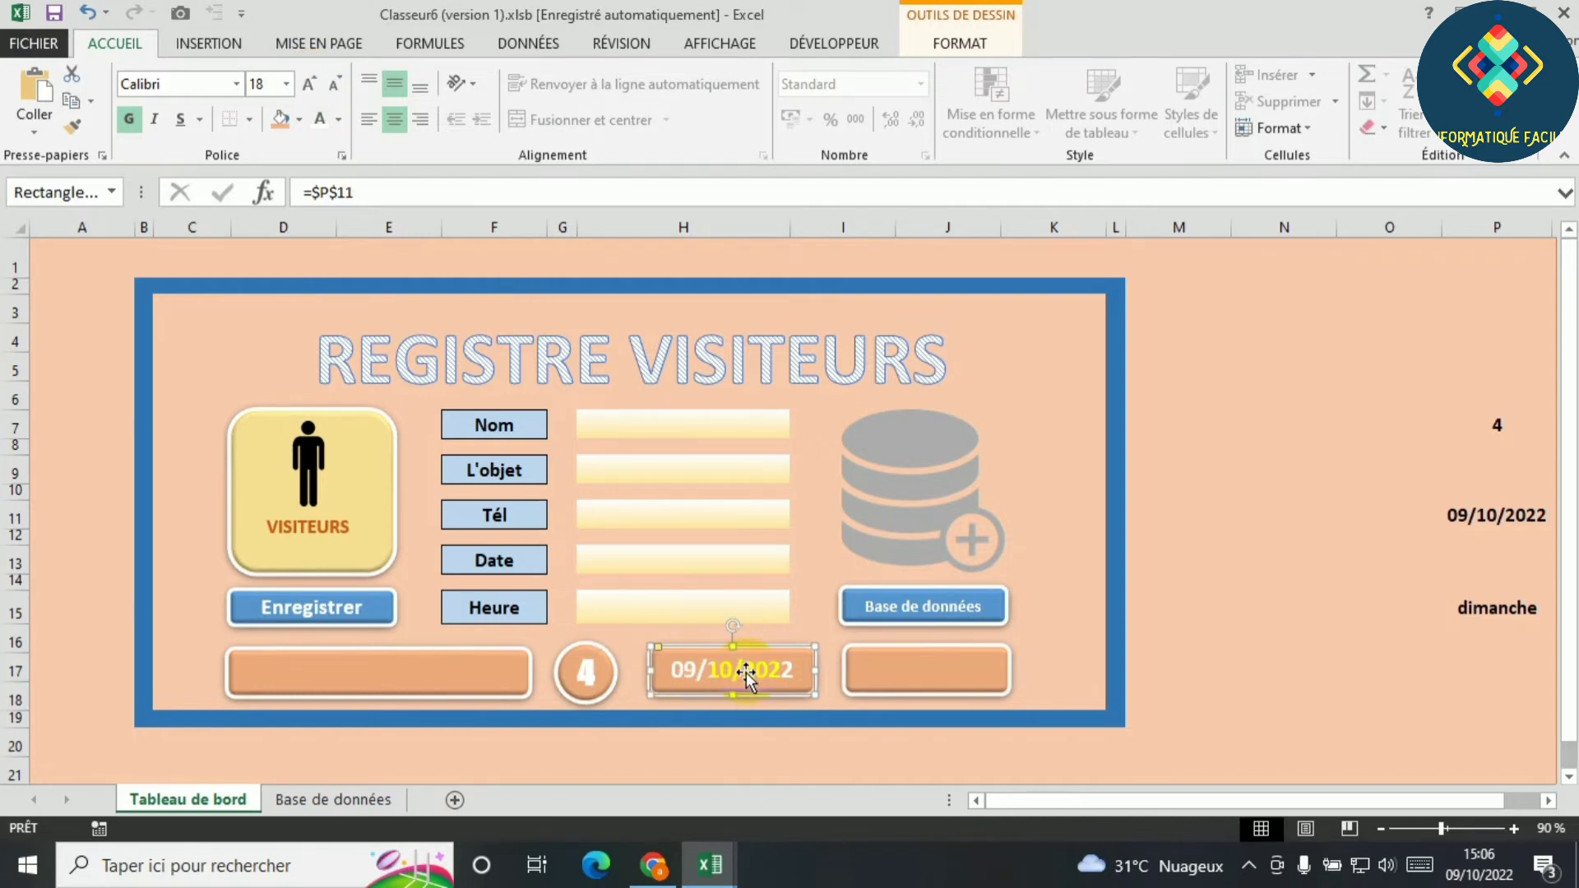
{"action": "left_click", "coordinate": [1221, 649]}
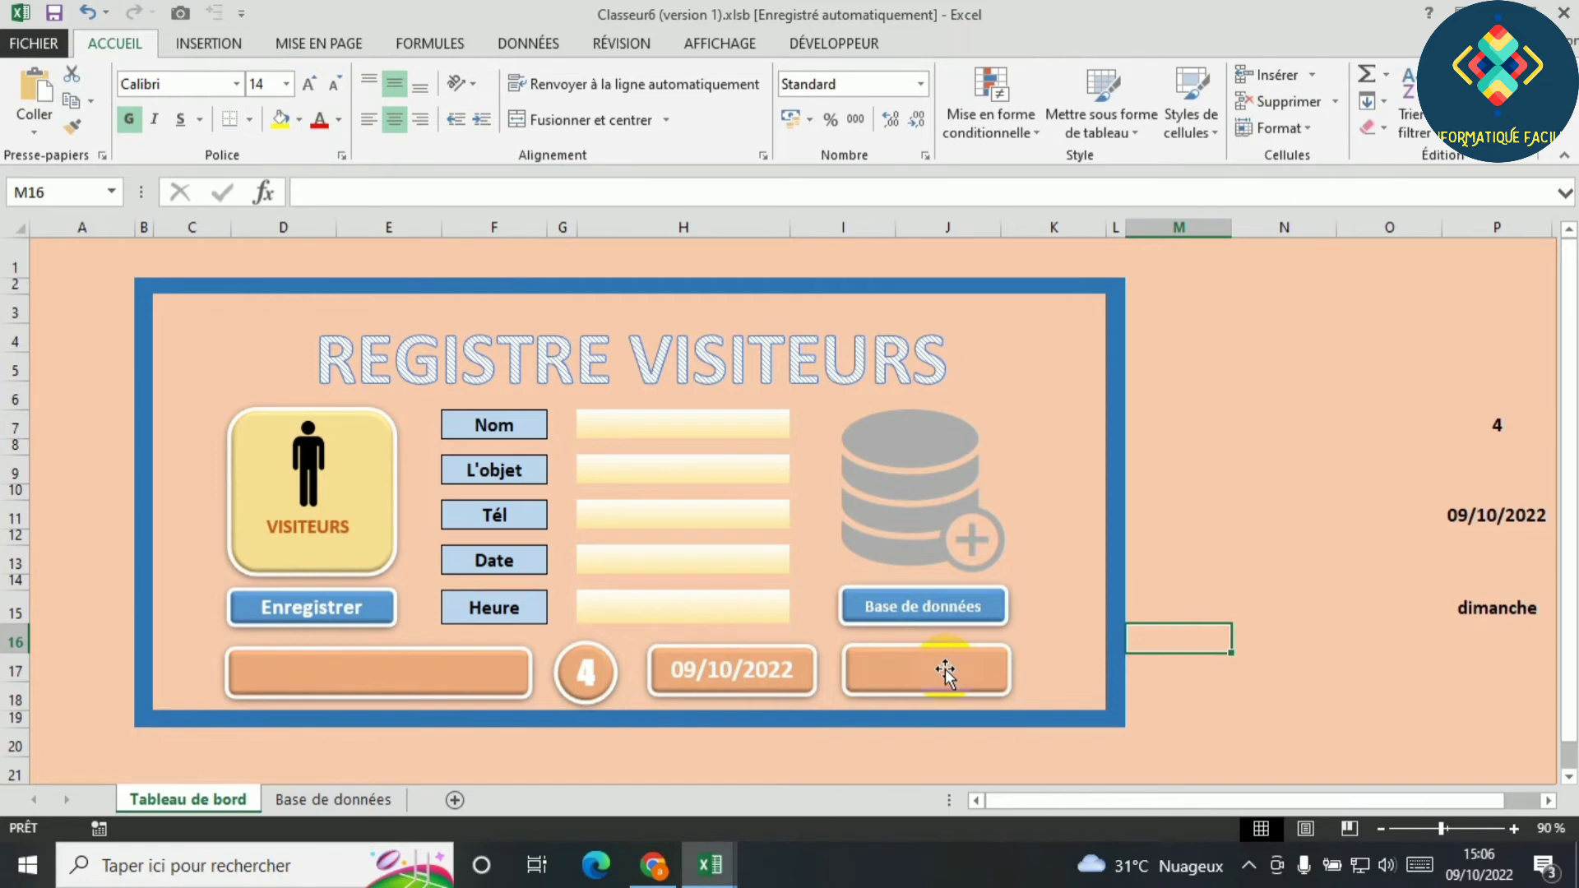
Link the right-hand orange box to cell P15 with =$P$15 so it shows dimanche.
{"action": "left_click", "coordinate": [945, 669]}
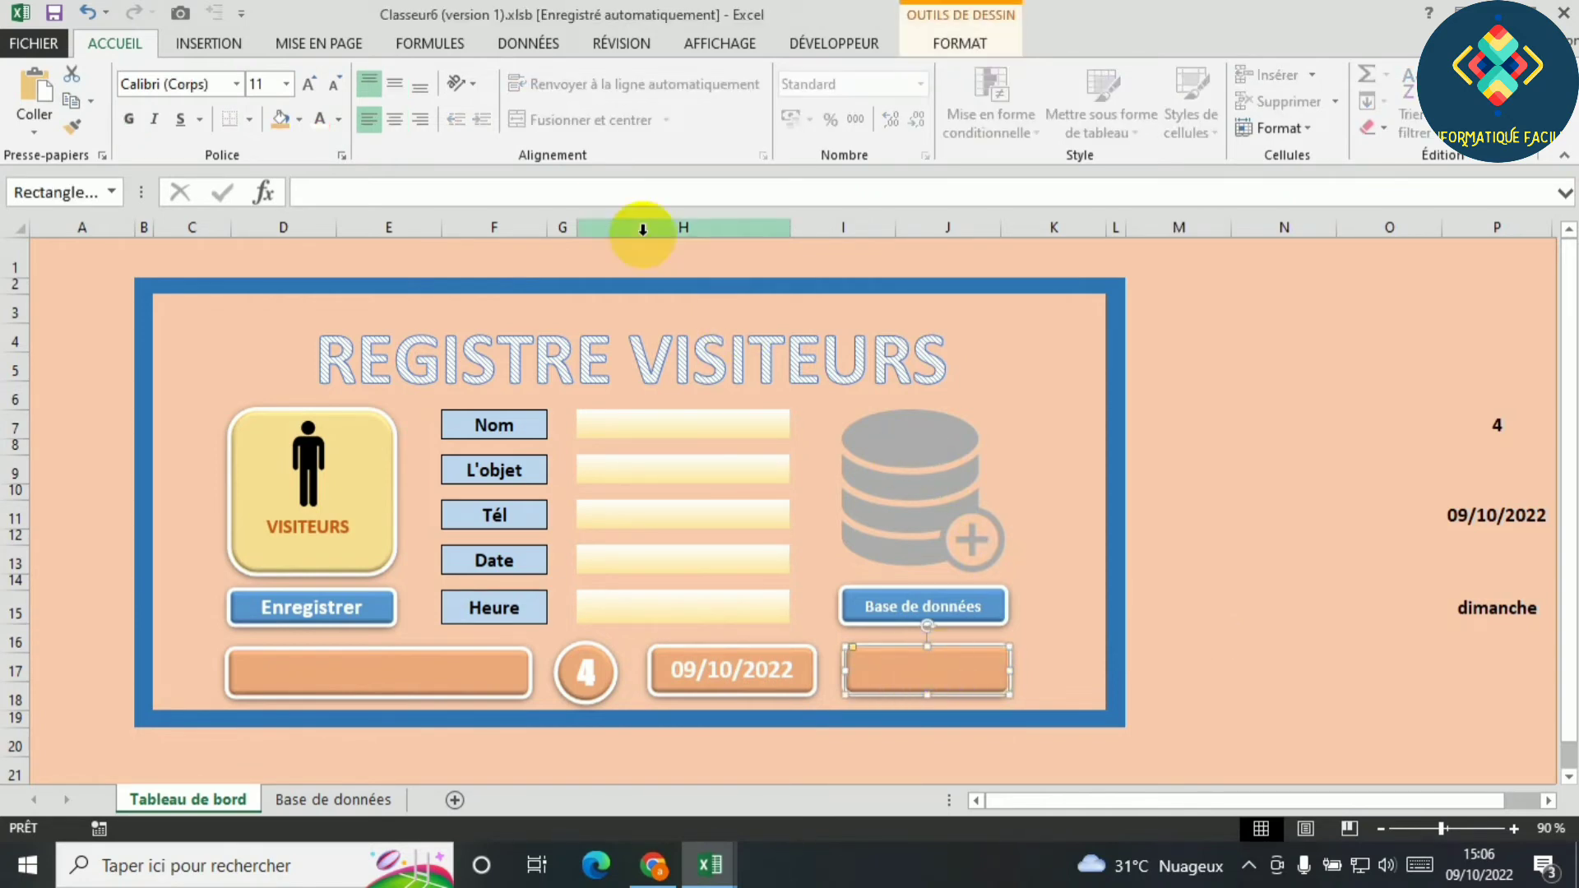
{"action": "left_click", "coordinate": [604, 192]}
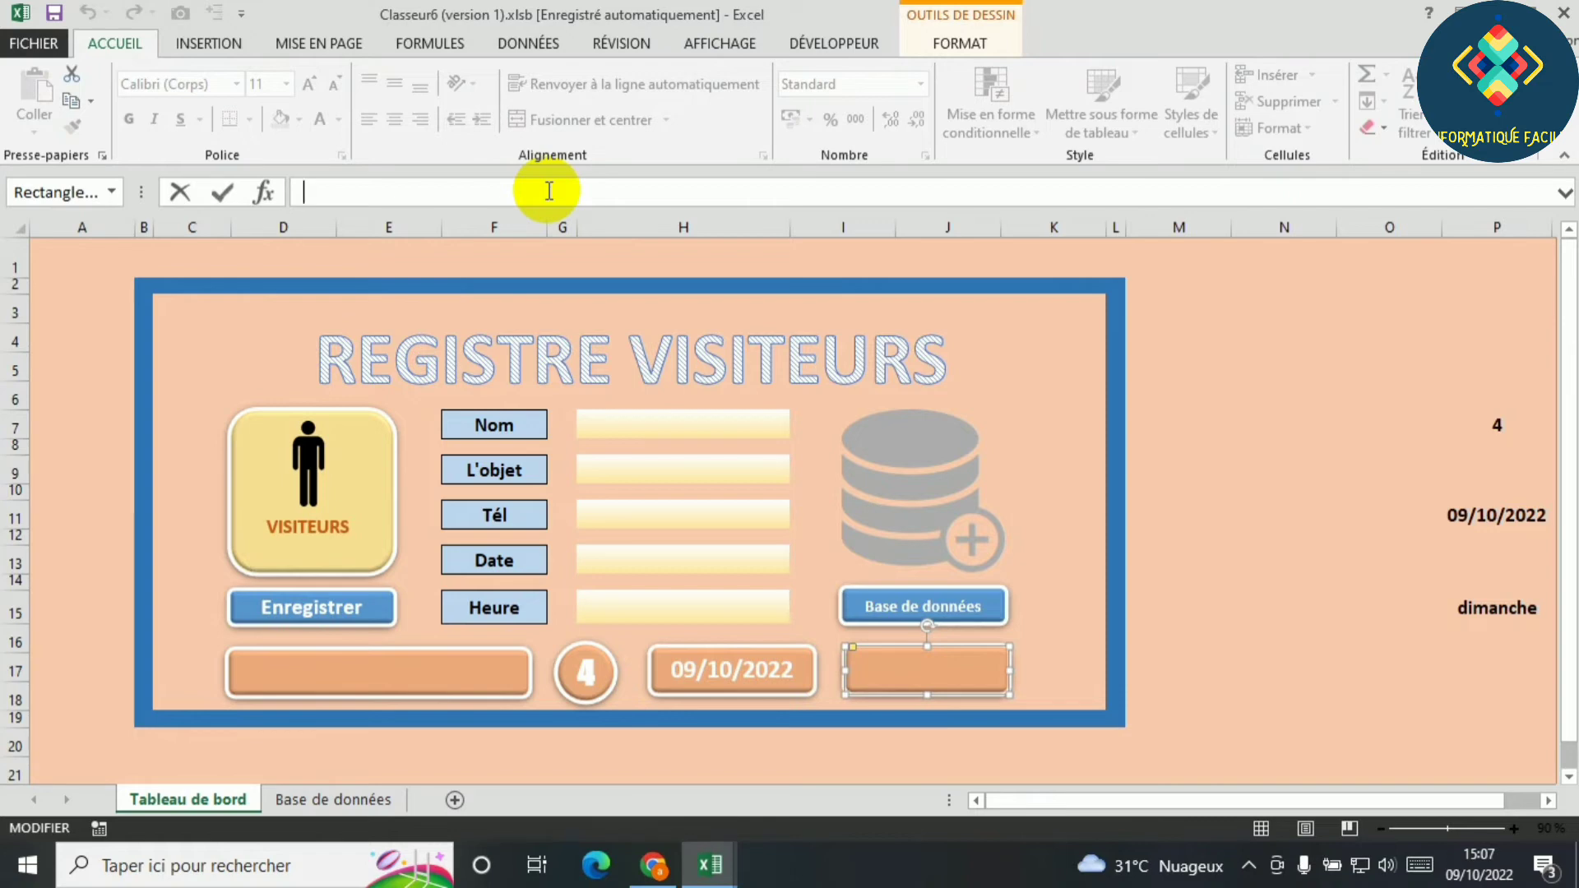
{"action": "type", "text": "="}
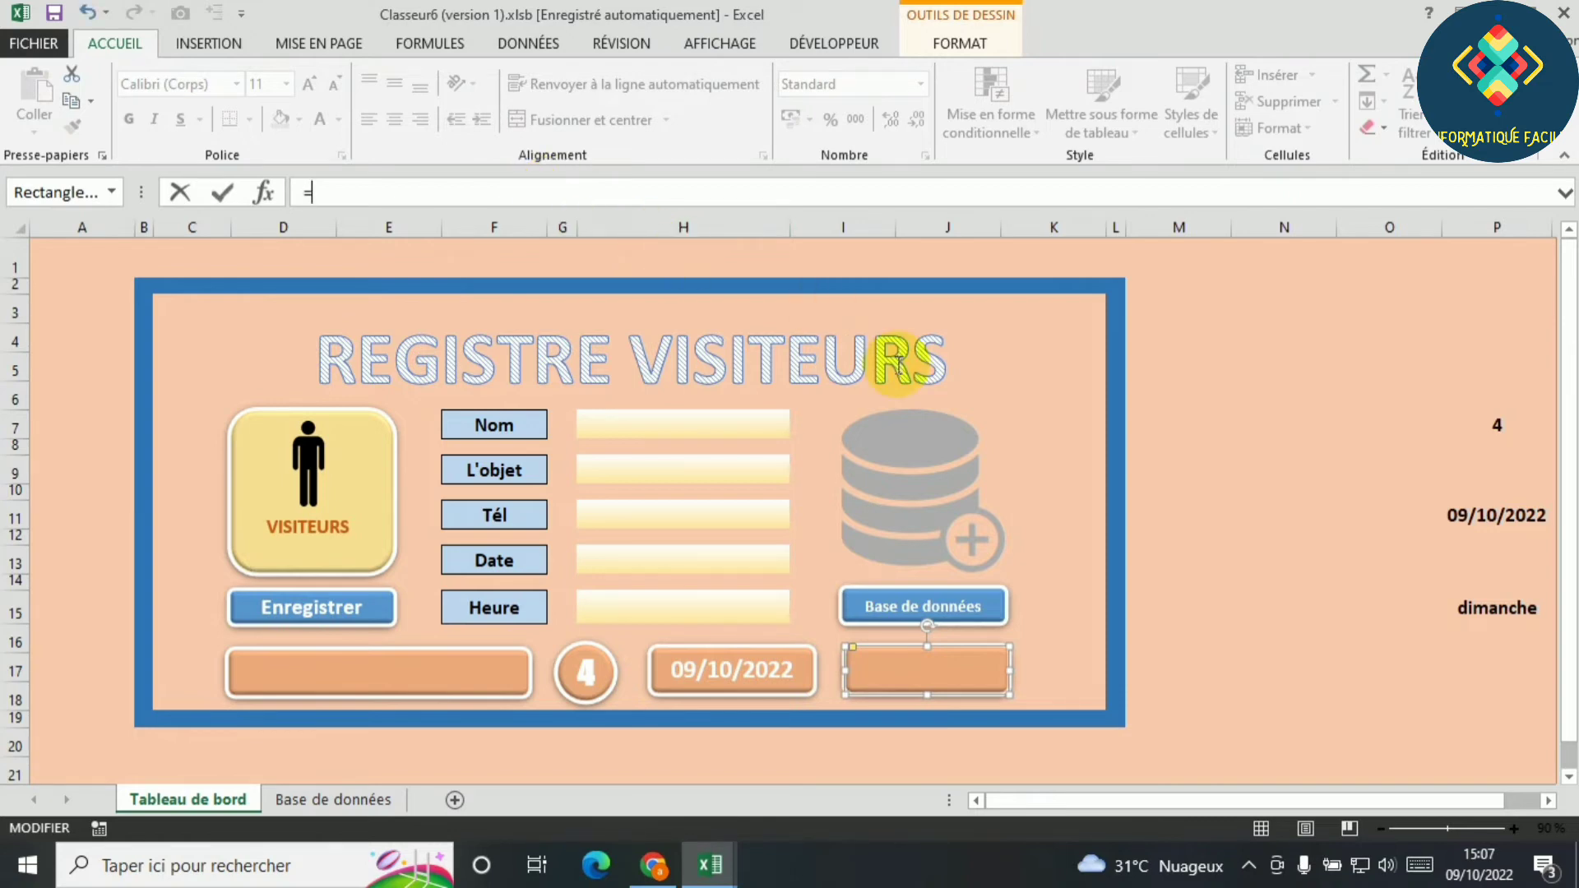
{"action": "left_click", "coordinate": [1496, 609]}
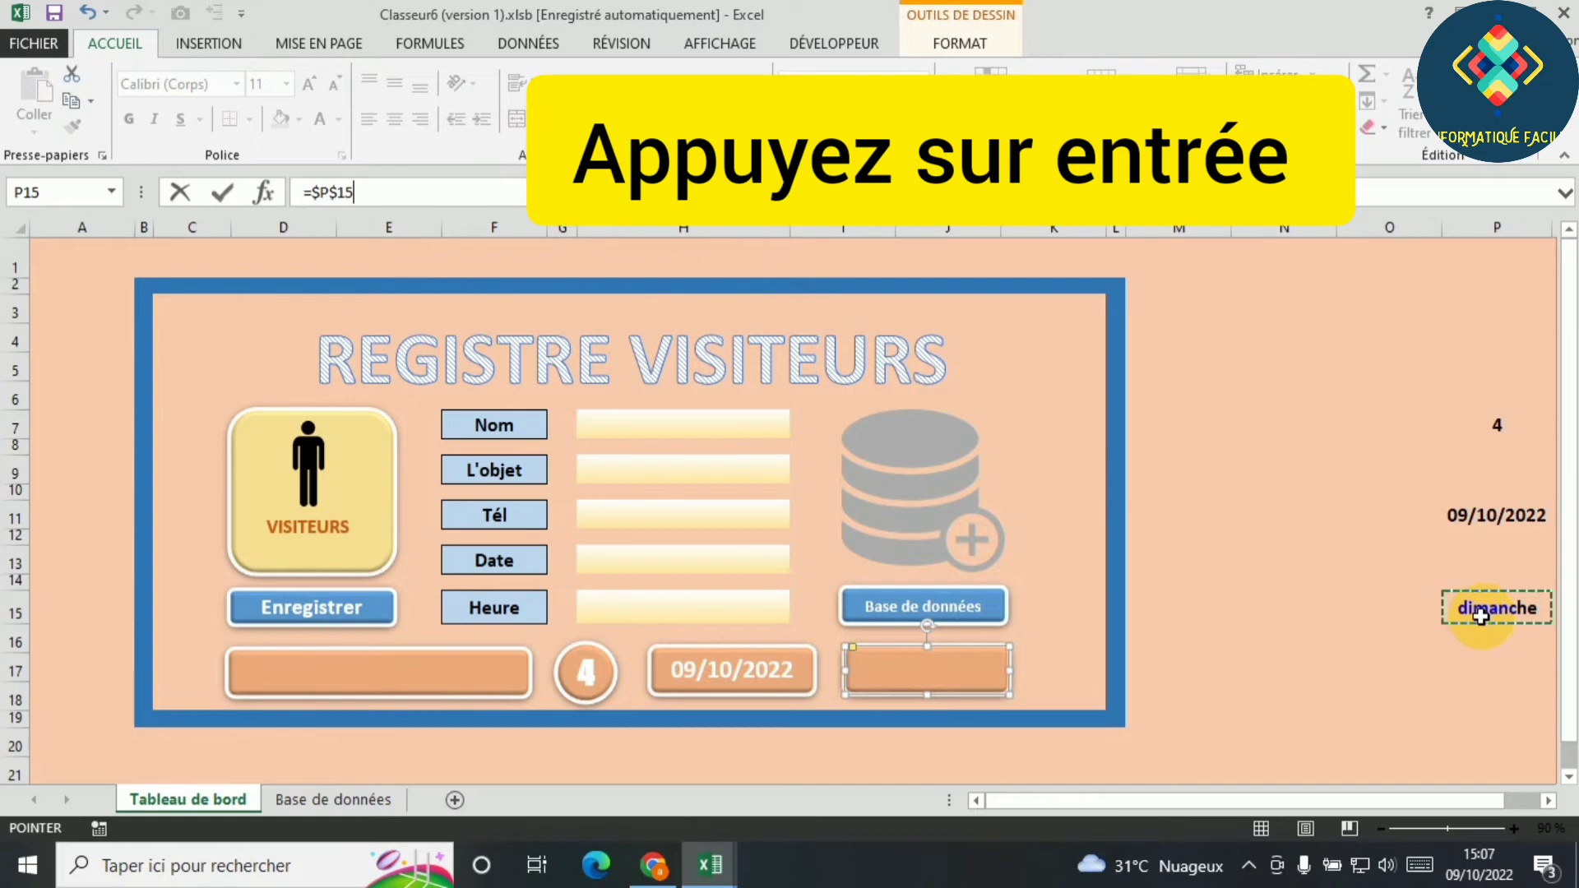
{"action": "key", "text": "Return"}
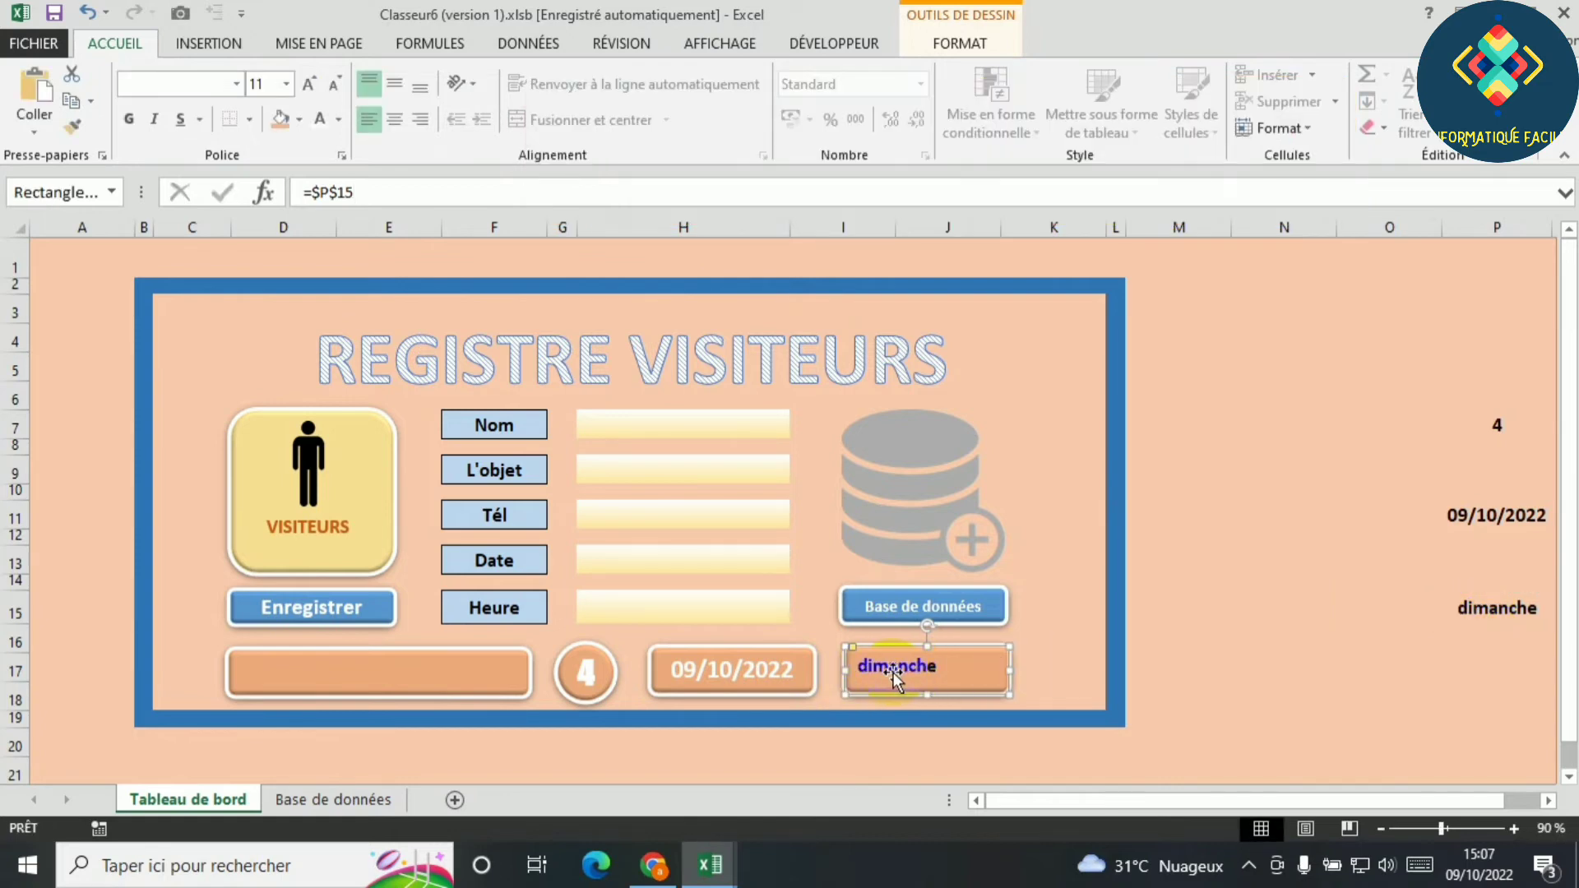
Centre dimanche both ways, colour it white and enlarge it to 24 point.
{"action": "left_click", "coordinate": [397, 78]}
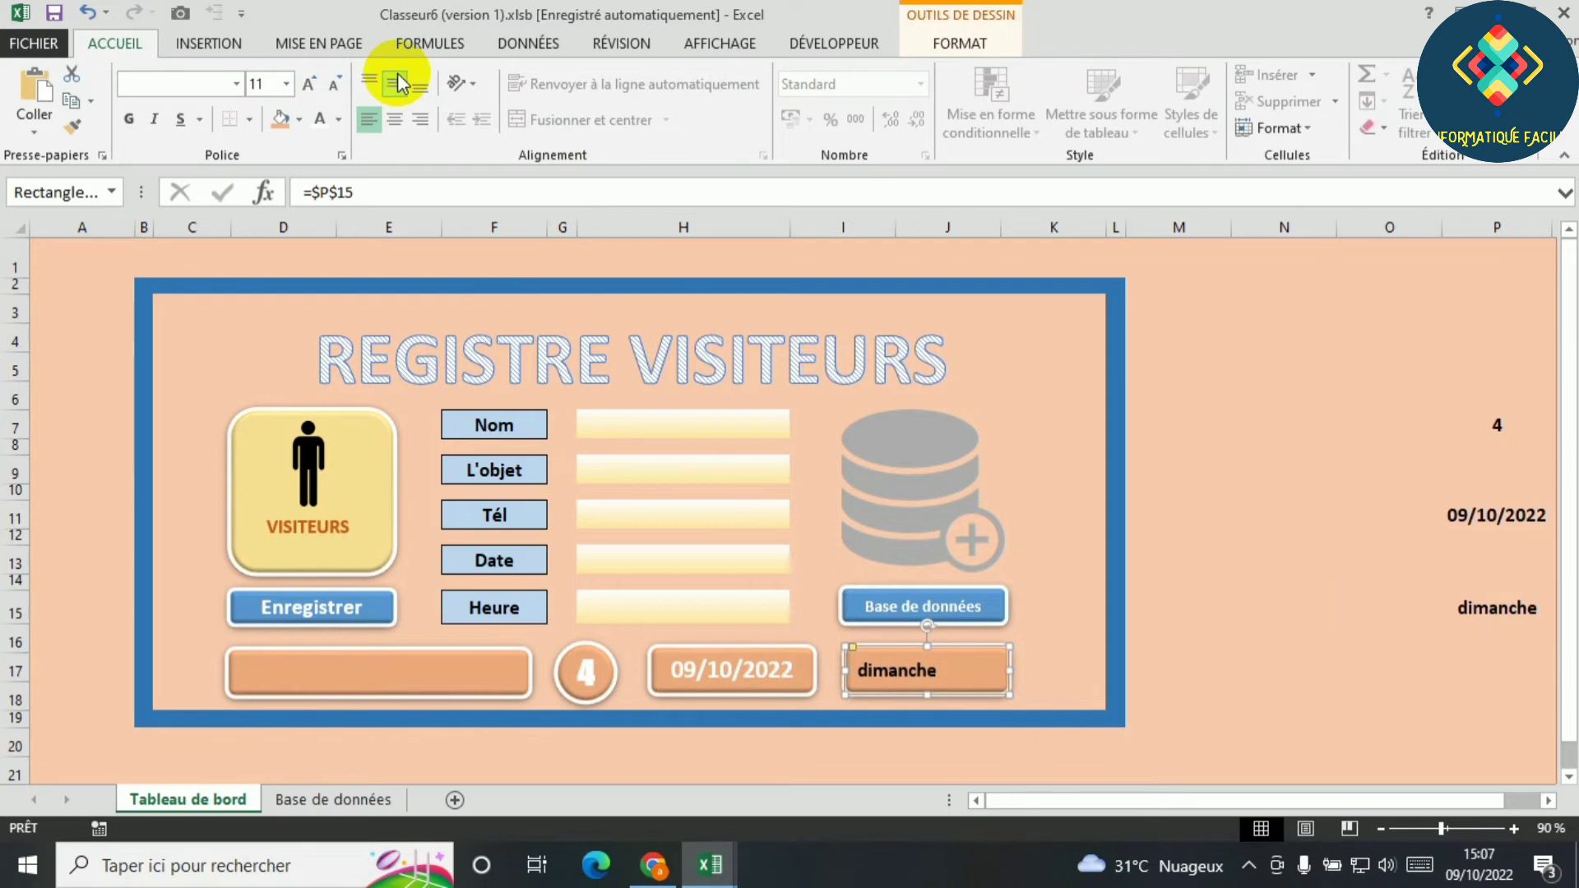
{"action": "left_click", "coordinate": [398, 118]}
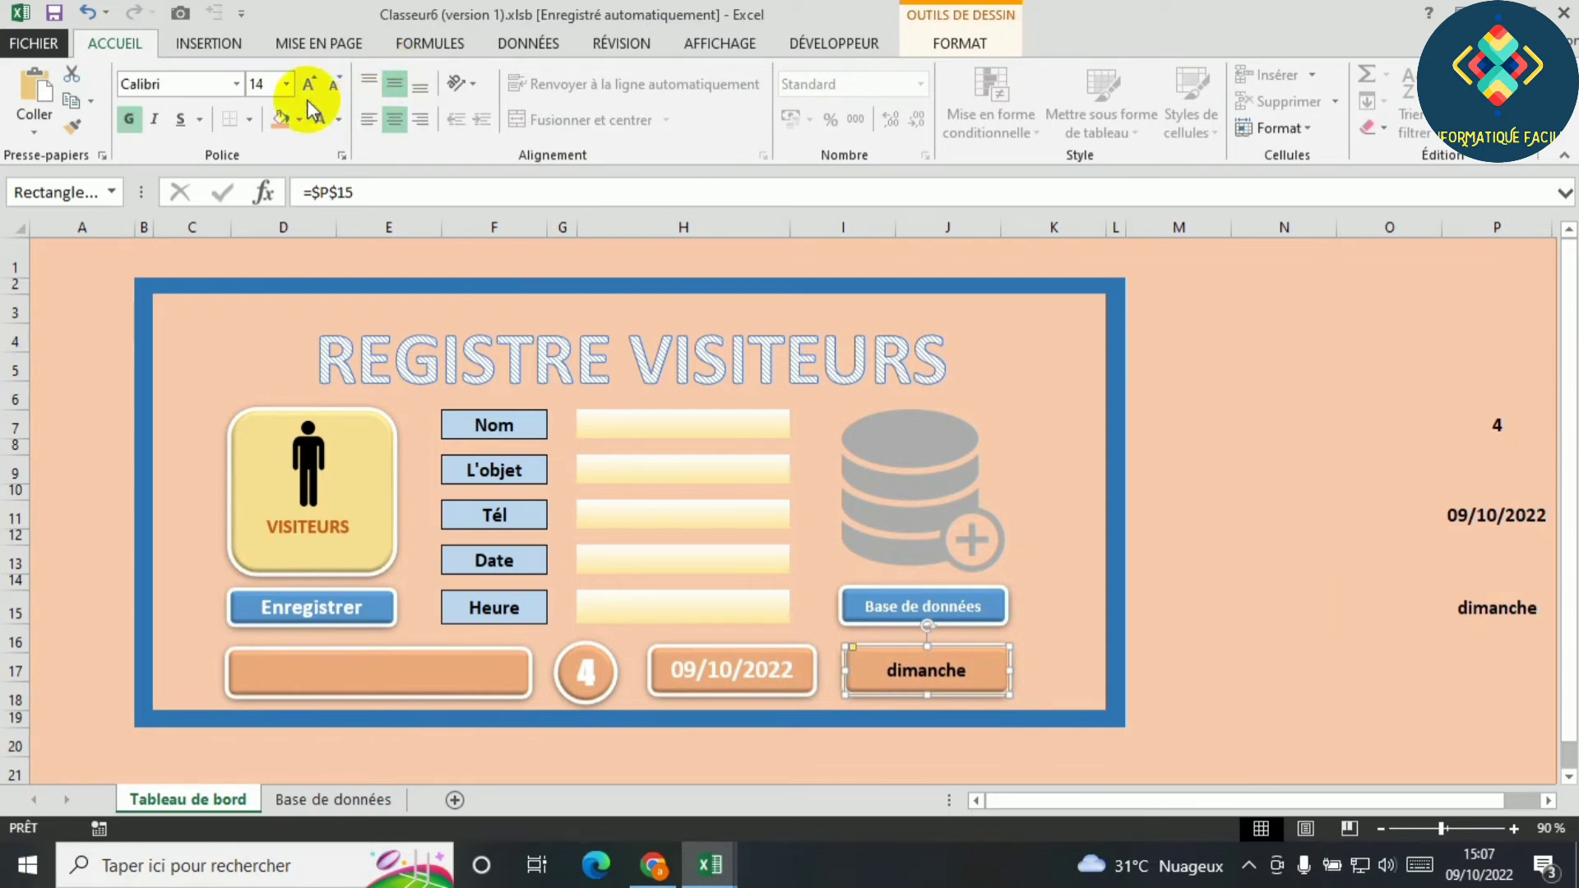
{"action": "left_click", "coordinate": [317, 124]}
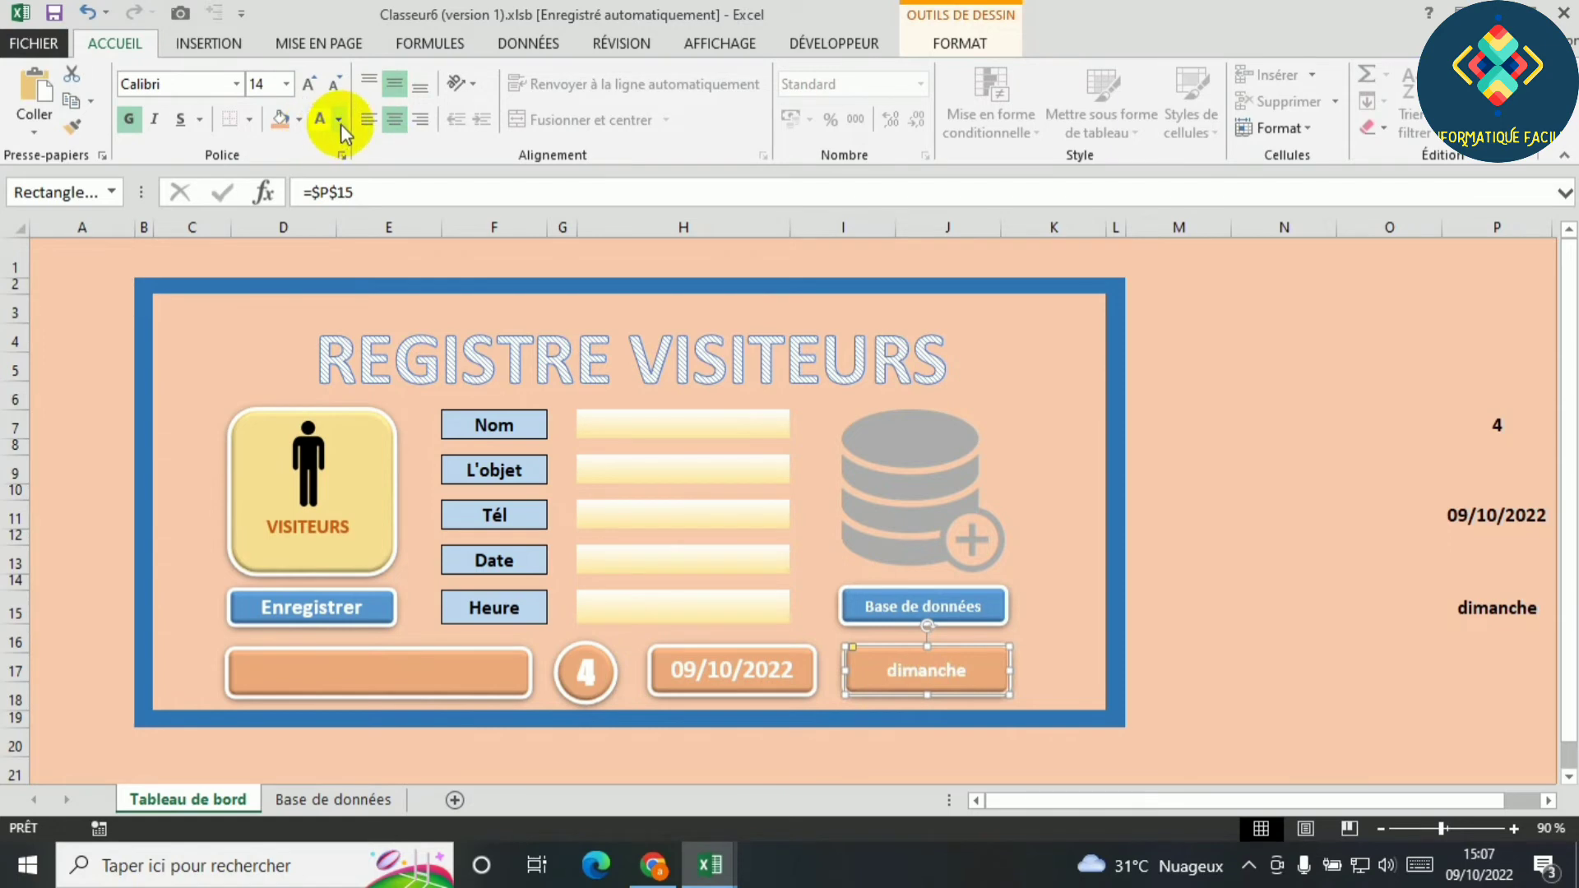
{"action": "left_click", "coordinate": [312, 85]}
{"action": "left_click", "coordinate": [313, 84]}
{"action": "left_click", "coordinate": [313, 85]}
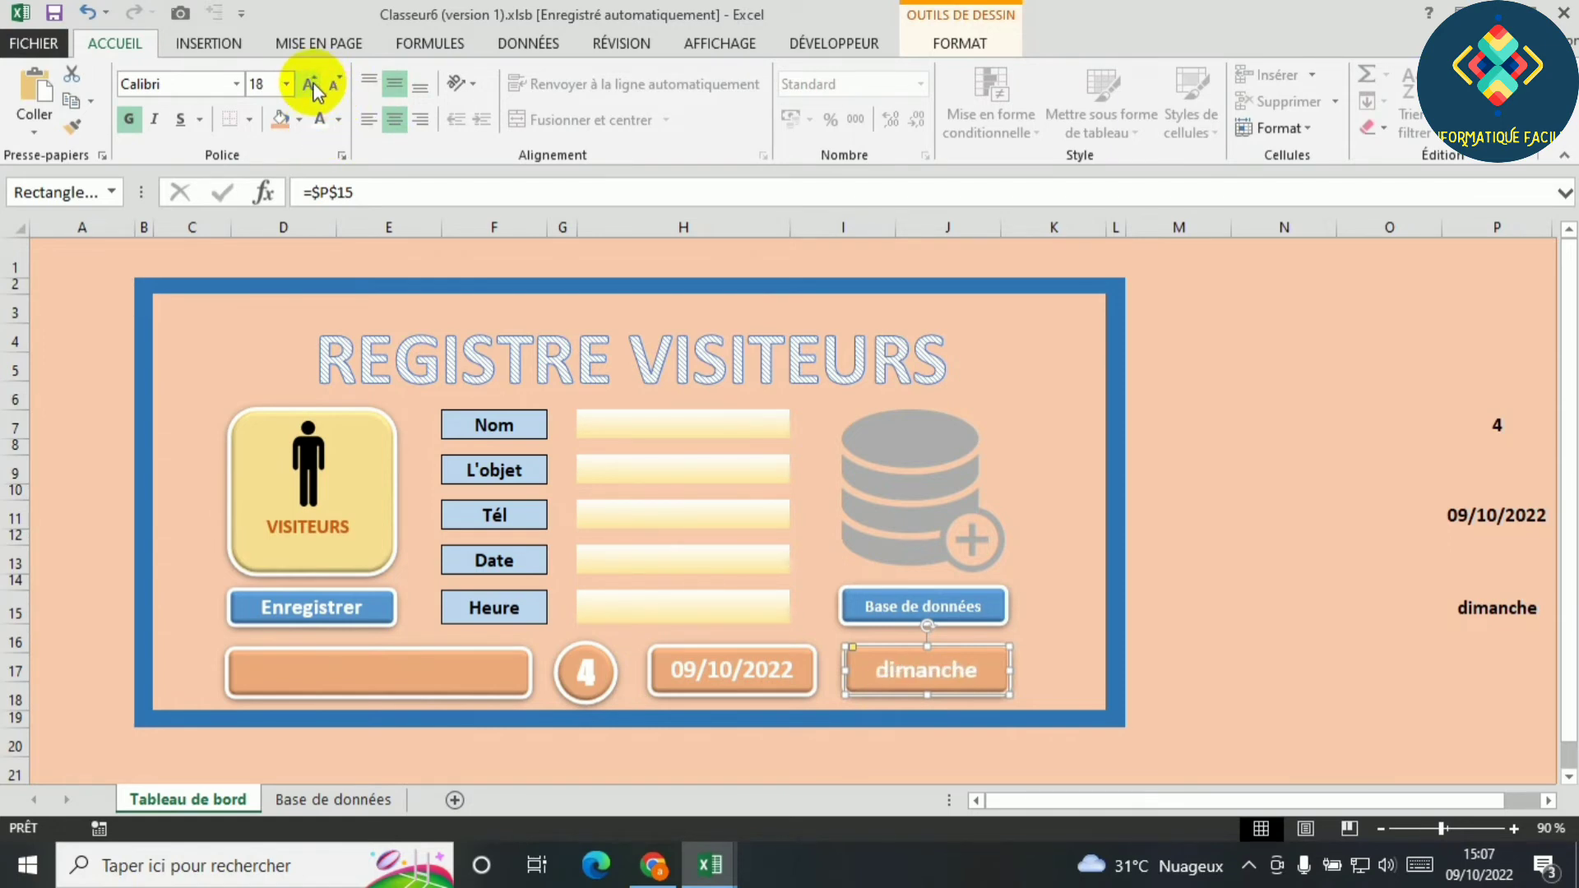
{"action": "left_click", "coordinate": [312, 84]}
{"action": "left_click", "coordinate": [313, 85]}
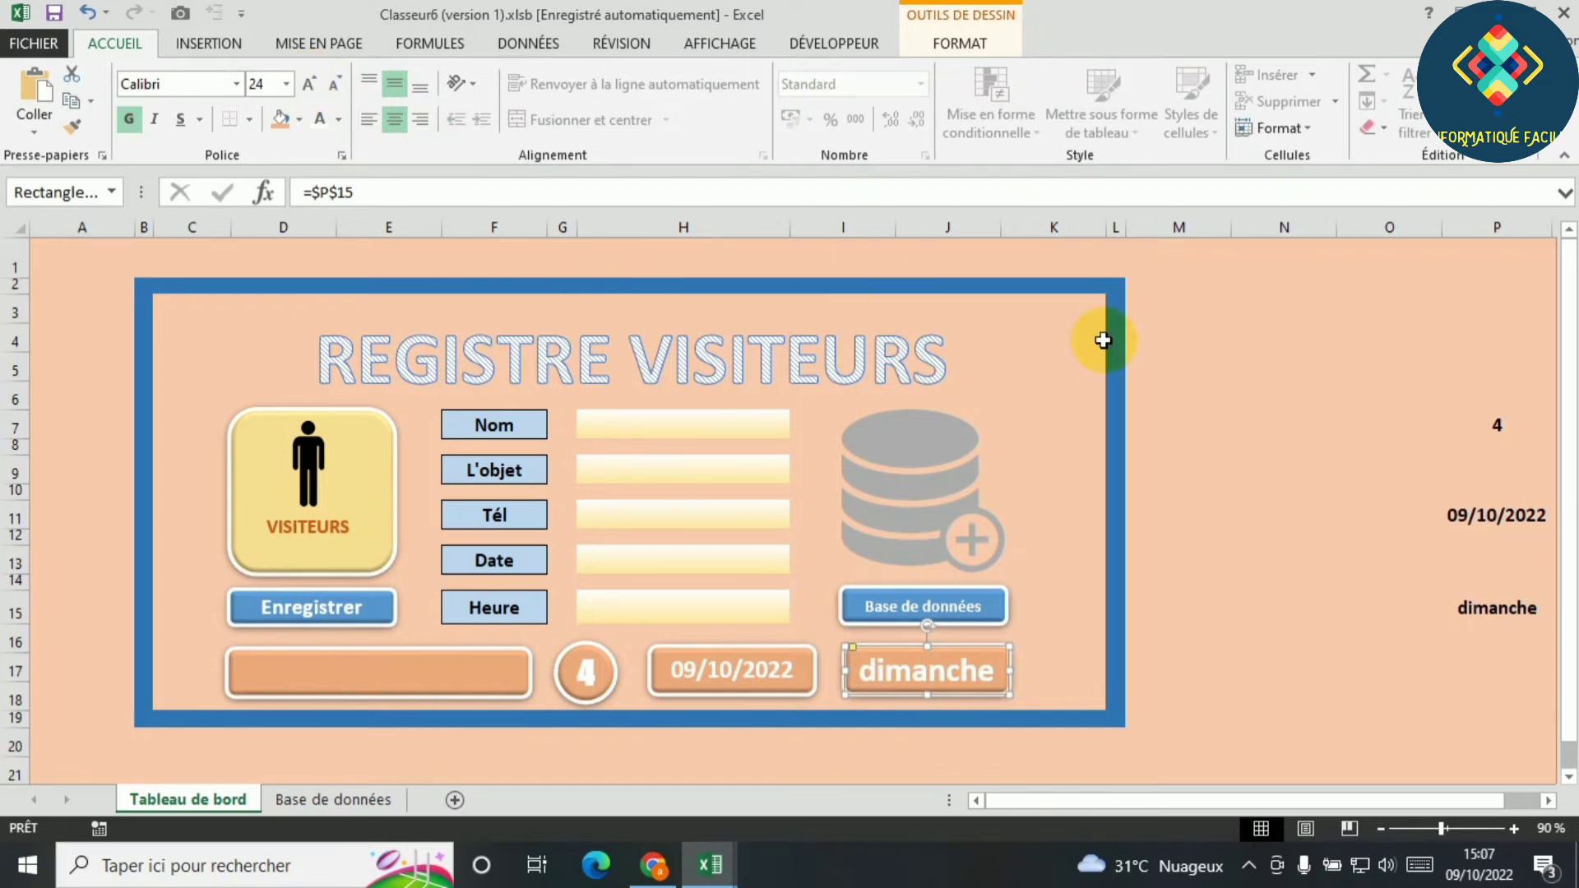
Write TOTAL VISITEURS inside the long left orange box and centre it both ways.
{"action": "left_click", "coordinate": [374, 670]}
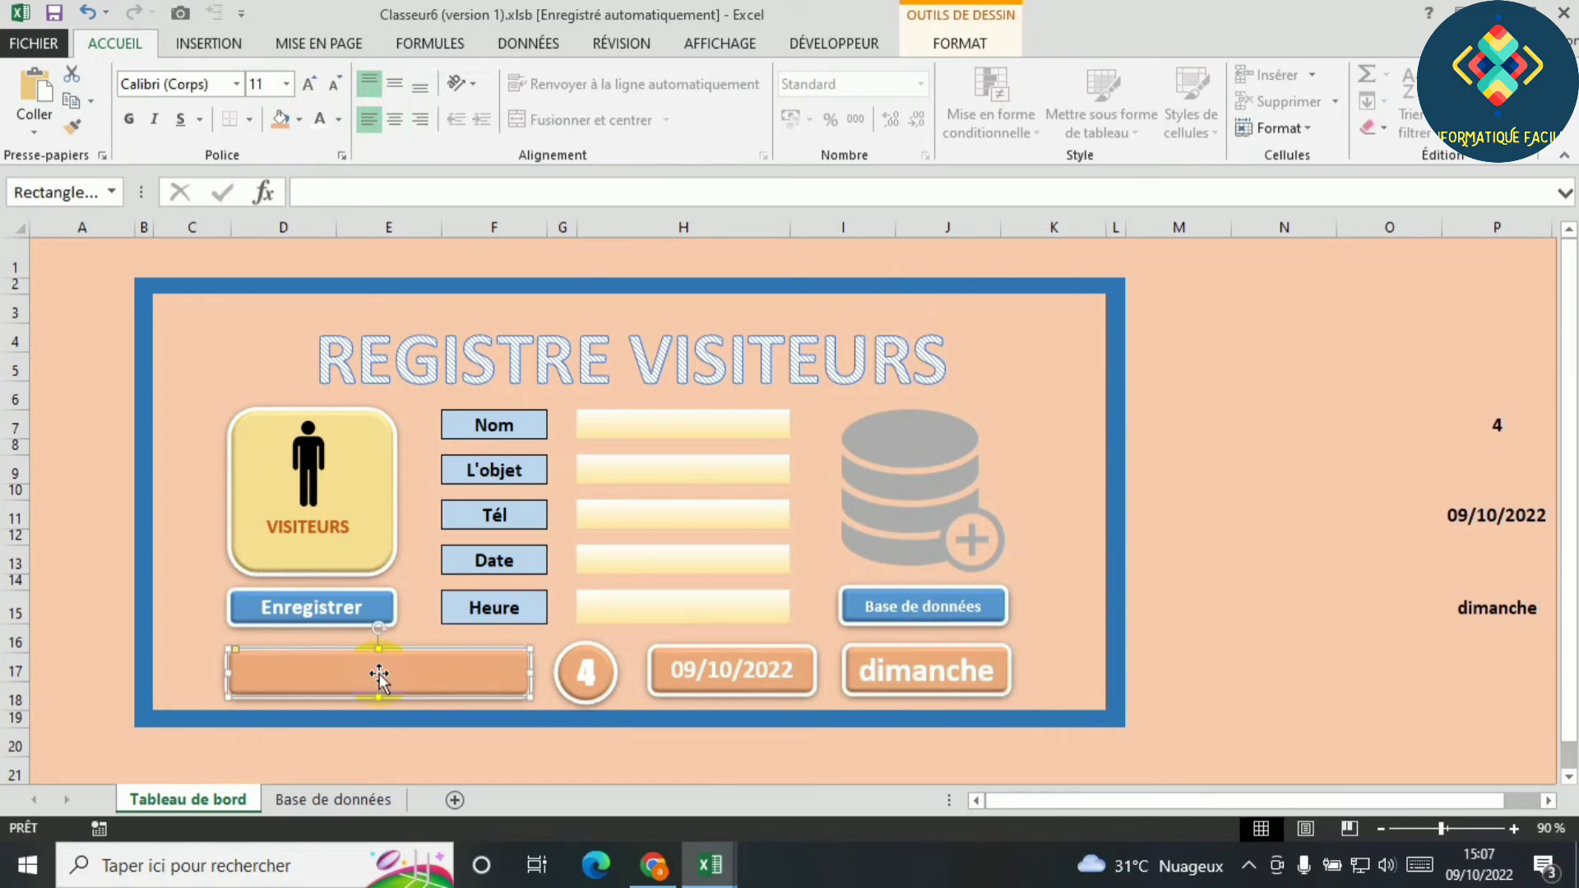
{"action": "right_click", "coordinate": [395, 676]}
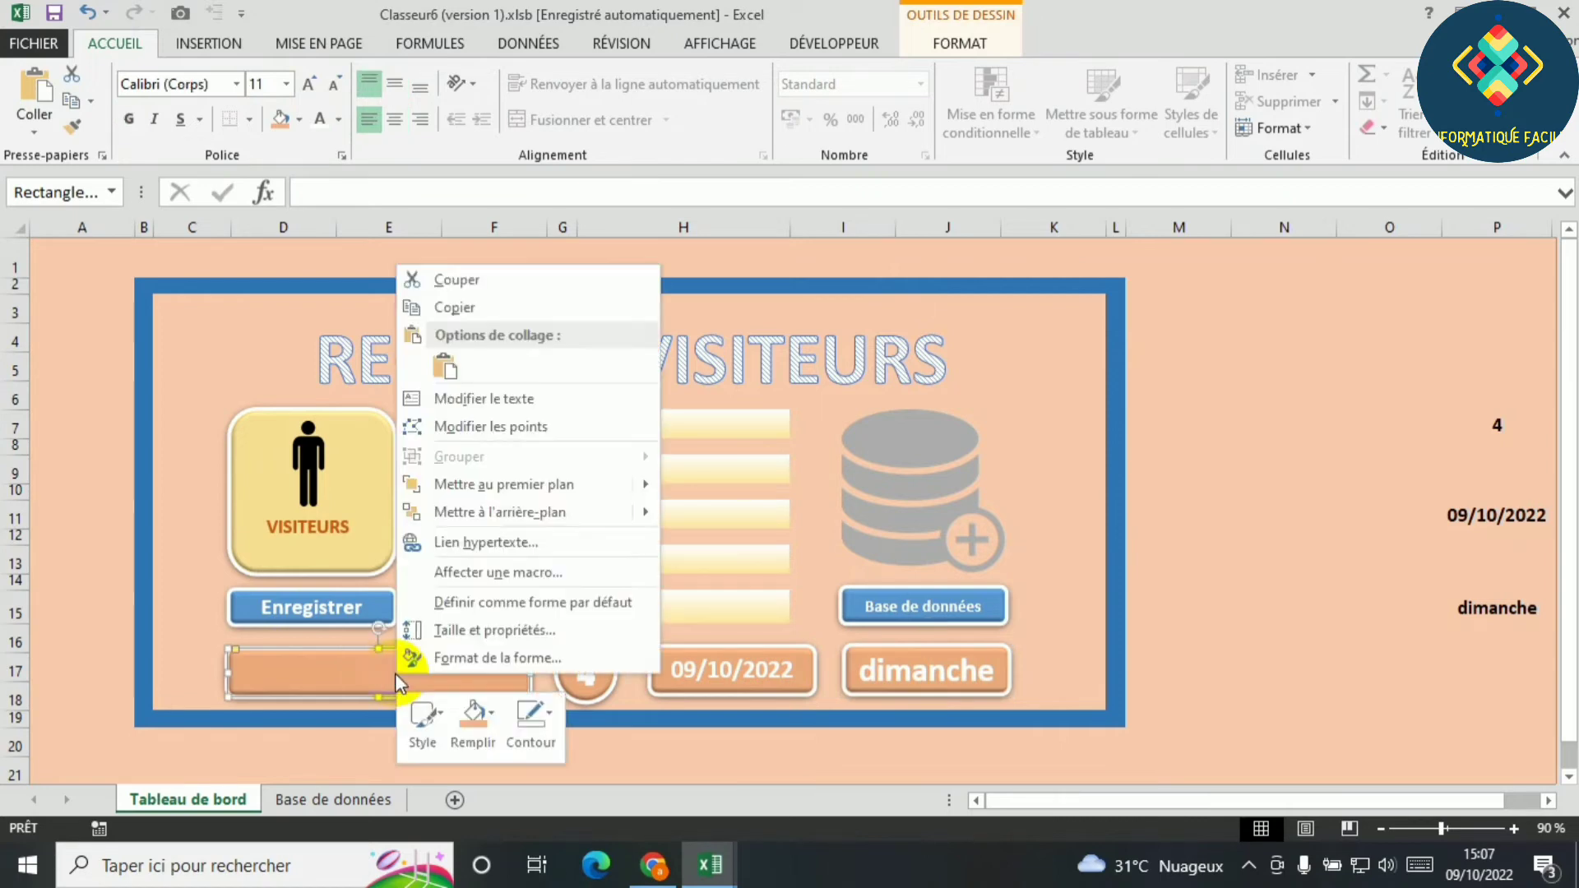
{"action": "left_click", "coordinate": [530, 398]}
{"action": "type", "text": "TOTAL VISITEURS"}
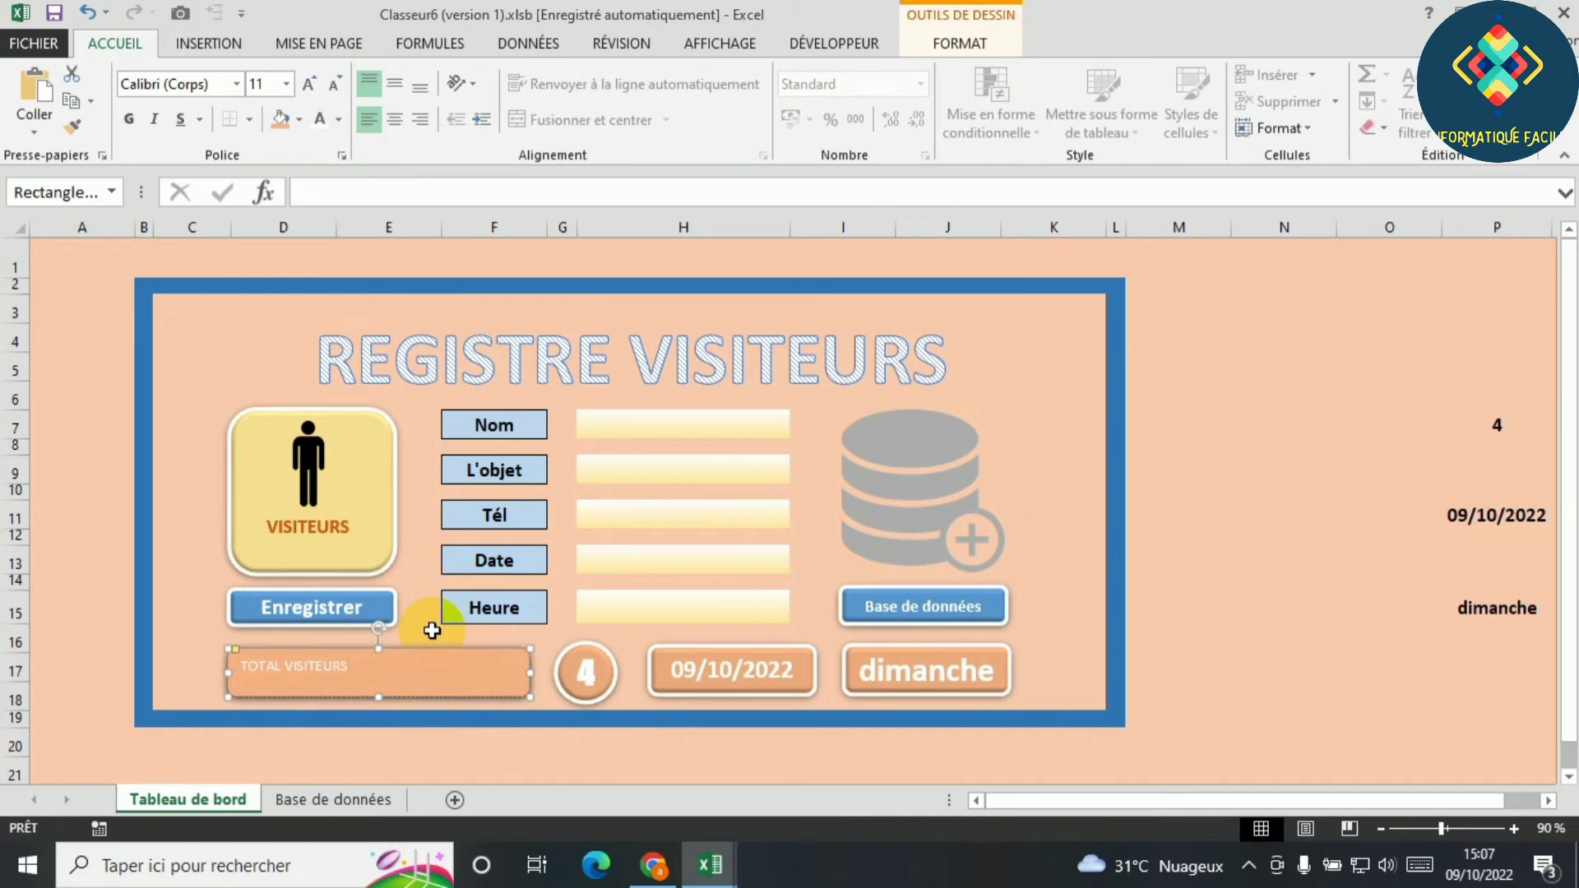
{"action": "left_click", "coordinate": [390, 83]}
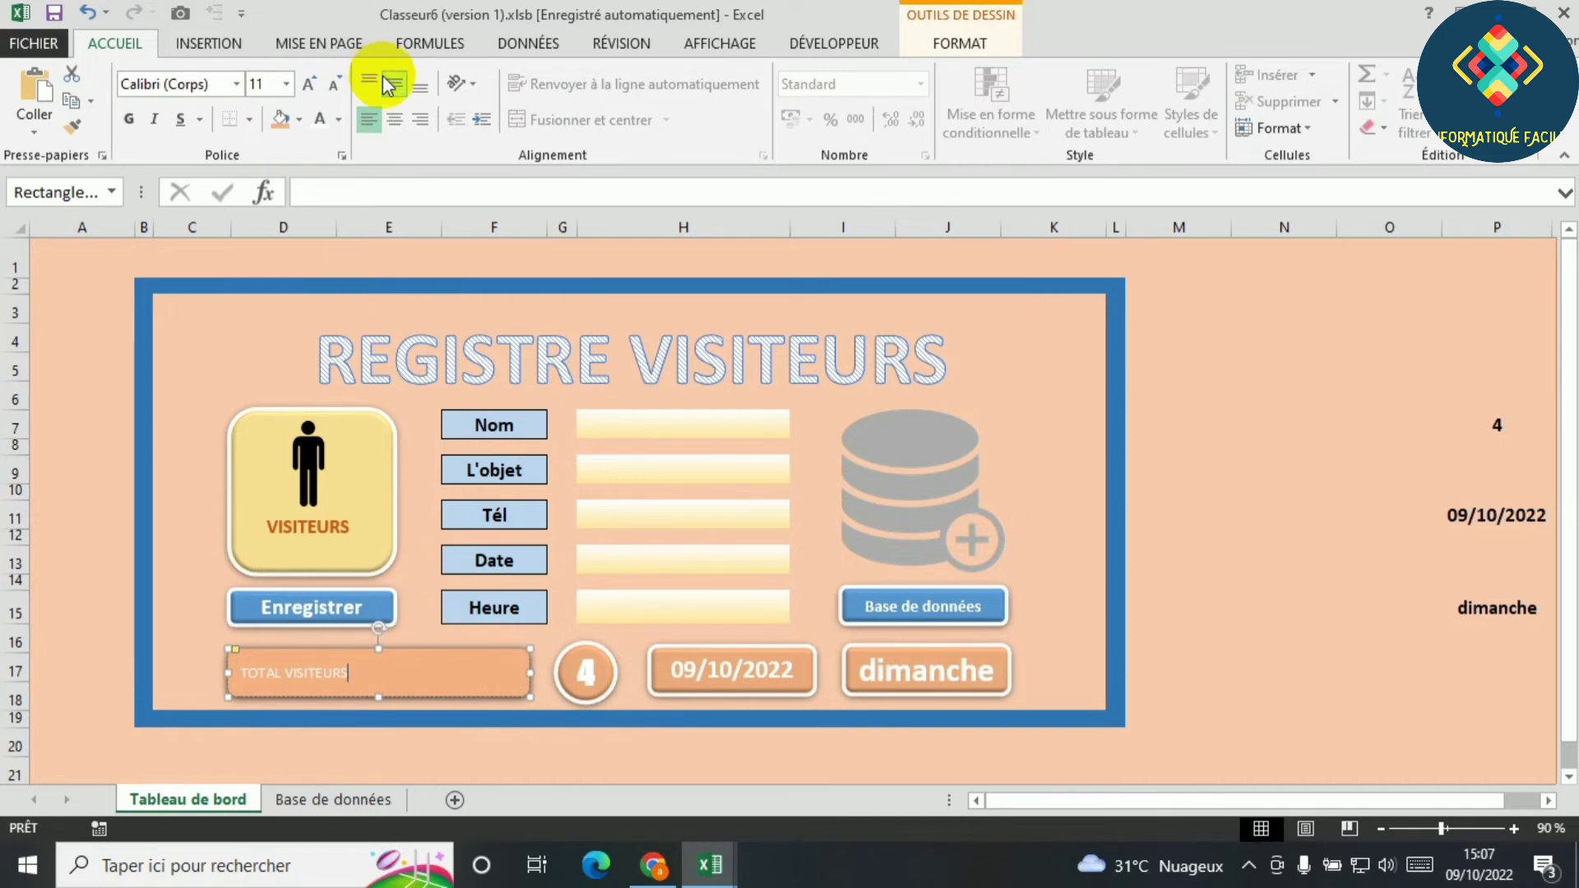
{"action": "left_click", "coordinate": [398, 121]}
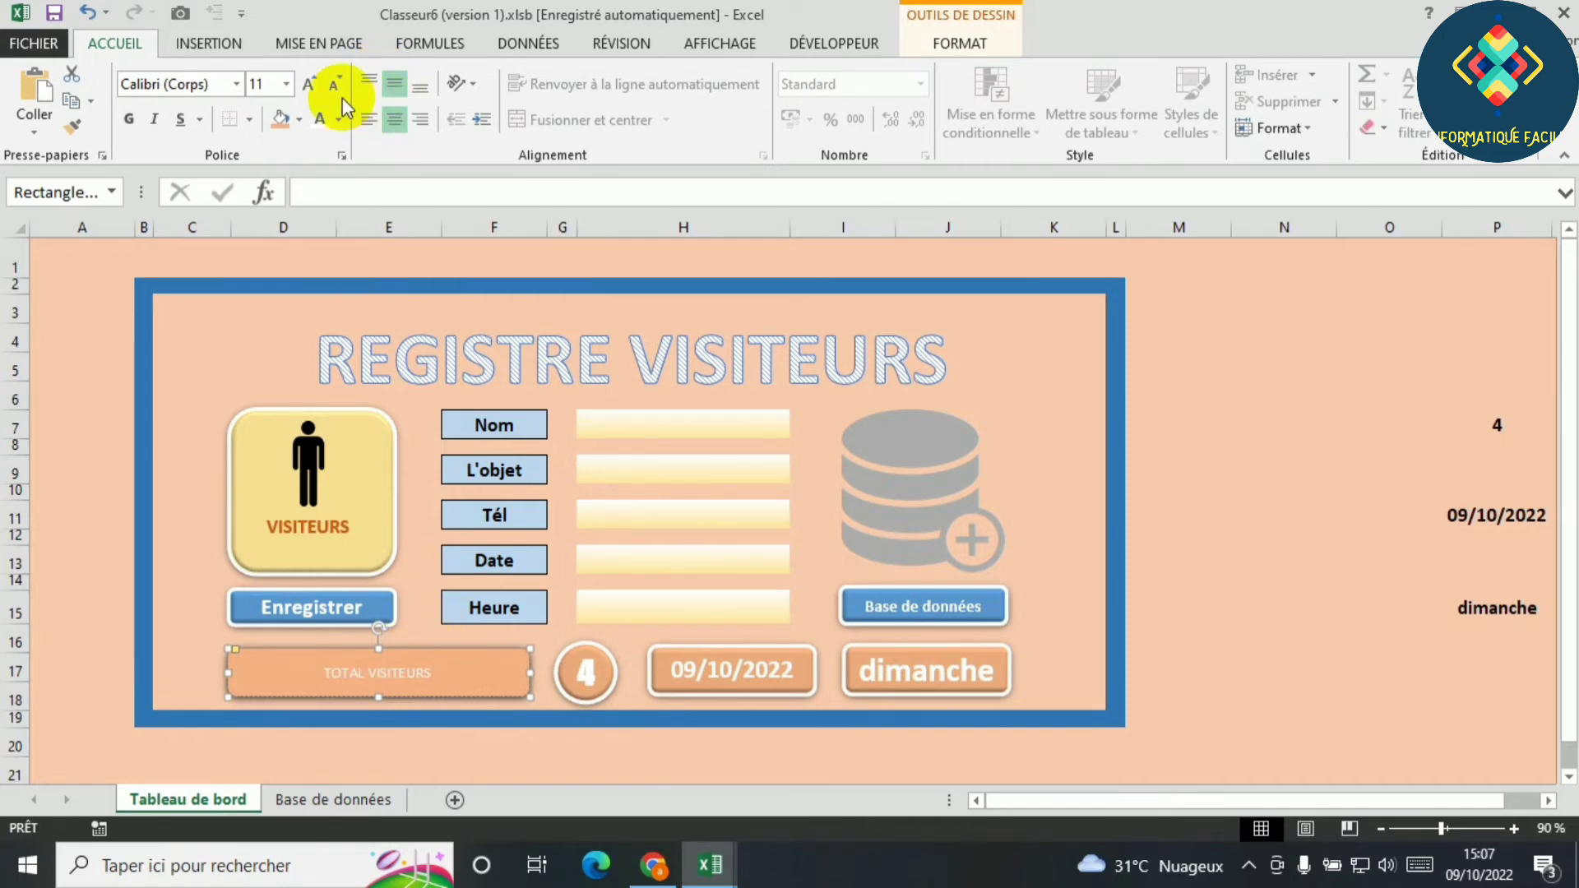
Enlarge the TOTAL VISITEURS label to 24 point so it fits on one line.
{"action": "left_click", "coordinate": [309, 85]}
{"action": "left_click", "coordinate": [309, 85]}
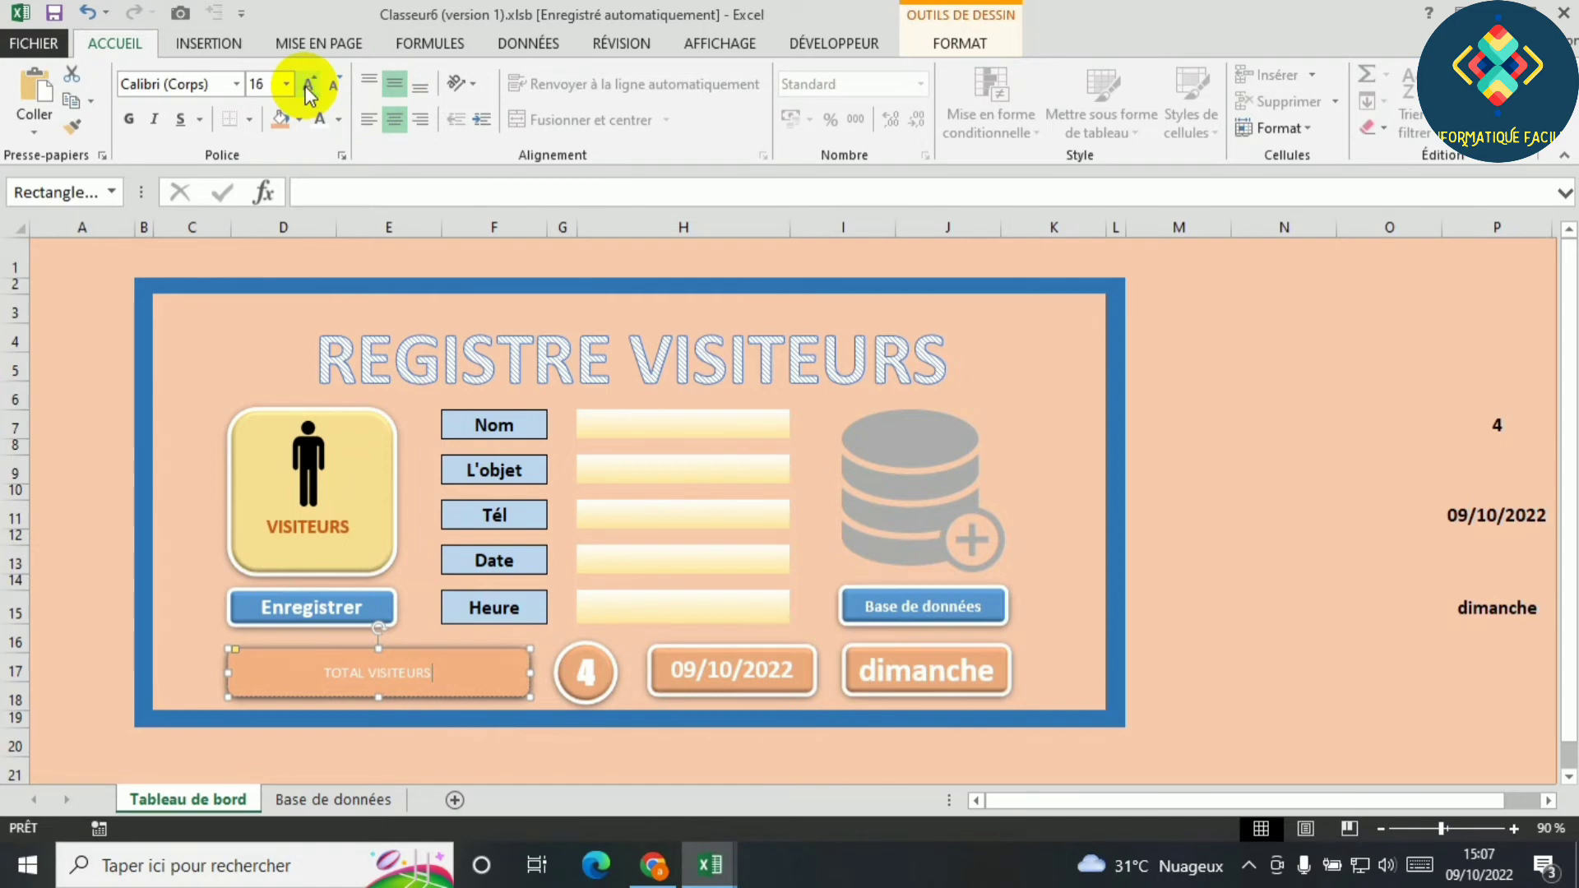
{"action": "left_click", "coordinate": [309, 84]}
{"action": "left_click", "coordinate": [309, 85]}
{"action": "triple_click", "coordinate": [376, 666]}
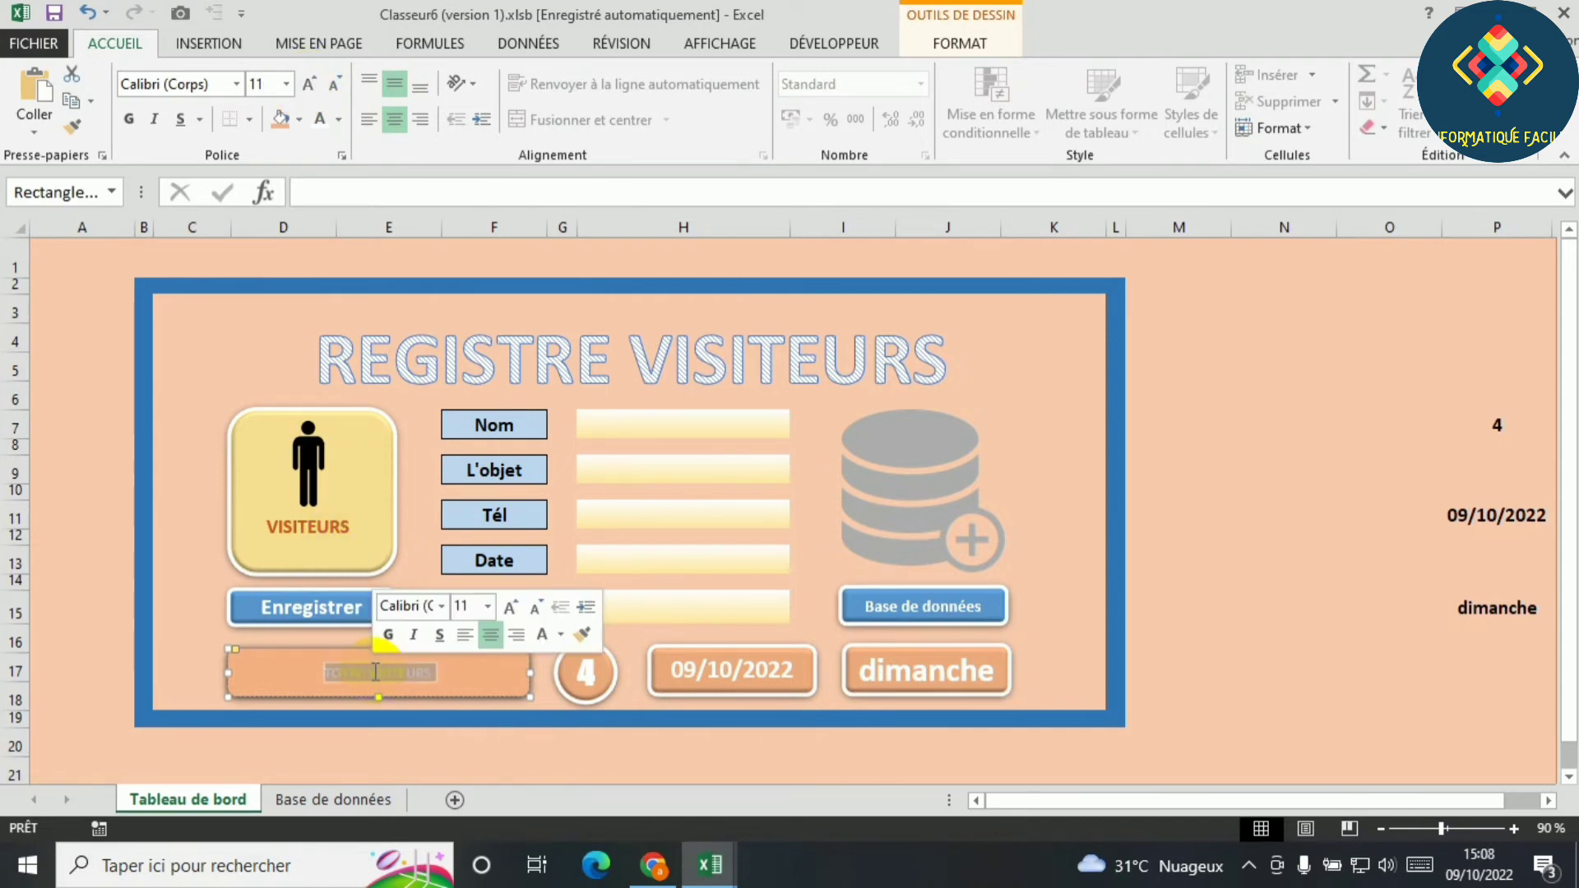
{"action": "left_click", "coordinate": [310, 85]}
{"action": "left_click", "coordinate": [309, 85]}
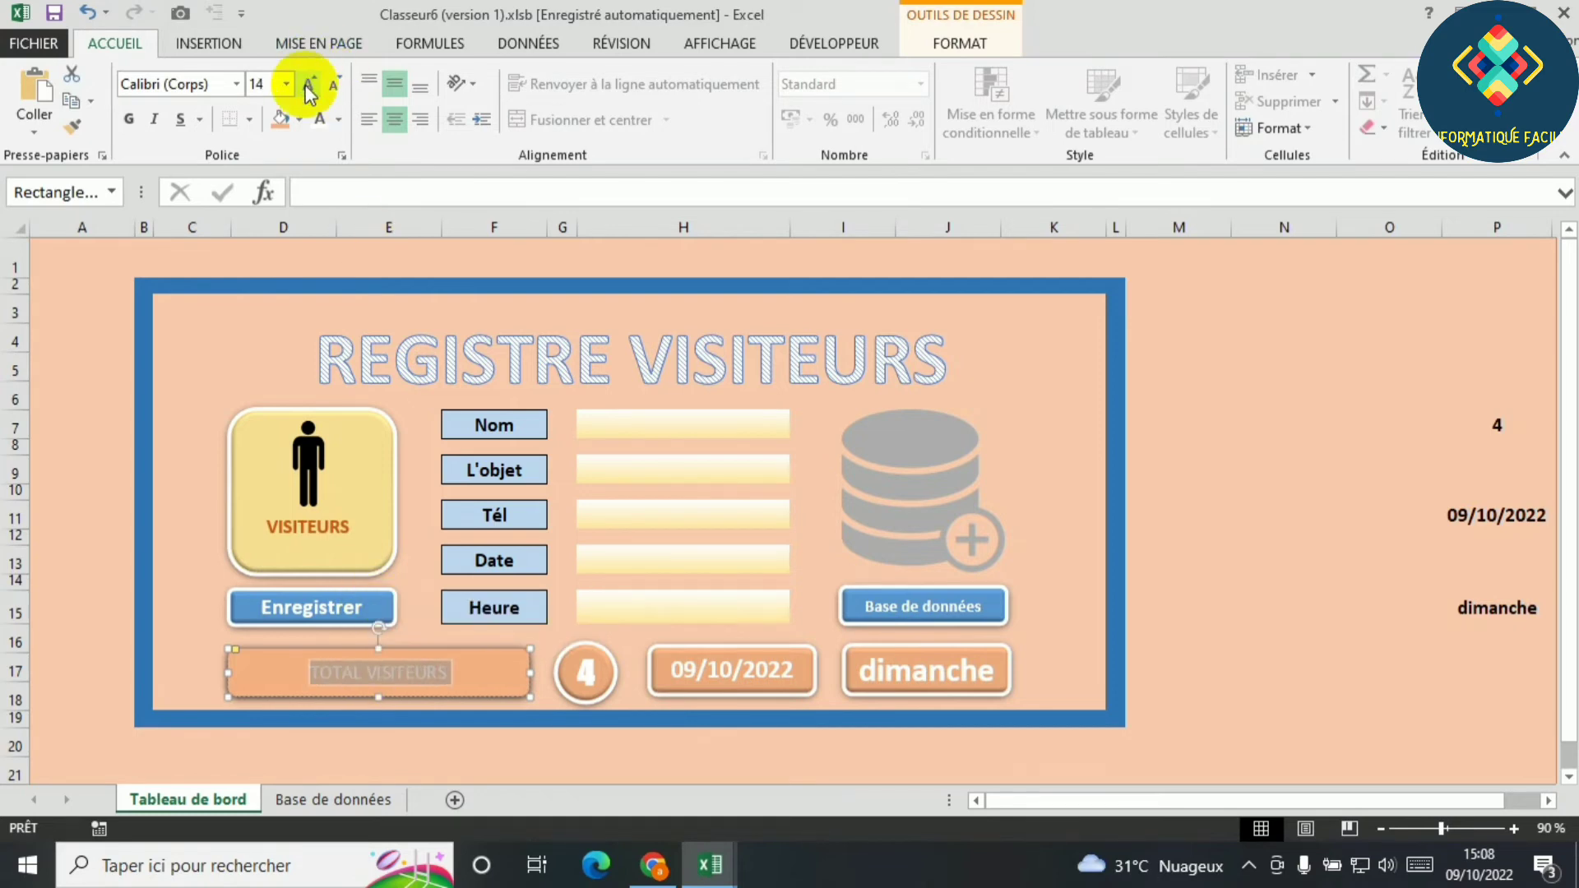
{"action": "left_click", "coordinate": [309, 85]}
{"action": "left_click", "coordinate": [310, 85]}
{"action": "left_click", "coordinate": [310, 85]}
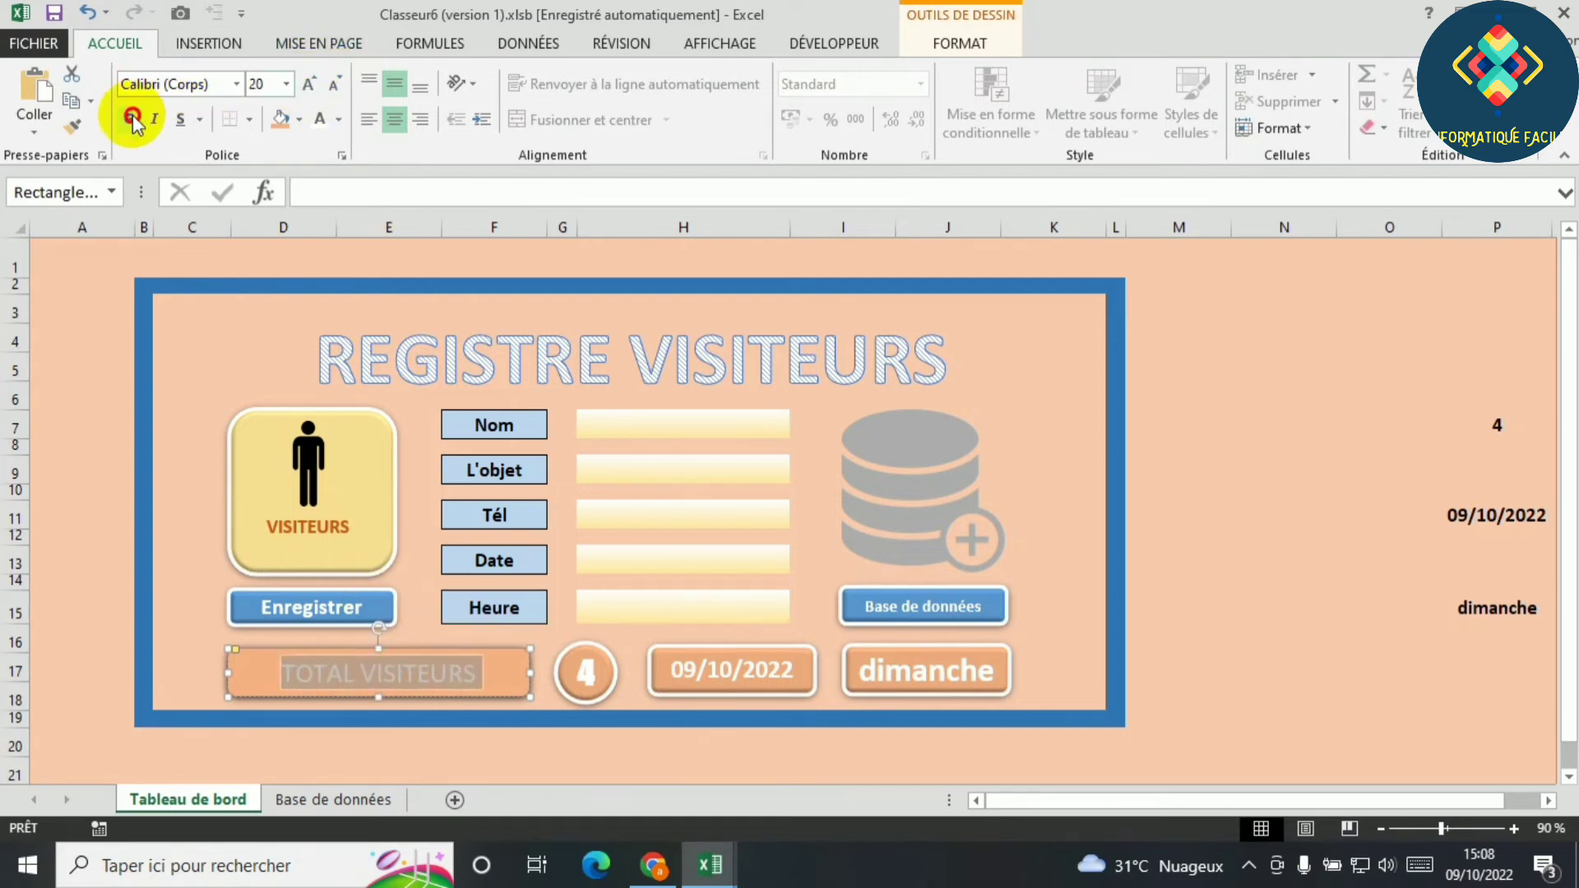
{"action": "left_click", "coordinate": [310, 85]}
{"action": "left_click", "coordinate": [311, 85]}
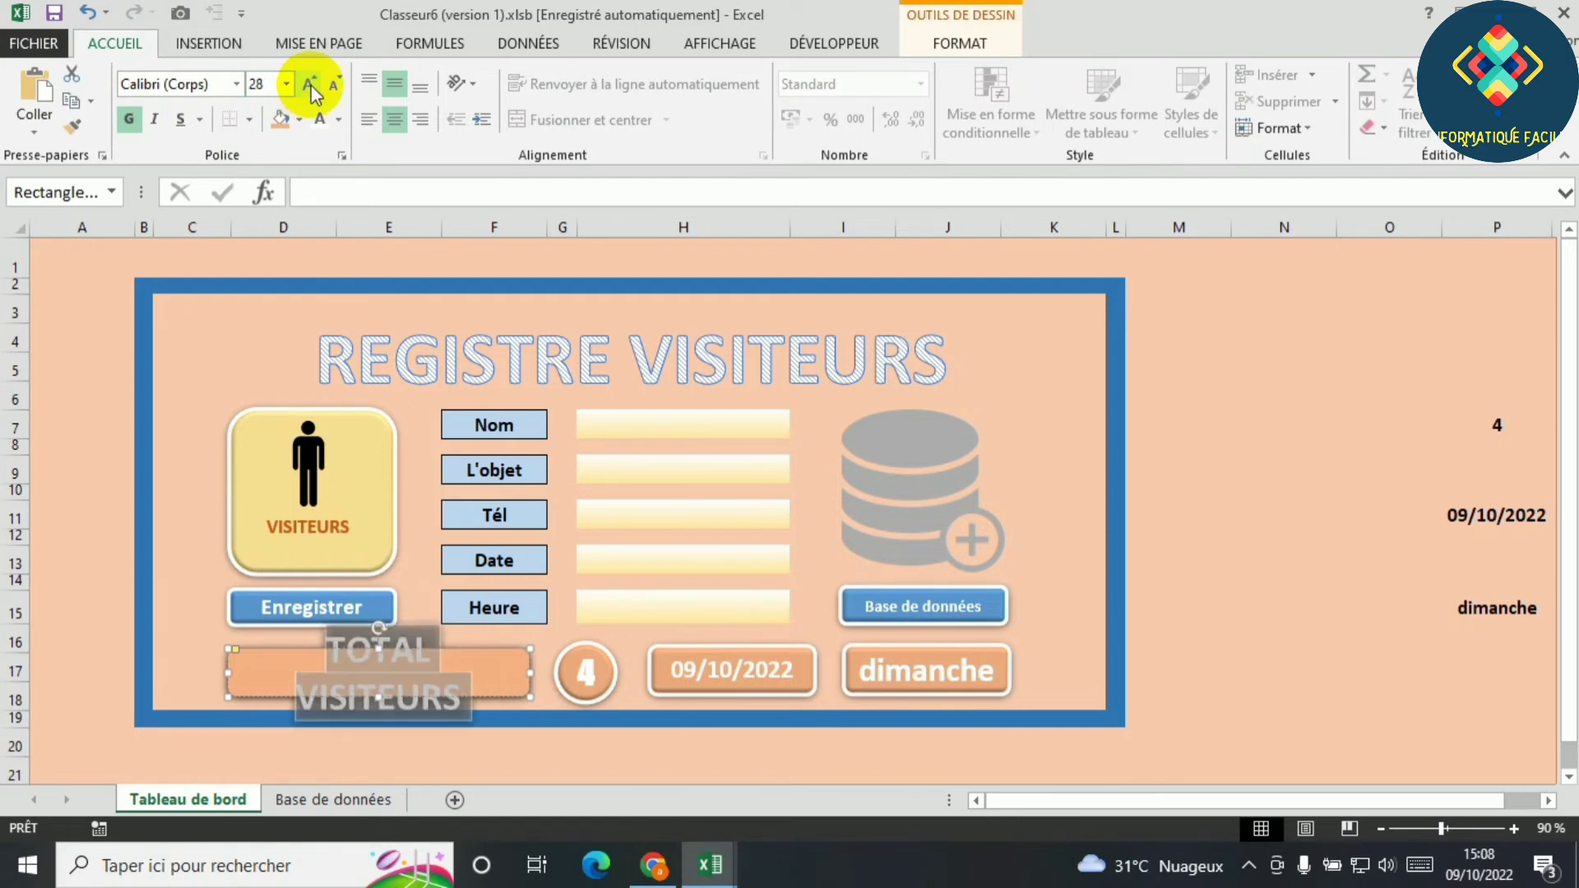
{"action": "left_click", "coordinate": [334, 85]}
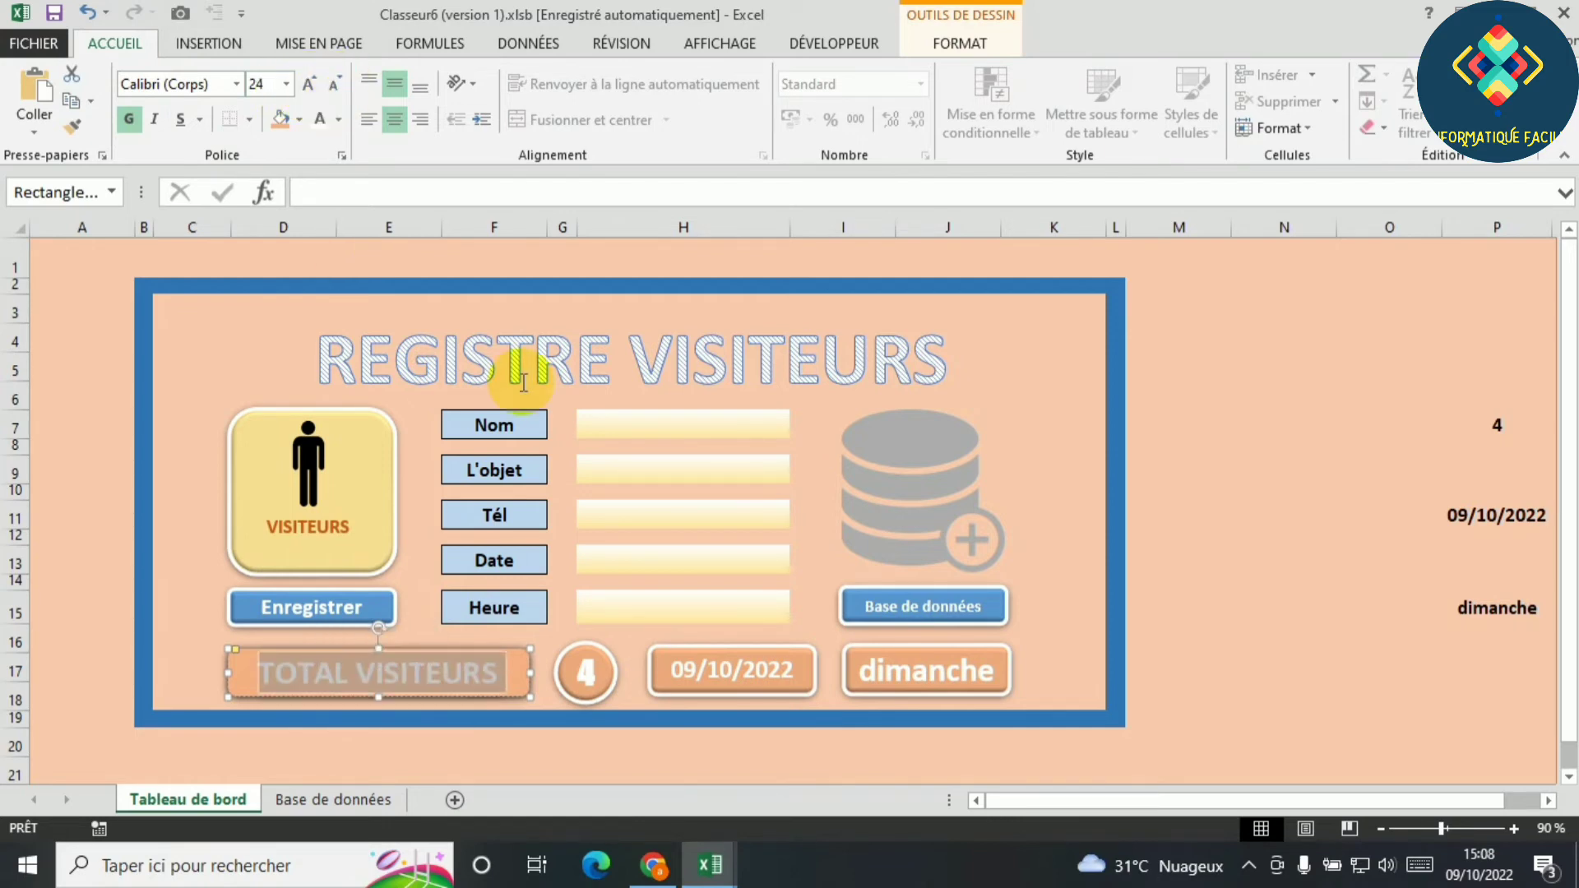
{"action": "left_click", "coordinate": [1192, 460]}
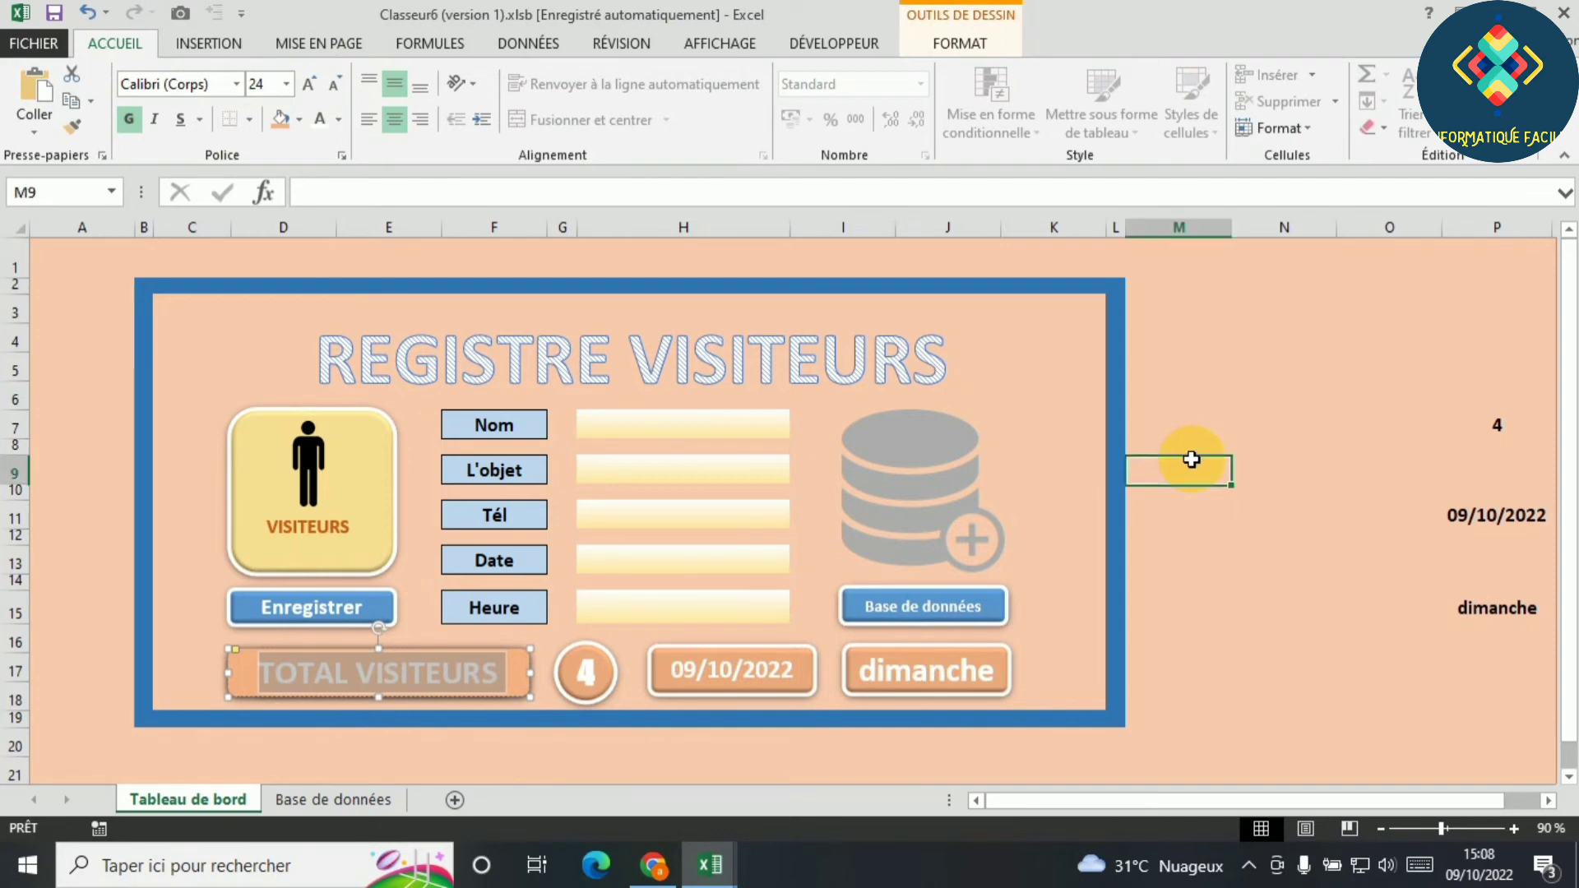
{"action": "left_click", "coordinate": [1226, 604]}
{"action": "left_click", "coordinate": [1244, 668]}
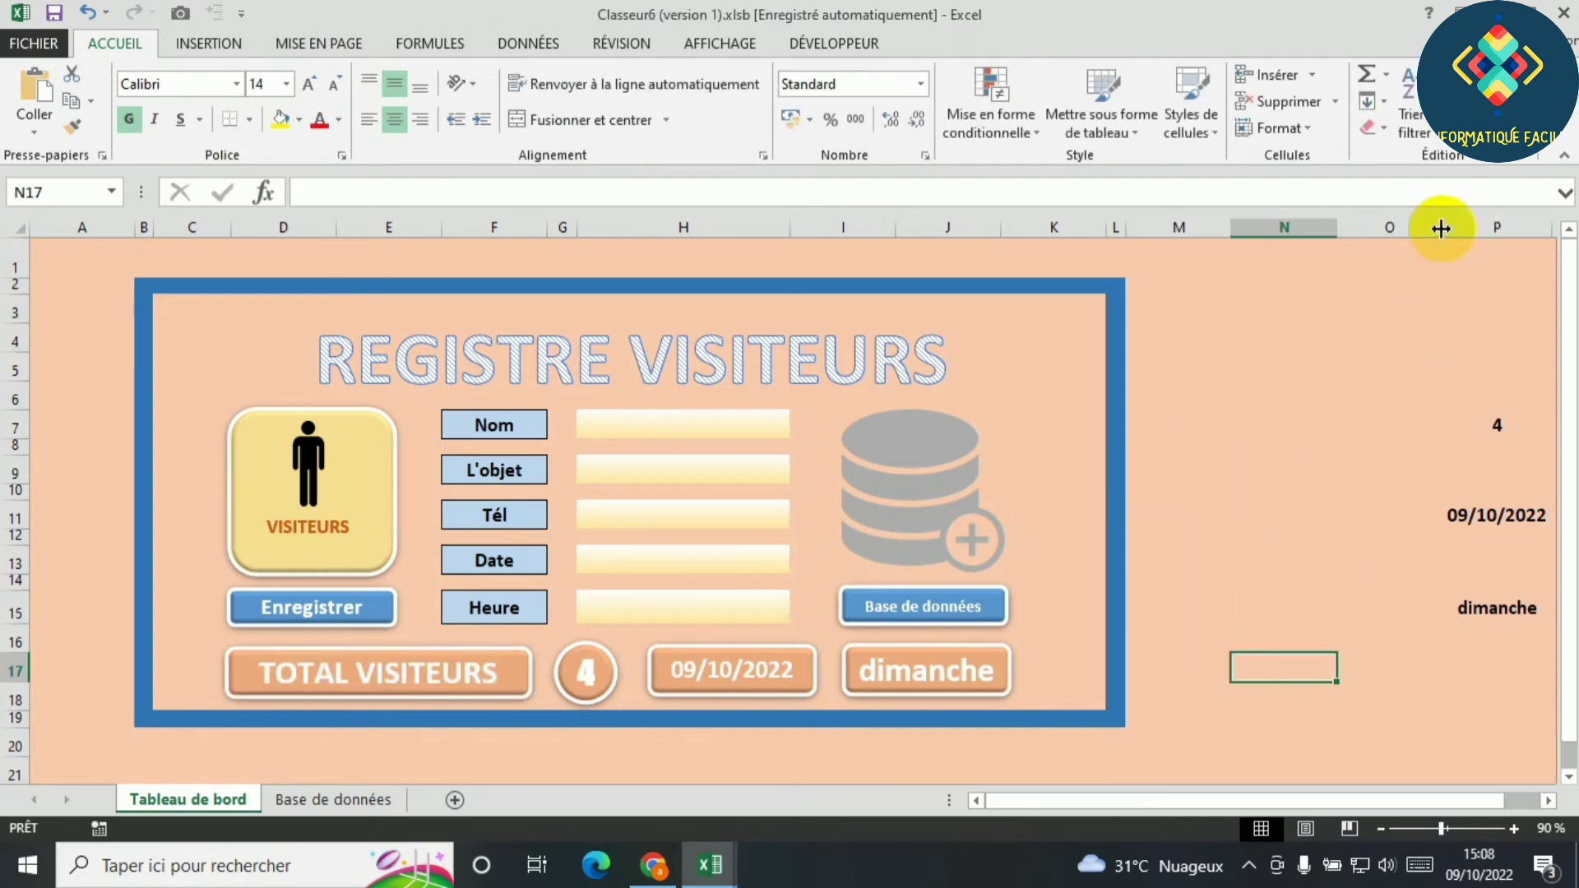
Drag column O wider so the column P helper values move out of view.
{"action": "left_click_drag", "start_coordinate": [1441, 229], "coordinate": [1561, 232]}
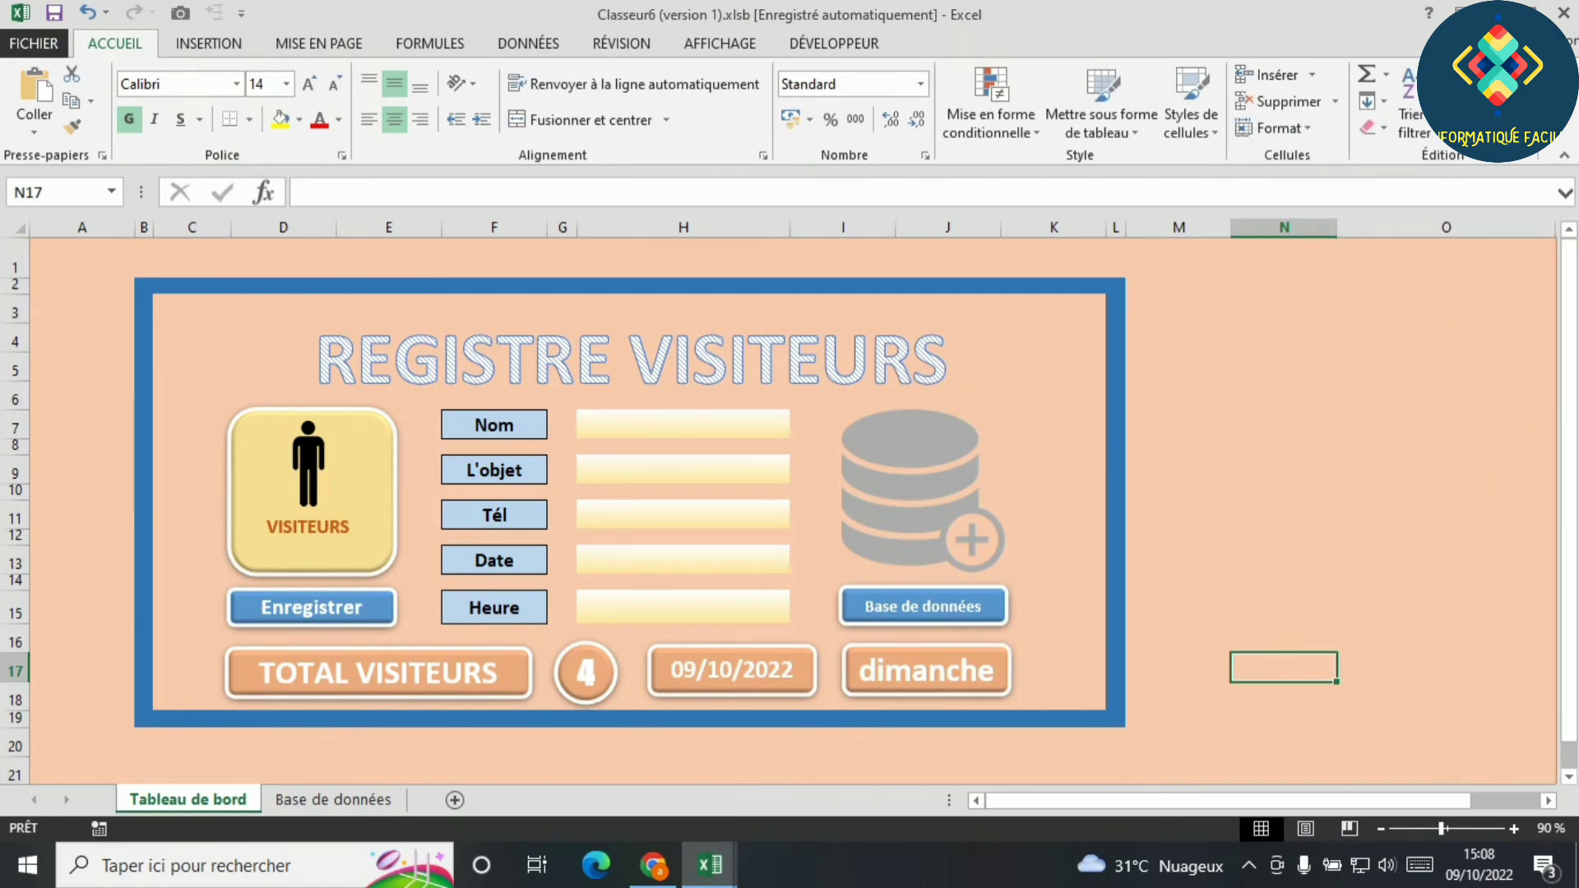
{"action": "left_click", "coordinate": [1445, 474]}
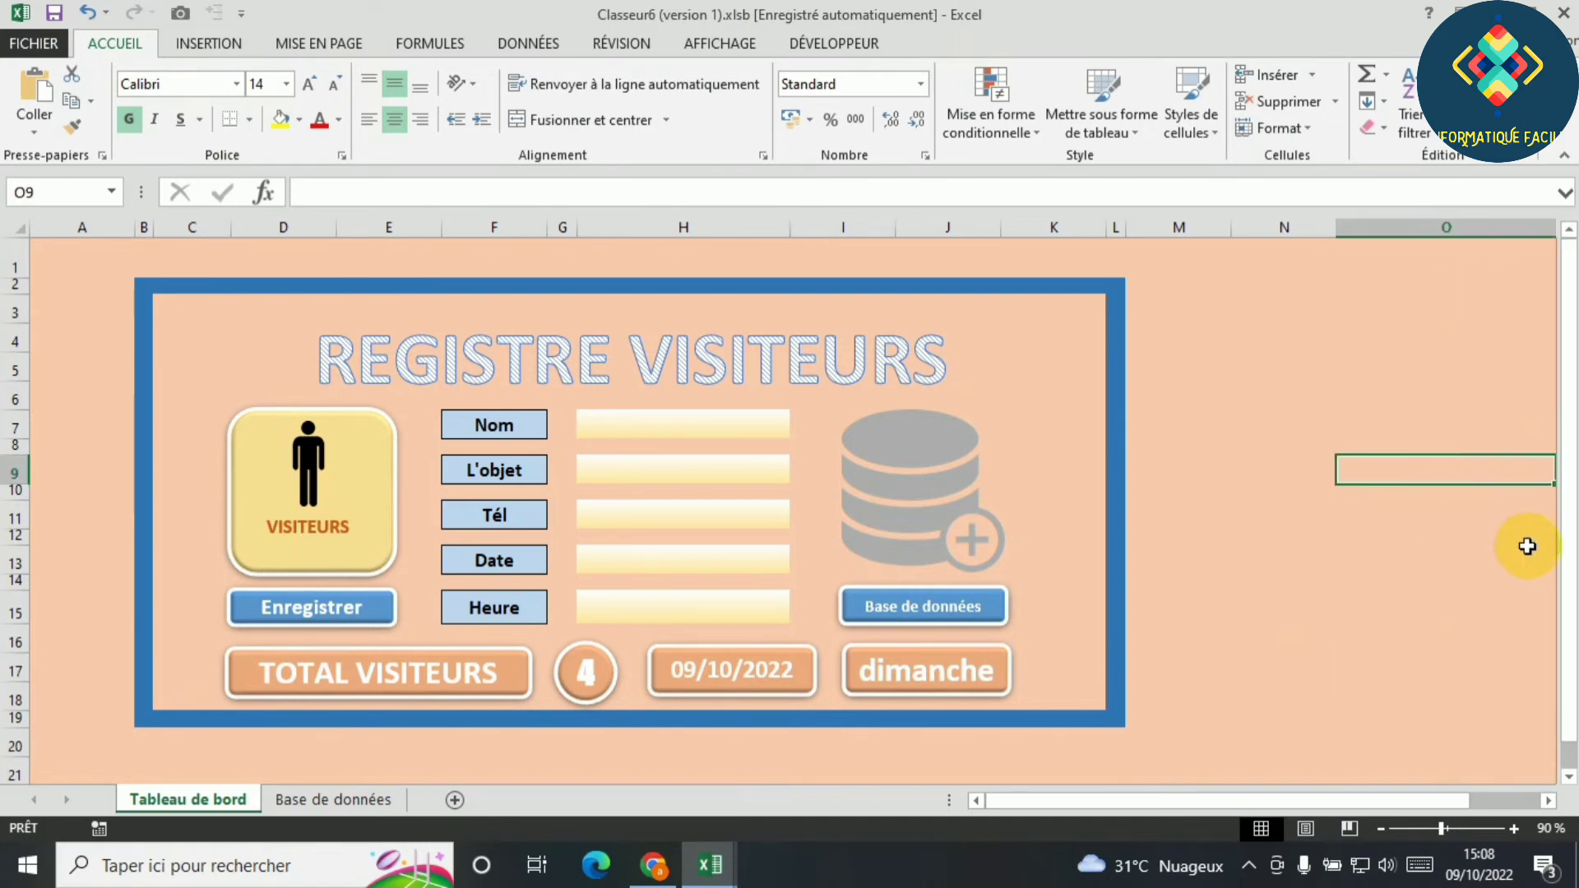
{"action": "left_click", "coordinate": [1423, 560]}
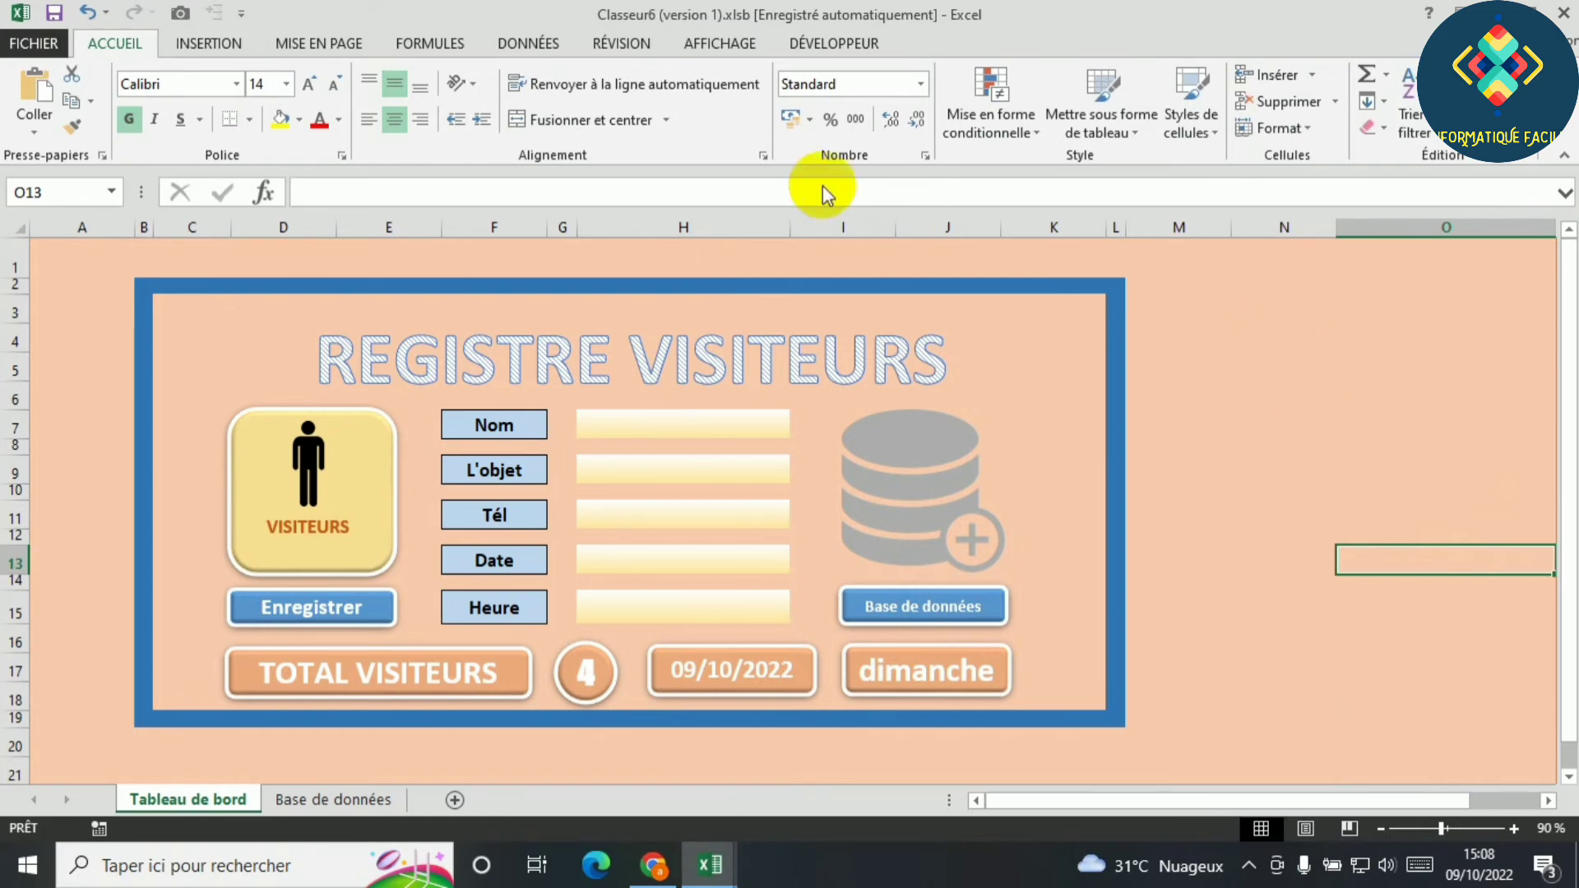
Hide Quadrillage, En-têtes and Barre de formule, and collapse the ribbon.
{"action": "left_click", "coordinate": [723, 46]}
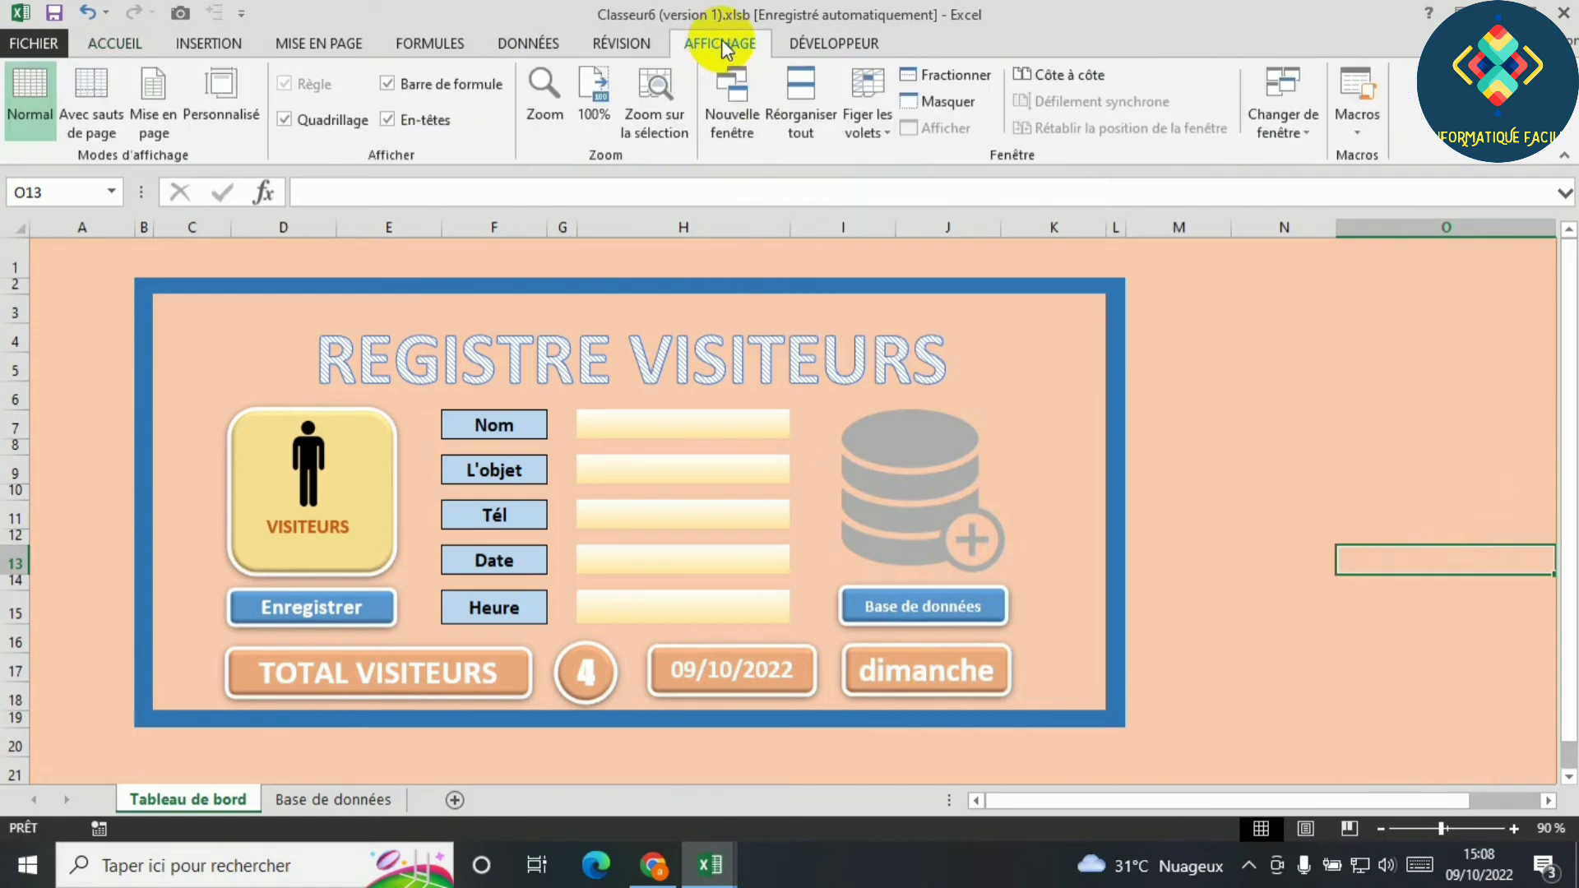
{"action": "left_click", "coordinate": [305, 122]}
{"action": "left_click", "coordinate": [386, 119]}
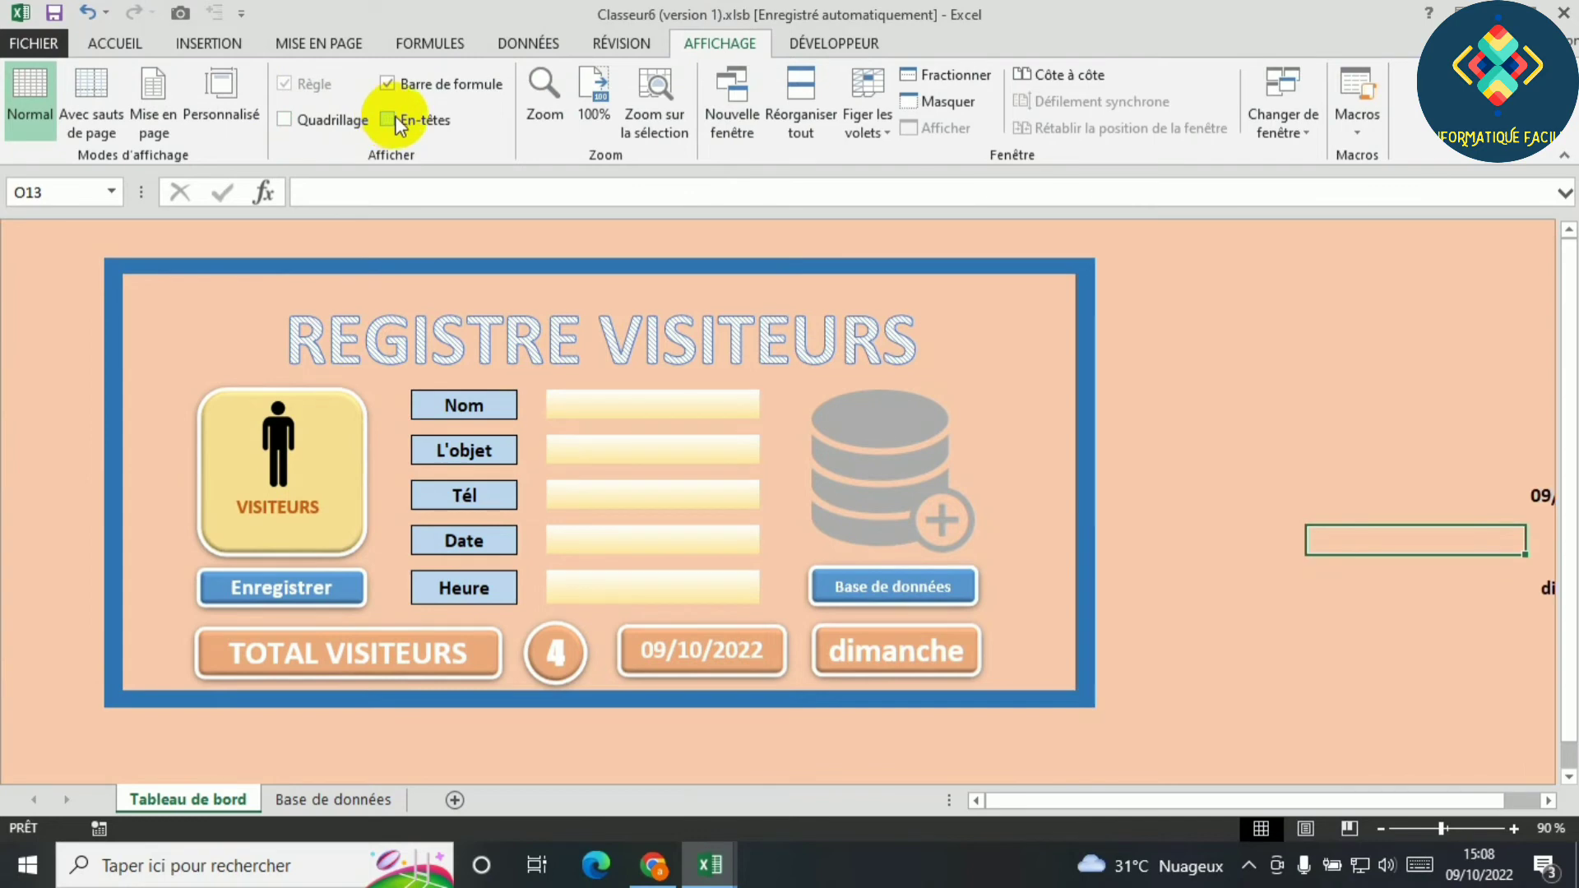
{"action": "left_click", "coordinate": [386, 83]}
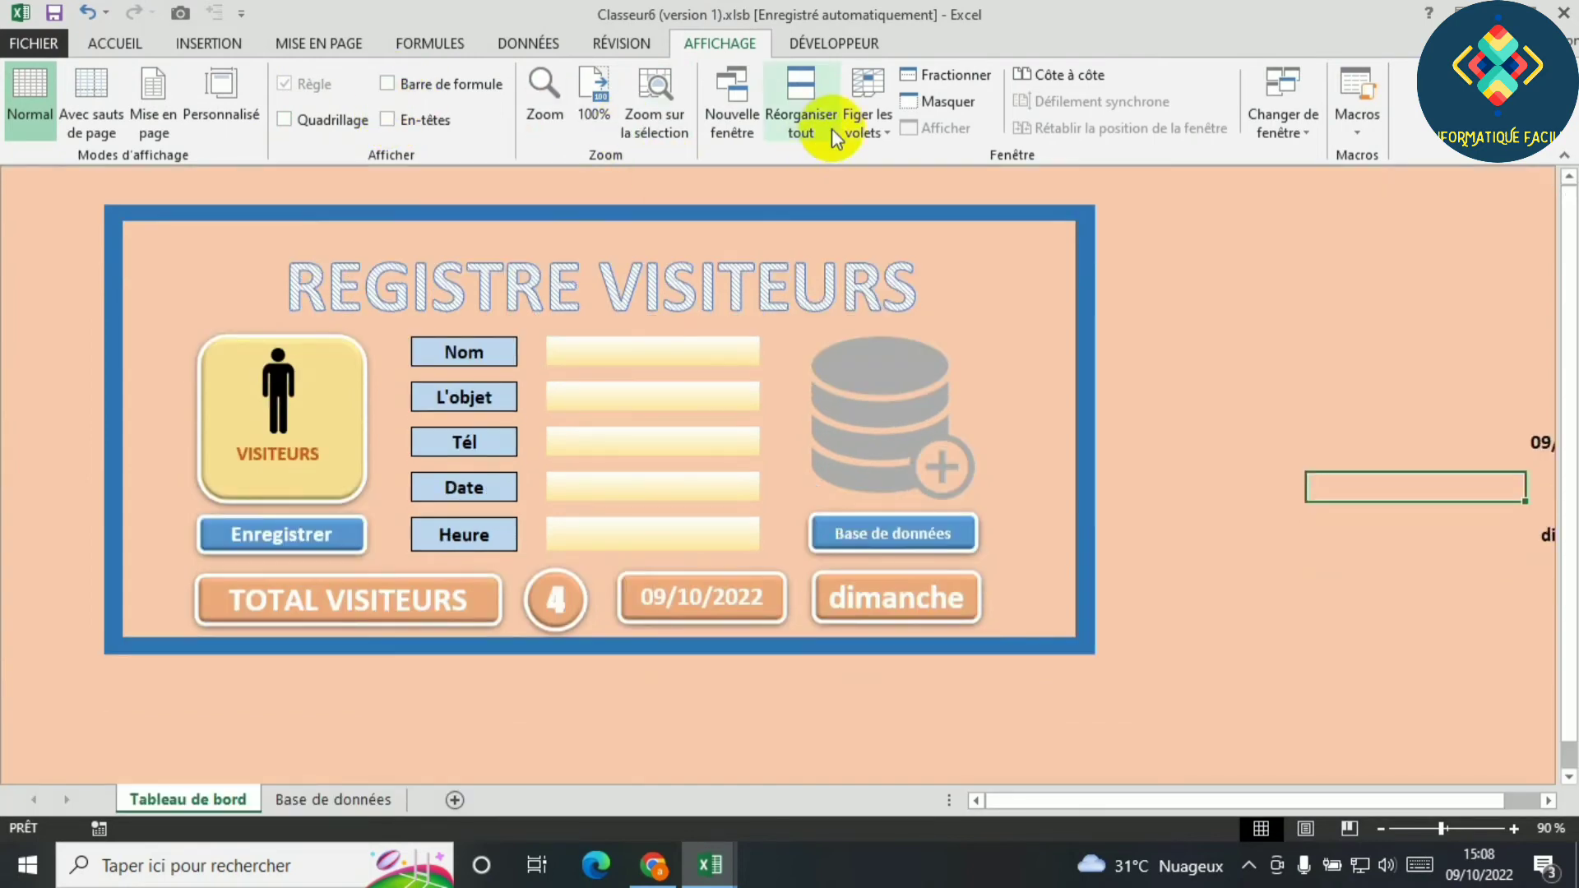
{"action": "left_click", "coordinate": [1563, 154]}
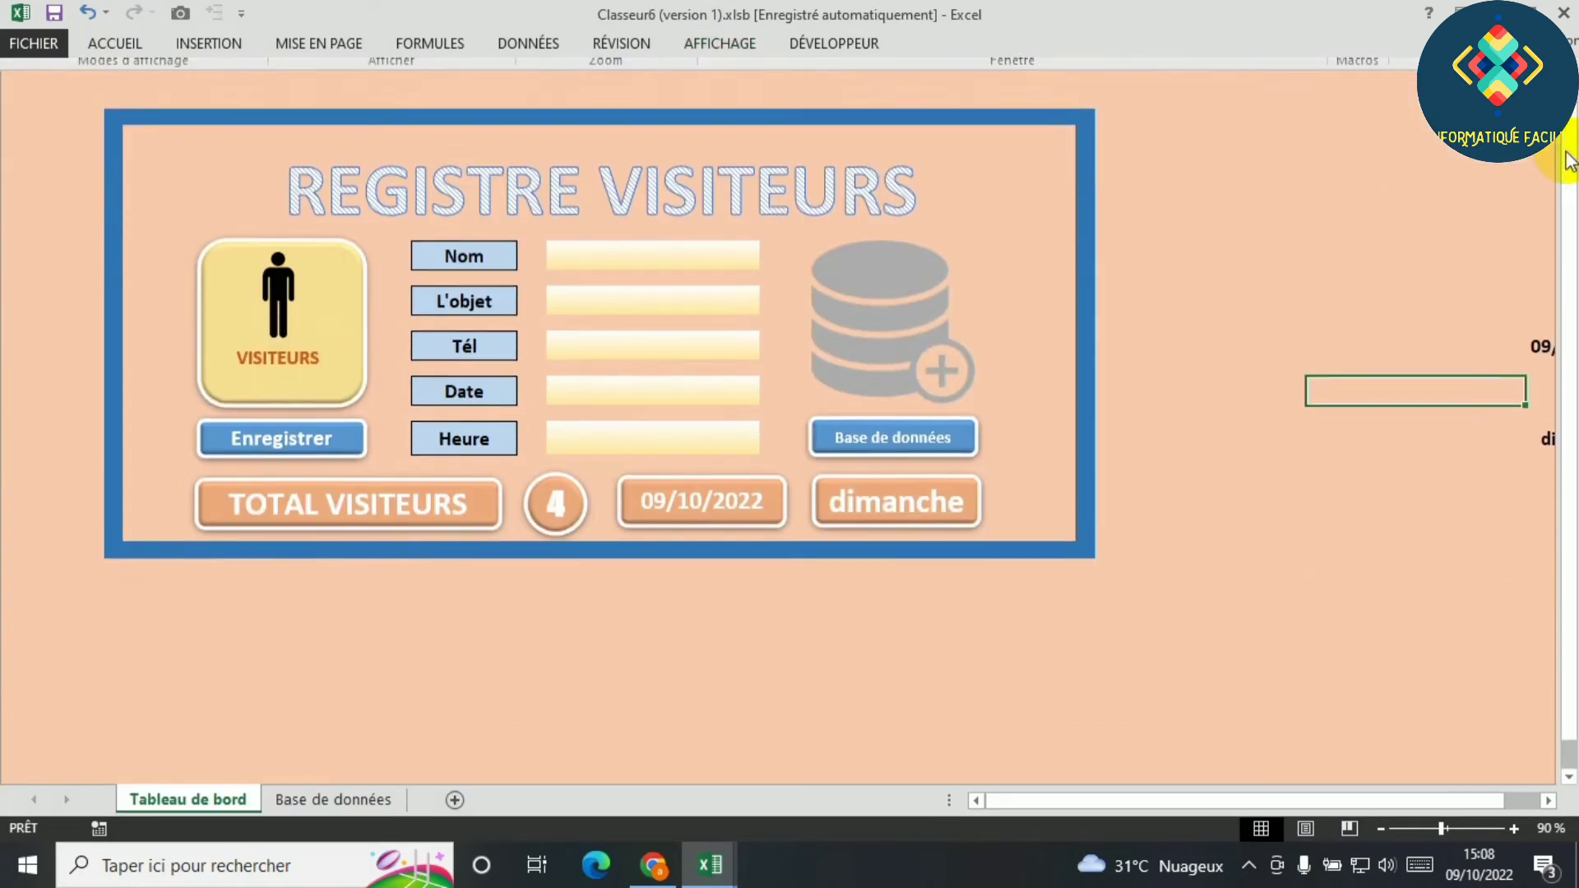
{"action": "left_click", "coordinate": [1551, 165]}
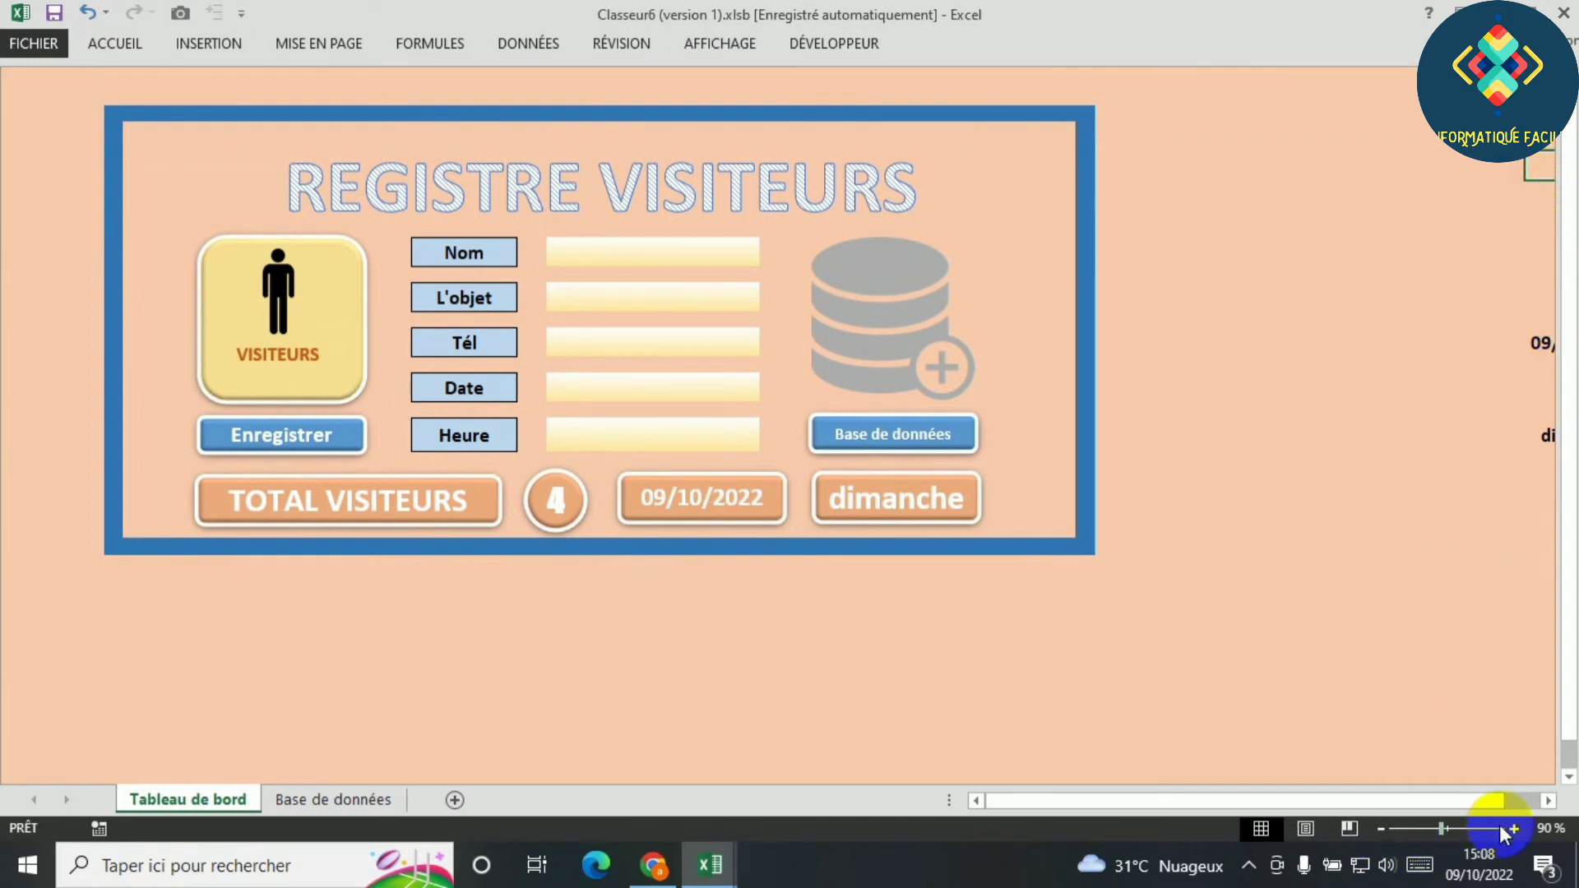
Set the zoom to 100% to frame the REGISTRE VISITEURS dashboard.
{"action": "left_click", "coordinate": [1549, 800]}
{"action": "scroll", "coordinate": [1398, 823], "scroll_direction": "left", "scroll_amount": 1}
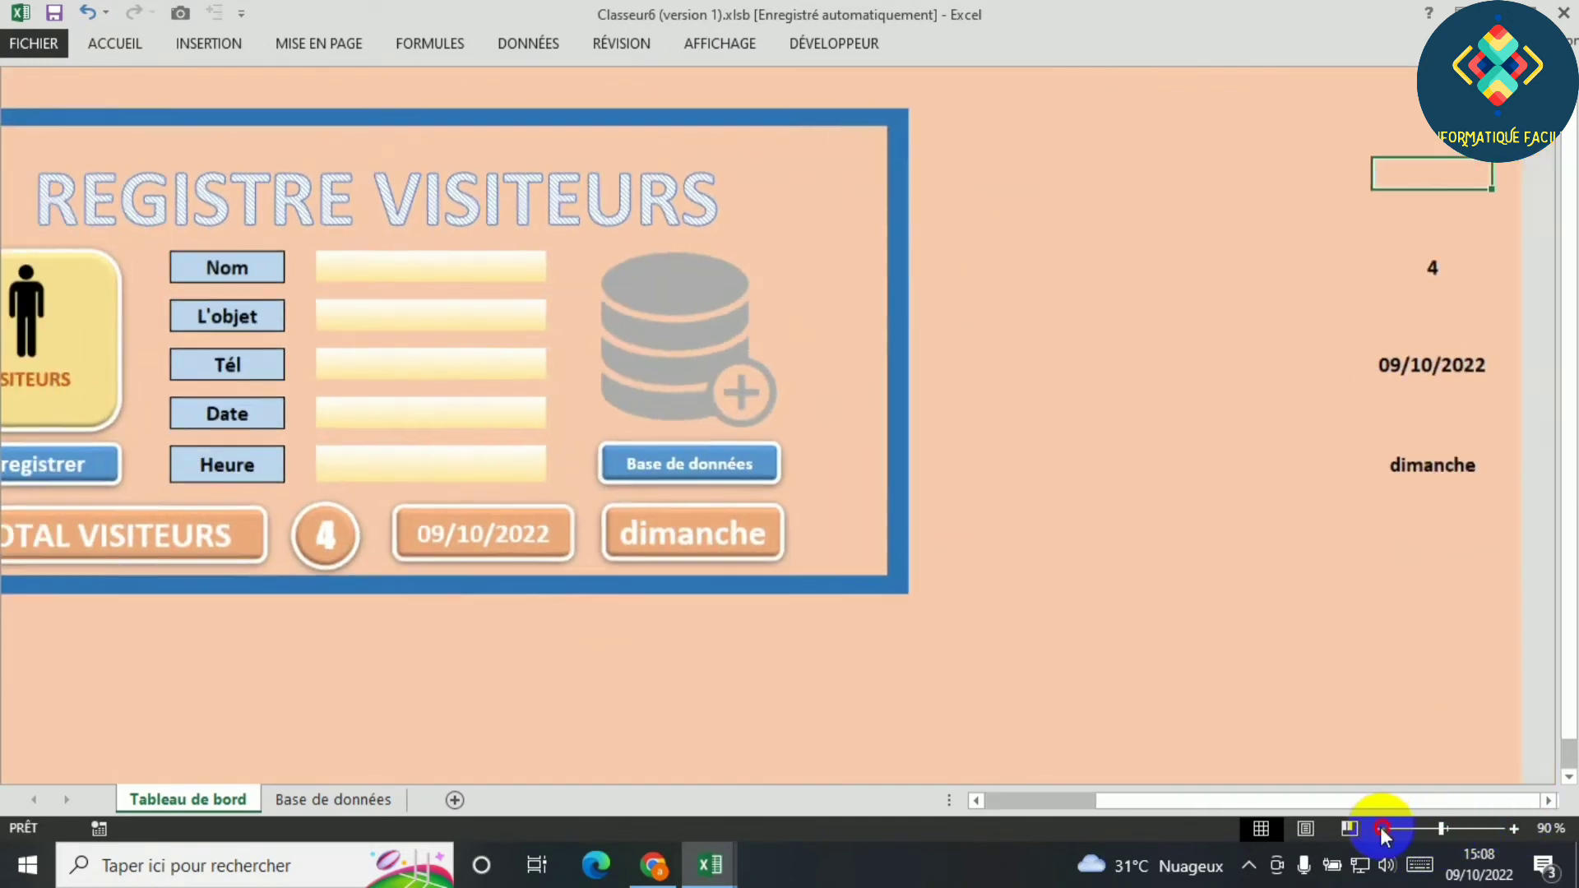
{"action": "left_click", "coordinate": [1383, 830]}
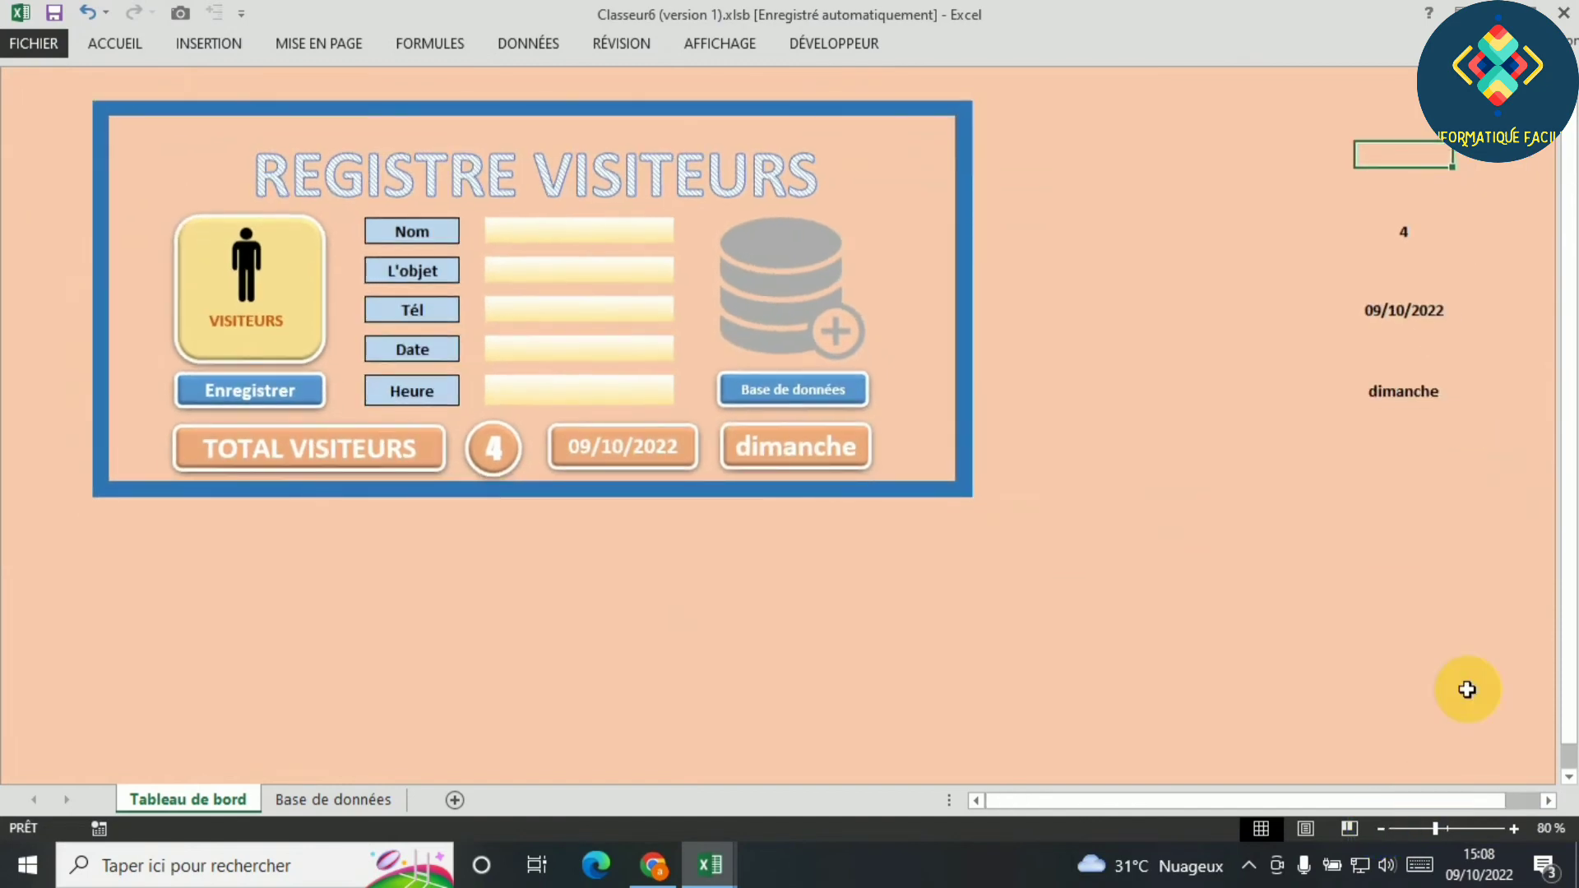
{"action": "left_click", "coordinate": [1515, 830]}
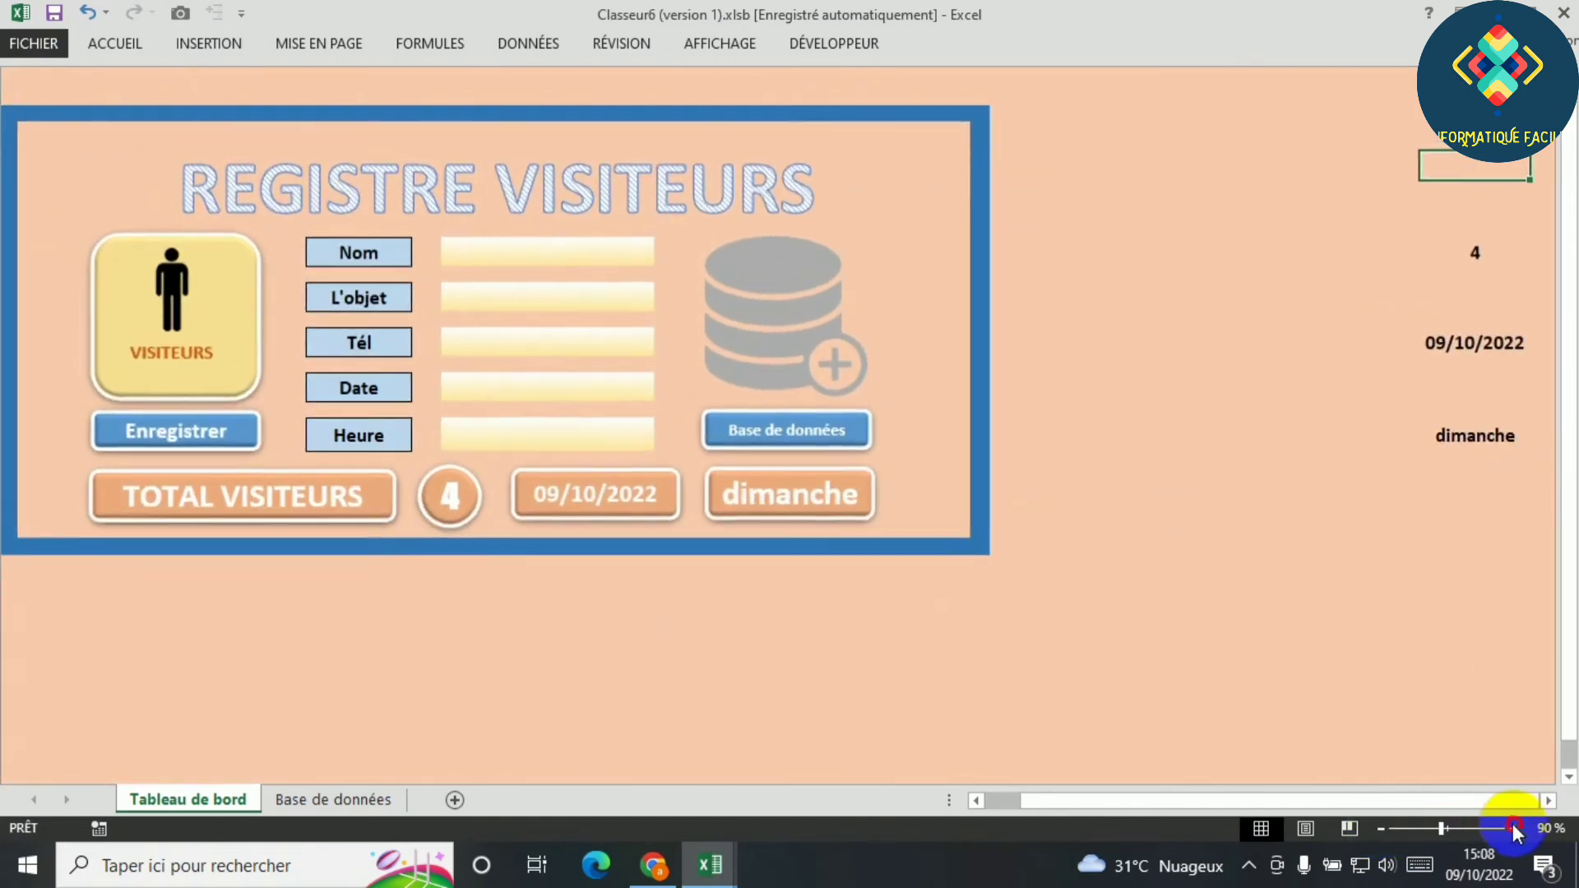
{"action": "left_click", "coordinate": [1515, 830]}
{"action": "left_click_drag", "start_coordinate": [1403, 800], "coordinate": [1166, 821]}
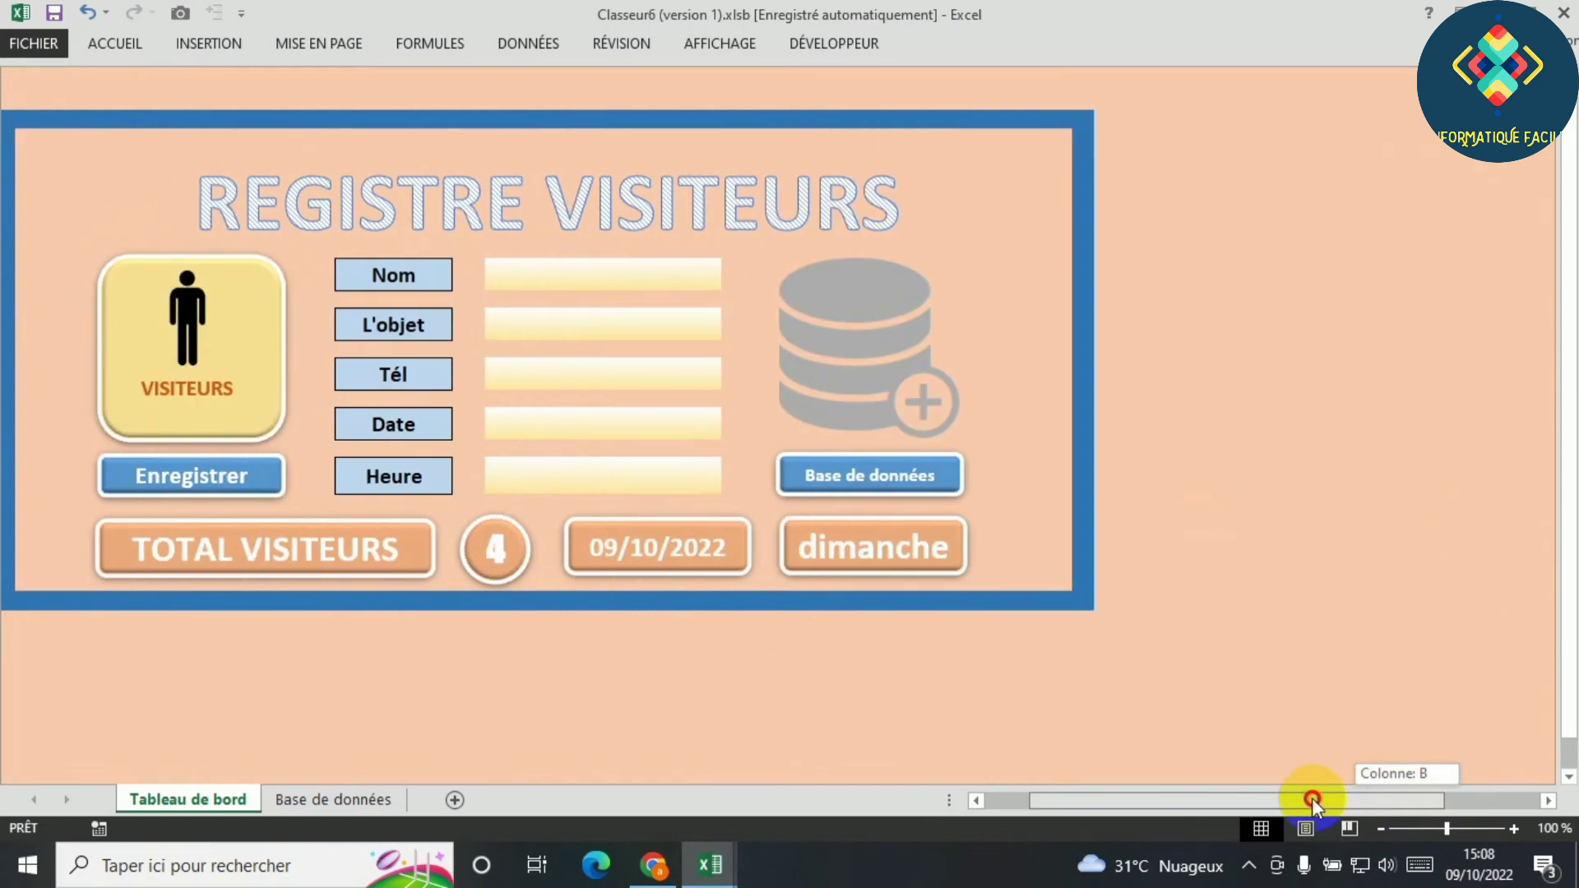
{"action": "left_click", "coordinate": [1570, 420]}
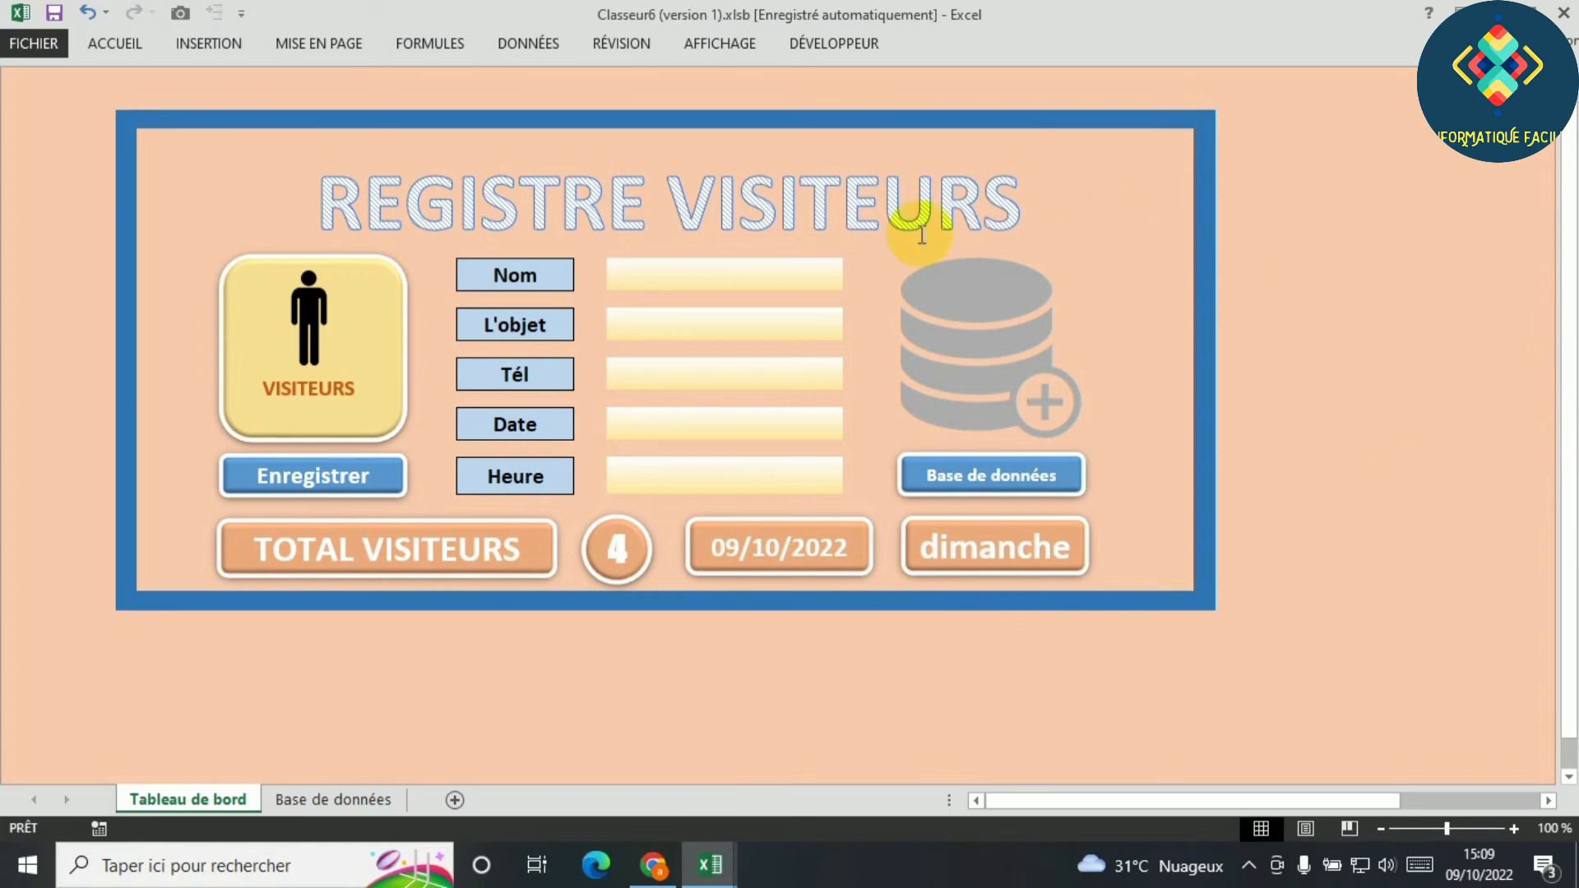
Enter a test visitor's name, objet 'info' and phone number, then record it with Enregistrer.
{"action": "left_click", "coordinate": [727, 277]}
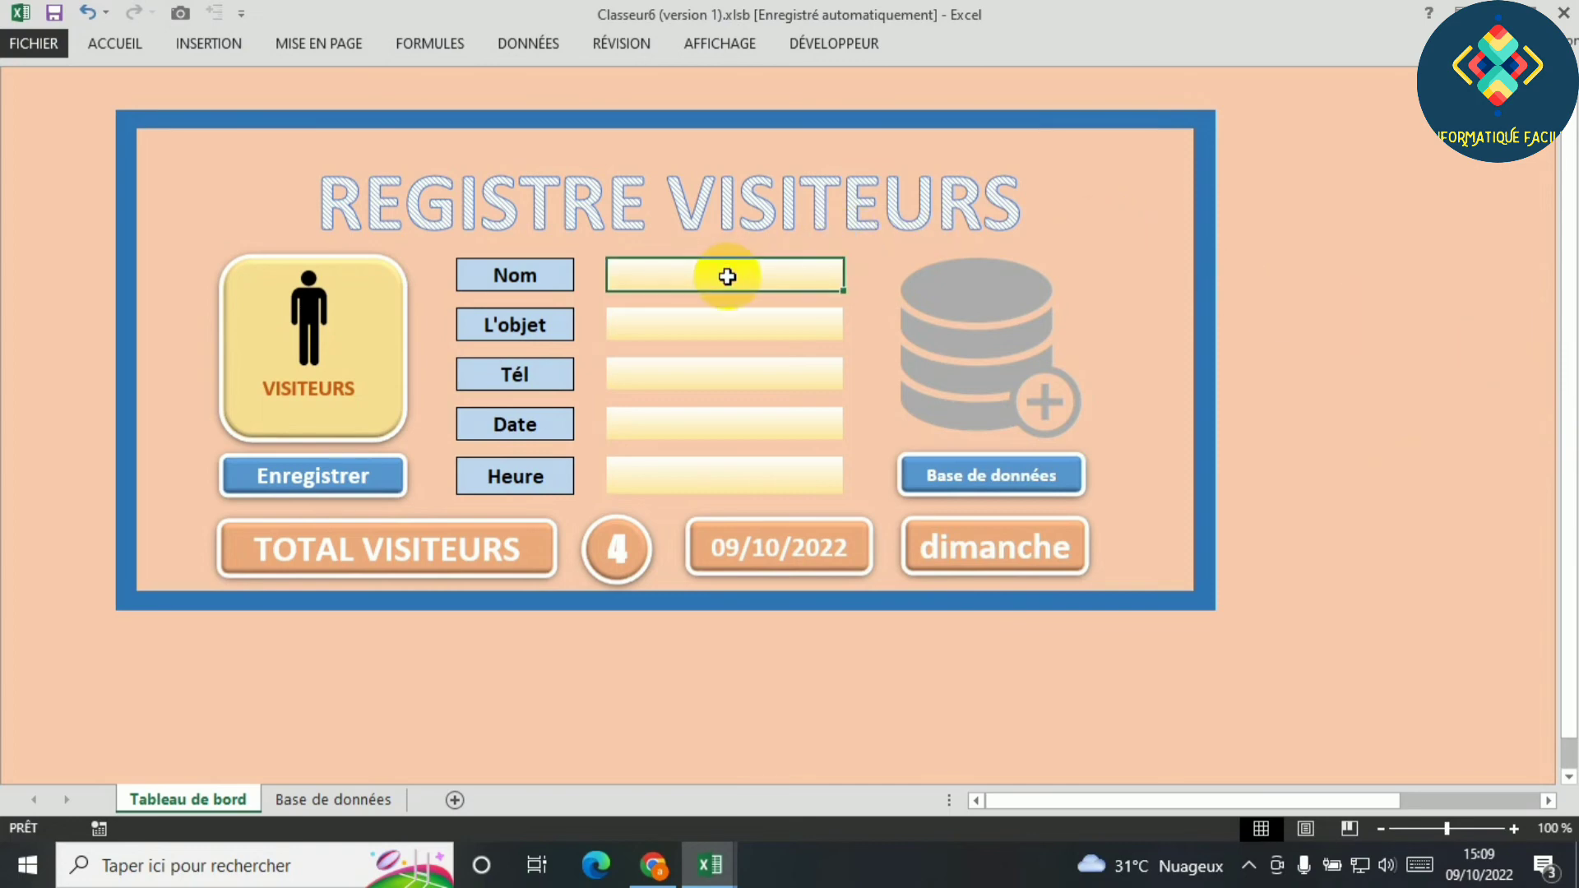
{"action": "double_click", "coordinate": [727, 277]}
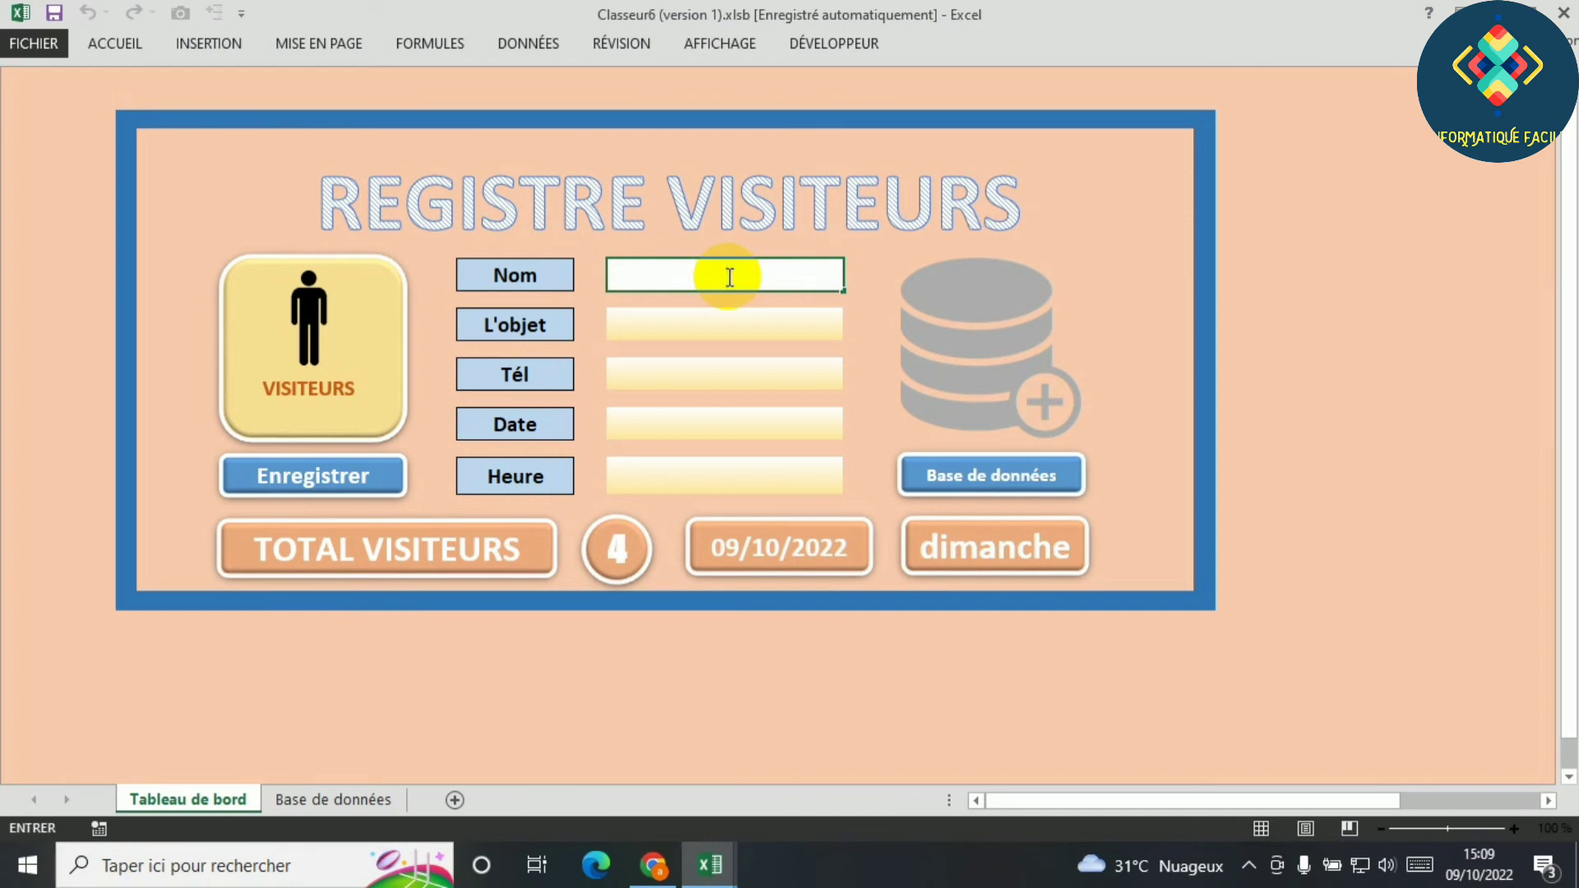
{"action": "type", "text": "C"}
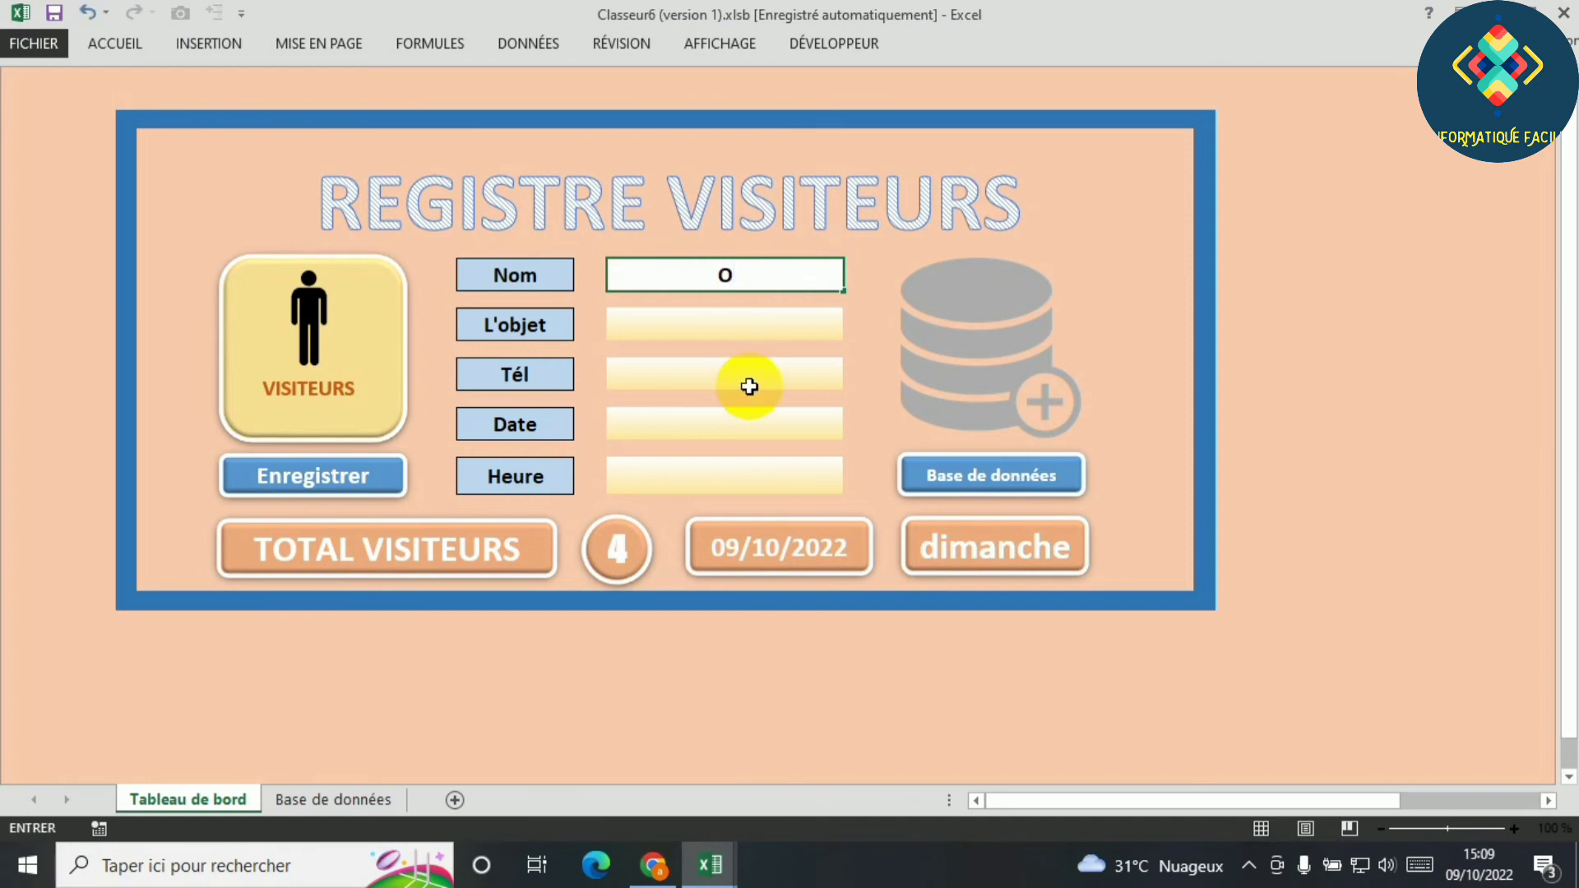
{"action": "type", "text": "li"}
{"action": "type", "text": "vier"}
{"action": "key", "text": "Return"}
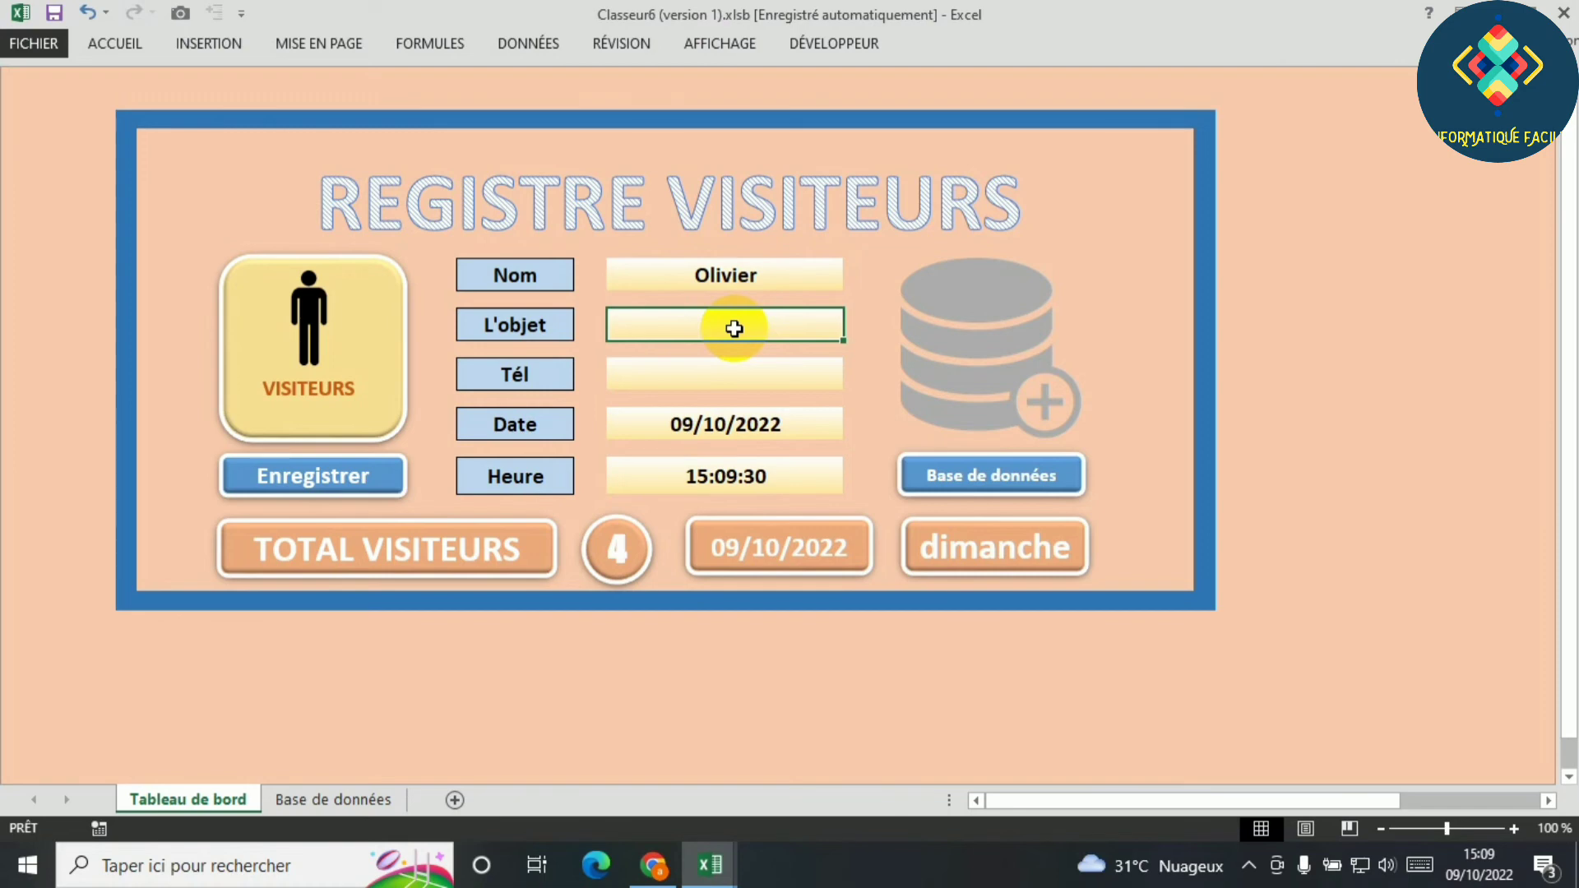
{"action": "type", "text": "info"}
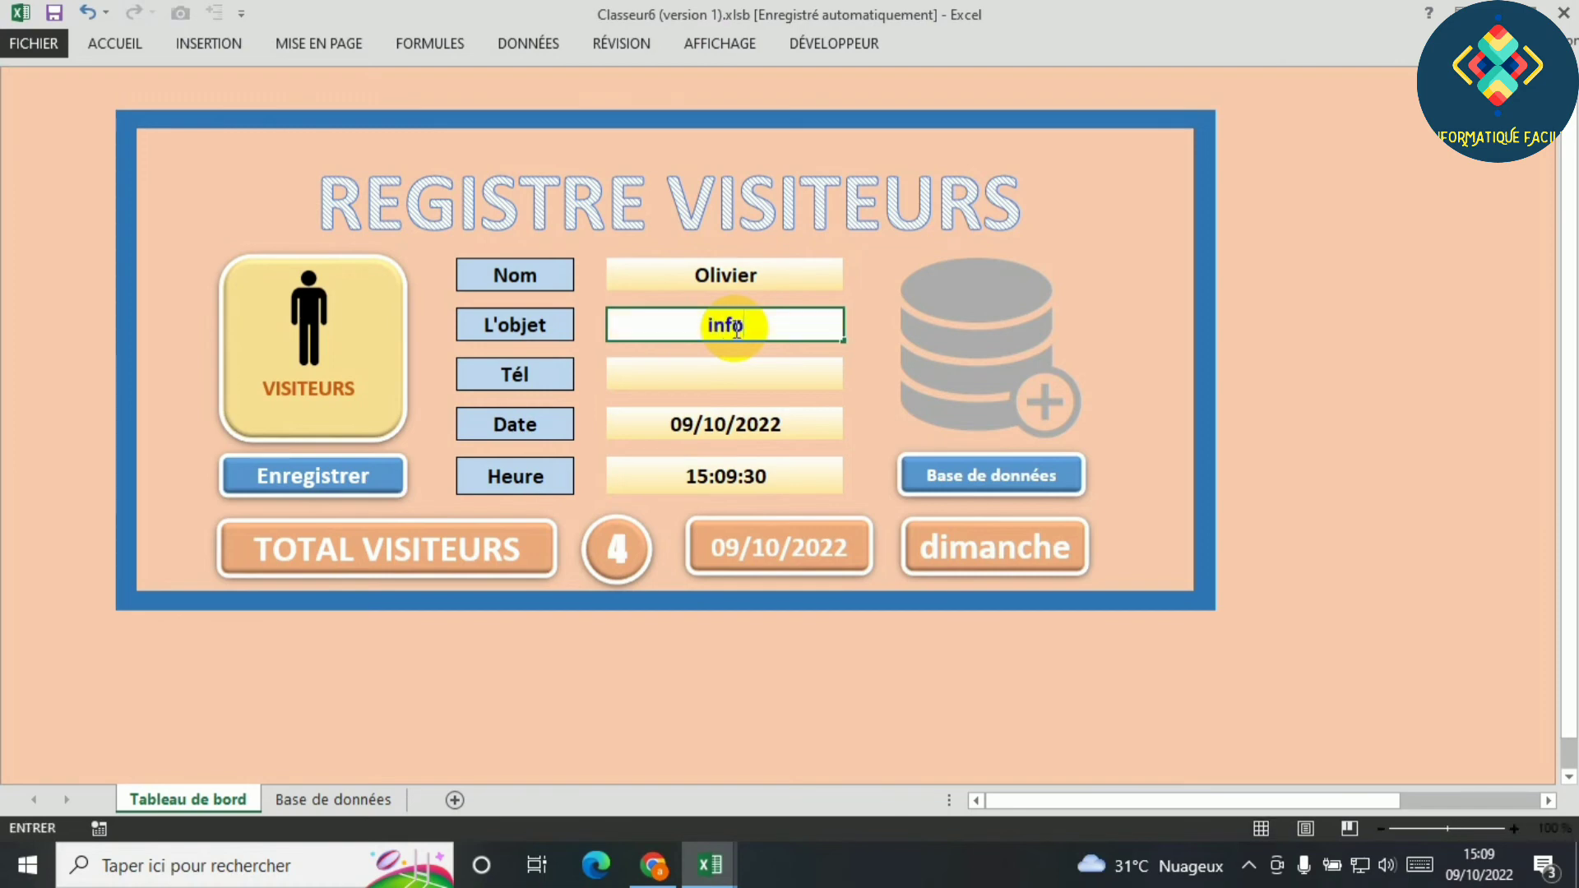
{"action": "left_click", "coordinate": [732, 368]}
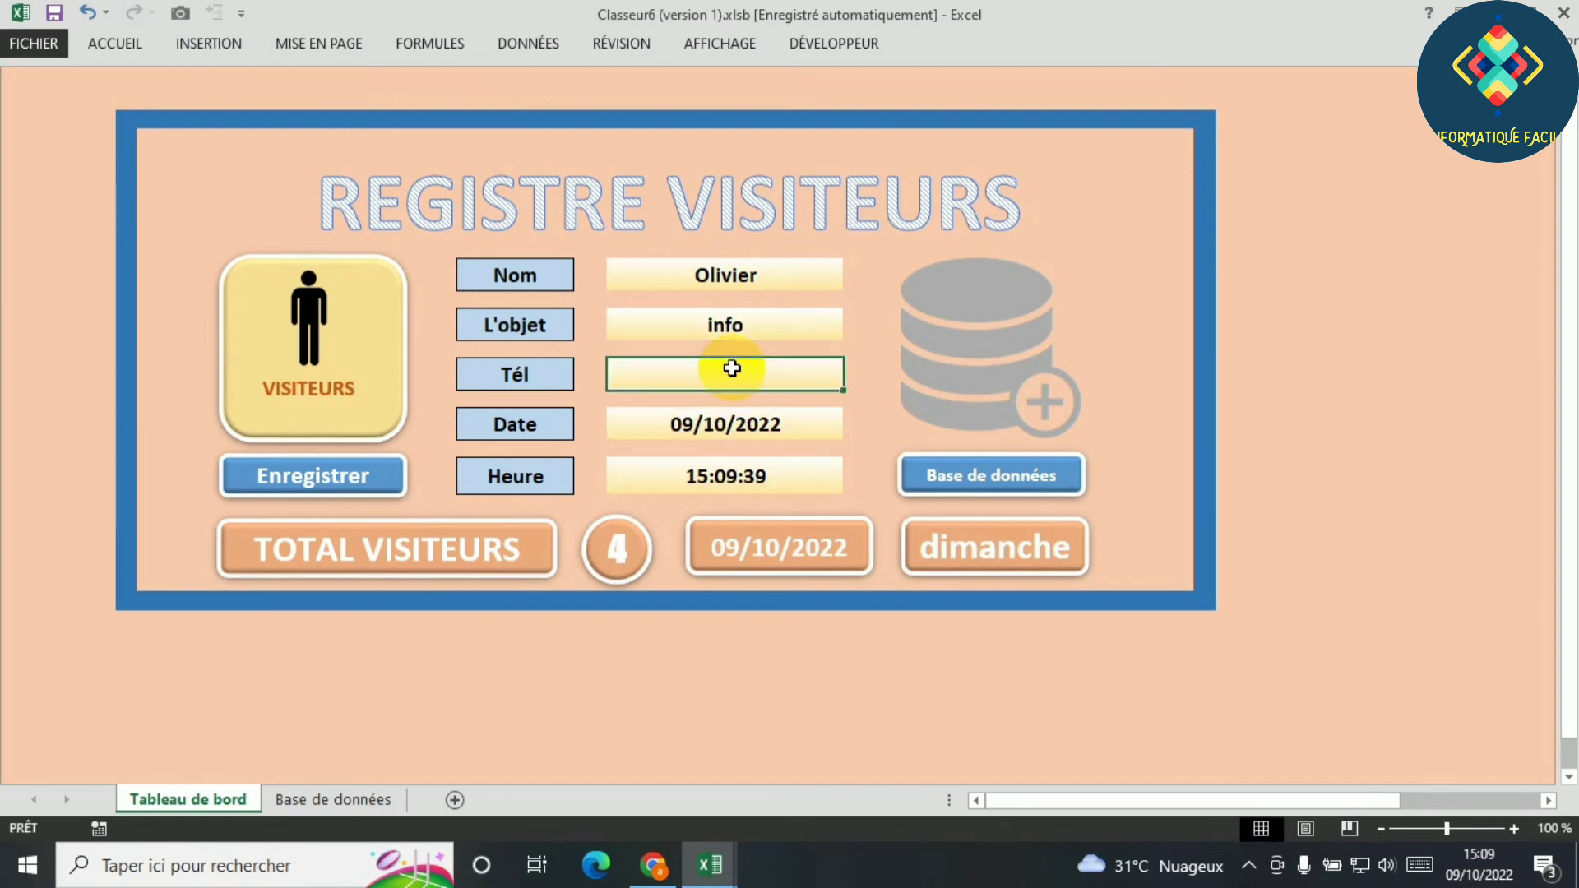
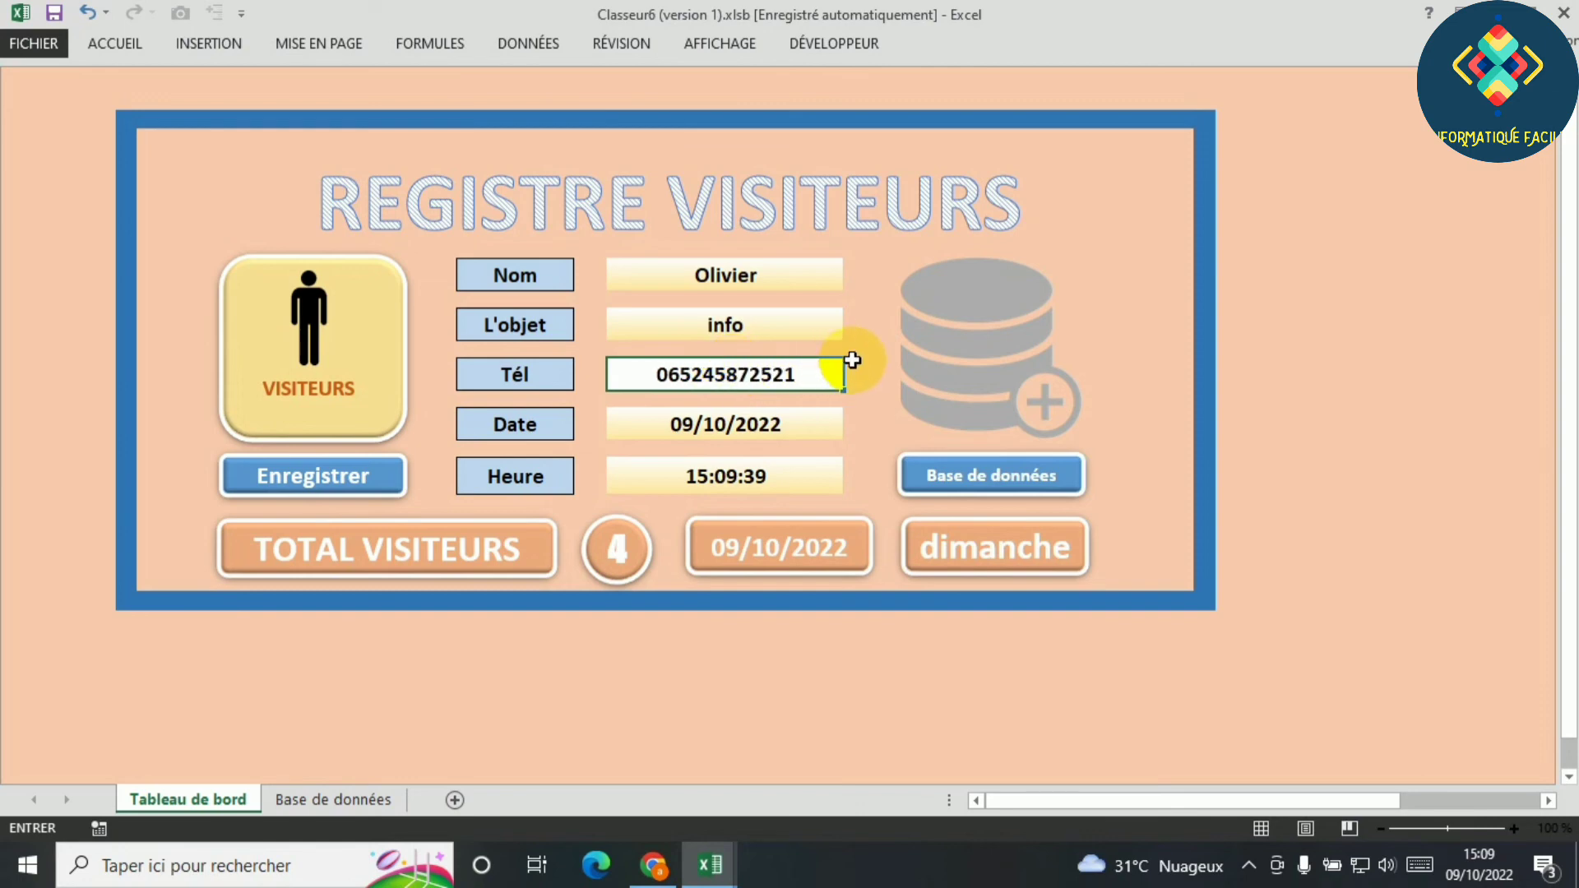
{"action": "left_click", "coordinate": [870, 353]}
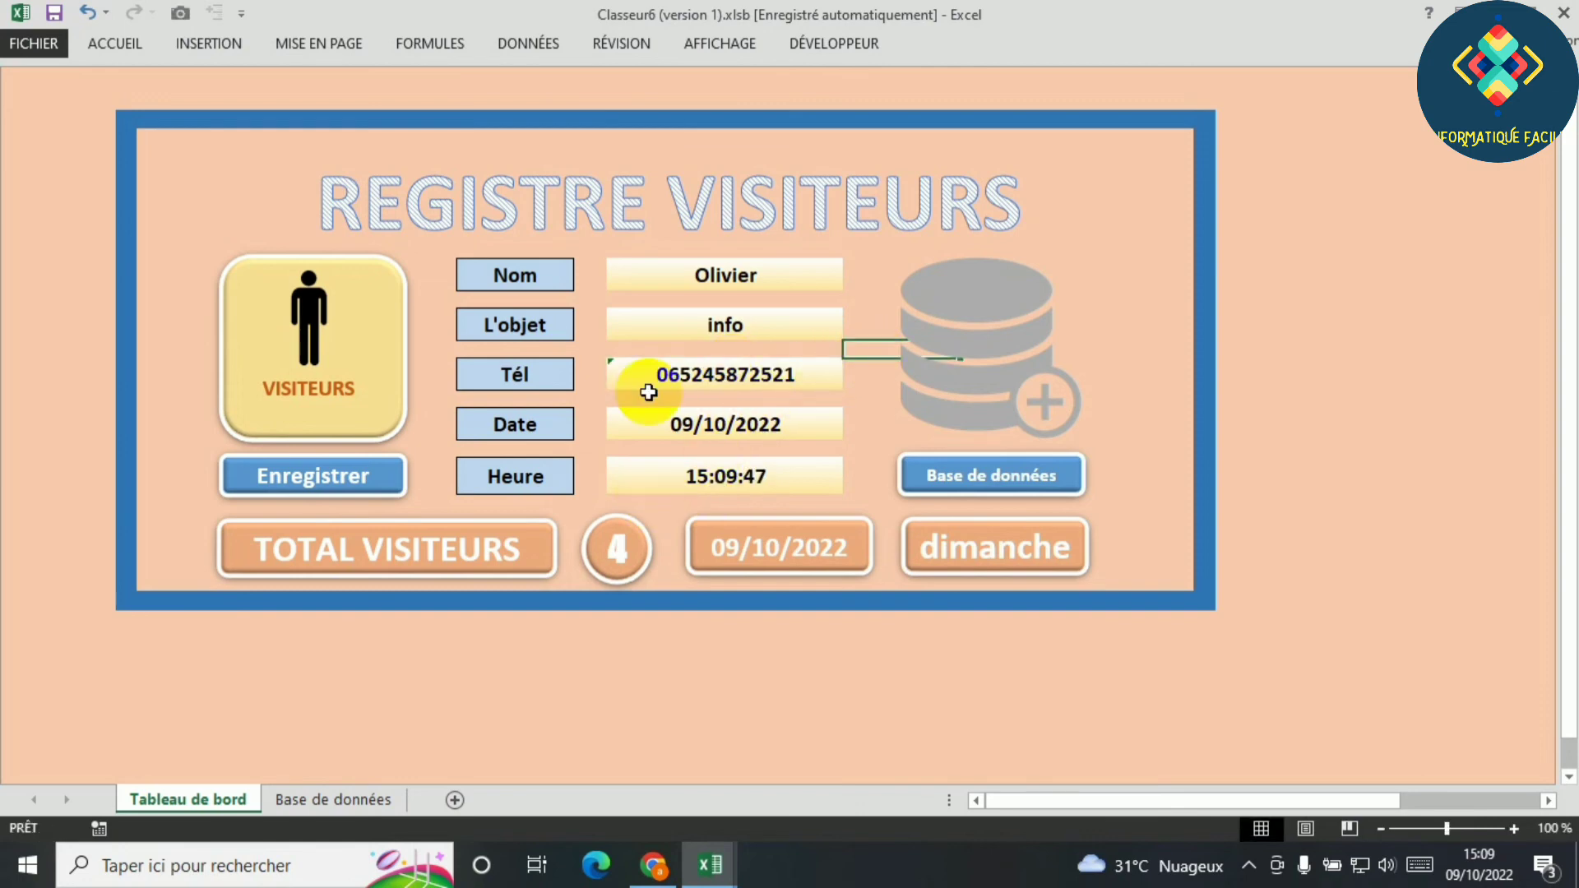
{"action": "left_click", "coordinate": [360, 478]}
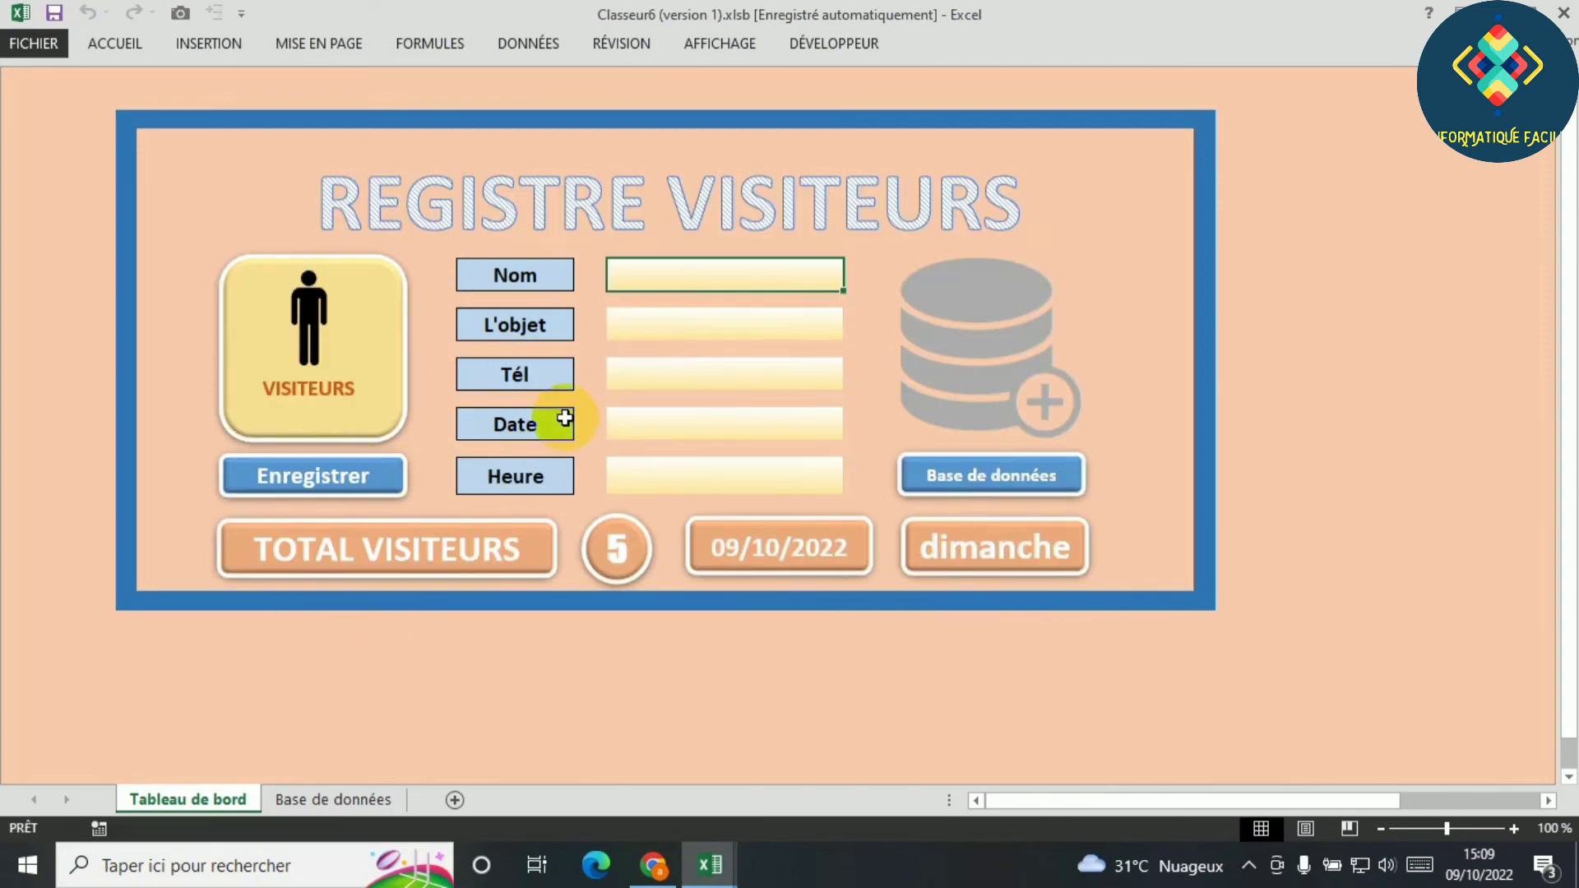
{"action": "left_click", "coordinate": [995, 477]}
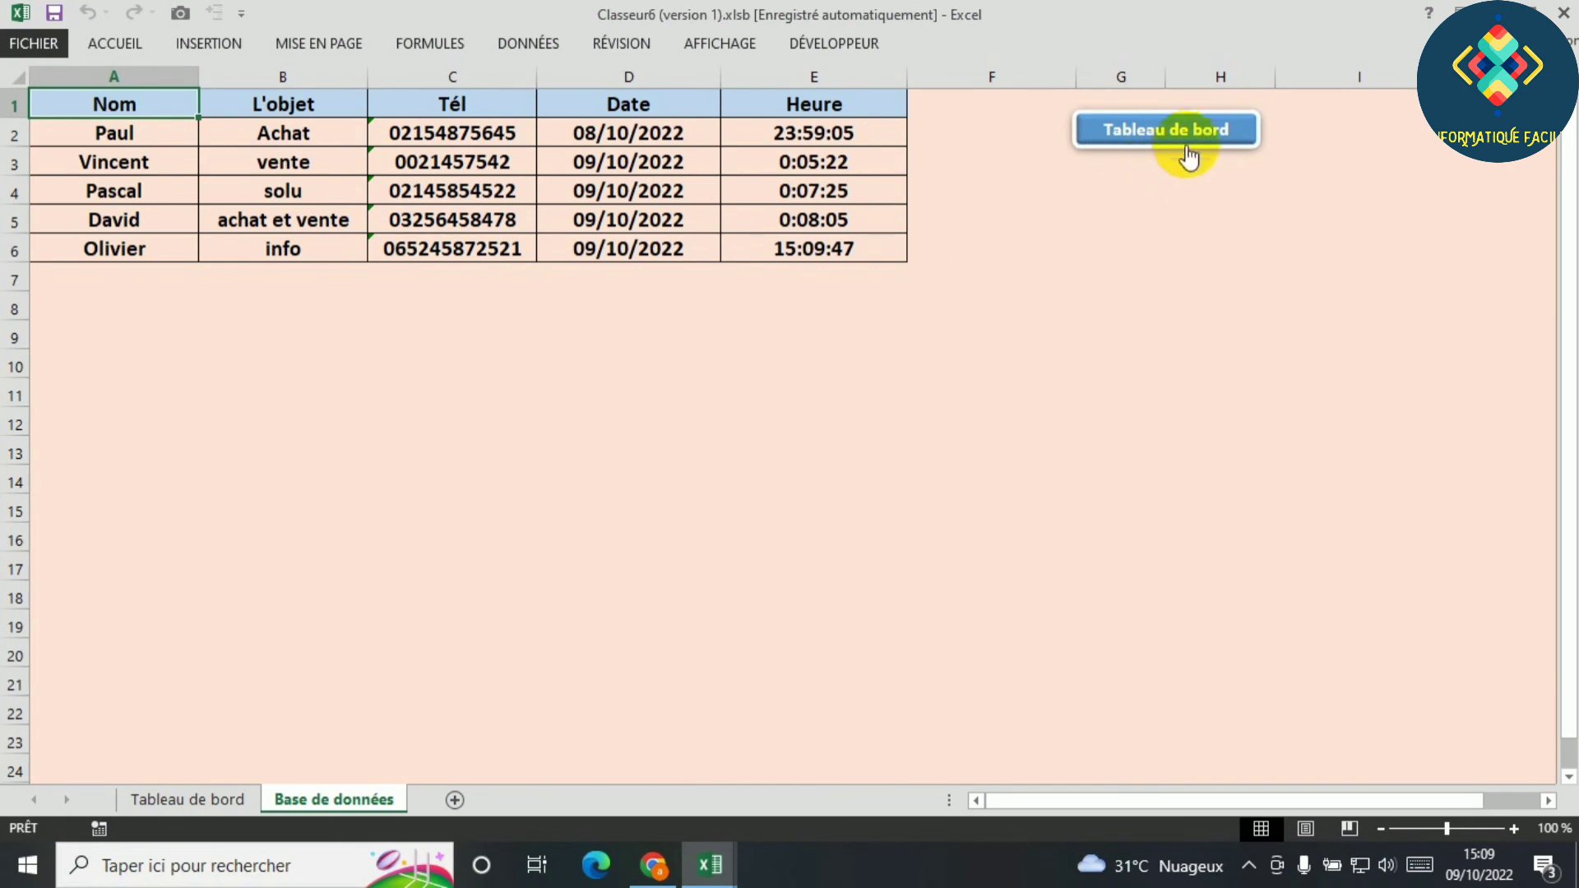
{"action": "left_click", "coordinate": [1188, 133]}
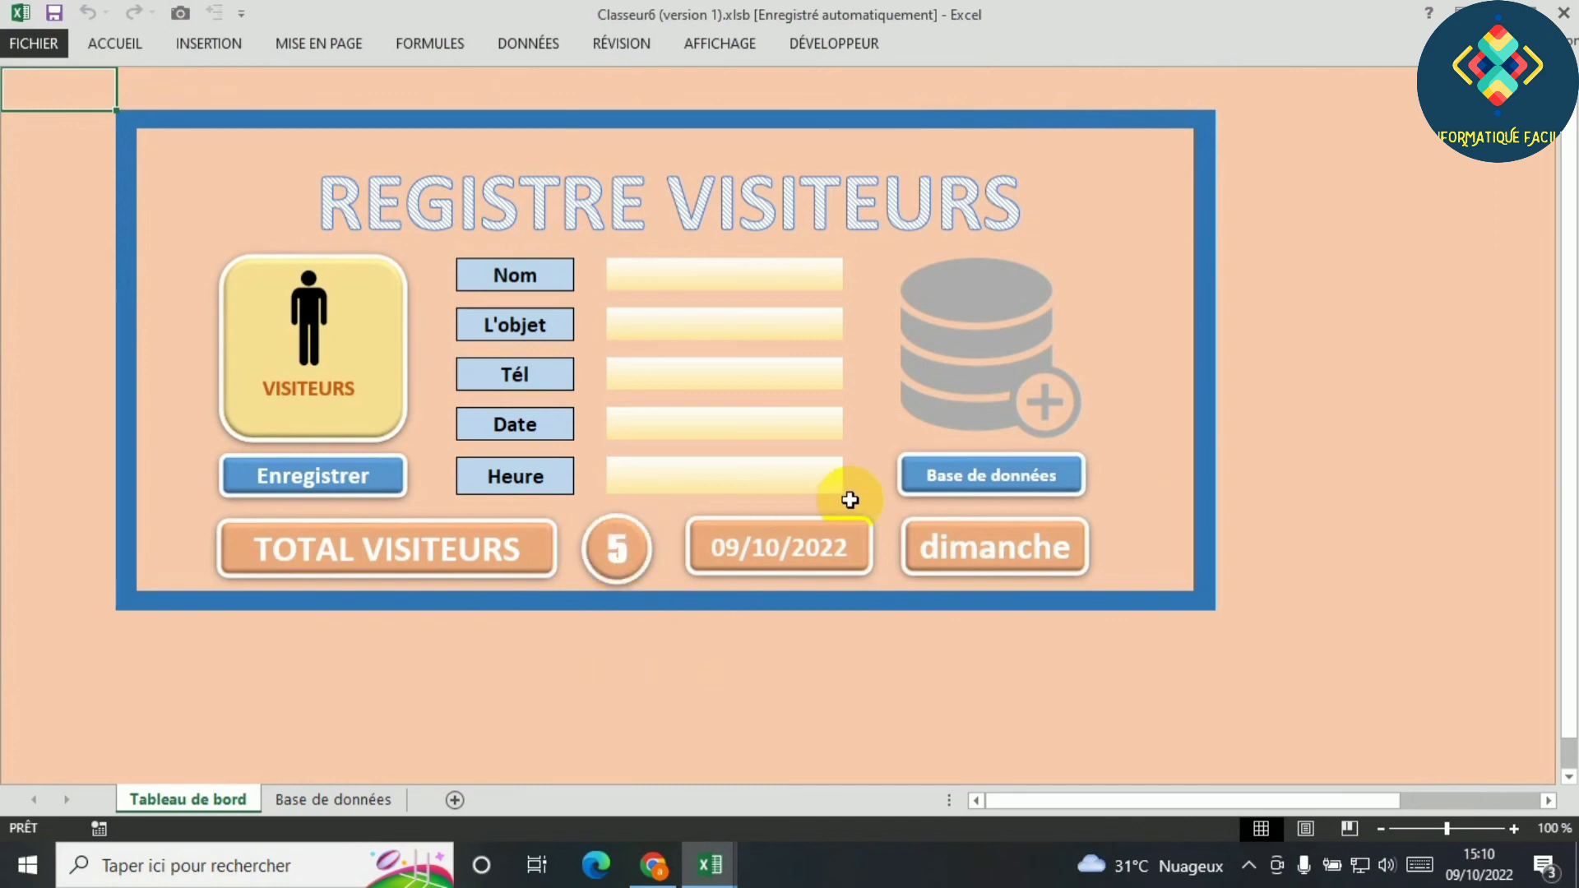
{"action": "left_click", "coordinate": [994, 473]}
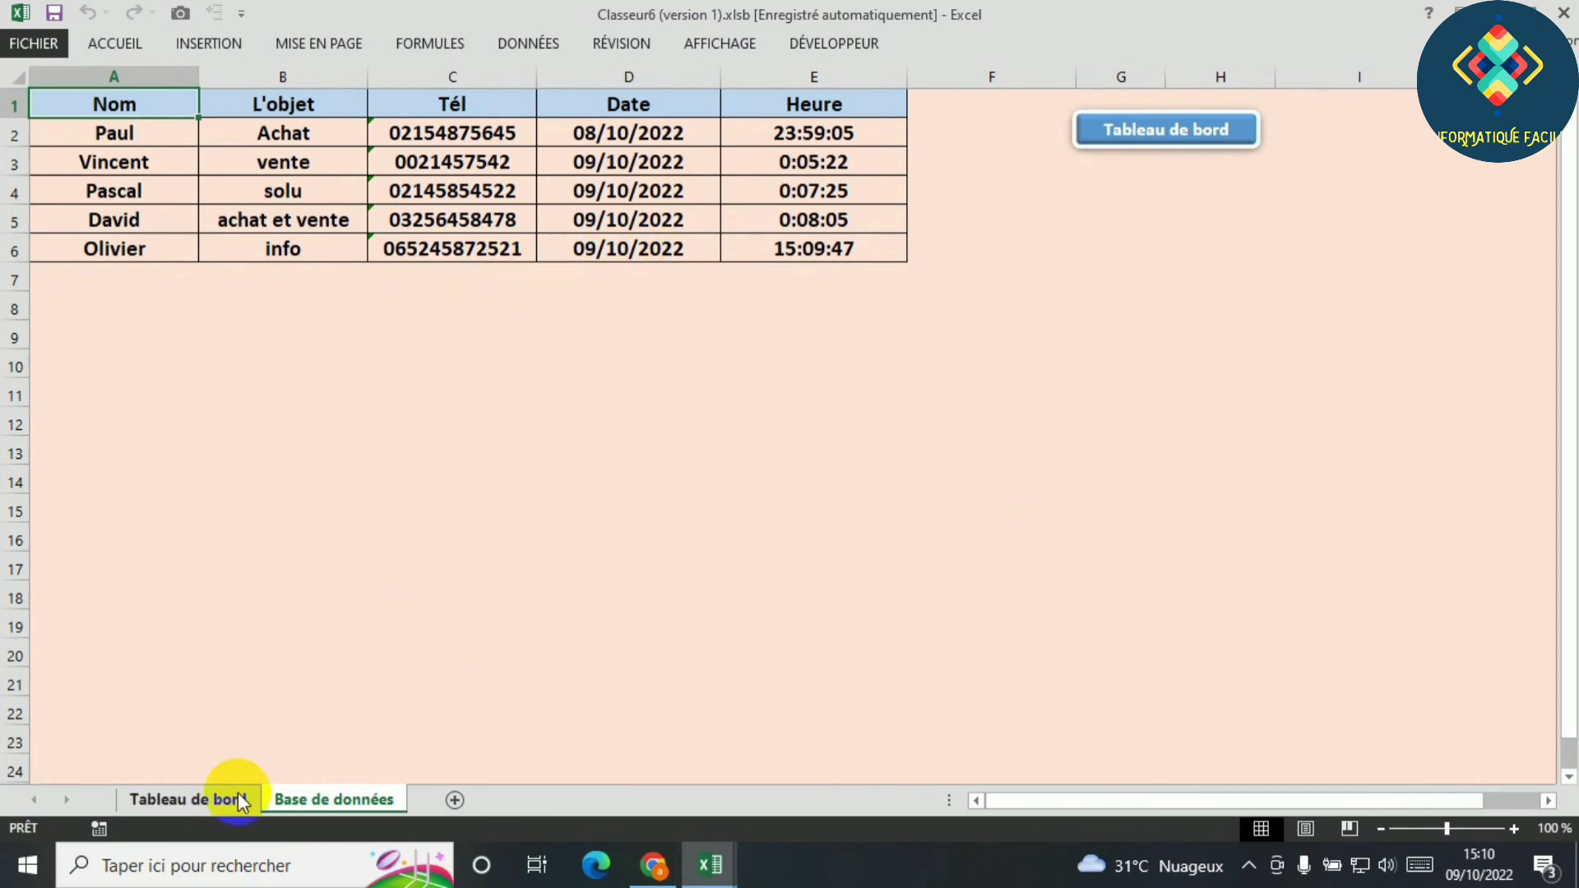
{"action": "left_click", "coordinate": [1131, 132]}
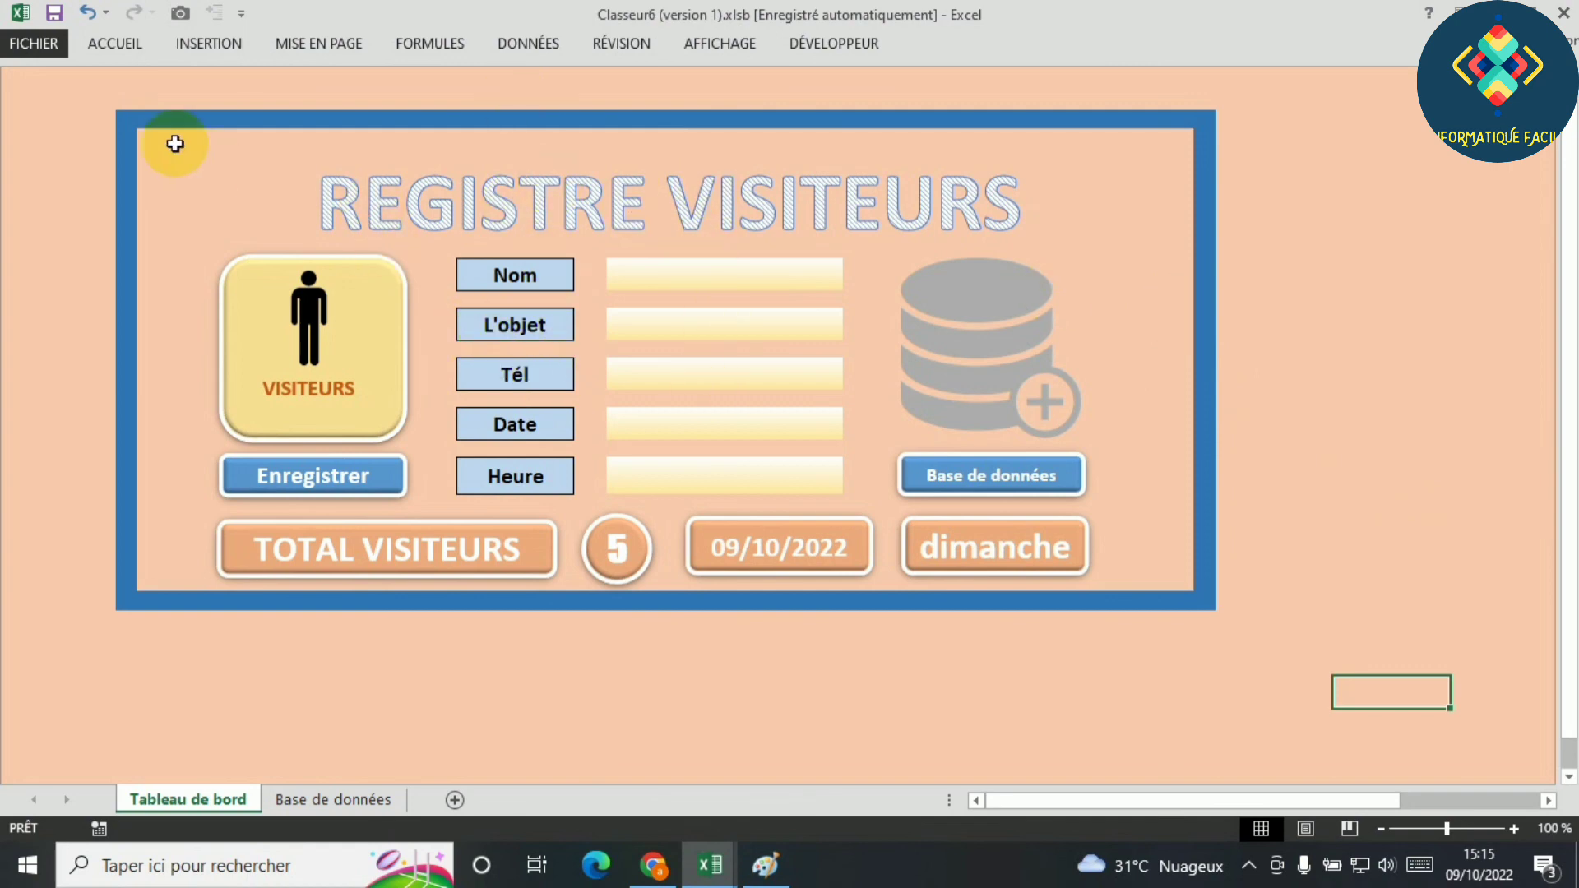
Save the workbook to Documents as a Classeur Excel (prenant en charge les macros) .xlsm file.
{"action": "left_click", "coordinate": [31, 46]}
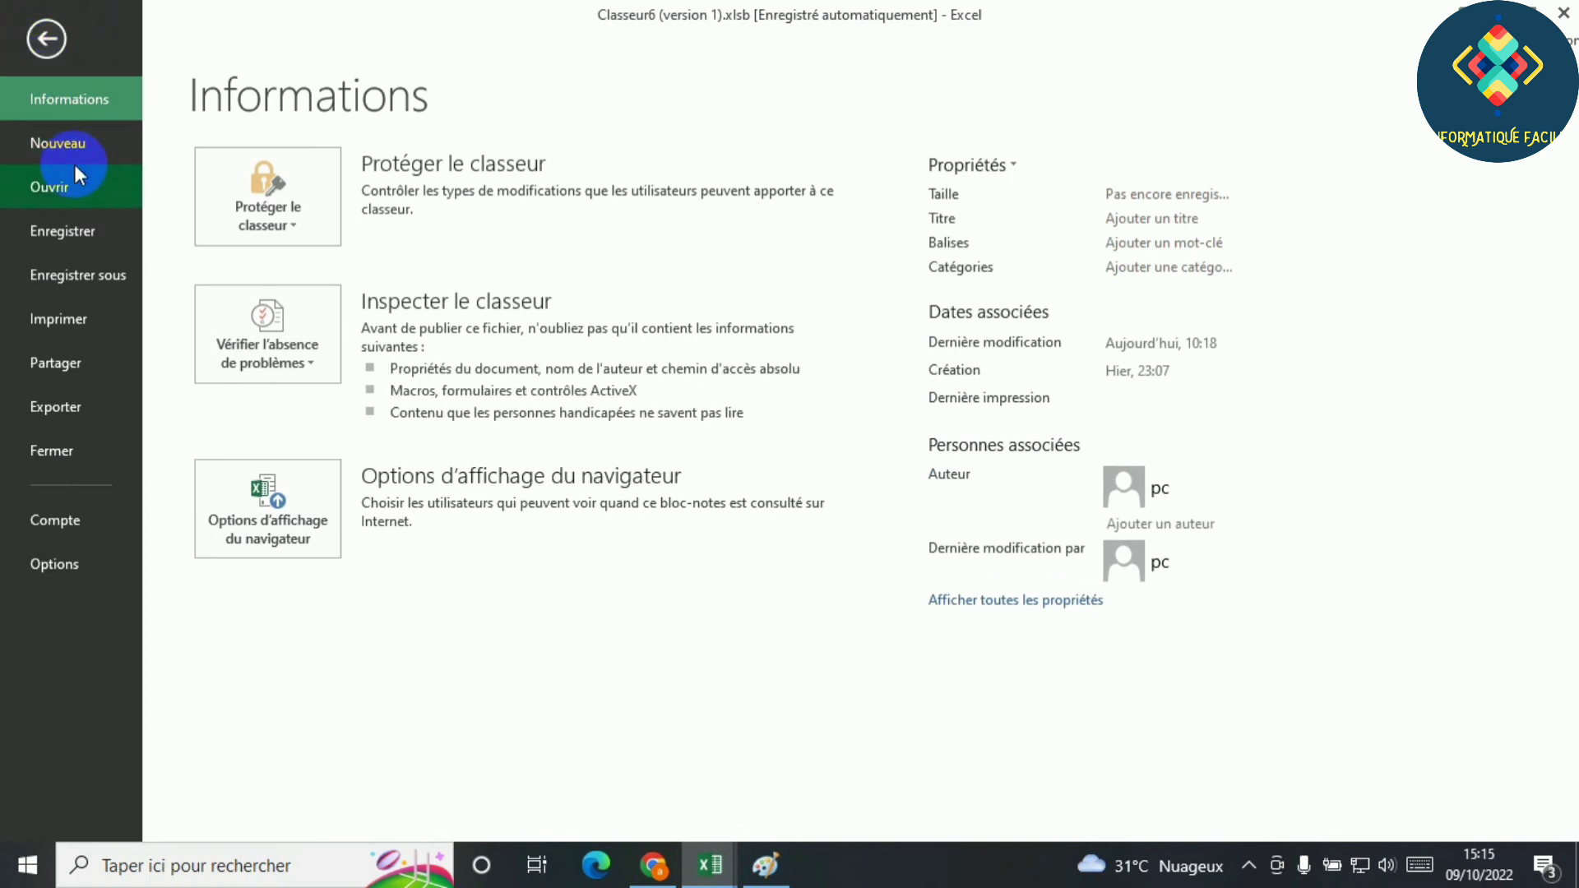
{"action": "left_click", "coordinate": [71, 276]}
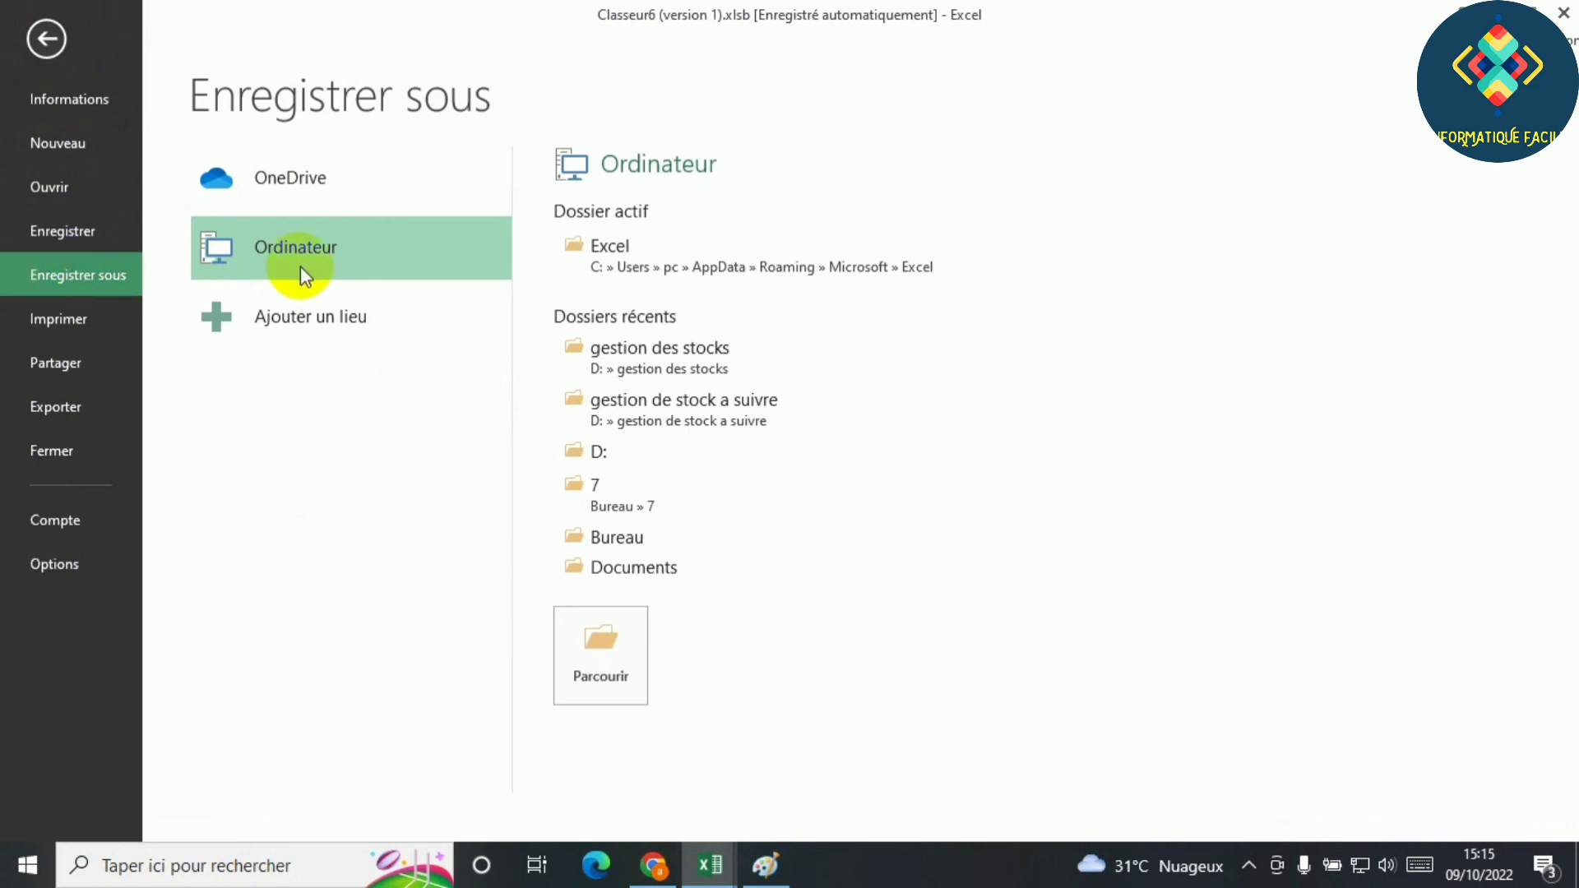
{"action": "mouse_move", "coordinate": [697, 451]}
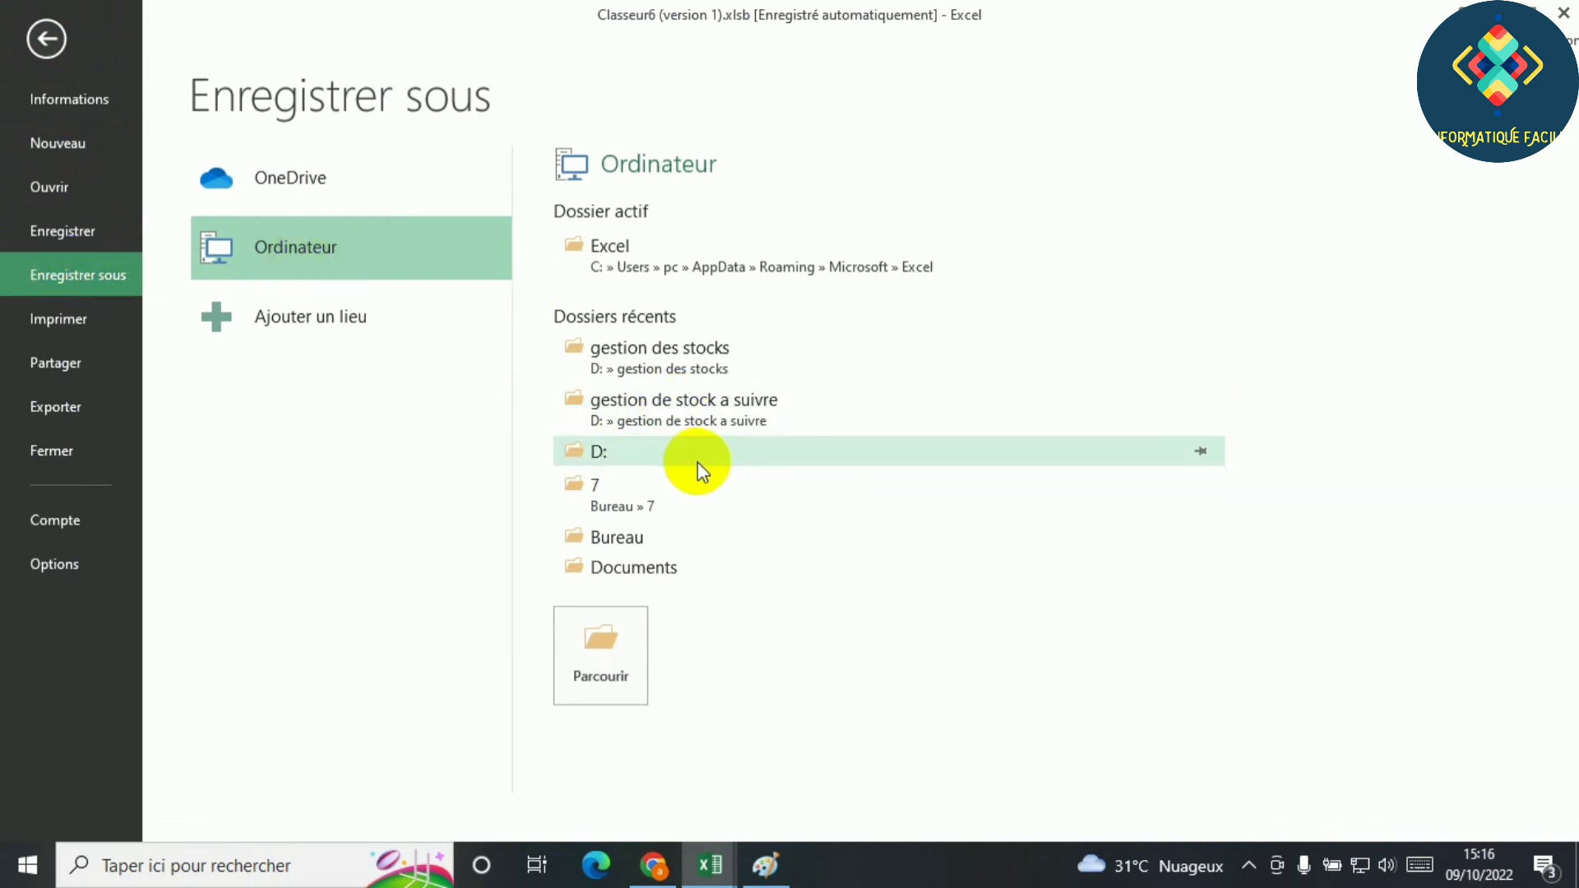
{"action": "left_click", "coordinate": [684, 362]}
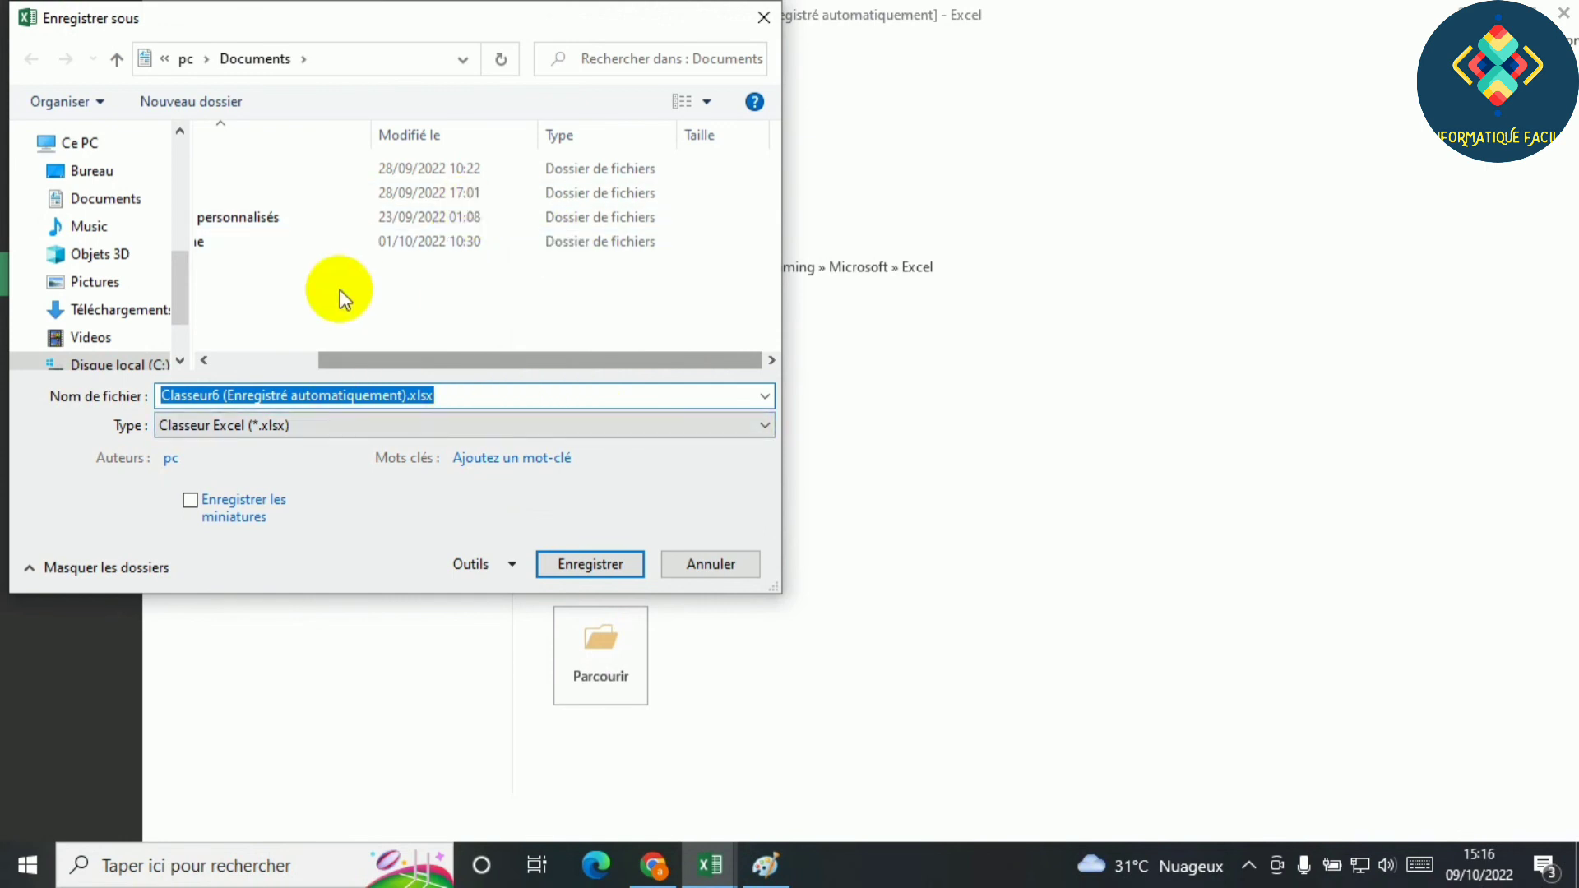
{"action": "left_click", "coordinate": [393, 427]}
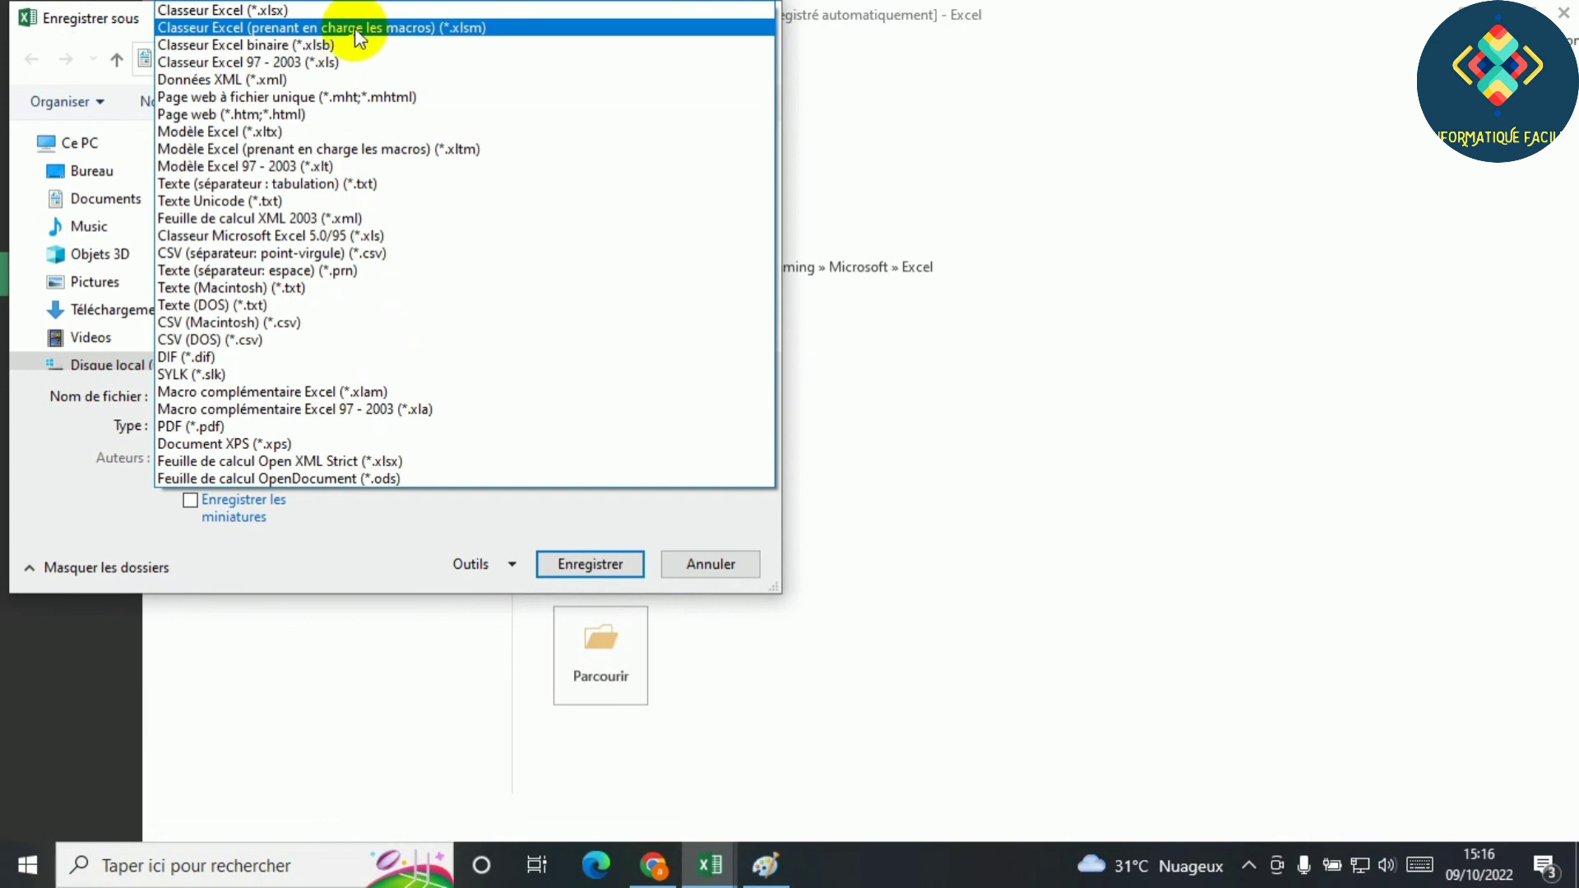
{"action": "left_click", "coordinate": [354, 28]}
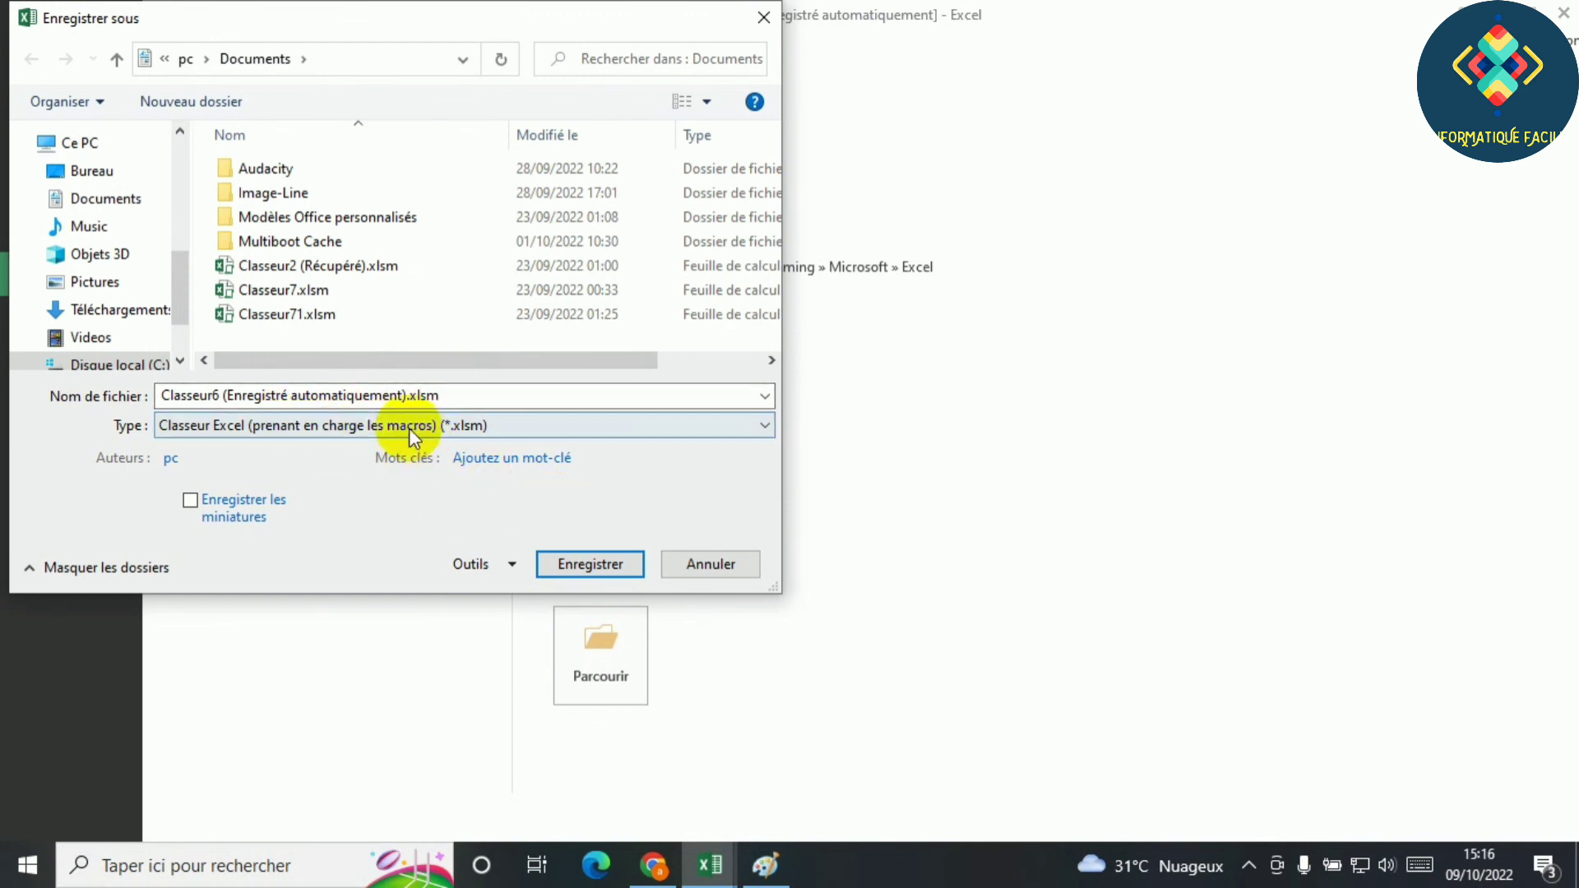
{"action": "left_click", "coordinate": [591, 564]}
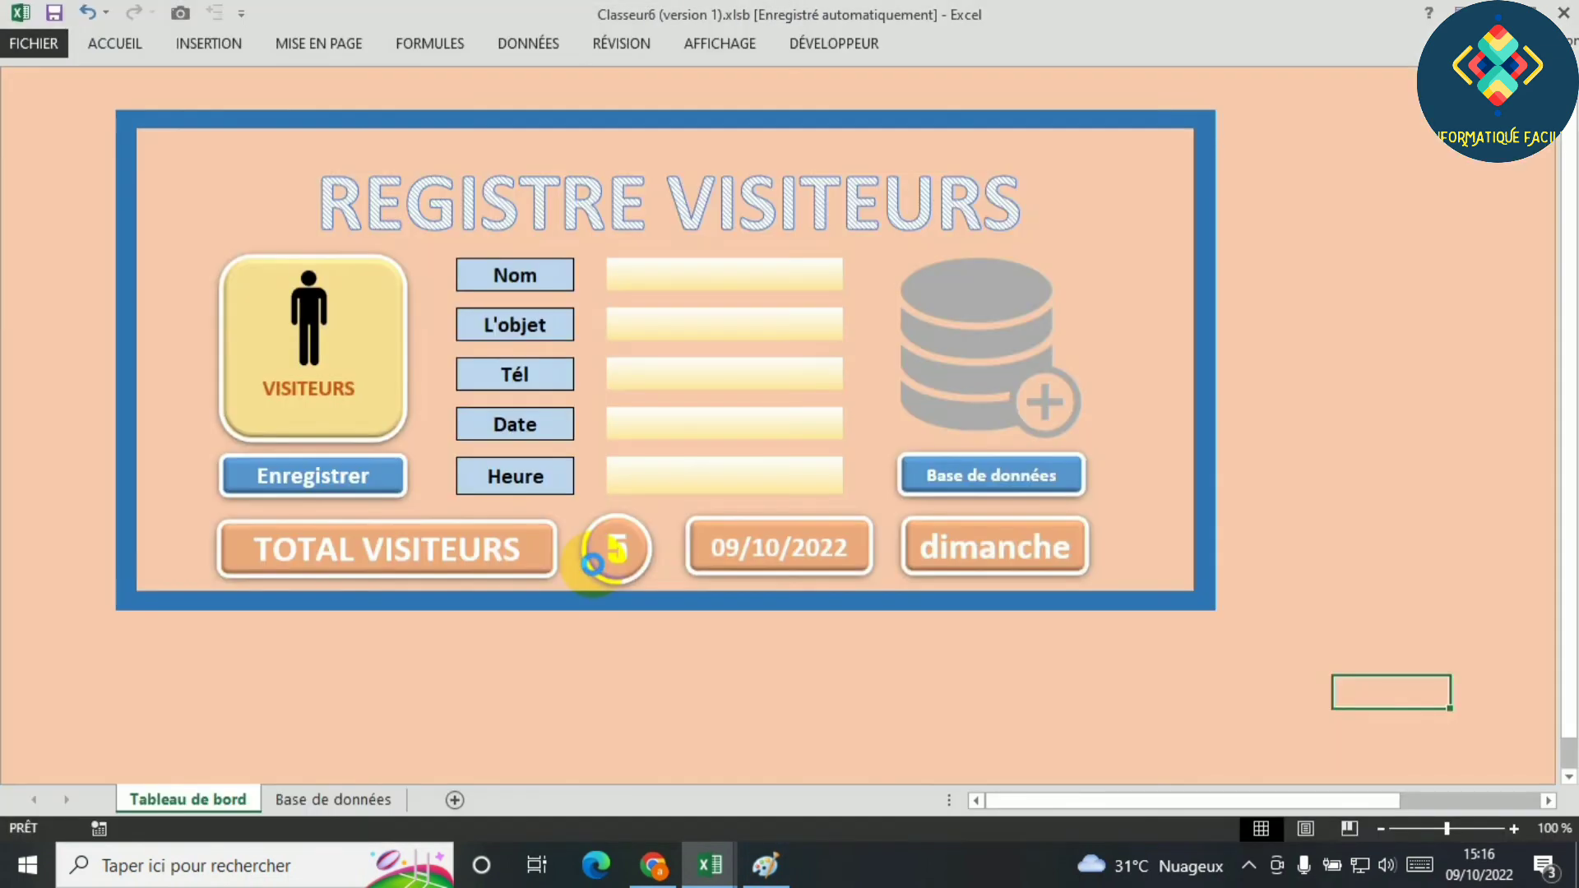